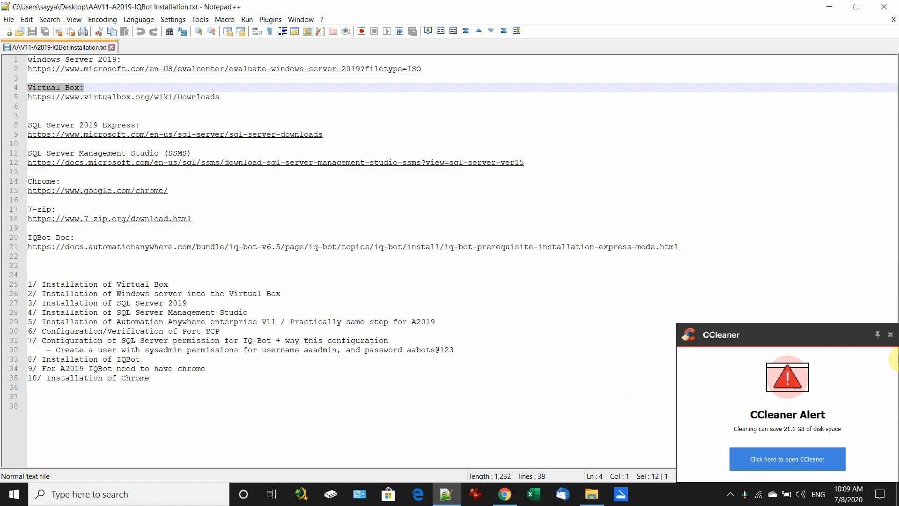
Step: Dismiss the CCleaner alert and highlight the numbered installation steps list
{"action": "left_click", "coordinate": [890, 335]}
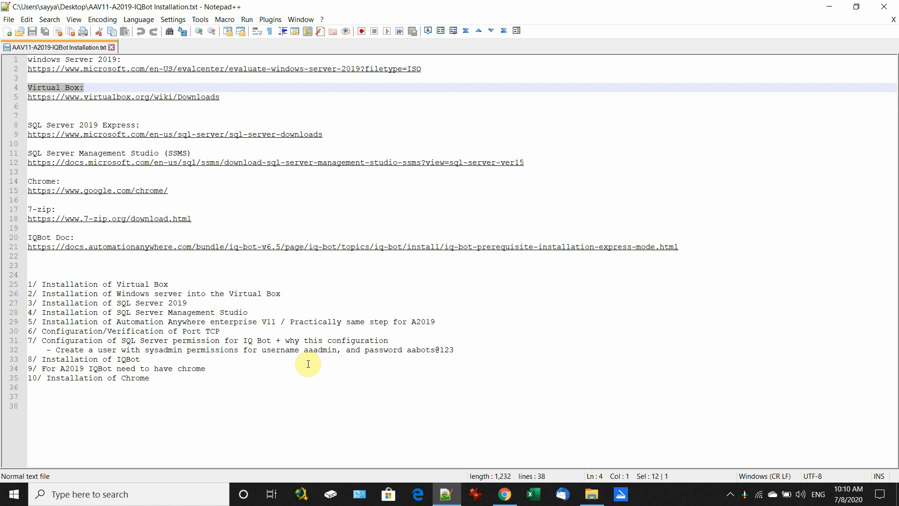
{"action": "left_click_drag", "start_coordinate": [186, 397], "coordinate": [182, 274]}
{"action": "left_click", "coordinate": [172, 257]}
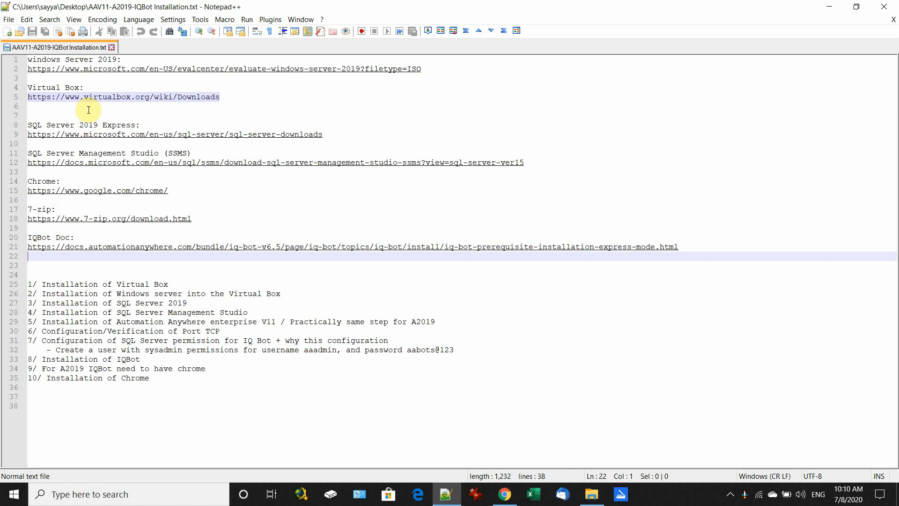
Step: Highlight the Windows Server 2019, Virtual Box, SQL Server 2019 Express, SSMS and Chrome headings
{"action": "left_click_drag", "start_coordinate": [98, 59], "coordinate": [25, 59]}
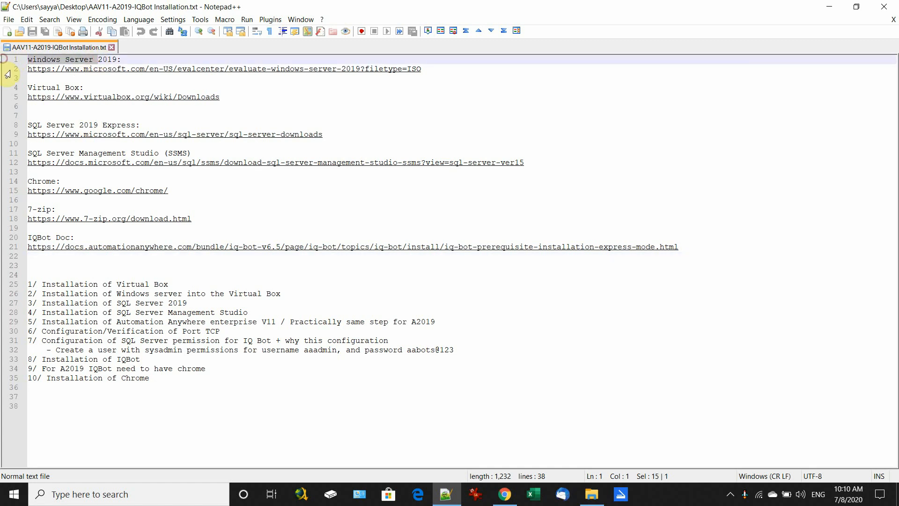
{"action": "left_click_drag", "start_coordinate": [121, 58], "coordinate": [6, 60]}
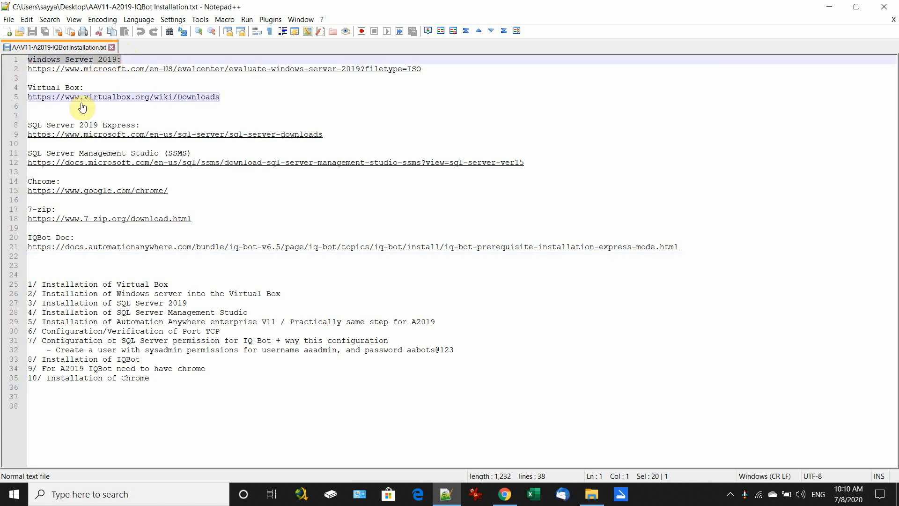
{"action": "left_click_drag", "start_coordinate": [86, 89], "coordinate": [3, 90]}
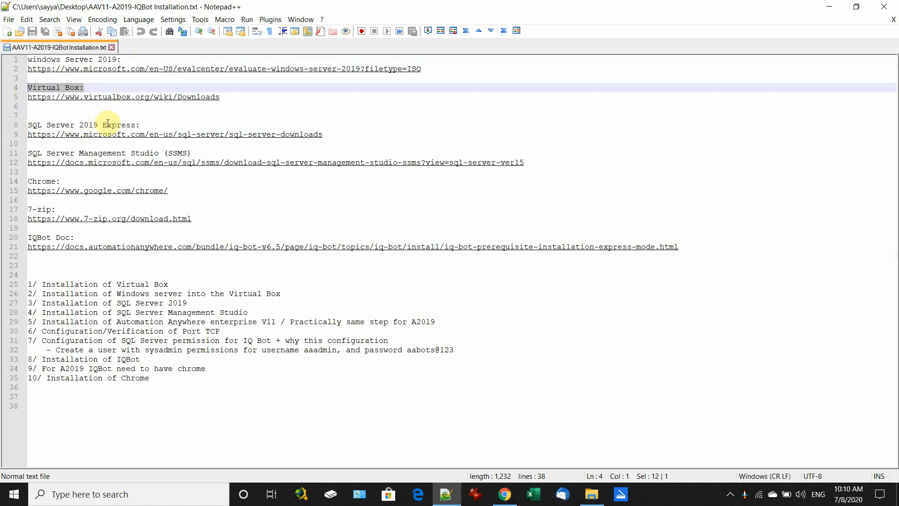
{"action": "left_click", "coordinate": [147, 124]}
{"action": "key", "text": "shift+Home"}
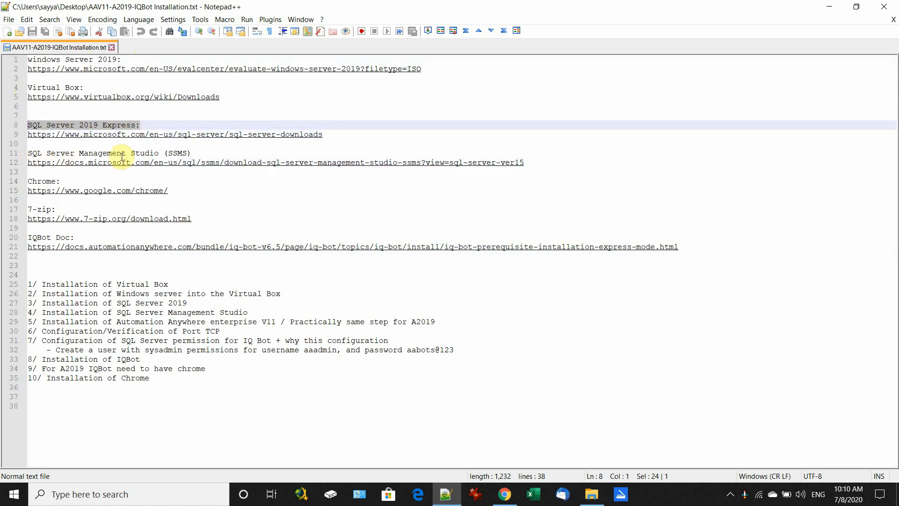
{"action": "left_click_drag", "start_coordinate": [193, 154], "coordinate": [2, 148]}
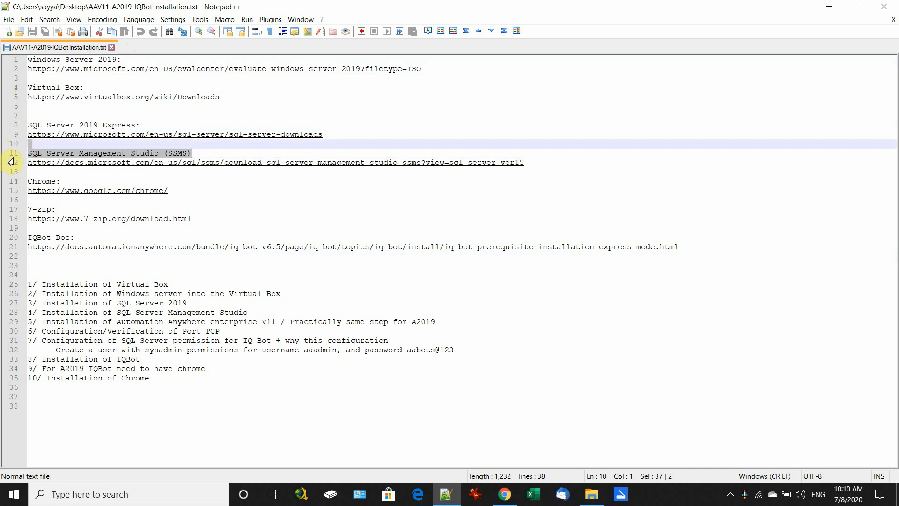
{"action": "left_click_drag", "start_coordinate": [60, 181], "coordinate": [1, 180]}
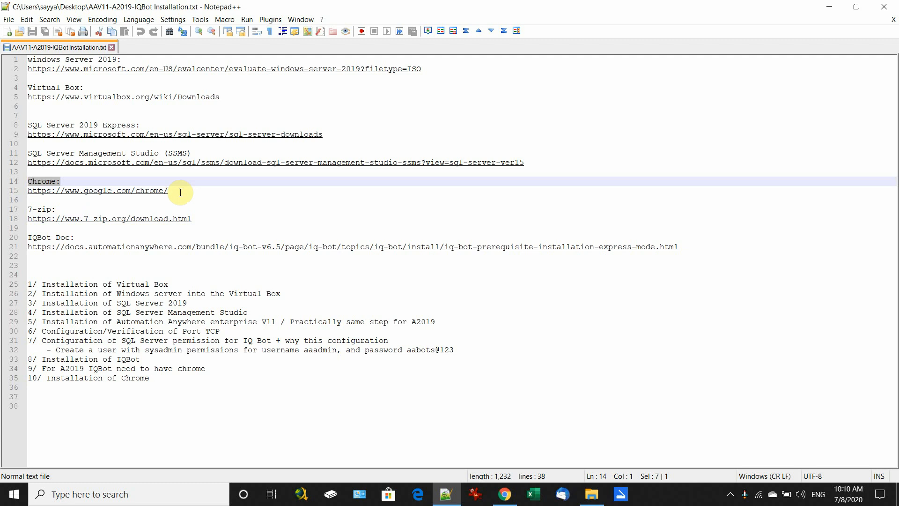
{"action": "left_click_drag", "start_coordinate": [180, 192], "coordinate": [24, 182]}
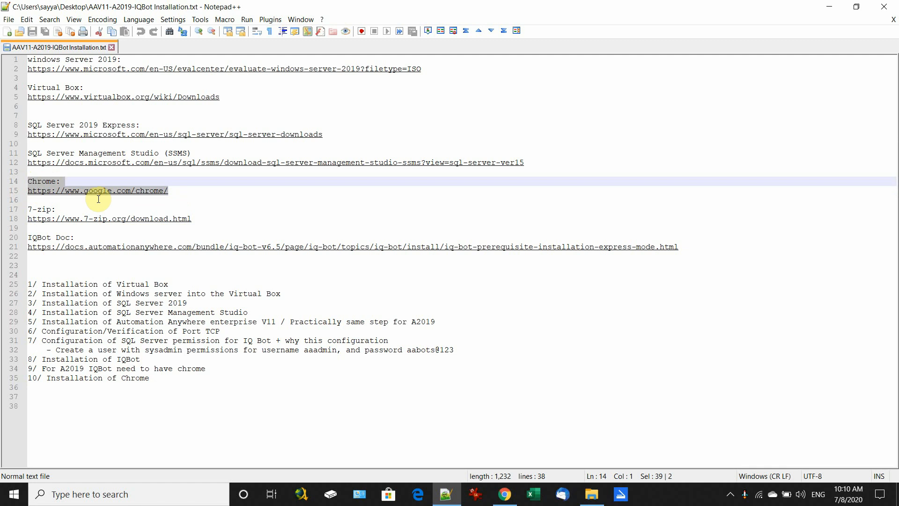
Step: Highlight the 7-zip and IQBot Doc headings with link, then step 1, Virtual Box installation
{"action": "left_click_drag", "start_coordinate": [56, 208], "coordinate": [27, 210]}
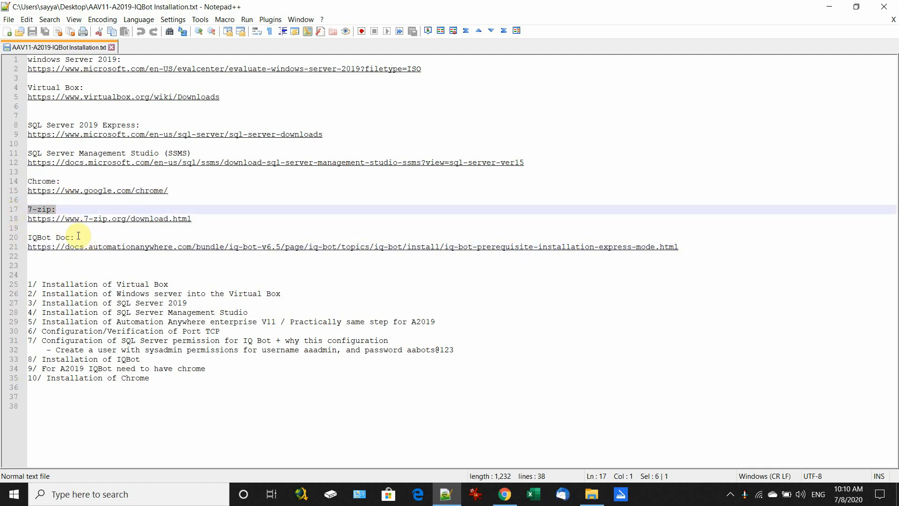
{"action": "left_click_drag", "start_coordinate": [90, 237], "coordinate": [9, 236]}
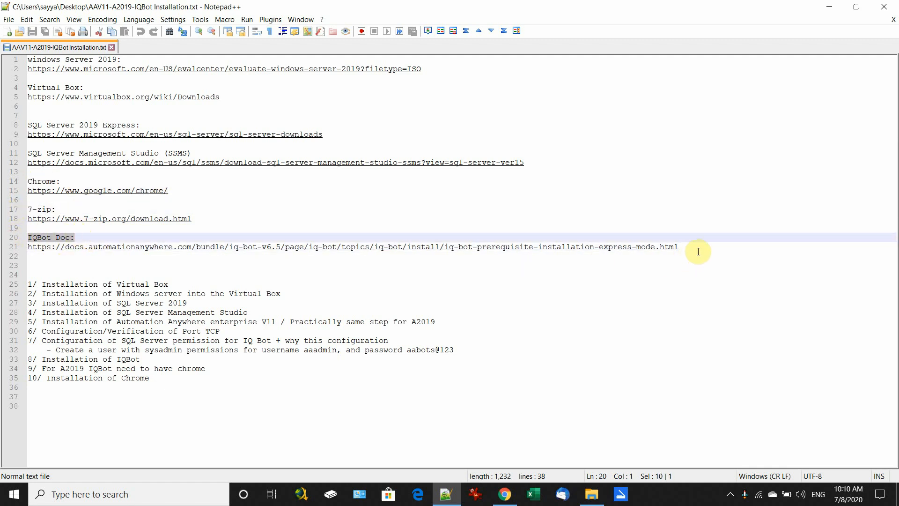
{"action": "left_click_drag", "start_coordinate": [698, 251], "coordinate": [2, 236]}
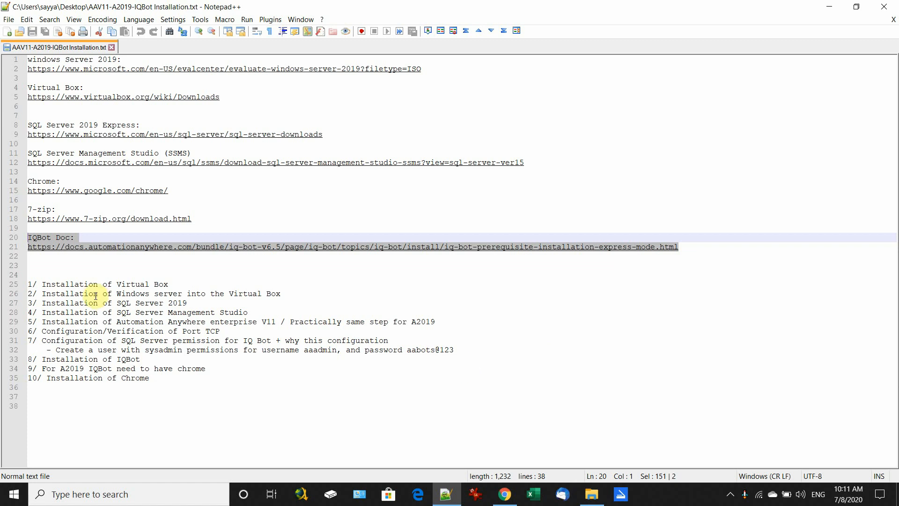
{"action": "left_click_drag", "start_coordinate": [47, 285], "coordinate": [257, 287]}
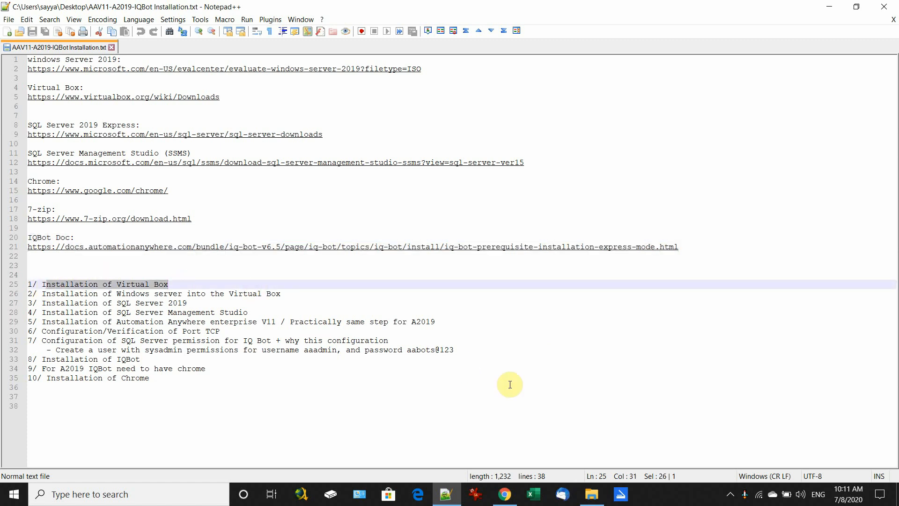
Step: Run VirtualBox-6.1.10-138449-Win.exe from the Downloads folder
{"action": "left_click", "coordinate": [592, 494]}
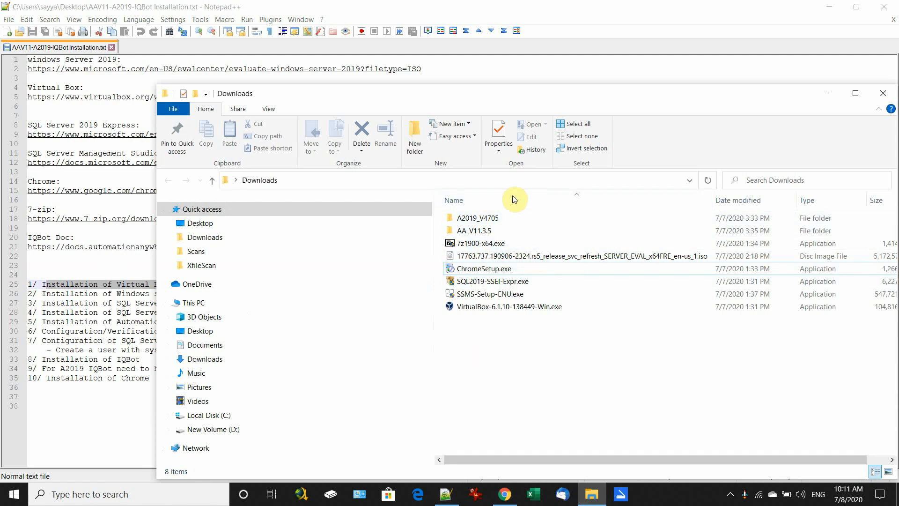
{"action": "double_click", "coordinate": [485, 307]}
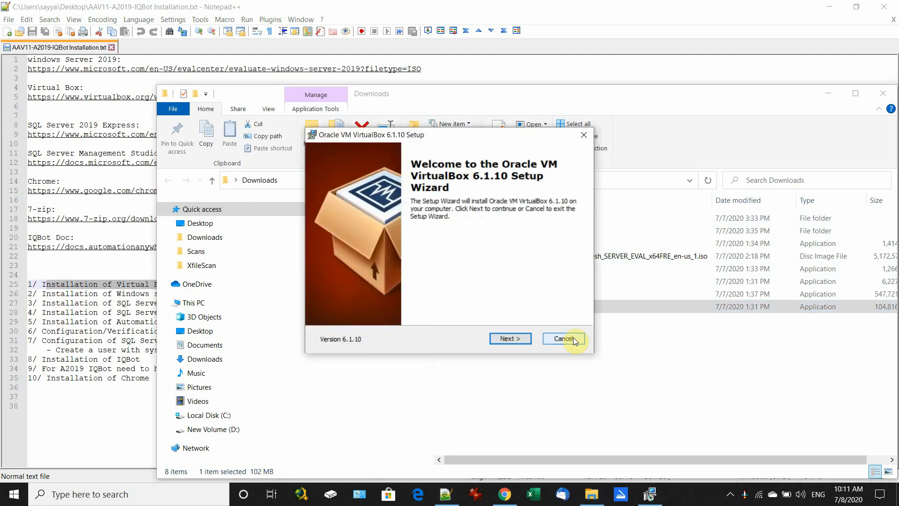
Step: Install VirtualBox 6.1.10 with default features, accepting the network interfaces warning
{"action": "left_click", "coordinate": [507, 339]}
{"action": "left_click", "coordinate": [506, 340]}
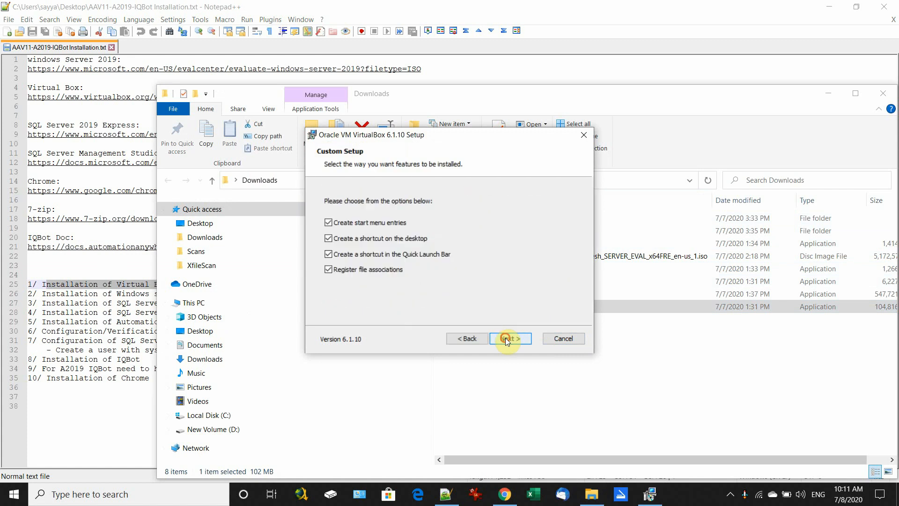
{"action": "left_click", "coordinate": [514, 340]}
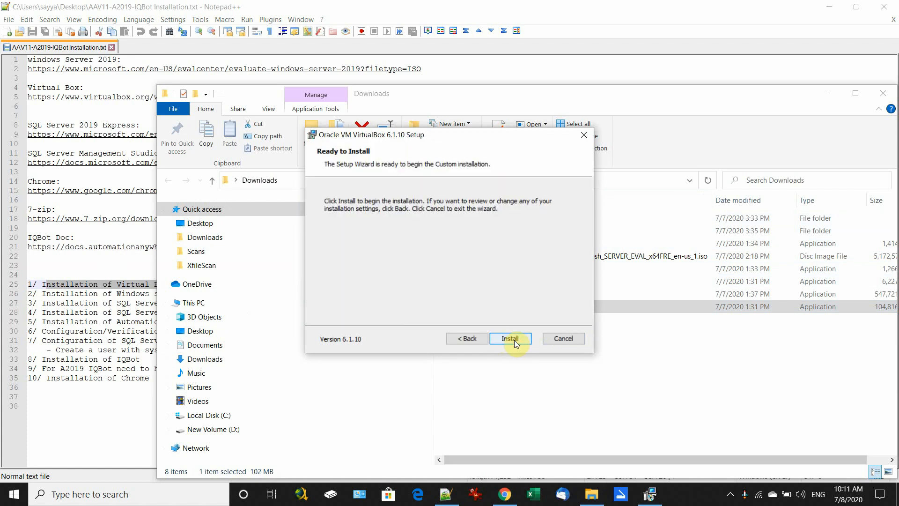
{"action": "left_click", "coordinate": [513, 340]}
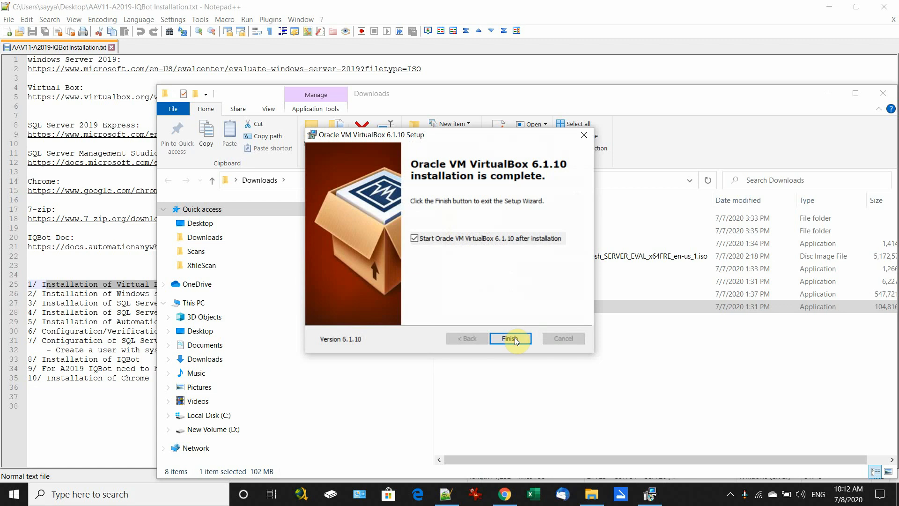
{"action": "left_click", "coordinate": [515, 337]}
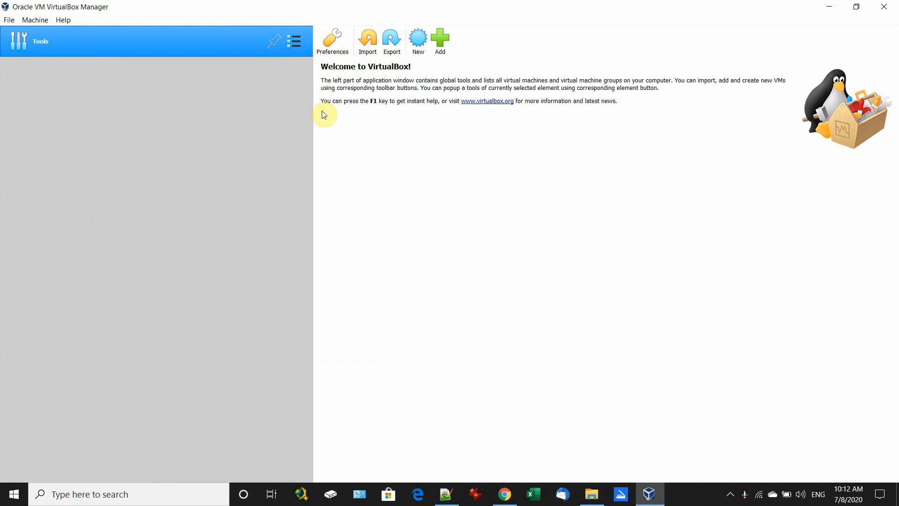
Step: Start a new machine named Windows Server EN with version Windows 2019 (64-bit)
{"action": "left_click", "coordinate": [418, 38]}
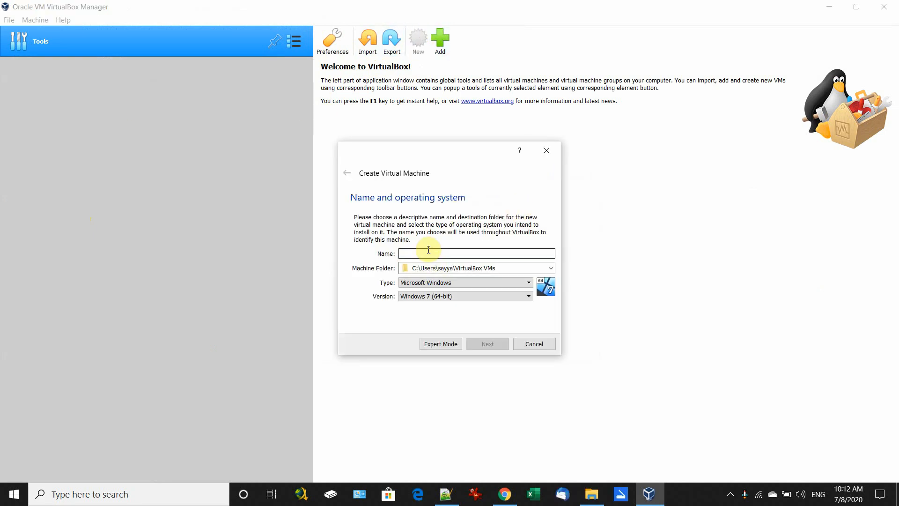
{"action": "type", "text": "Windows Server EN"}
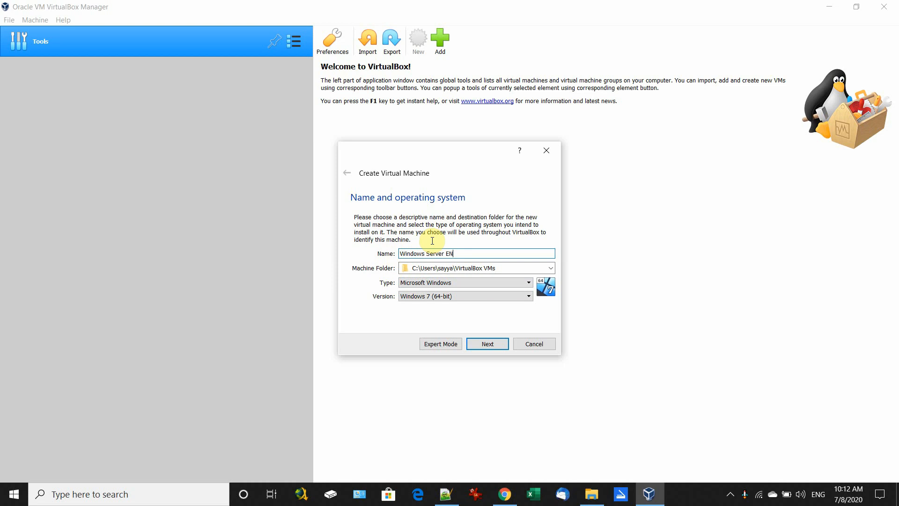
{"action": "left_click", "coordinate": [435, 295]}
{"action": "left_click", "coordinate": [436, 358]}
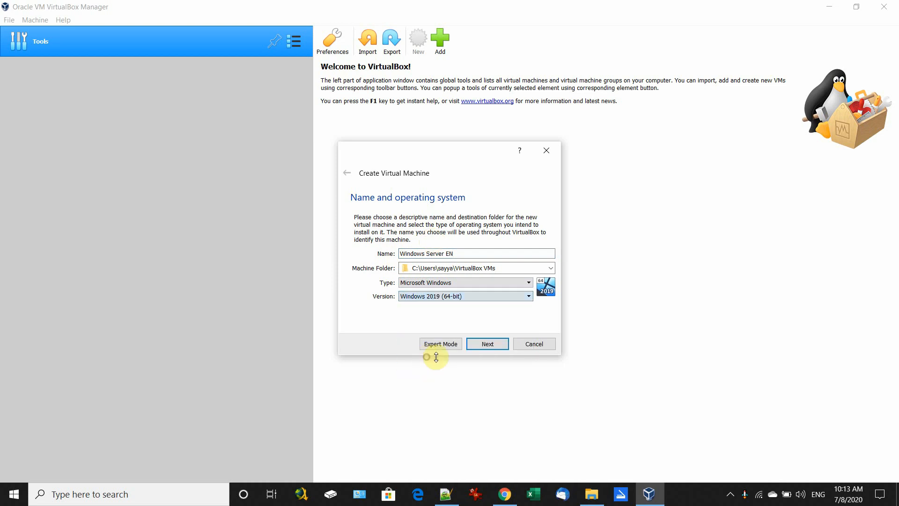
Step: Give the machine 16384 MB of memory and choose to create a new virtual hard disk
{"action": "left_click", "coordinate": [487, 344]}
{"action": "left_click_drag", "start_coordinate": [365, 251], "coordinate": [447, 255]}
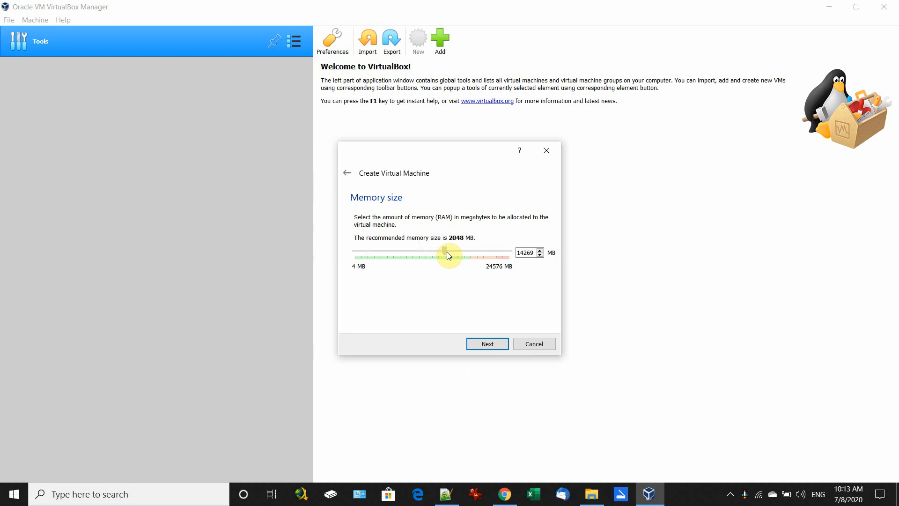
{"action": "left_click_drag", "start_coordinate": [446, 255], "coordinate": [457, 254]}
{"action": "left_click", "coordinate": [487, 344]}
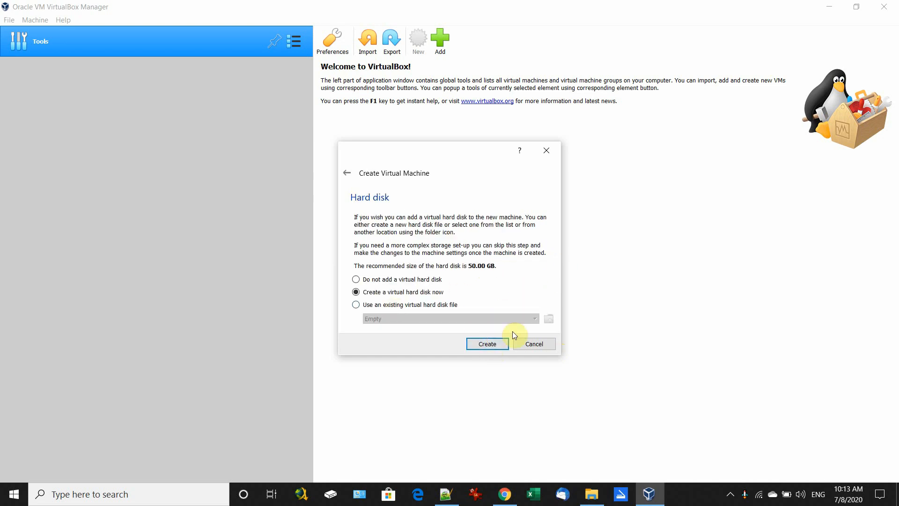
{"action": "left_click", "coordinate": [490, 345]}
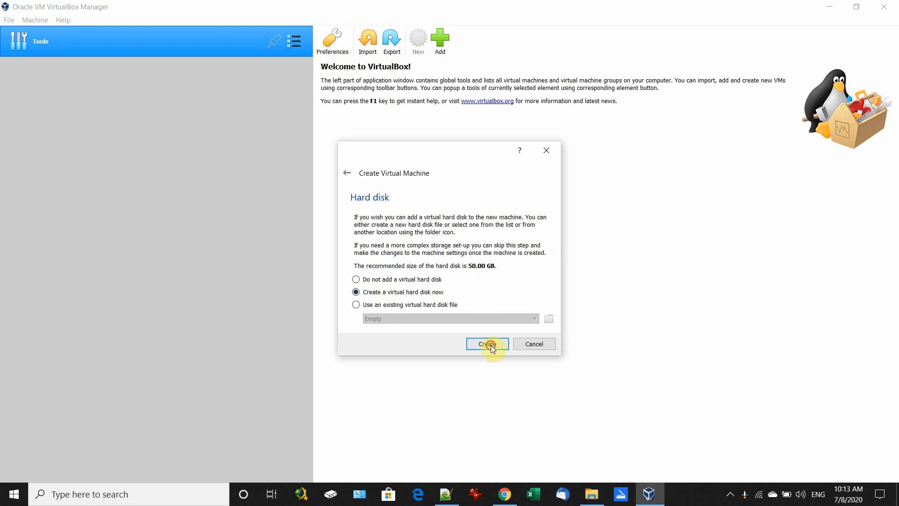
Step: Create a 100 GB VDI disk with default storage to finish the Windows Server EN machine
{"action": "left_click", "coordinate": [500, 362]}
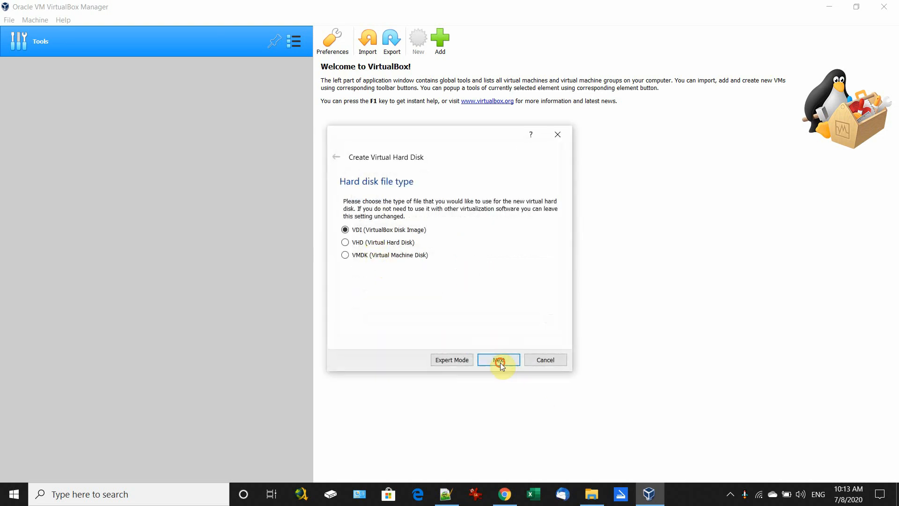
{"action": "left_click", "coordinate": [499, 360]}
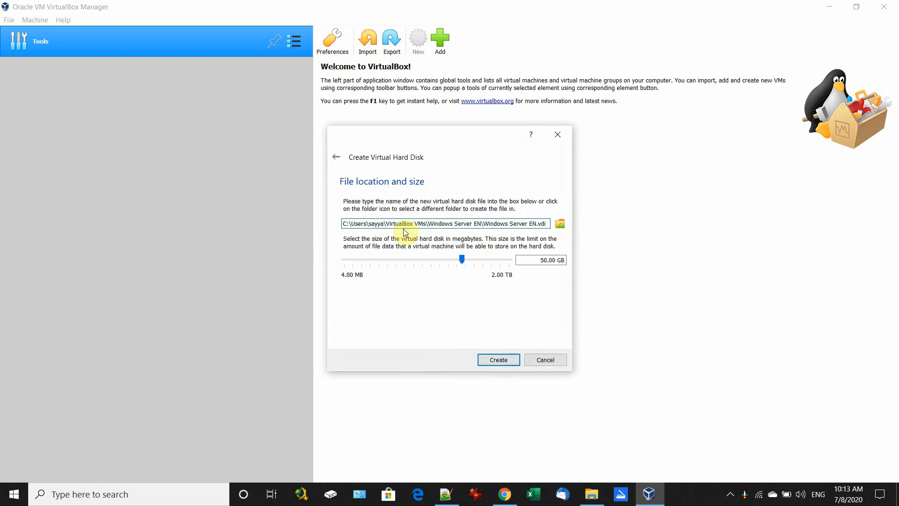
{"action": "double_click", "coordinate": [547, 260]}
{"action": "type", "text": "1"}
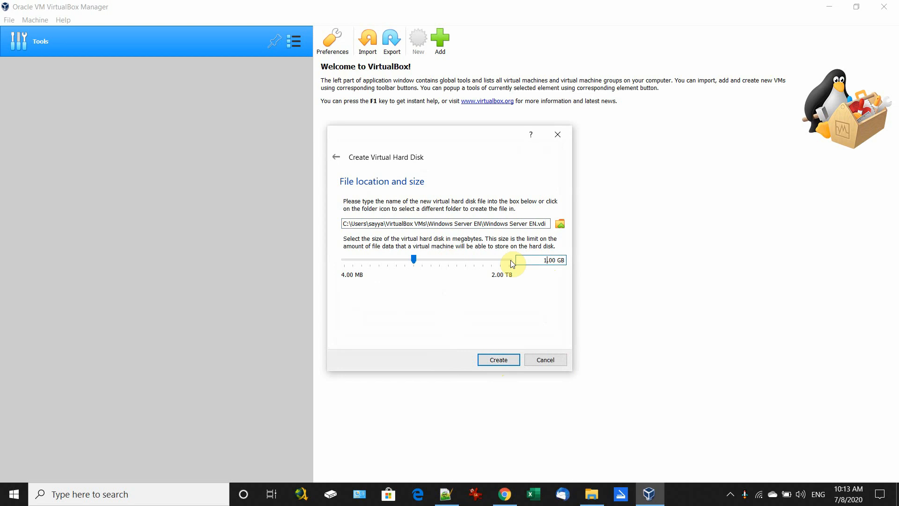
{"action": "type", "text": "00"}
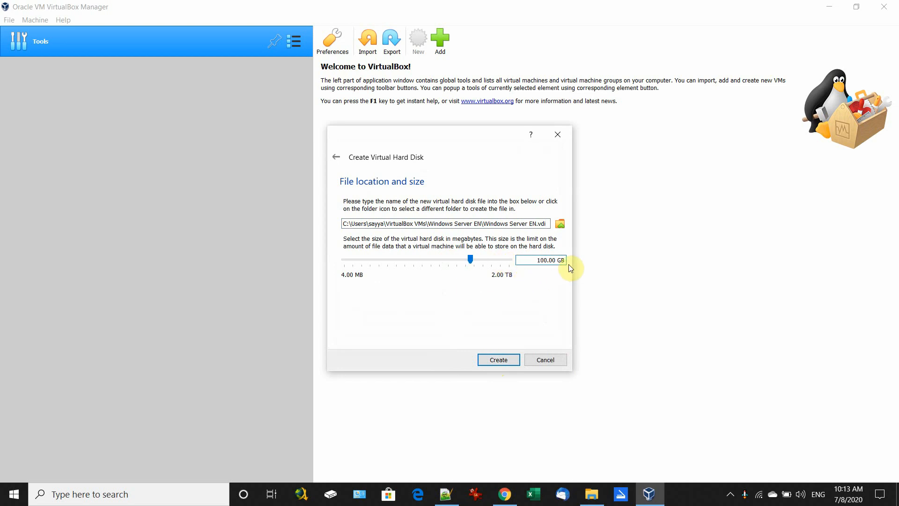
{"action": "left_click", "coordinate": [497, 359]}
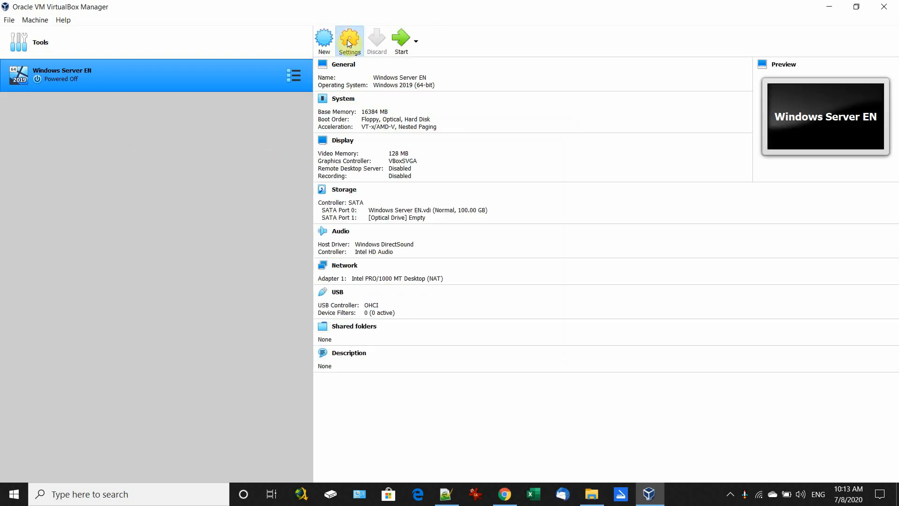
Step: Set Shared Clipboard and Drag'n'Drop to Bidirectional in Windows Server EN's General settings
{"action": "left_click", "coordinate": [349, 43]}
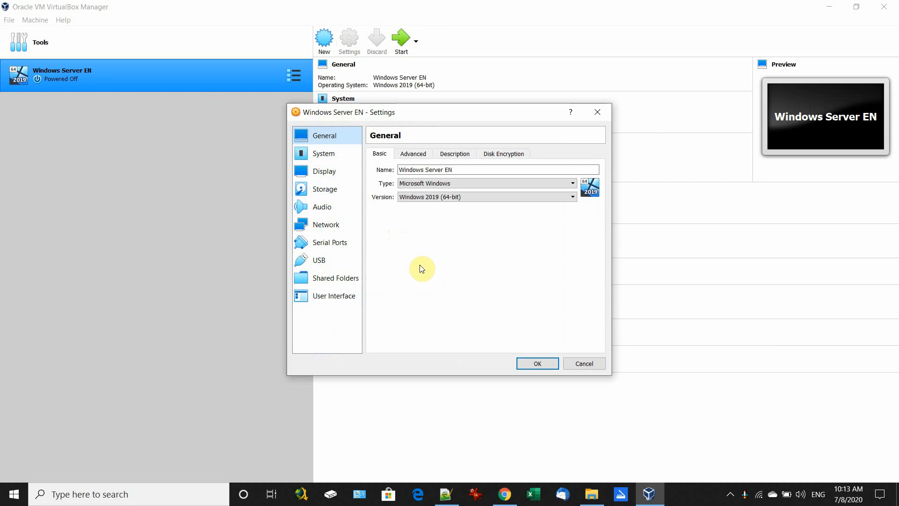
{"action": "left_click", "coordinate": [411, 156]}
{"action": "left_click", "coordinate": [440, 186]}
{"action": "left_click", "coordinate": [443, 219]}
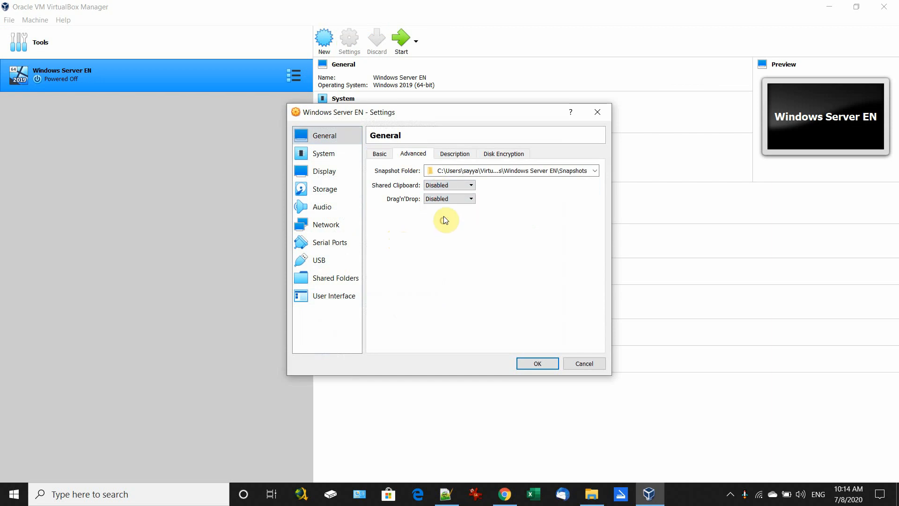
{"action": "left_click", "coordinate": [440, 185]}
{"action": "left_click", "coordinate": [447, 217]}
{"action": "left_click", "coordinate": [442, 199]}
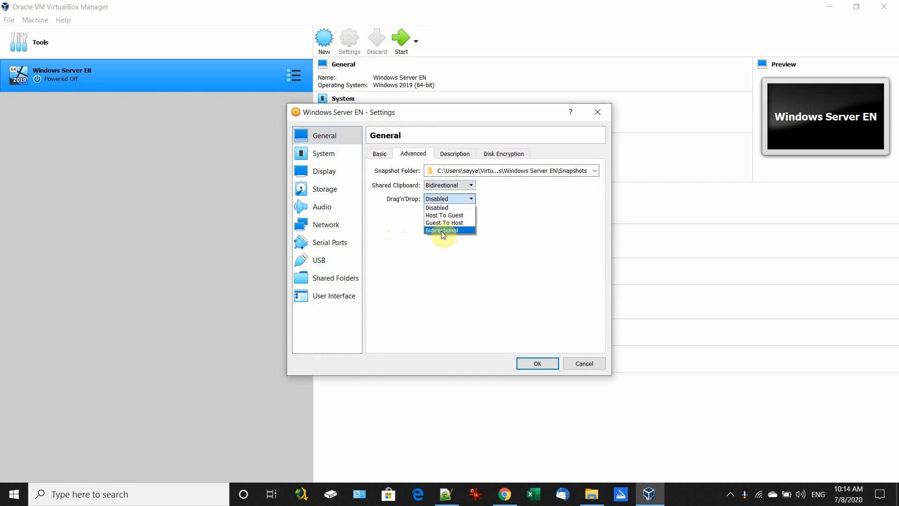
{"action": "left_click", "coordinate": [441, 230]}
{"action": "left_click", "coordinate": [445, 153]}
{"action": "left_click", "coordinate": [501, 153]}
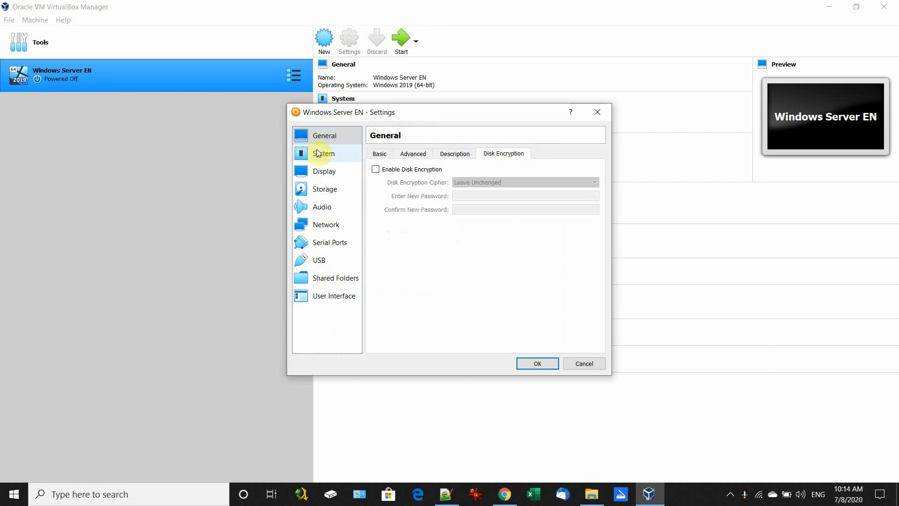
Step: Raise the virtual processors to 4 in System settings
{"action": "left_click", "coordinate": [321, 154]}
{"action": "left_click", "coordinate": [433, 153]}
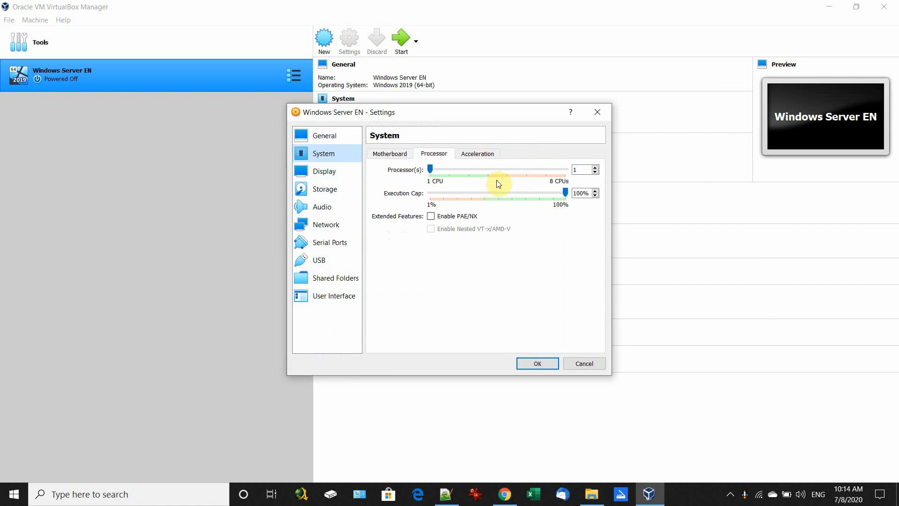
{"action": "left_click_drag", "start_coordinate": [432, 169], "coordinate": [493, 168]}
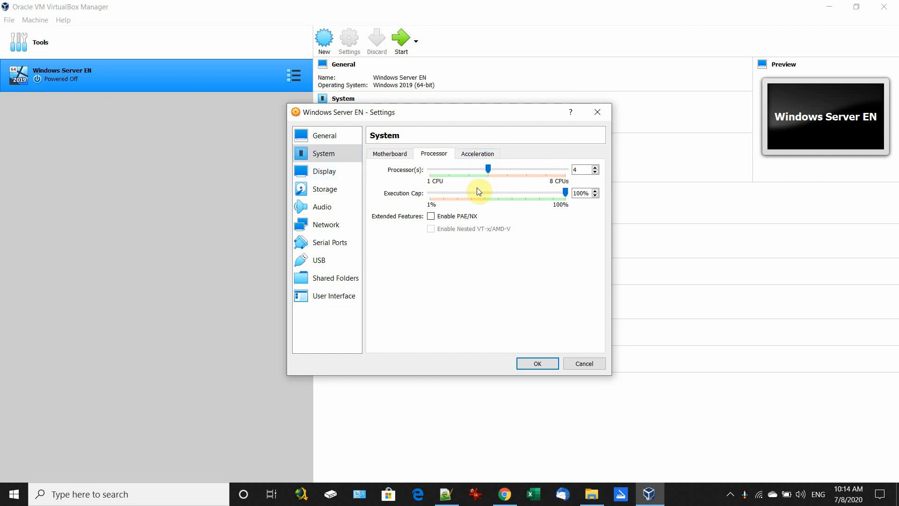
{"action": "left_click", "coordinate": [476, 153]}
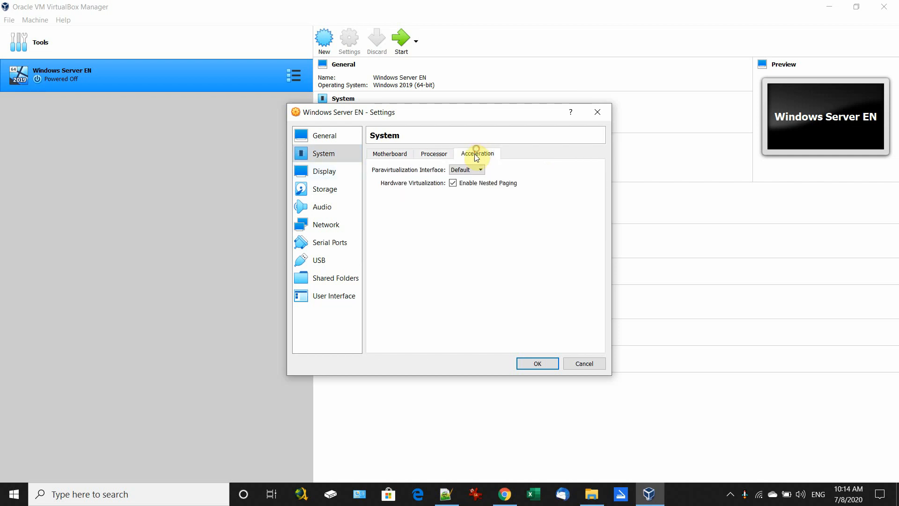
{"action": "left_click", "coordinate": [412, 153]}
{"action": "left_click", "coordinate": [397, 152]}
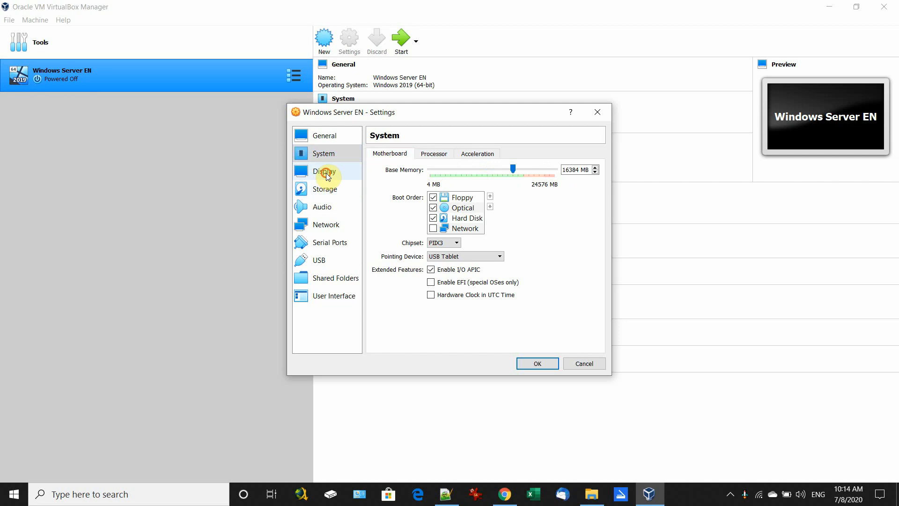
Step: Review the Display screen, remote display and recording settings, then go to Storage
{"action": "left_click", "coordinate": [327, 173]}
{"action": "left_click", "coordinate": [435, 153]}
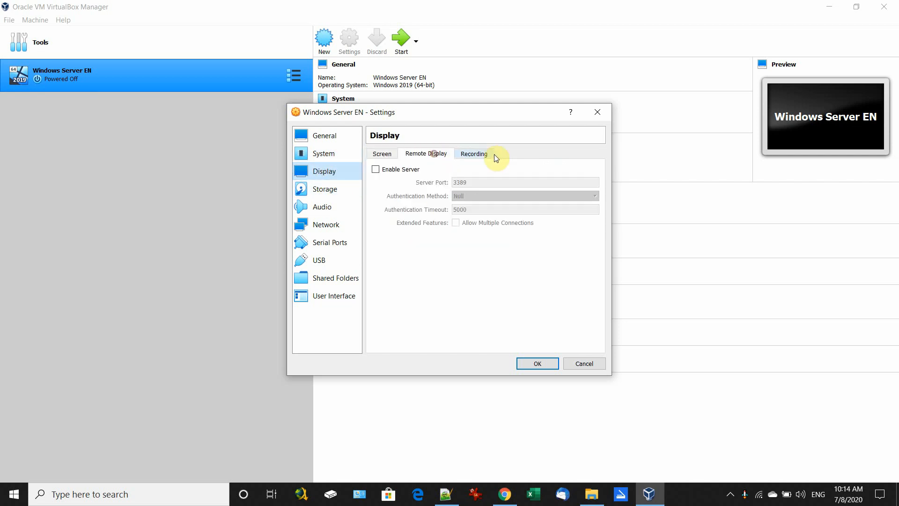
{"action": "left_click", "coordinate": [489, 153]}
{"action": "left_click", "coordinate": [377, 155]}
{"action": "left_click", "coordinate": [327, 183]}
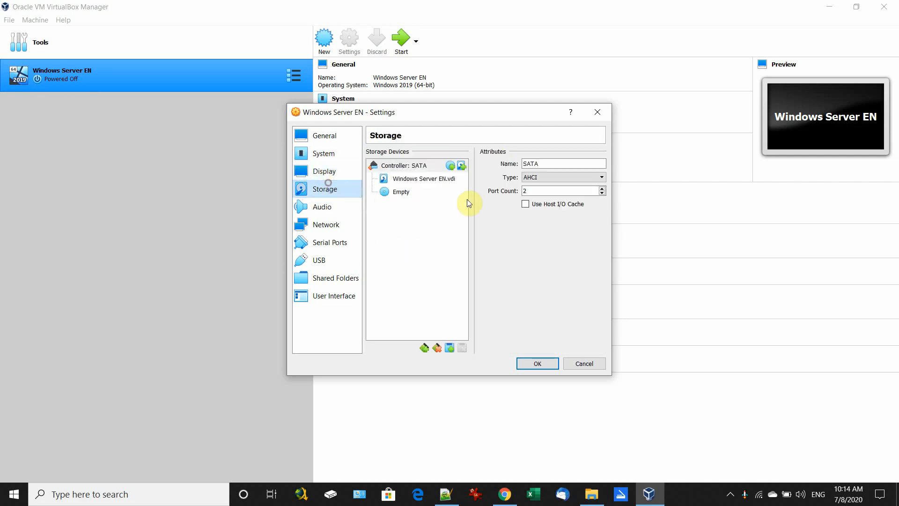
Step: Add a PIIX4 controller with an optical drive holding the Windows Server evaluation ISO
{"action": "left_click", "coordinate": [423, 354]}
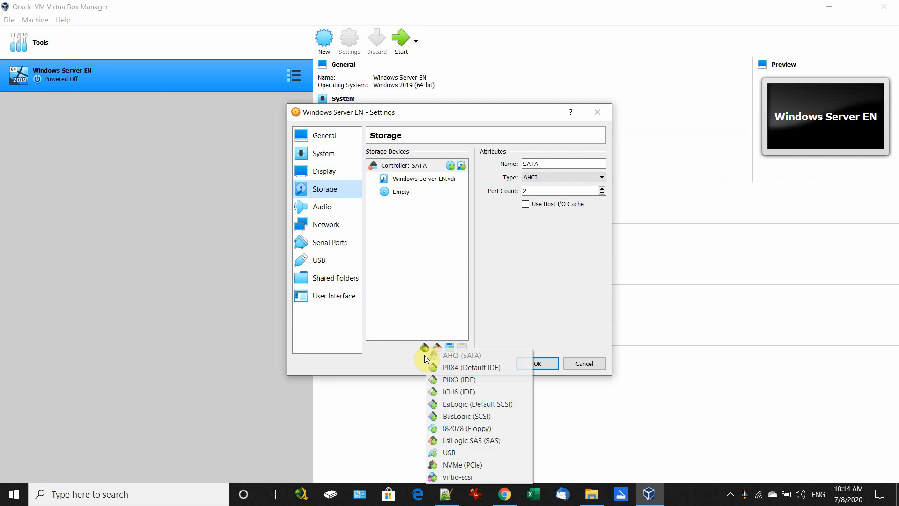
{"action": "left_click", "coordinate": [486, 367]}
{"action": "left_click", "coordinate": [453, 204]}
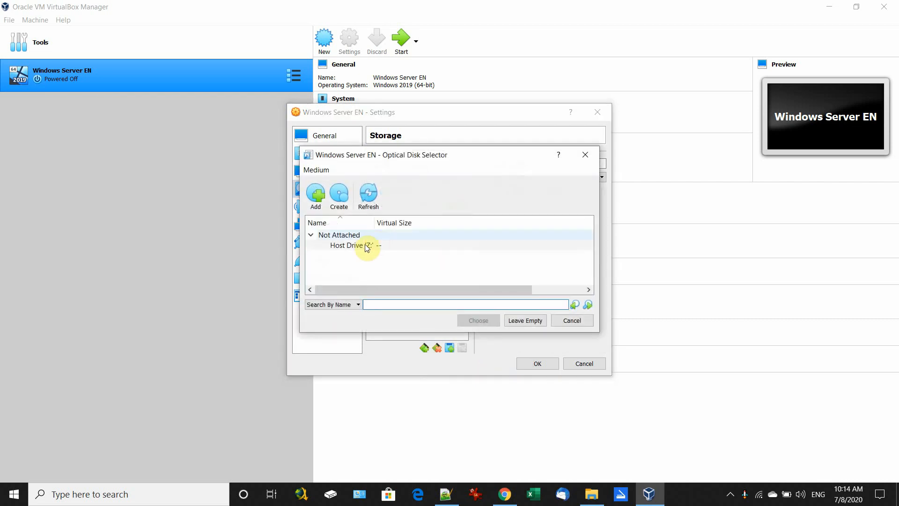
{"action": "left_click", "coordinate": [317, 195]}
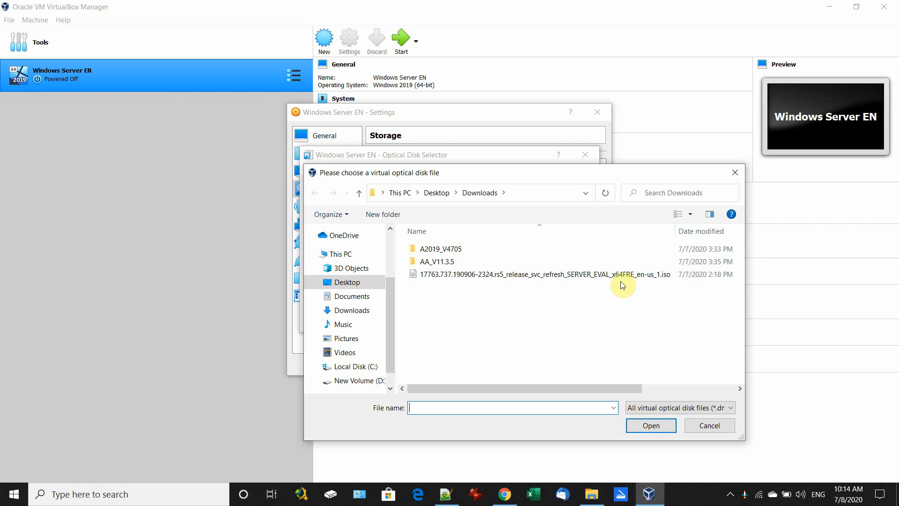
{"action": "double_click", "coordinate": [585, 277]}
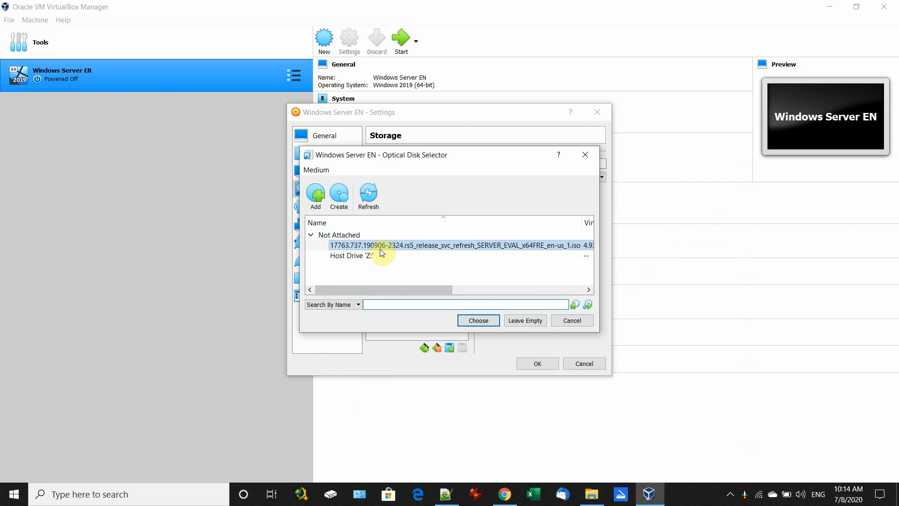
{"action": "mouse_move", "coordinate": [421, 290]}
{"action": "left_mouse_down"}
{"action": "mouse_move", "coordinate": [505, 291]}
{"action": "mouse_move", "coordinate": [423, 289]}
{"action": "left_mouse_up"}
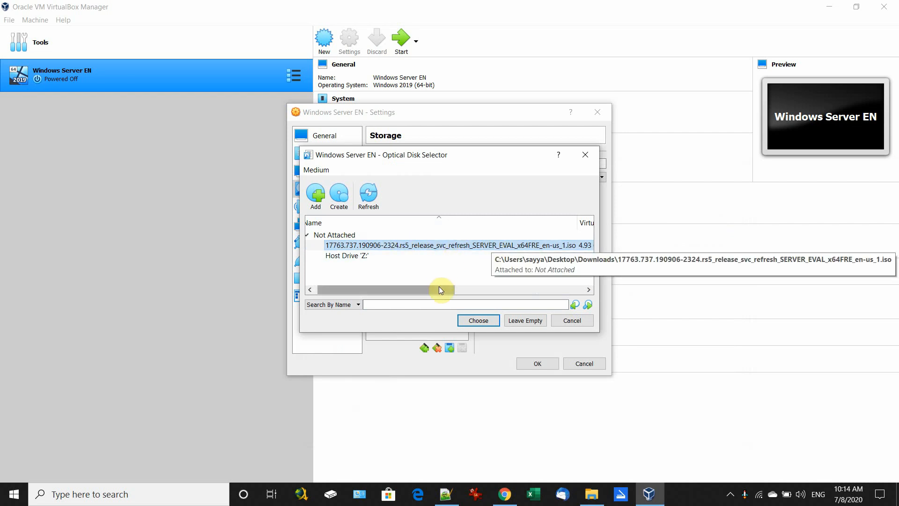
{"action": "left_click_drag", "start_coordinate": [437, 289], "coordinate": [401, 290]}
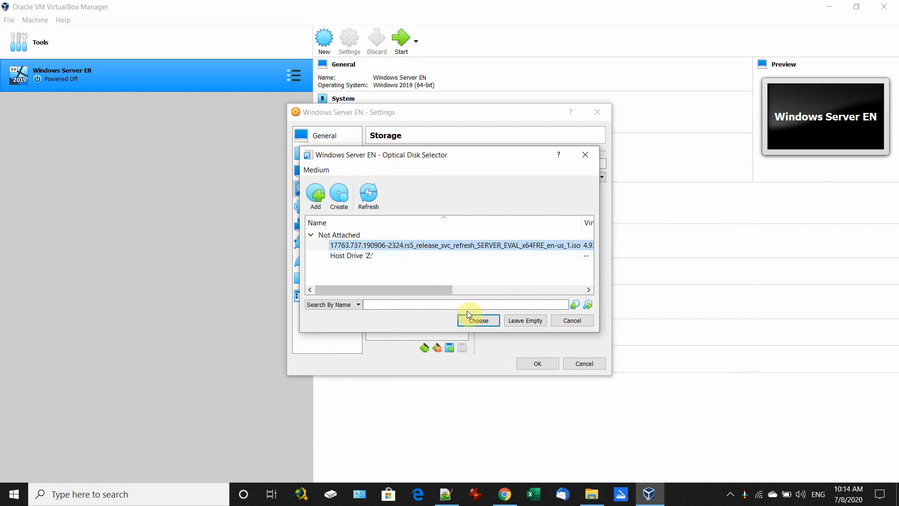
{"action": "left_click", "coordinate": [479, 322]}
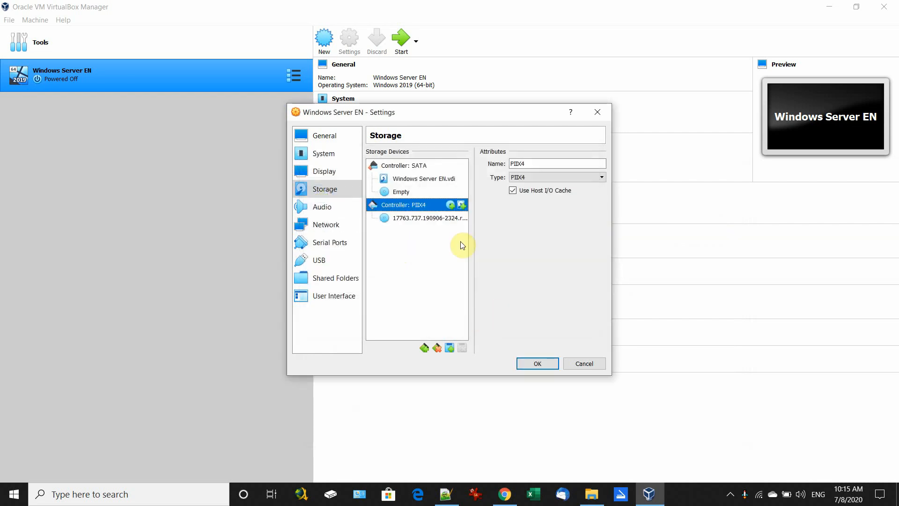
Step: Review audio, network, serial, USB, shared folder and UI pages, then save the settings
{"action": "left_click", "coordinate": [410, 217]}
{"action": "left_click", "coordinate": [322, 206]}
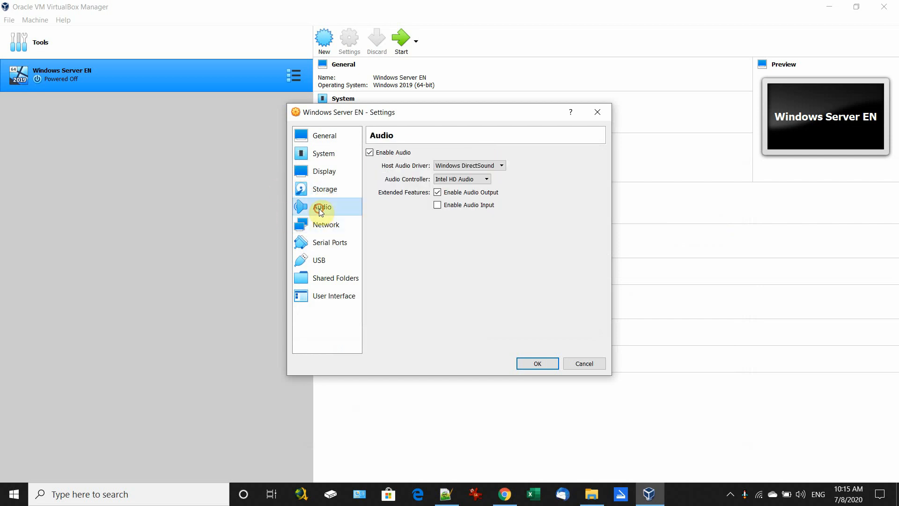
{"action": "left_click", "coordinate": [322, 225]}
{"action": "left_click", "coordinate": [320, 238]}
{"action": "left_click", "coordinate": [318, 259]}
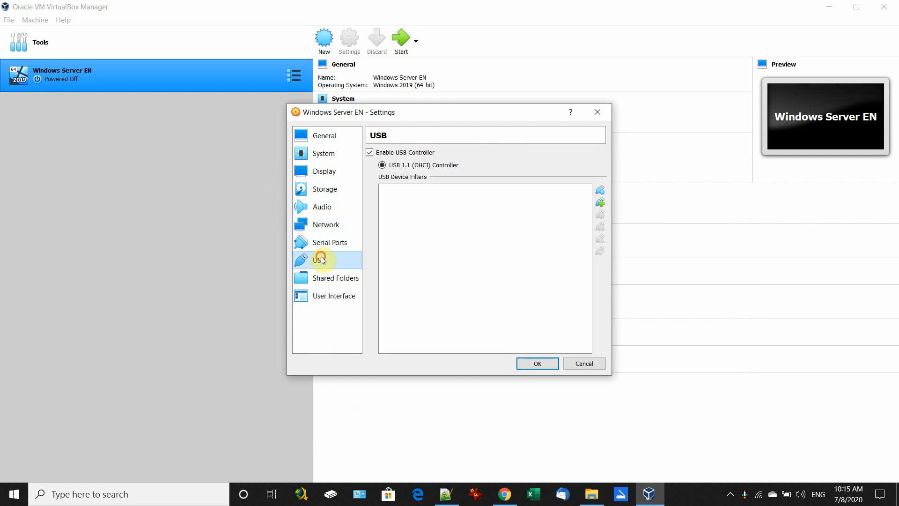
{"action": "left_click", "coordinate": [327, 277]}
{"action": "left_click", "coordinate": [324, 295]}
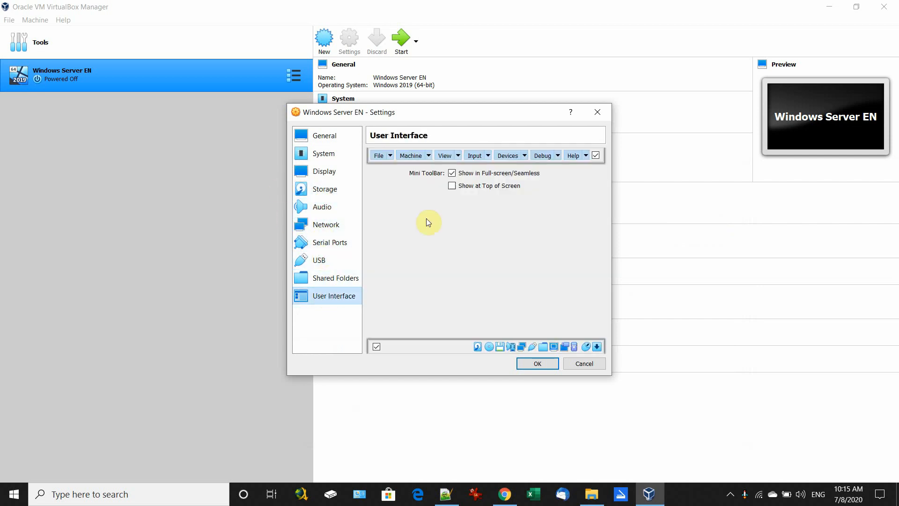
{"action": "left_click", "coordinate": [536, 362]}
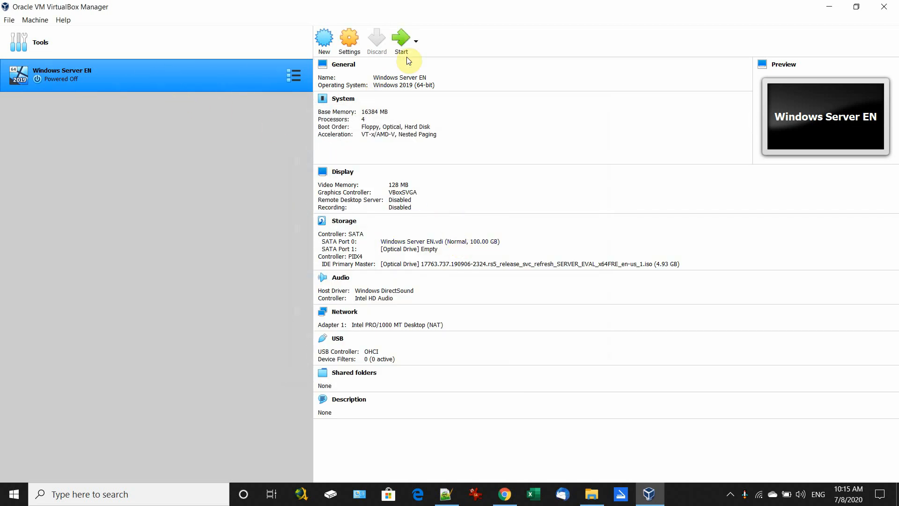
{"action": "left_click", "coordinate": [105, 73]}
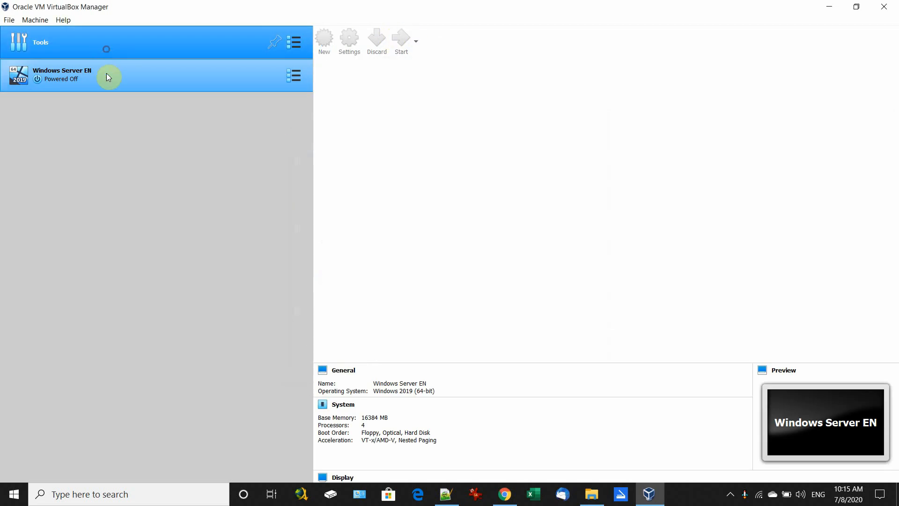
Step: Start the Windows Server EN machine so it boots from the ISO
{"action": "left_click", "coordinate": [400, 45]}
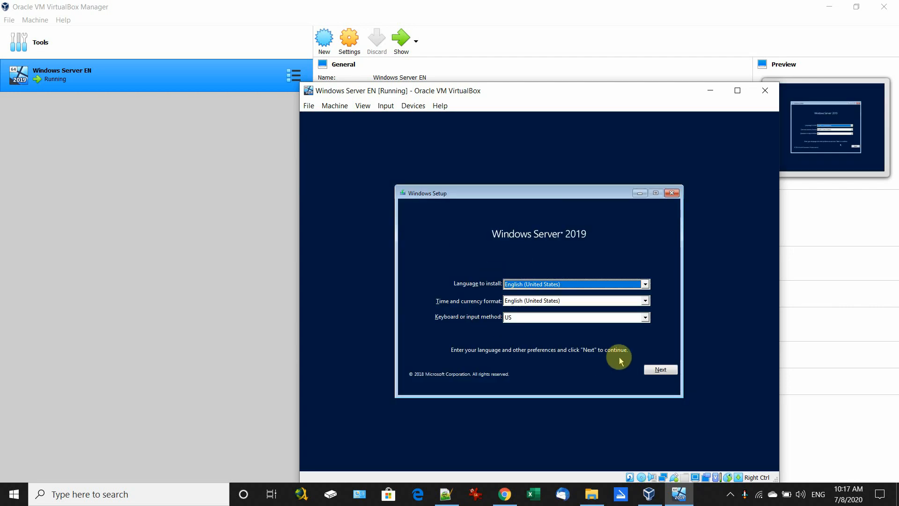
Step: Keep the default language and choose Windows Server Standard Evaluation with Desktop Experience
{"action": "left_click", "coordinate": [661, 370]}
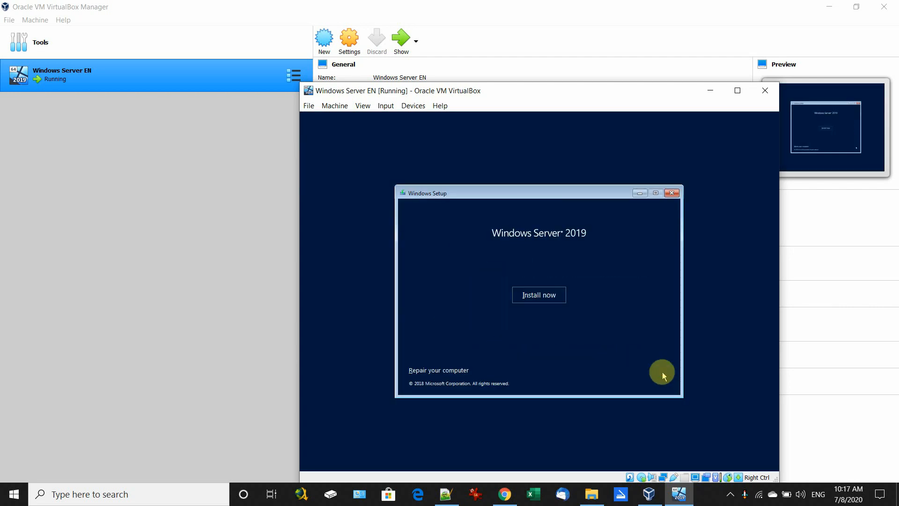
{"action": "left_click", "coordinate": [549, 301]}
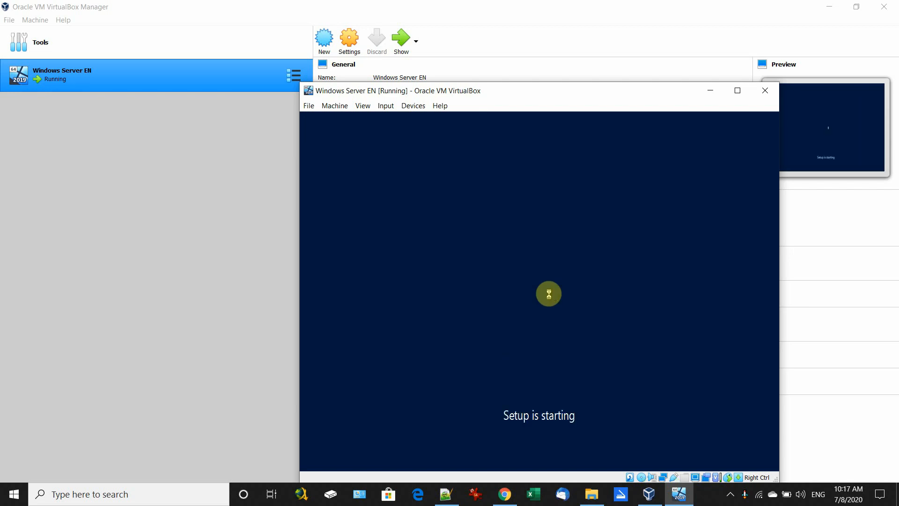
{"action": "left_click", "coordinate": [489, 218]}
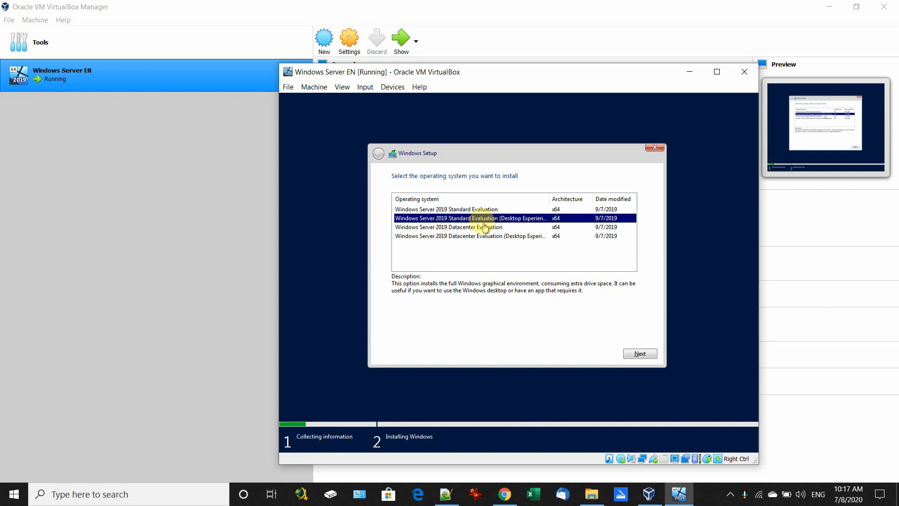
Step: Accept the license and custom-install Windows onto the unallocated 100 GB Drive 0
{"action": "left_click", "coordinate": [639, 354]}
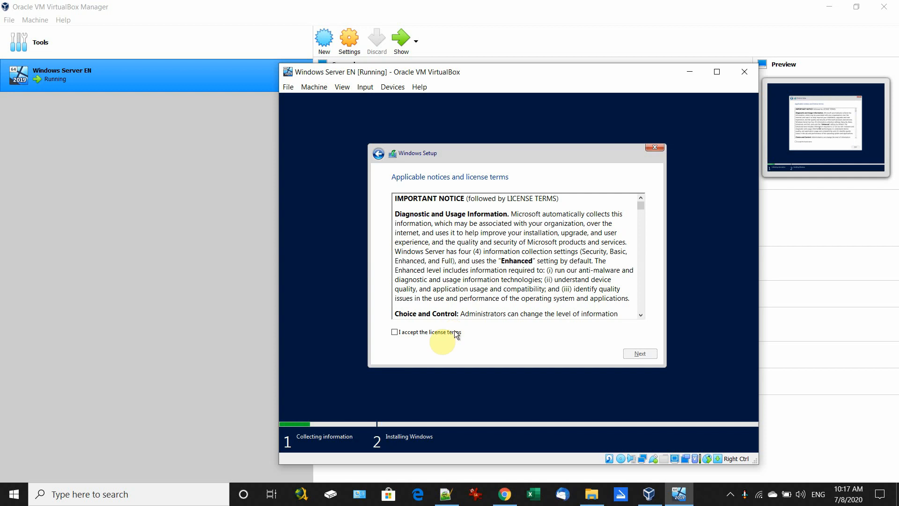
{"action": "left_click", "coordinate": [406, 332]}
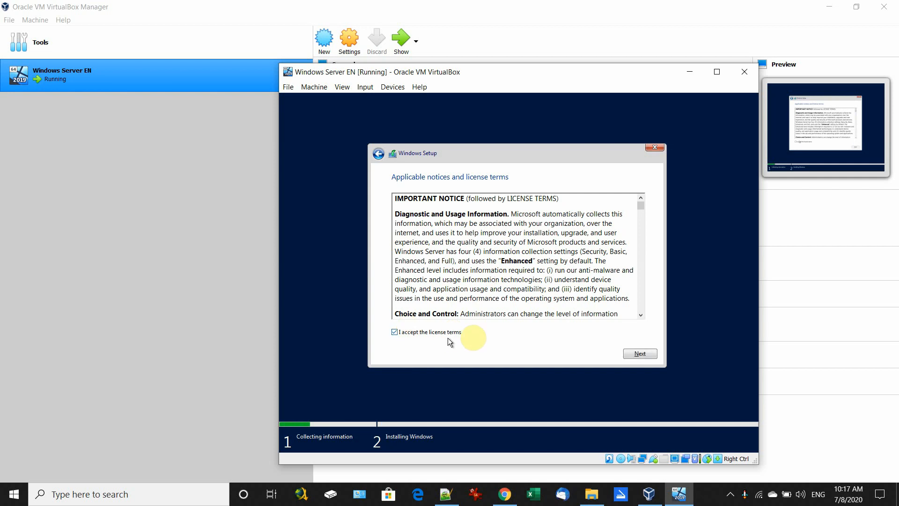
{"action": "left_click", "coordinate": [639, 354]}
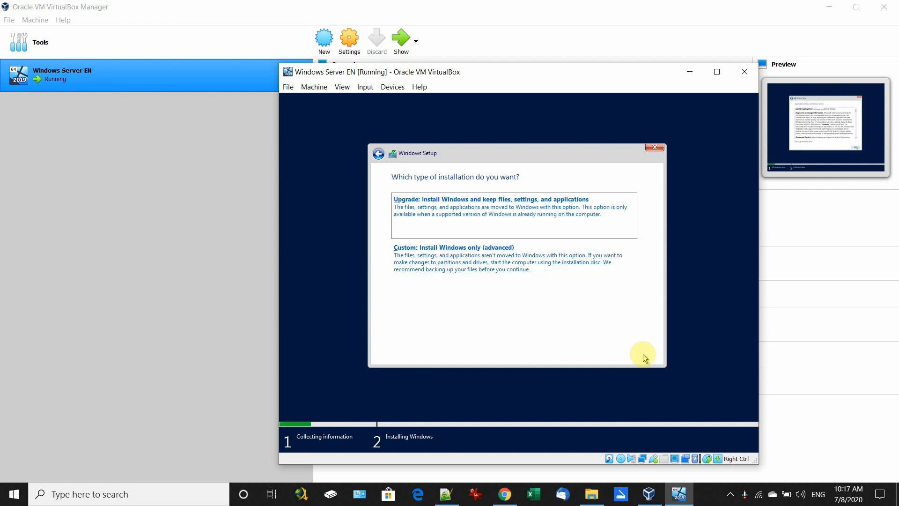
{"action": "left_click", "coordinate": [491, 265]}
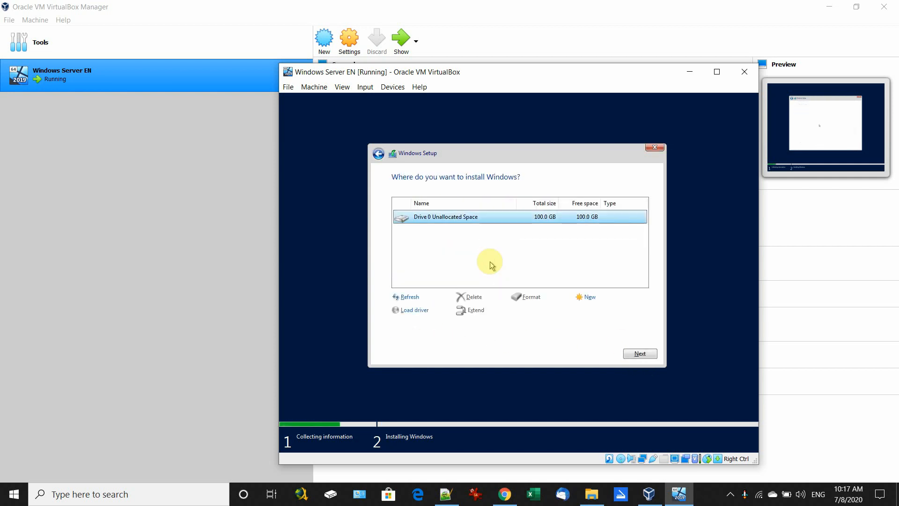
{"action": "left_click", "coordinate": [635, 357]}
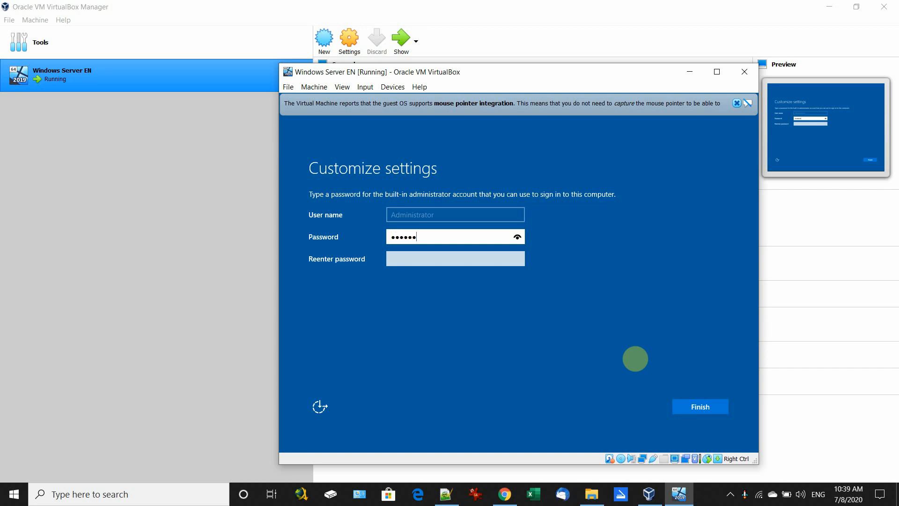
Step: Enter the administrator password in both password fields and finish setup
{"action": "key", "text": "Tab"}
{"action": "type", "text": "P"}
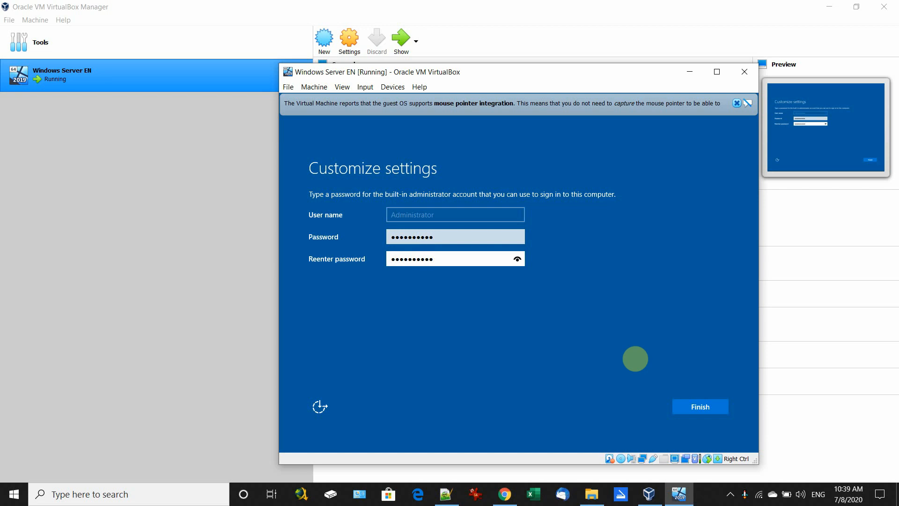
{"action": "left_click", "coordinate": [694, 404]}
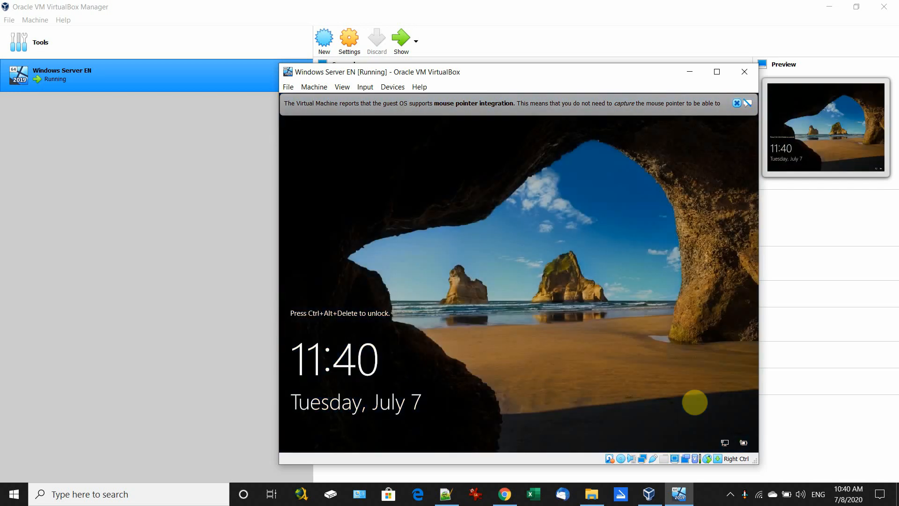
Step: Send Ctrl-Alt-Del to the VM and sign in as Administrator with the account password
{"action": "left_click", "coordinate": [365, 86]}
{"action": "mouse_move", "coordinate": [379, 102]}
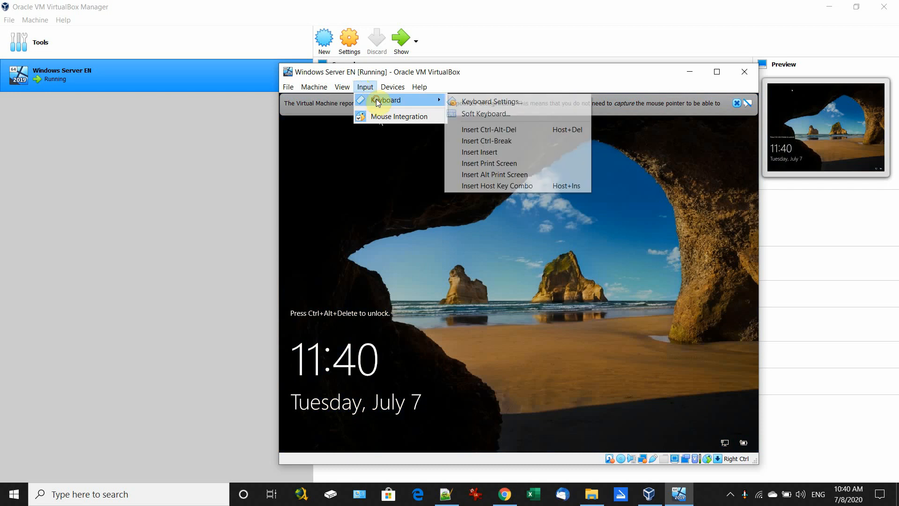
{"action": "left_click", "coordinate": [482, 129]}
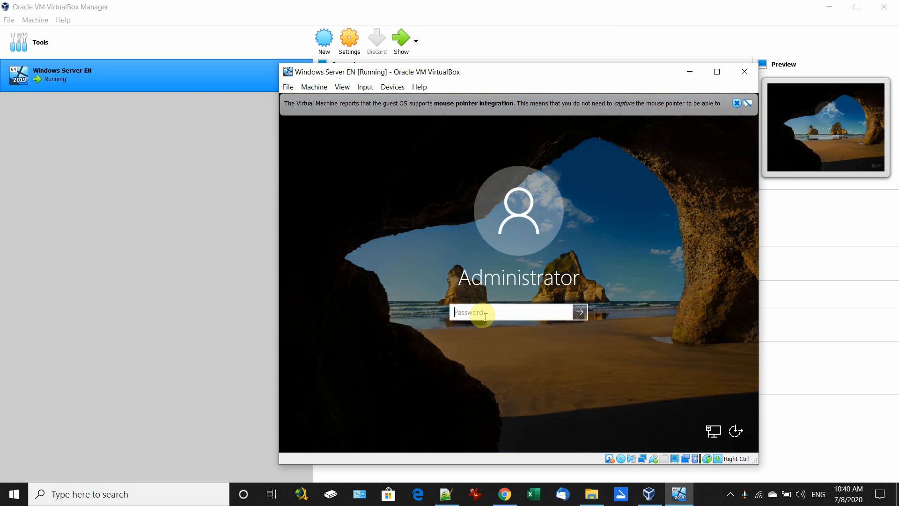
{"action": "type", "text": "P"}
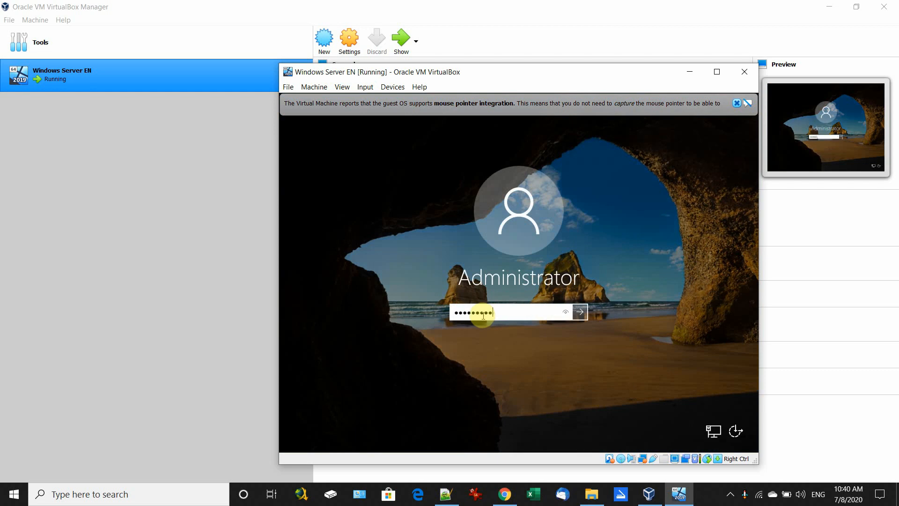
{"action": "key", "text": "Return"}
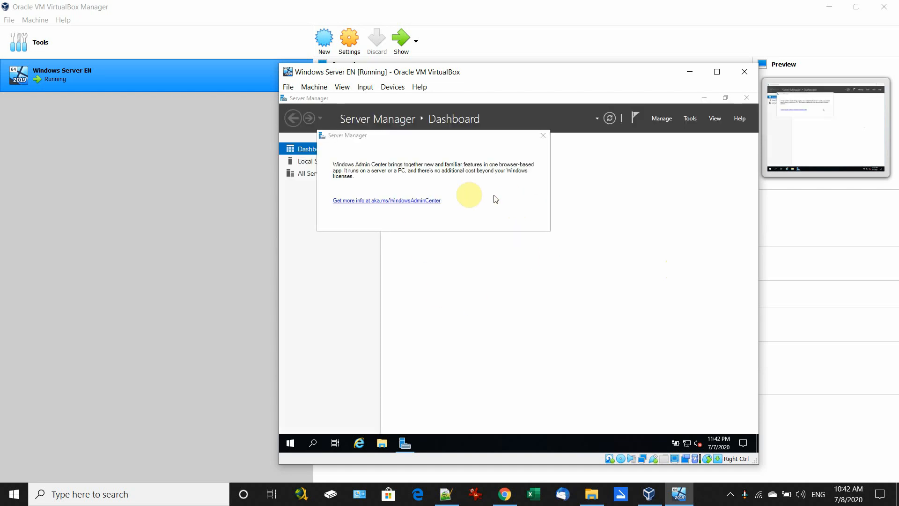
Step: Dismiss the Windows Admin Center notice and minimise Server Manager
{"action": "left_click", "coordinate": [543, 136]}
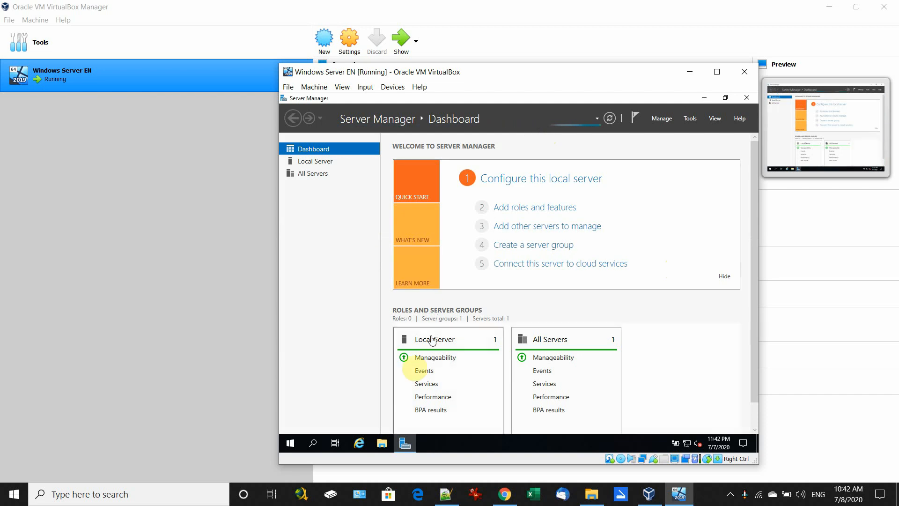
{"action": "left_click", "coordinate": [404, 443]}
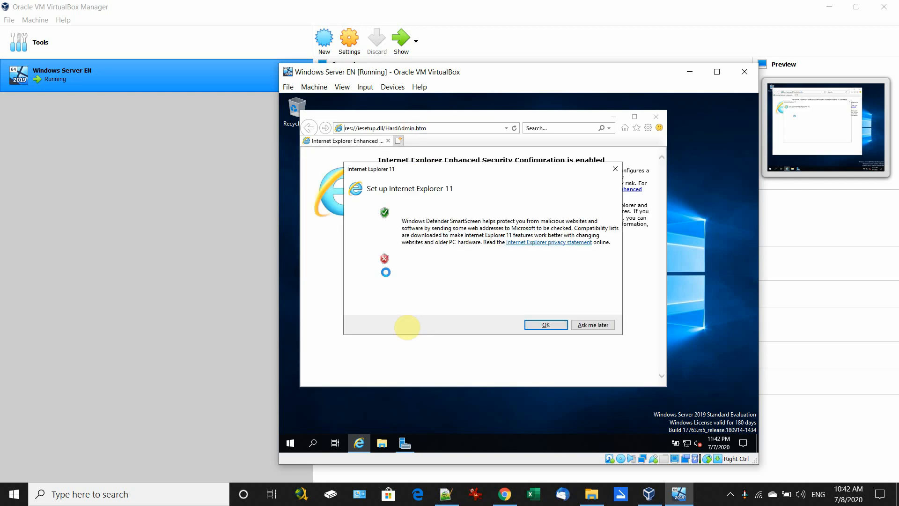
{"action": "left_click", "coordinate": [543, 322]}
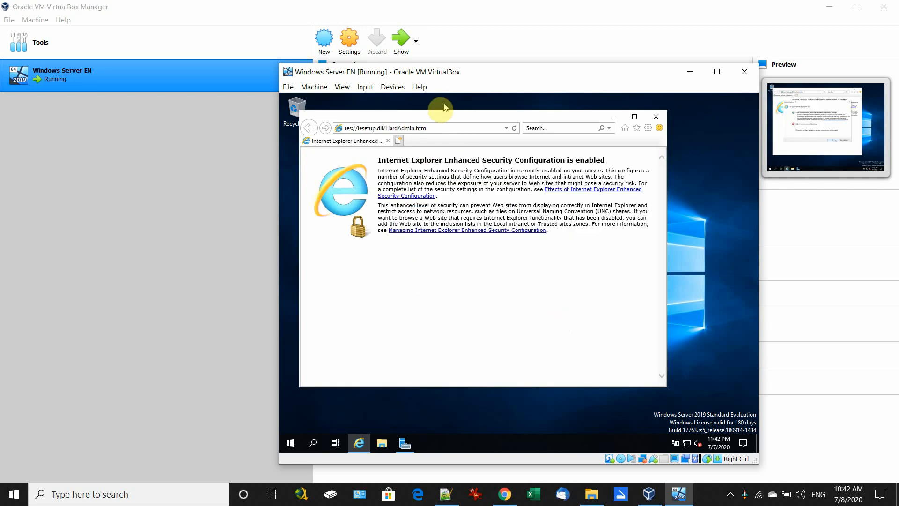
{"action": "left_click", "coordinate": [435, 127]}
{"action": "type", "text": "www."}
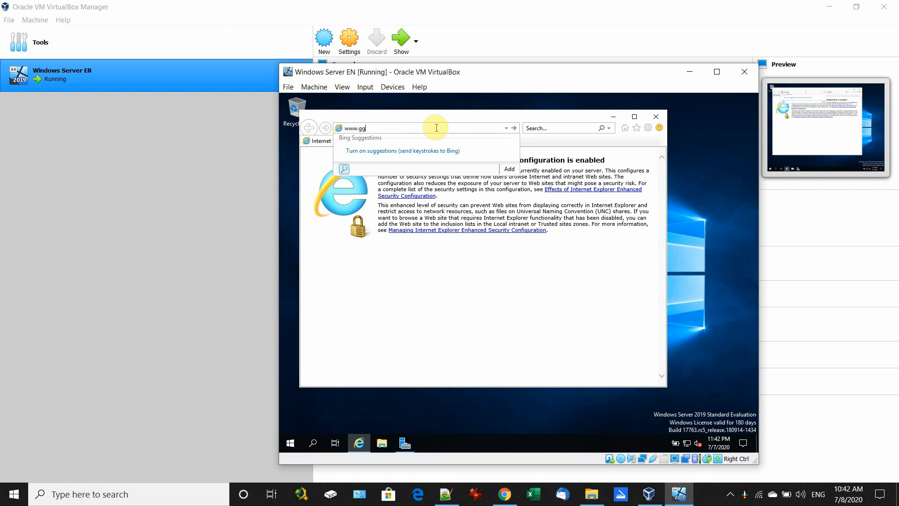
{"action": "type", "text": "gg"}
{"action": "key", "text": "BackSpace"}
{"action": "key", "text": "Return"}
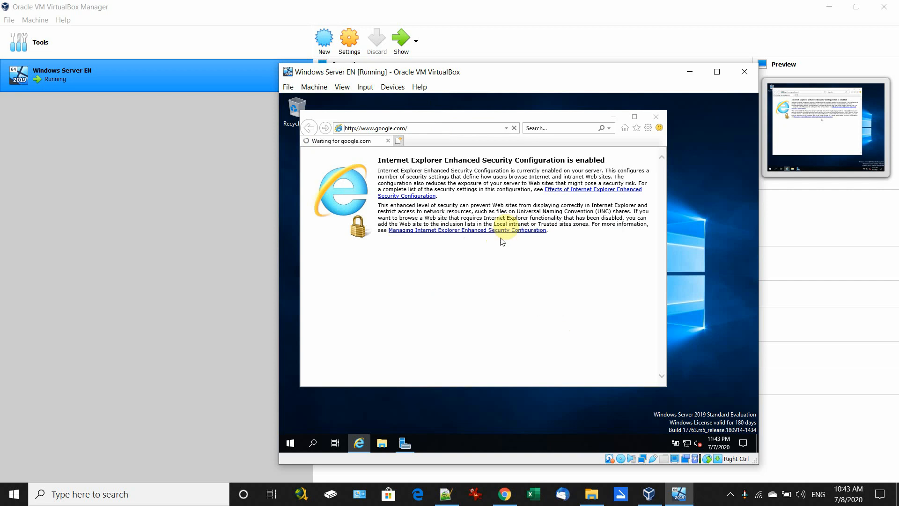
{"action": "left_click", "coordinate": [534, 291]}
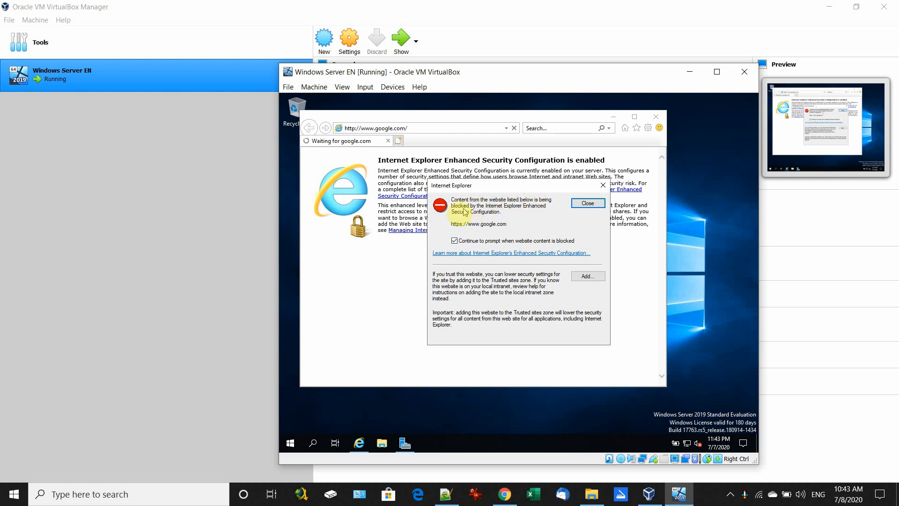
Step: Add google.com and gstatic.com to the Trusted sites zone
{"action": "left_click", "coordinate": [583, 277]}
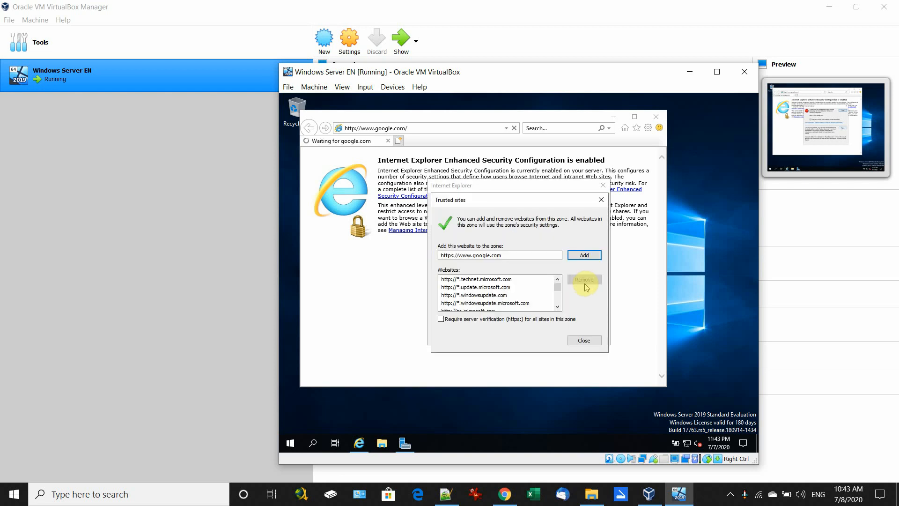
{"action": "left_click", "coordinate": [583, 255]}
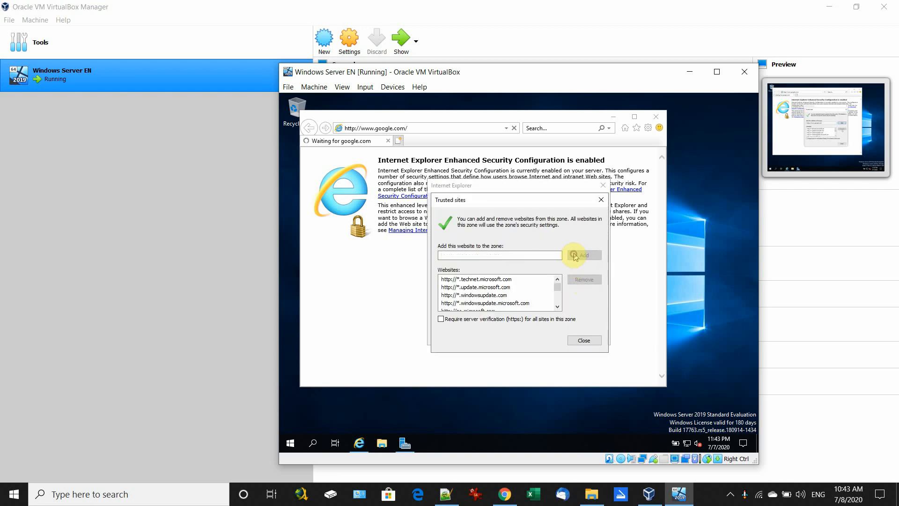
{"action": "left_click", "coordinate": [584, 340]}
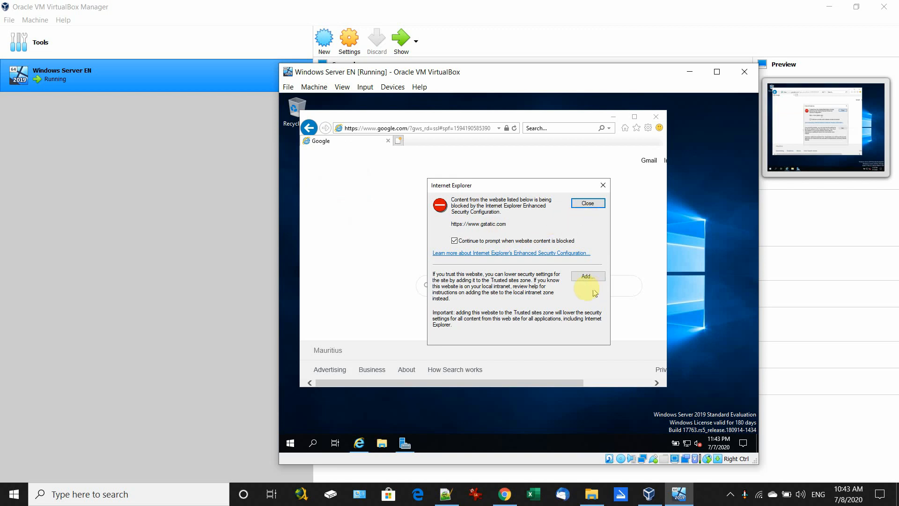
{"action": "left_click", "coordinate": [584, 280]}
{"action": "left_click", "coordinate": [583, 254]}
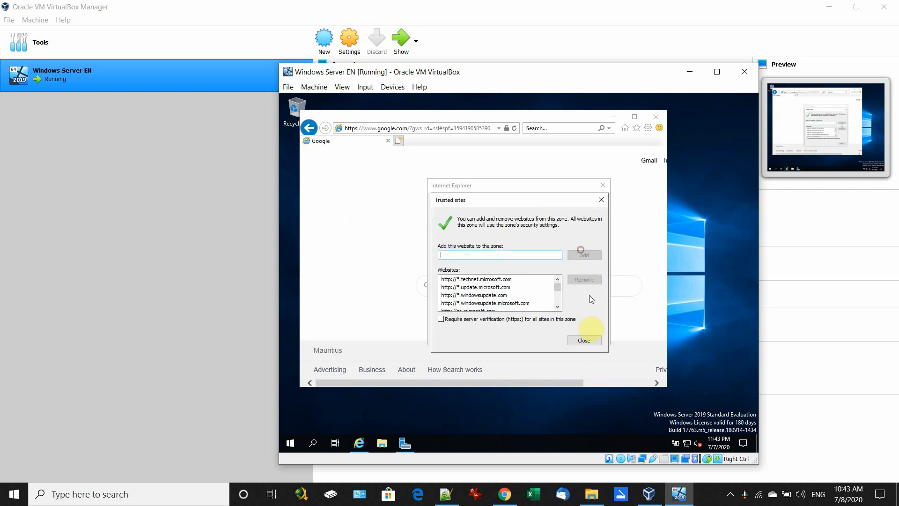
{"action": "left_click", "coordinate": [593, 340]}
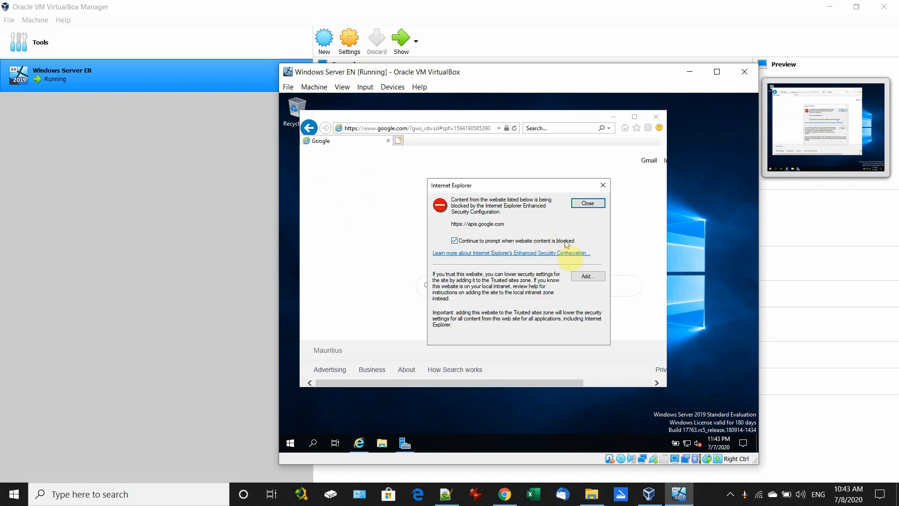
Step: Add apis.google.com and ogs.google.com to Trusted sites, then bring Server Manager back
{"action": "left_click", "coordinate": [587, 274]}
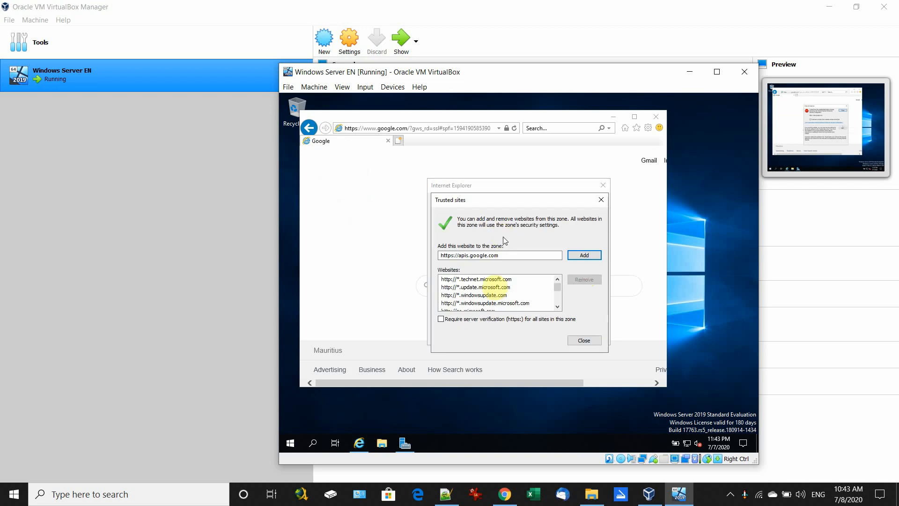
{"action": "left_click", "coordinate": [584, 255]}
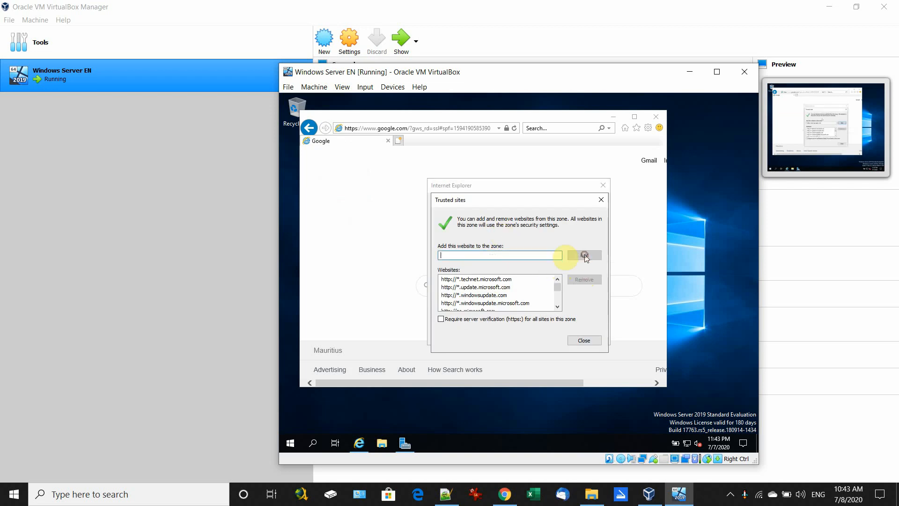
{"action": "left_click", "coordinate": [583, 339]}
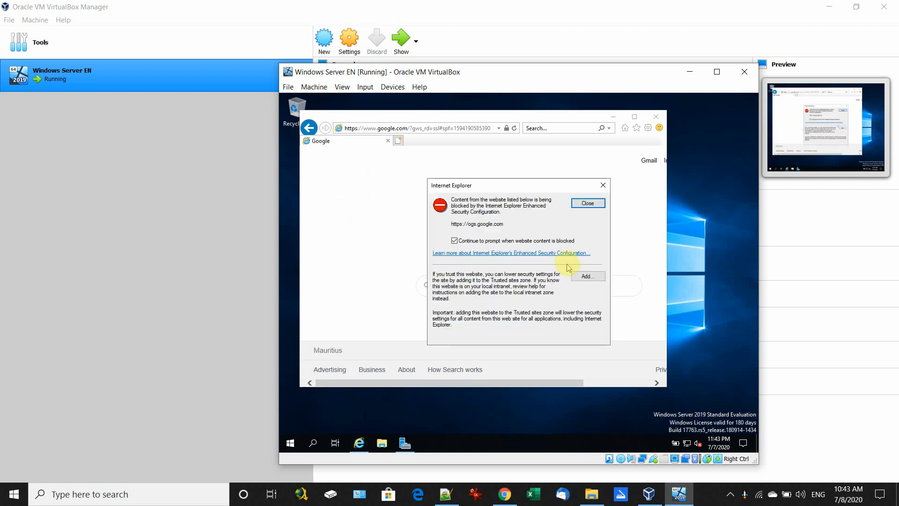
{"action": "left_click", "coordinate": [588, 276]}
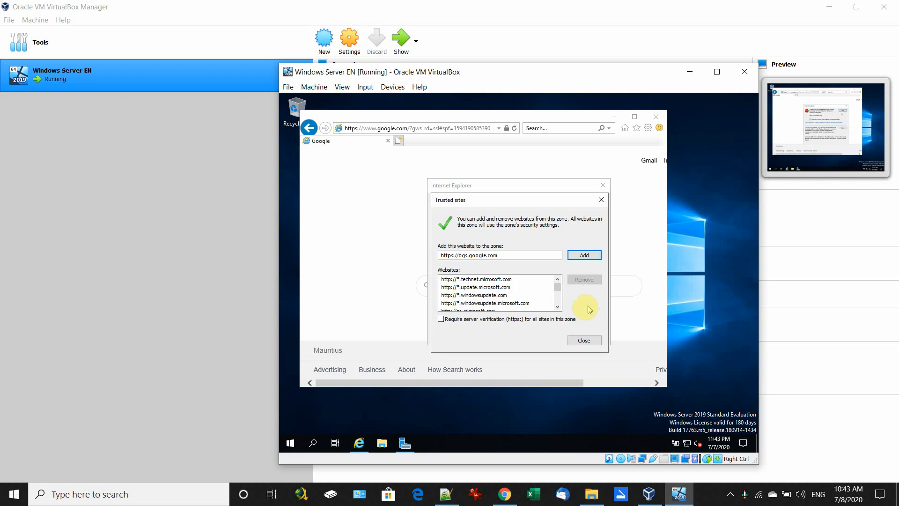
{"action": "left_click", "coordinate": [584, 255]}
{"action": "left_click", "coordinate": [583, 340]}
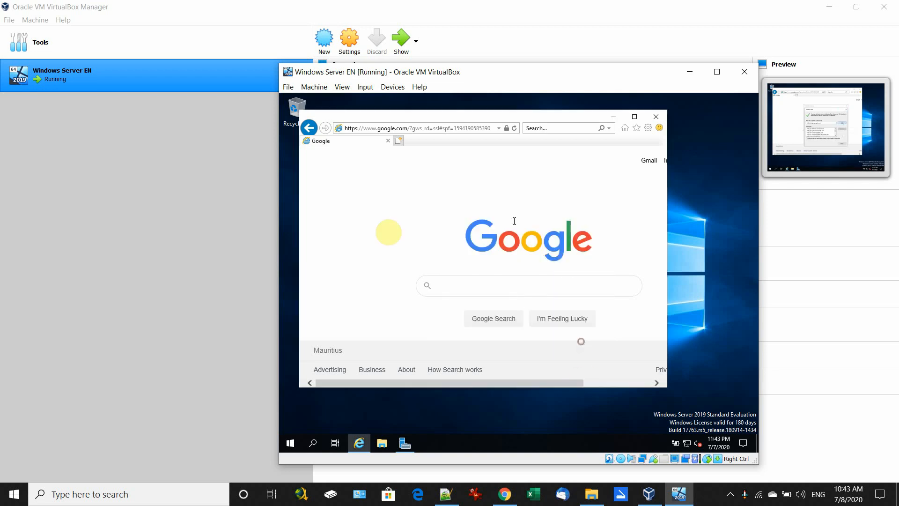
{"action": "left_click", "coordinate": [404, 442]}
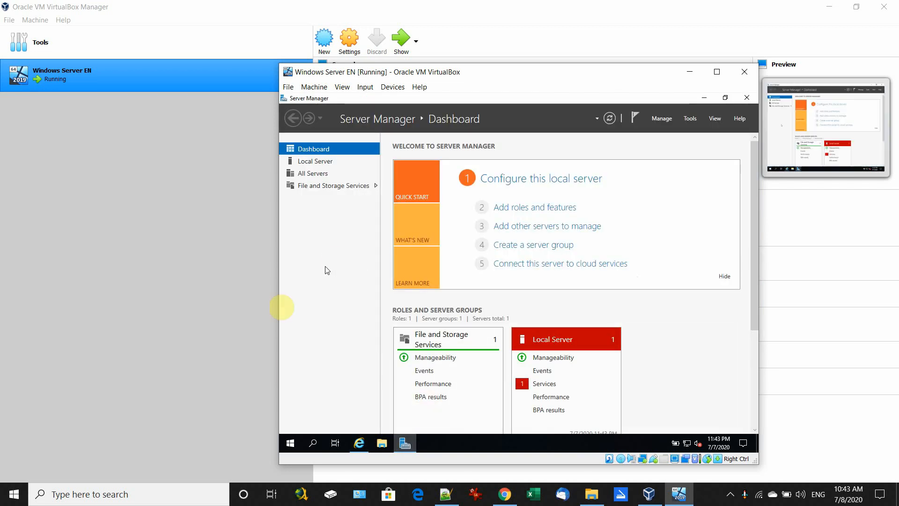
Step: On the Local Server page, switch IE Enhanced Security Configuration to Off for Administrators
{"action": "left_click", "coordinate": [312, 162]}
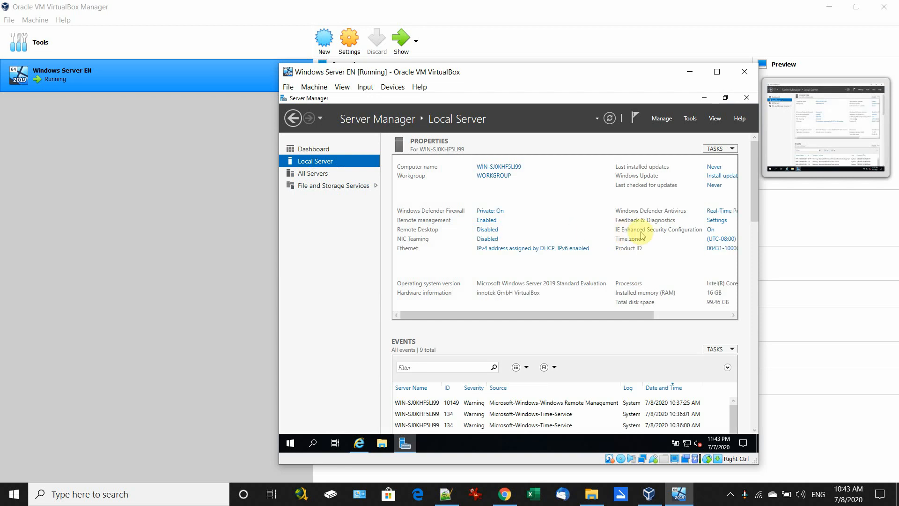
{"action": "left_click", "coordinate": [711, 235]}
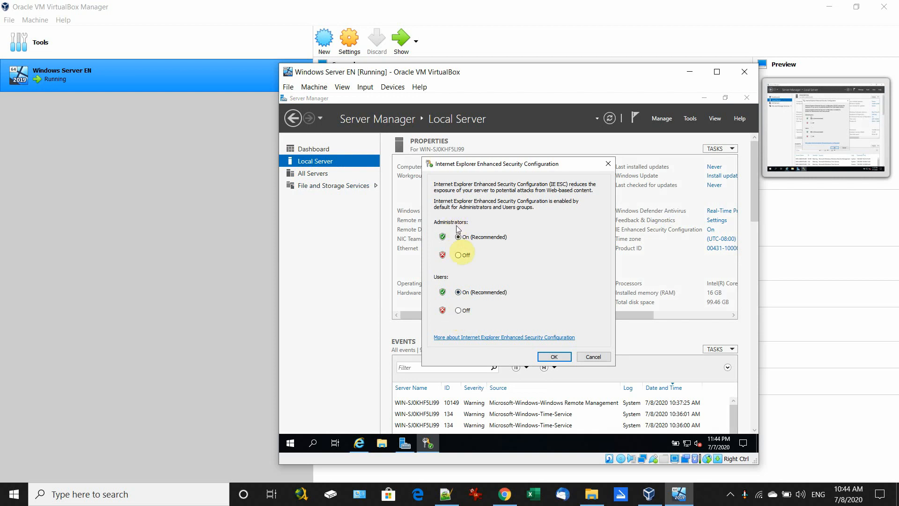
{"action": "left_click", "coordinate": [458, 256]}
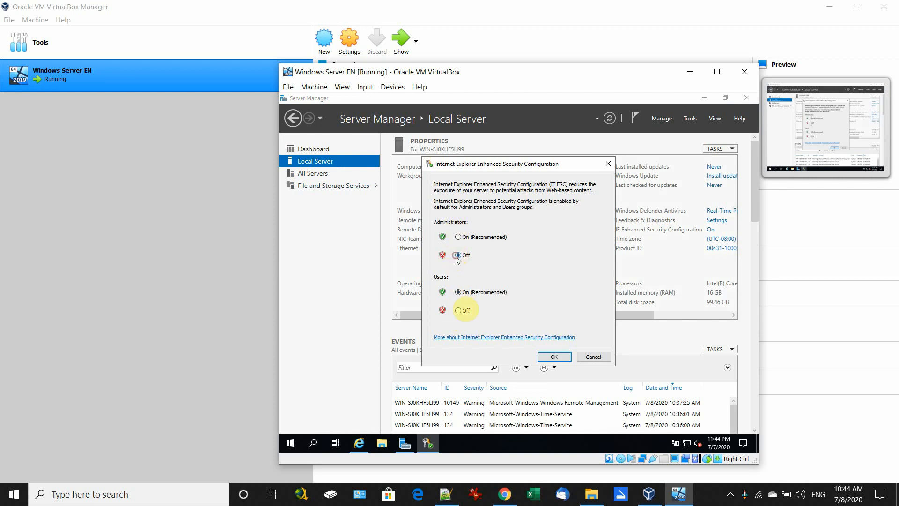
{"action": "left_click", "coordinate": [553, 357]}
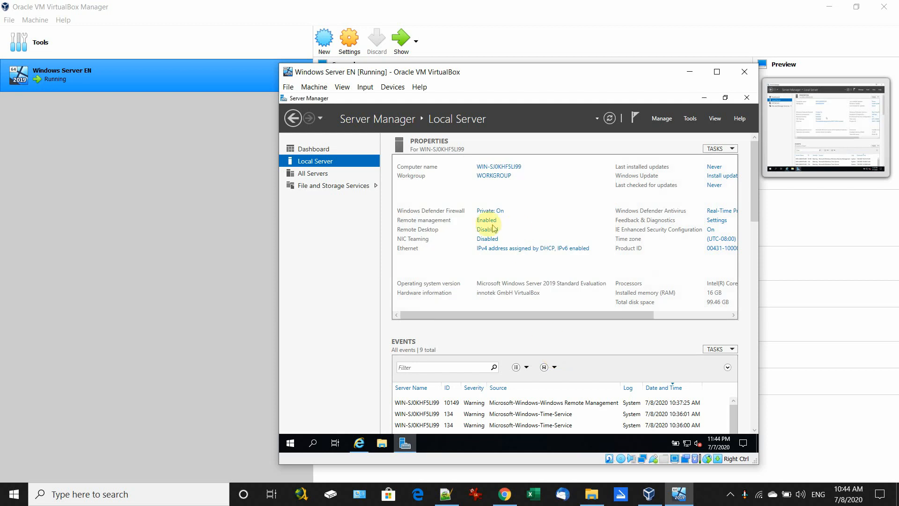
{"action": "left_click", "coordinate": [747, 98]}
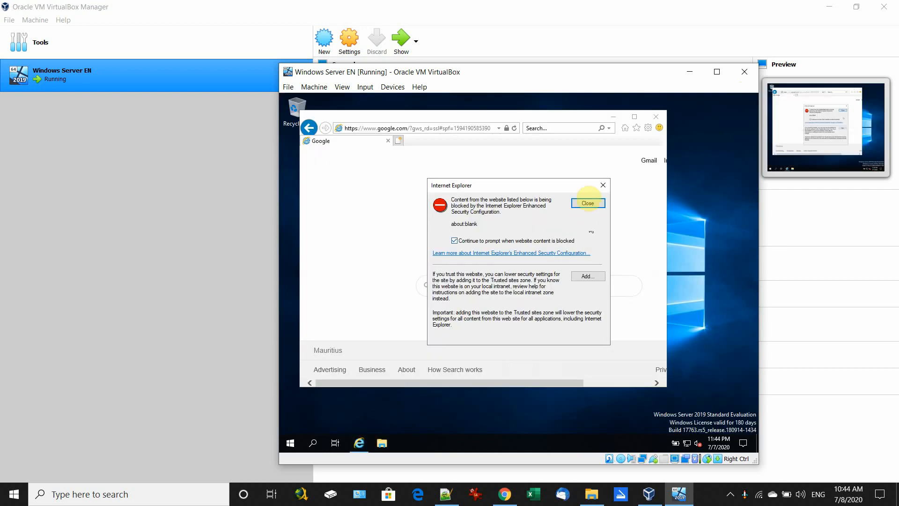
{"action": "left_click", "coordinate": [602, 185]}
{"action": "left_click", "coordinate": [416, 129]}
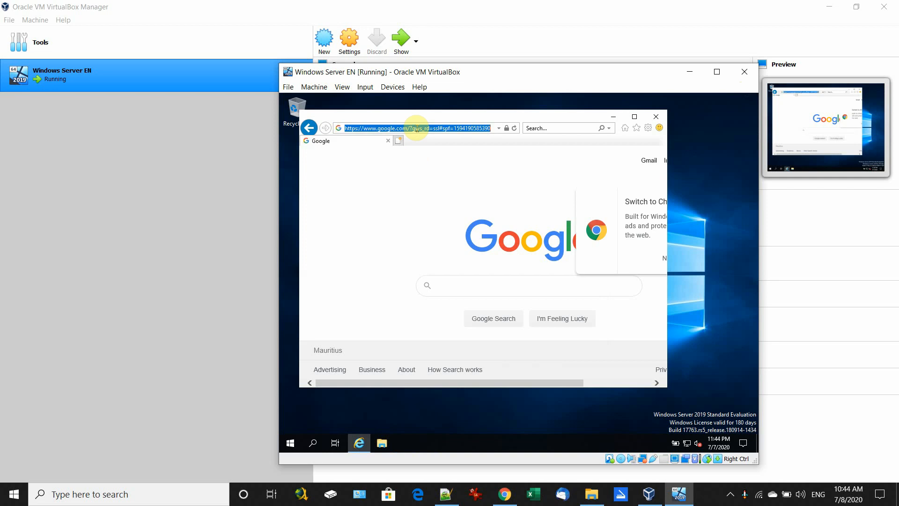
{"action": "type", "text": "www.ya"}
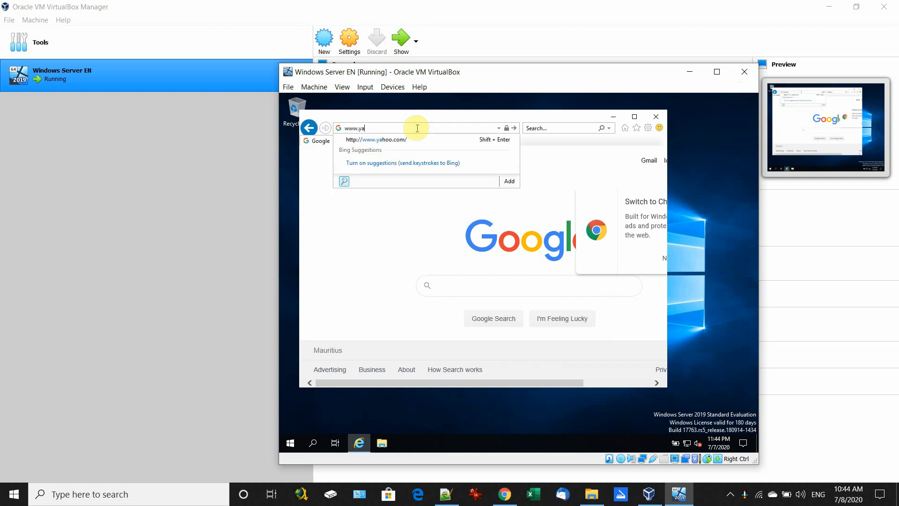
{"action": "key", "text": "shift+Return"}
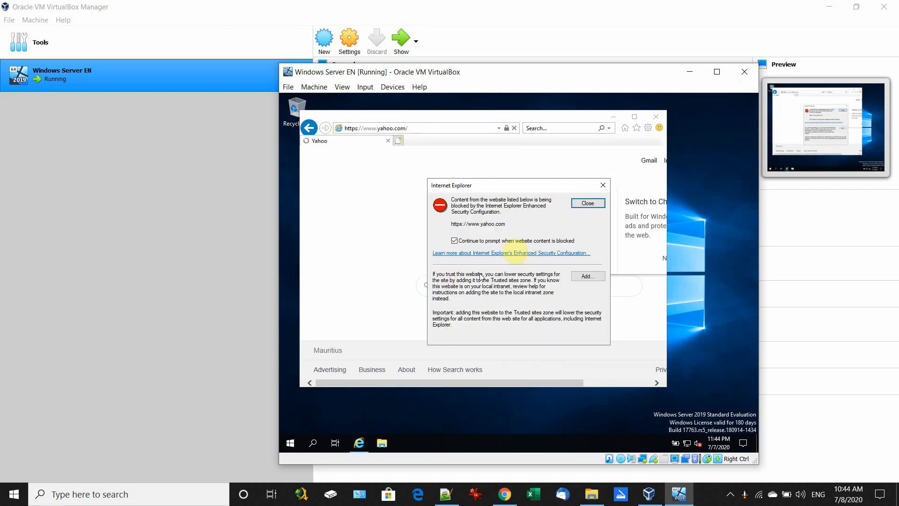
{"action": "left_click", "coordinate": [602, 185]}
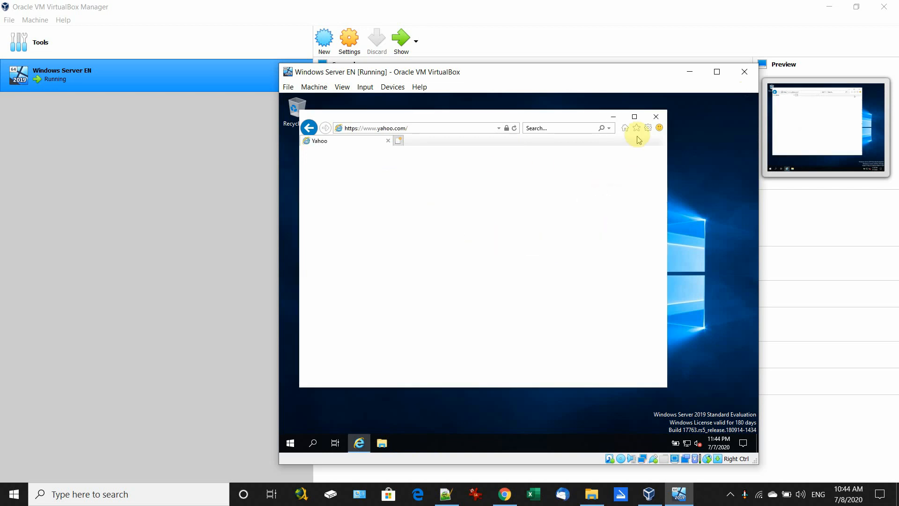
{"action": "left_click", "coordinate": [648, 118]}
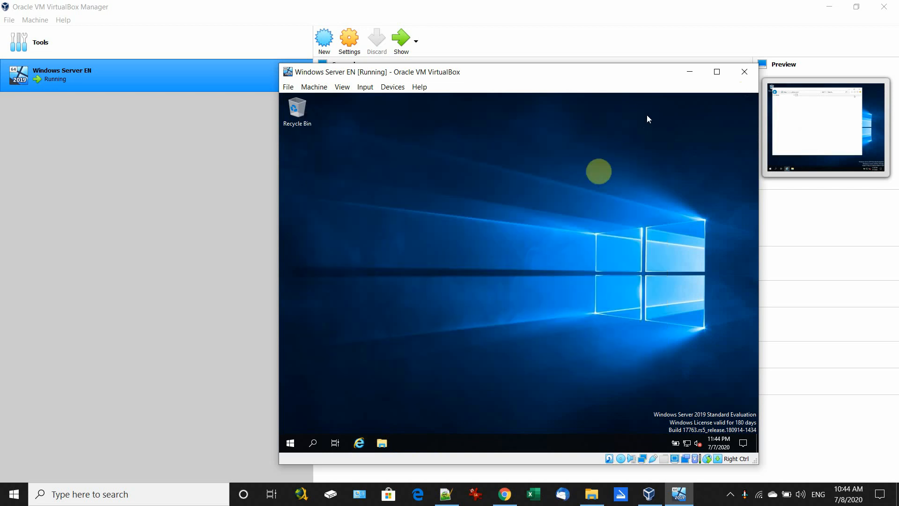
Step: Reopen Internet Explorer, load the Yahoo home page, maximise it, then close it
{"action": "left_click", "coordinate": [362, 445]}
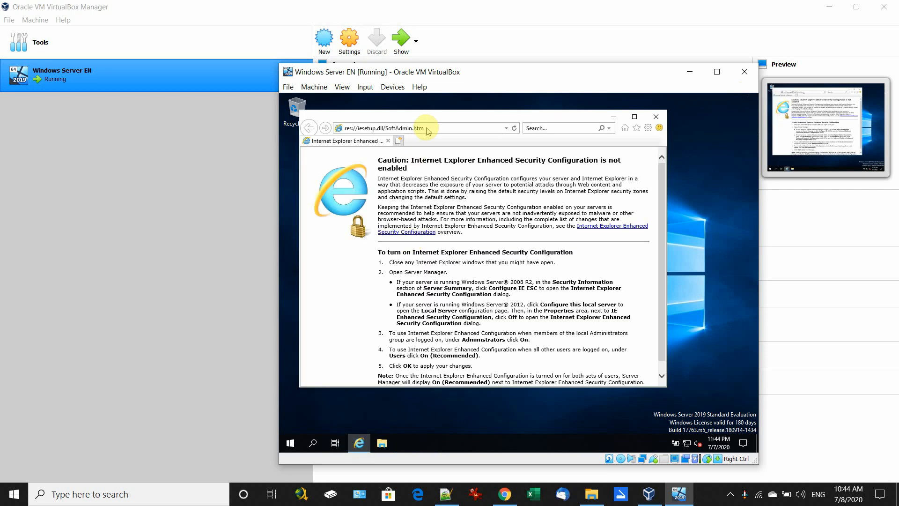
{"action": "left_click", "coordinate": [426, 128]}
{"action": "type", "text": "yahoo.com/"}
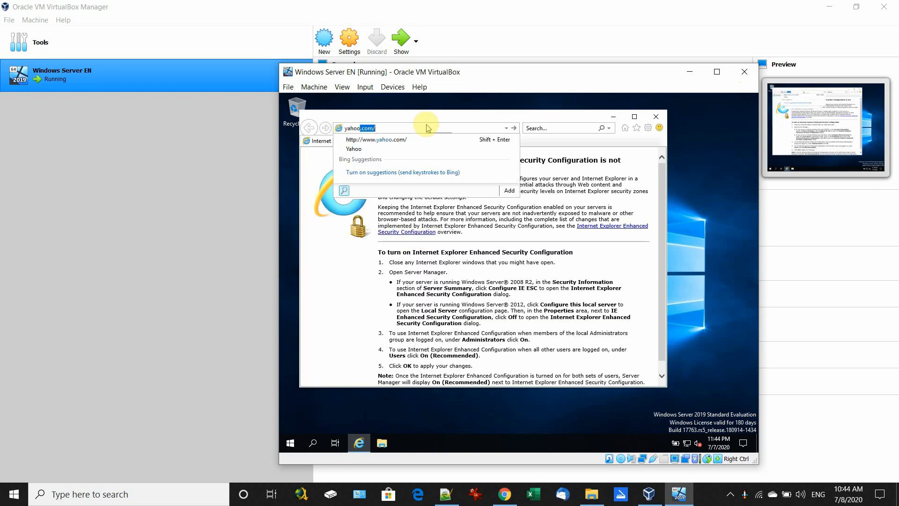
{"action": "key", "text": "Return"}
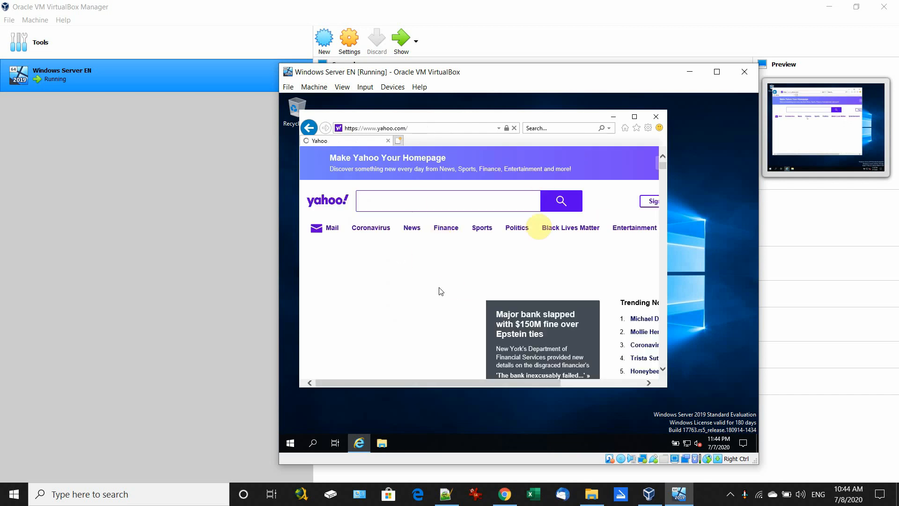
{"action": "left_click", "coordinate": [634, 117]}
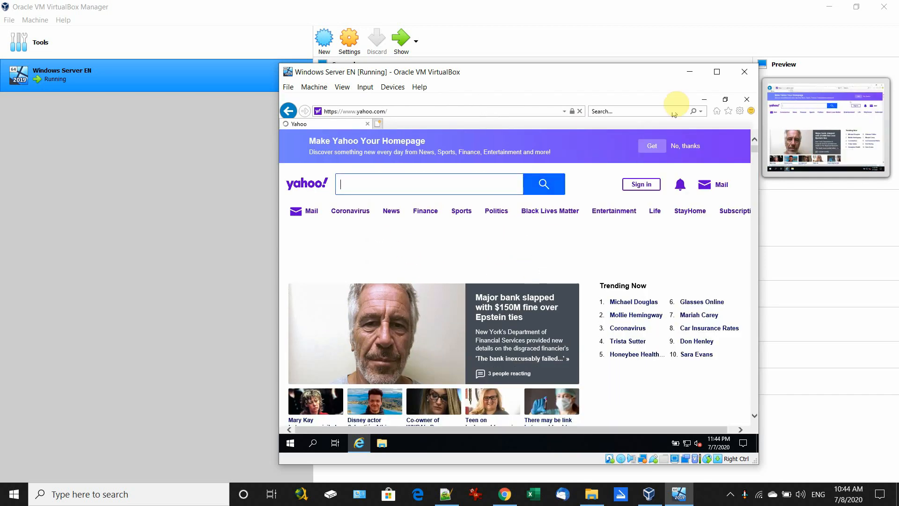
{"action": "left_click", "coordinate": [746, 99]}
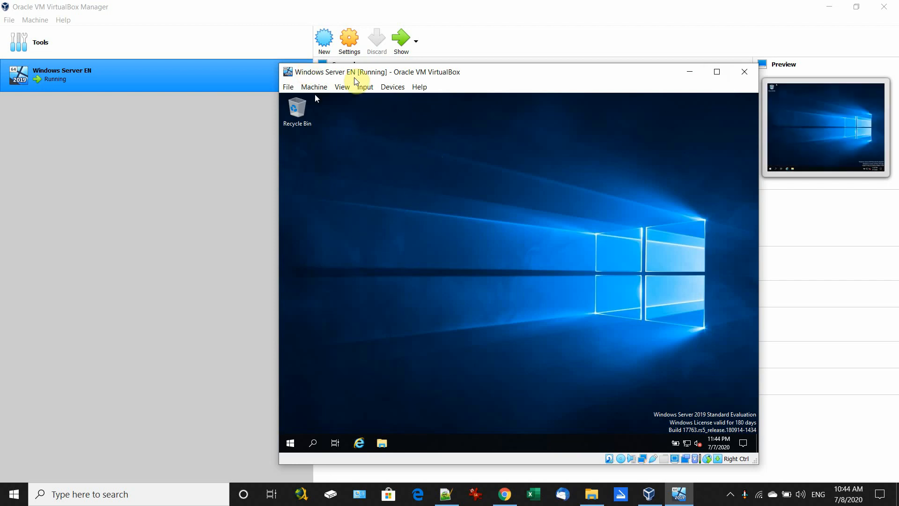
Step: Insert the Guest Additions CD image from the VM's Devices menu
{"action": "left_click", "coordinate": [387, 87]}
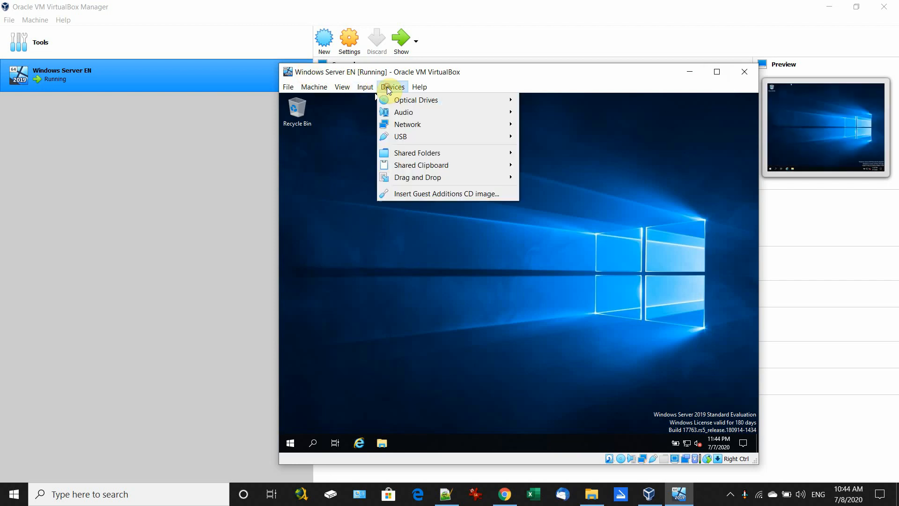
{"action": "mouse_move", "coordinate": [378, 90]}
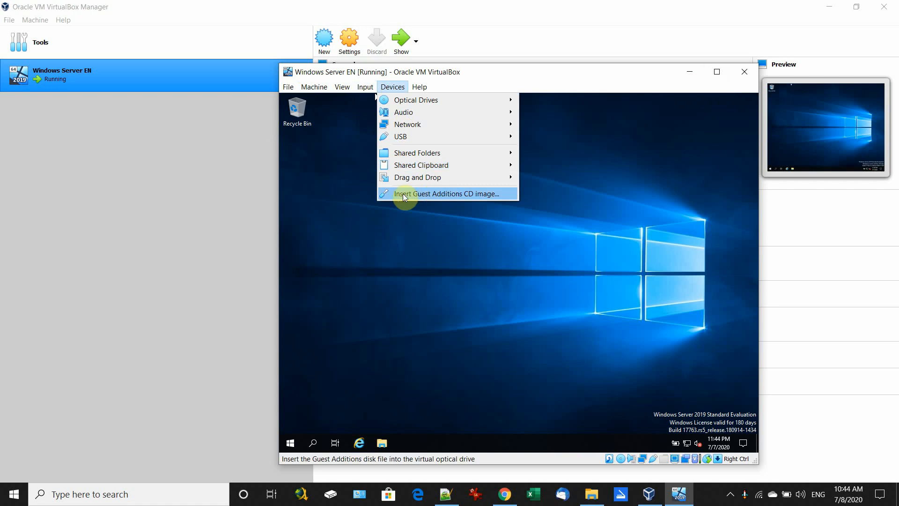
{"action": "left_click", "coordinate": [427, 193]}
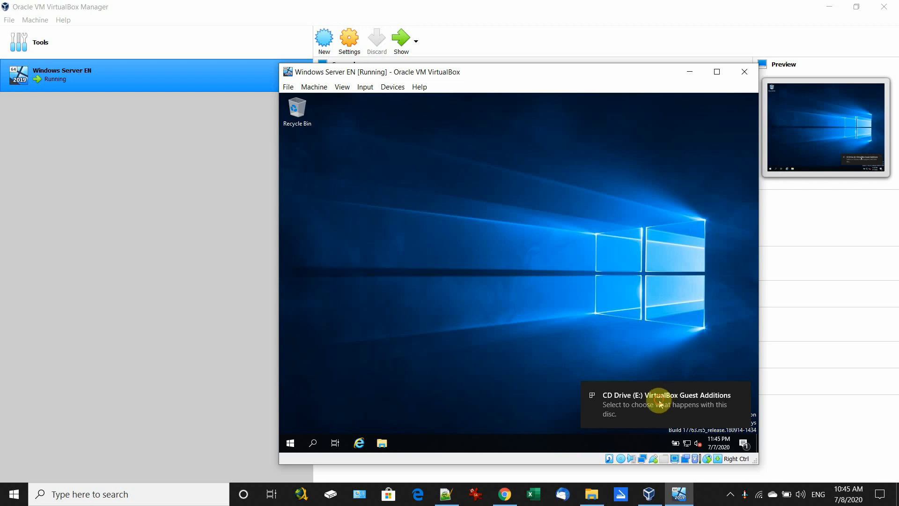
Step: Run VBoxWindowsAdditions.exe, install Guest Additions with defaults, allow the Oracle driver and reboot now
{"action": "left_click", "coordinate": [659, 404]}
{"action": "left_click", "coordinate": [630, 167]}
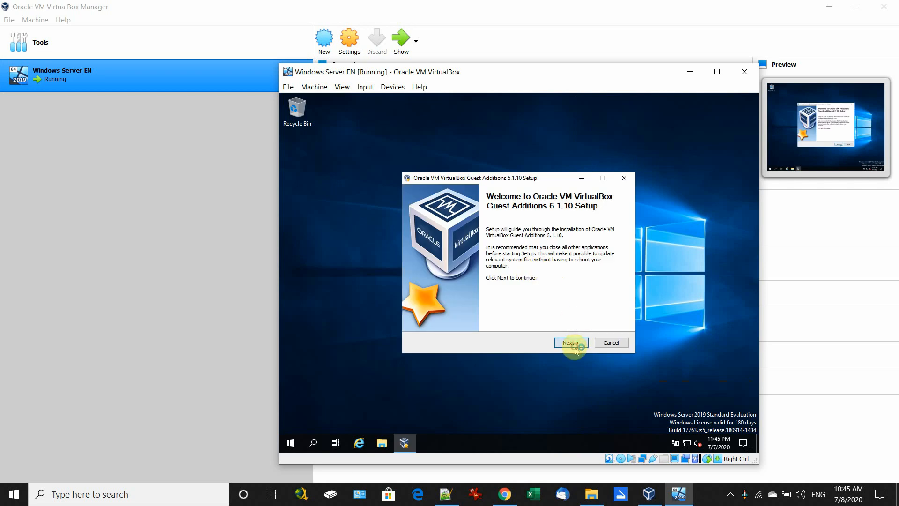
{"action": "left_click", "coordinate": [575, 347]}
{"action": "left_click", "coordinate": [569, 342]}
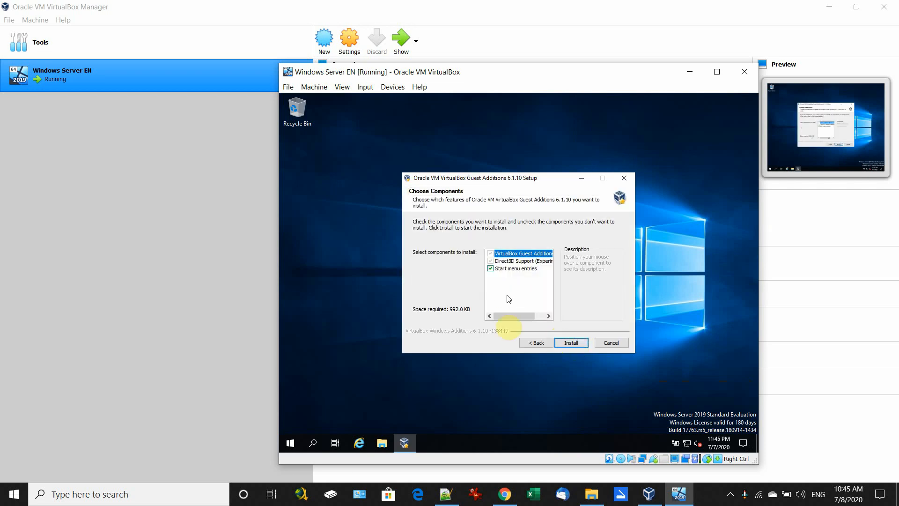
{"action": "left_click", "coordinate": [571, 342]}
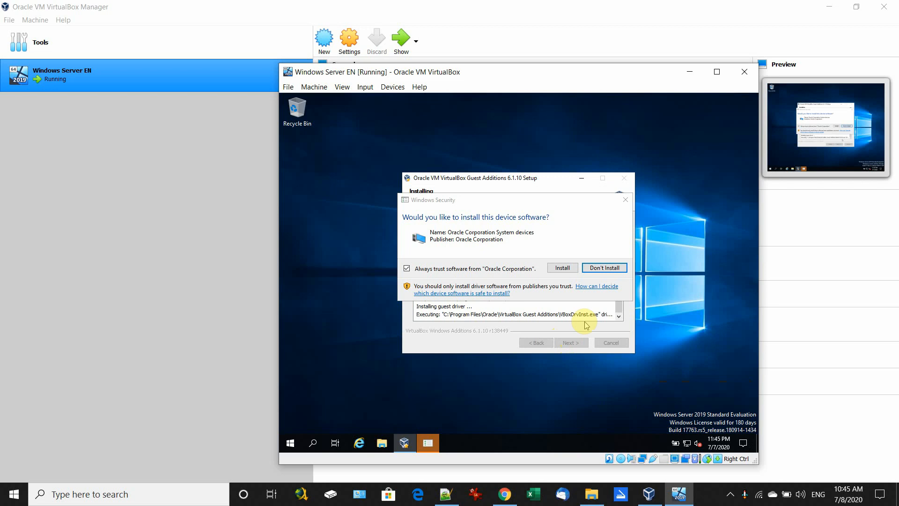
{"action": "left_click", "coordinate": [559, 269]}
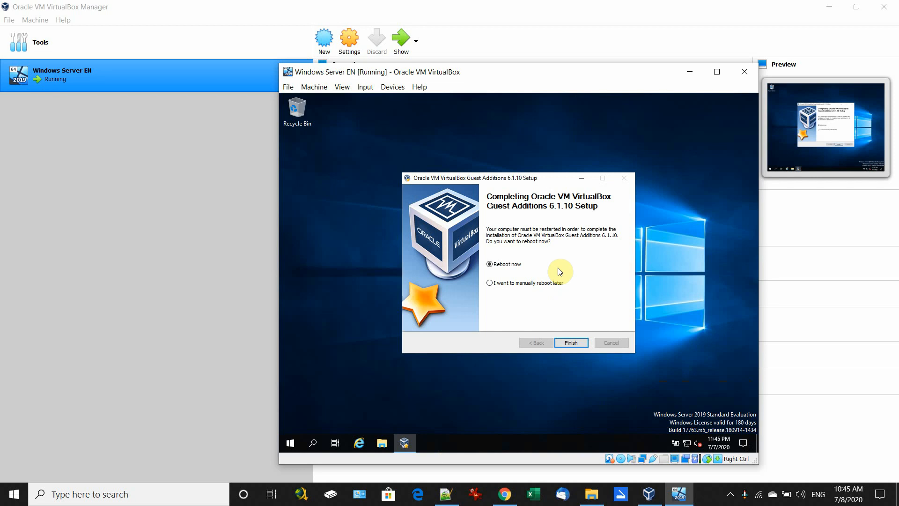
{"action": "left_click", "coordinate": [571, 347]}
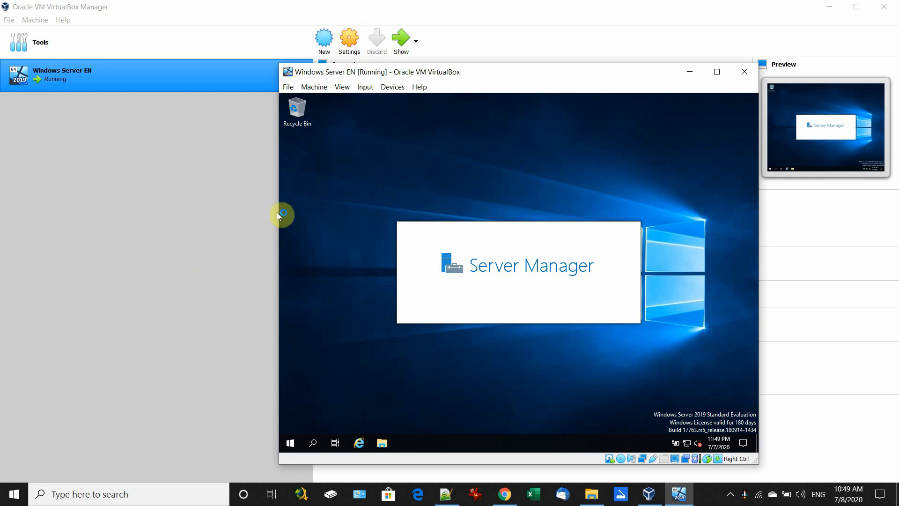
Step: Open the Settings window for Windows Server EN from VirtualBox Manager
{"action": "left_click", "coordinate": [186, 242]}
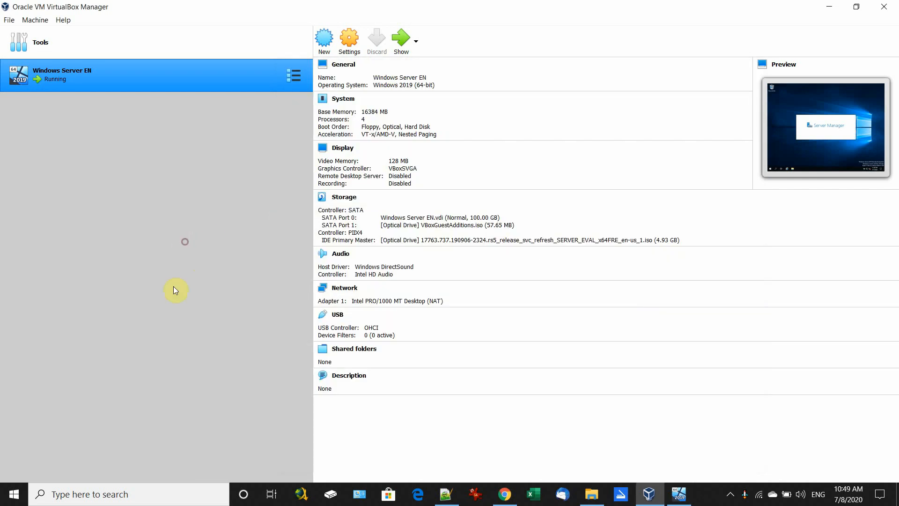
{"action": "left_click", "coordinate": [351, 46]}
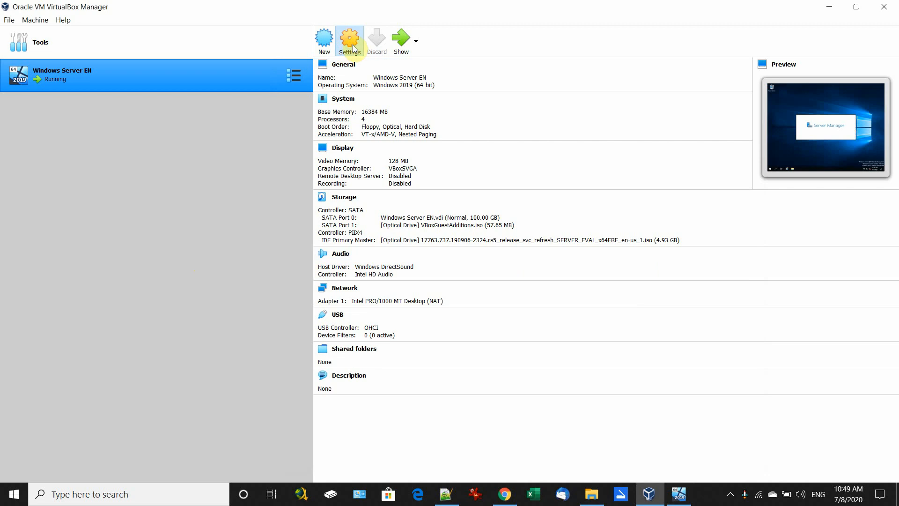
{"action": "left_click", "coordinate": [593, 495]}
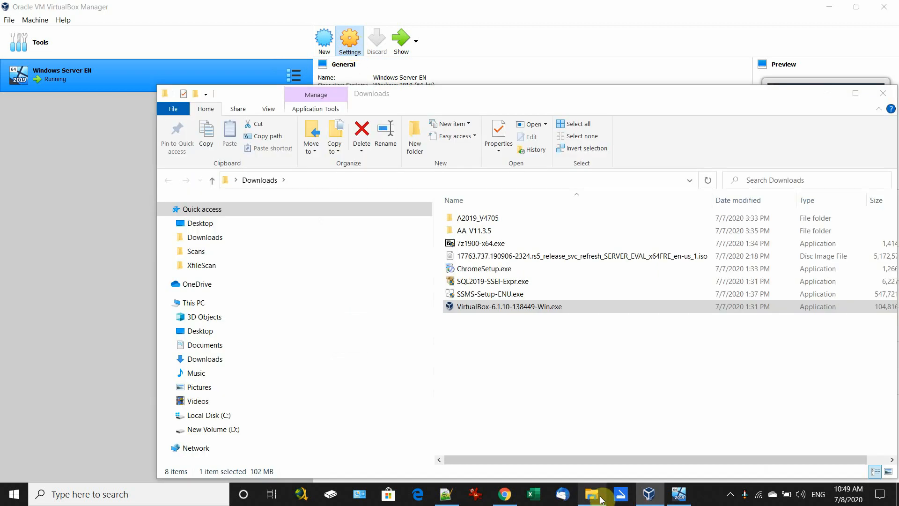
{"action": "left_click", "coordinate": [649, 496]}
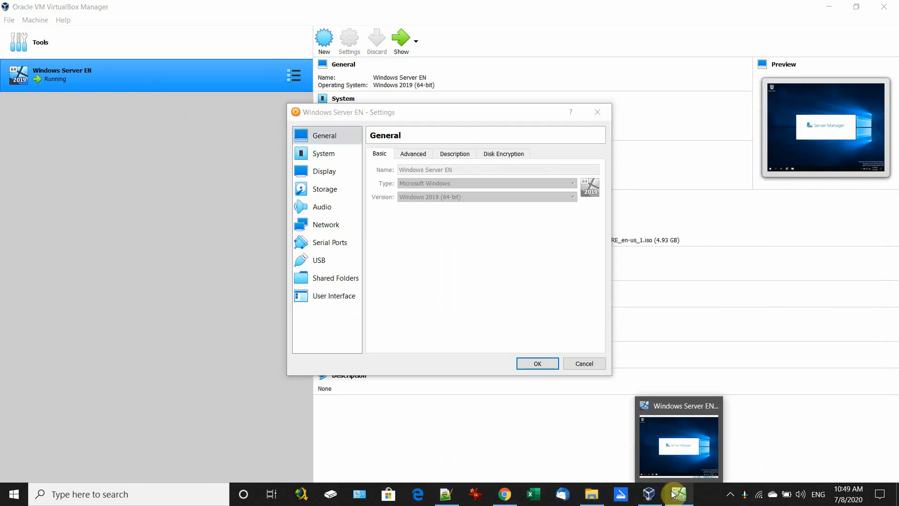
Step: Show This PC in the VM's File Explorer, then view the System settings page
{"action": "left_click", "coordinate": [676, 465]}
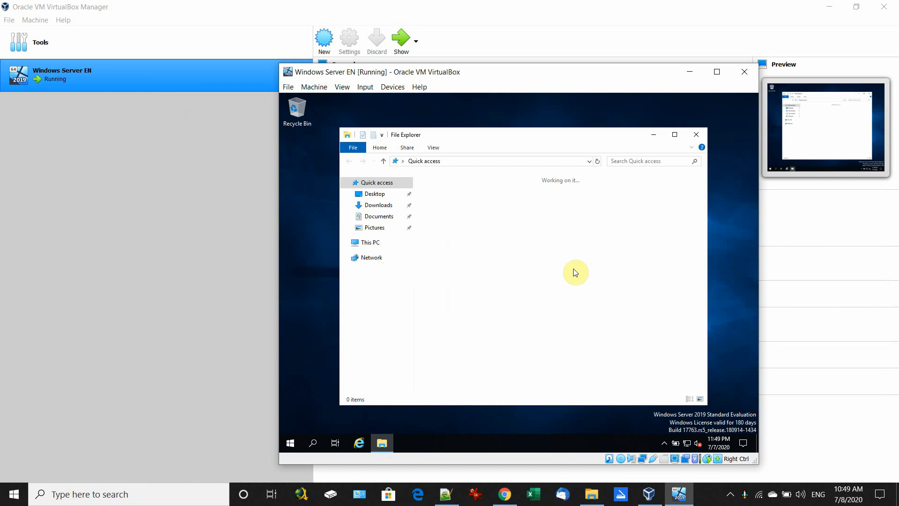
{"action": "left_click", "coordinate": [370, 247]}
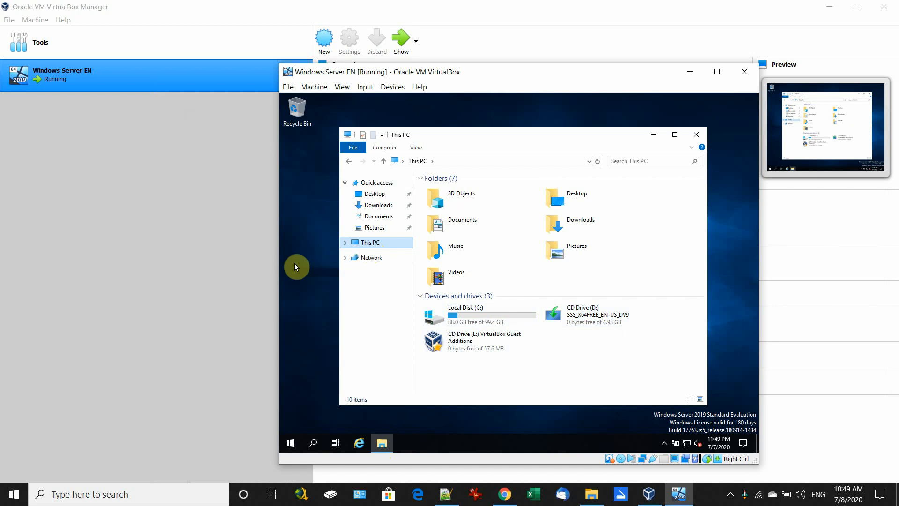
{"action": "left_click", "coordinate": [160, 232]}
{"action": "left_click", "coordinate": [322, 156]}
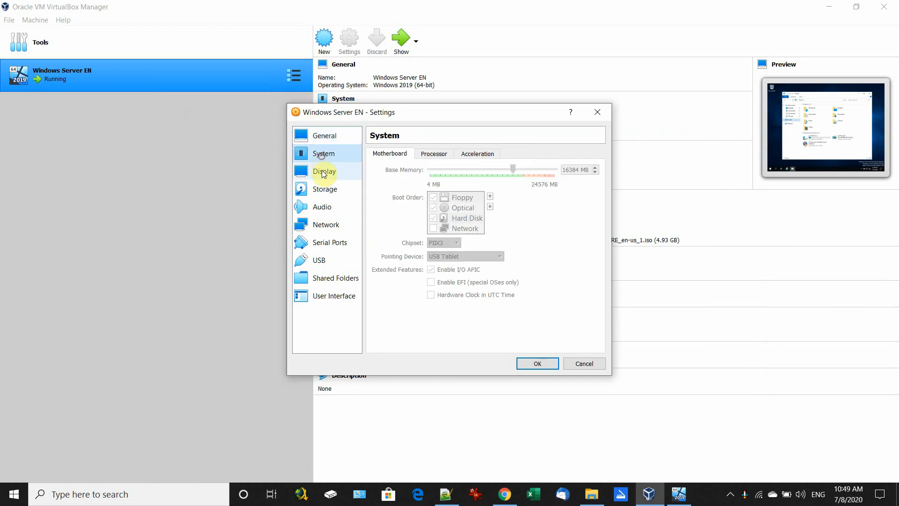
Step: On the Storage page, remove the Windows Server ISO from the IDE optical drive
{"action": "left_click", "coordinate": [322, 172]}
{"action": "left_click", "coordinate": [325, 188]}
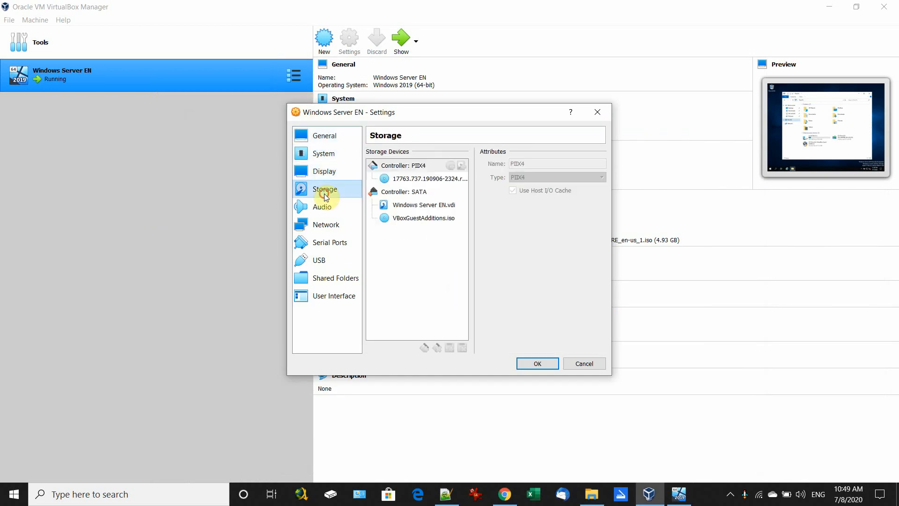
{"action": "left_click", "coordinate": [417, 218]}
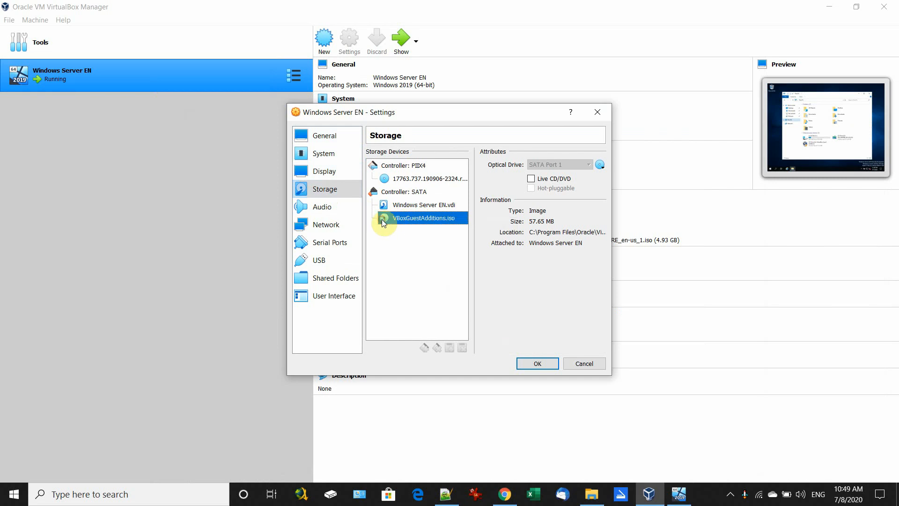
{"action": "left_click", "coordinate": [397, 206]}
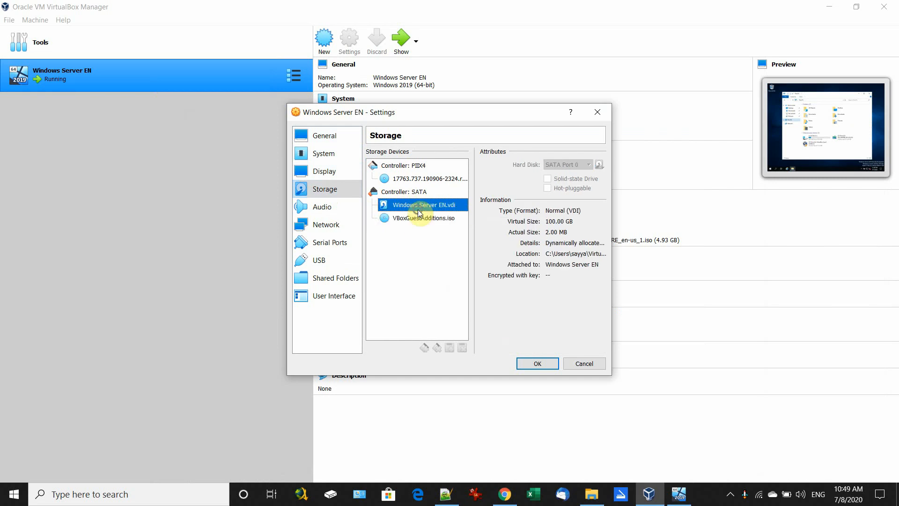
{"action": "left_click", "coordinate": [404, 180]}
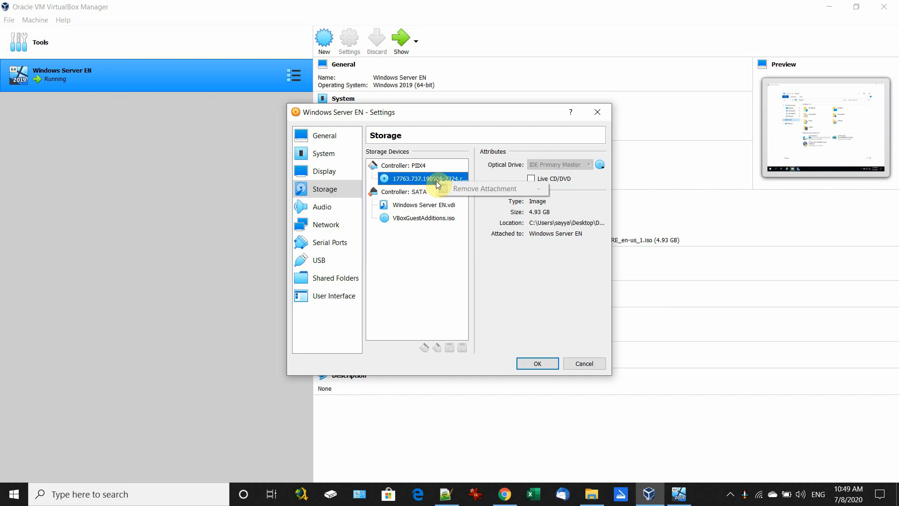
{"action": "left_click", "coordinate": [601, 166]}
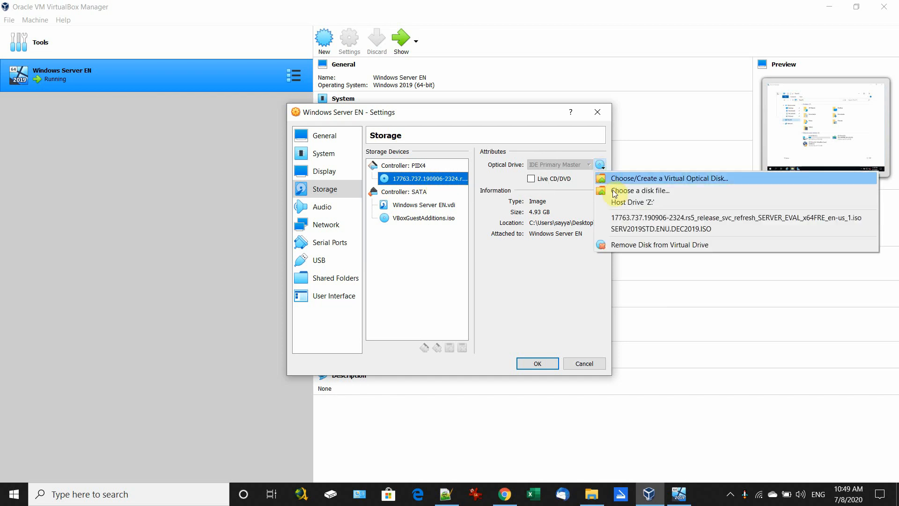
{"action": "left_click", "coordinate": [635, 246]}
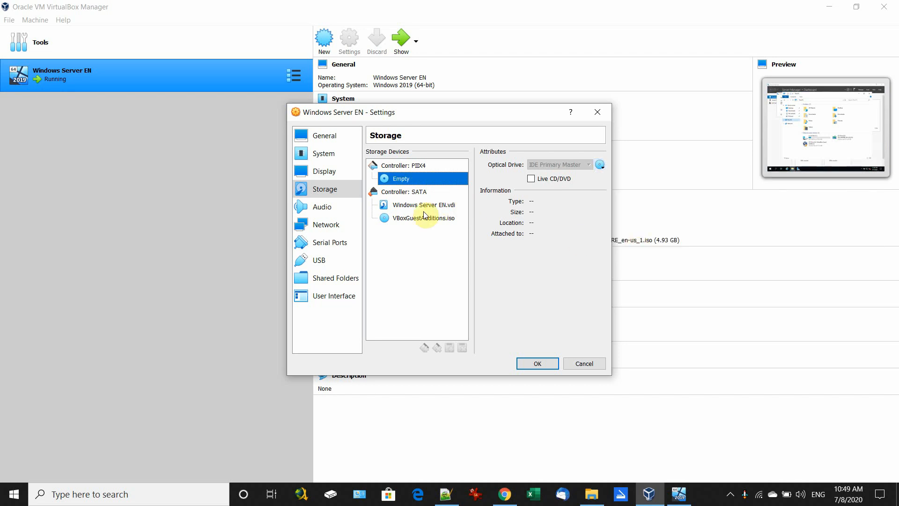
Step: Remove VBoxGuestAdditions.iso from its SATA optical drive, leaving it Empty
{"action": "left_click", "coordinate": [412, 218]}
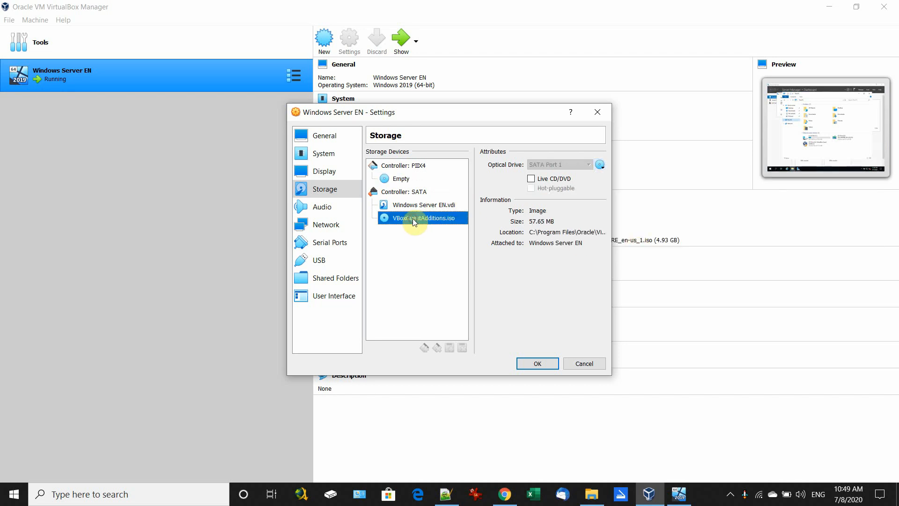
{"action": "left_click", "coordinate": [601, 165]}
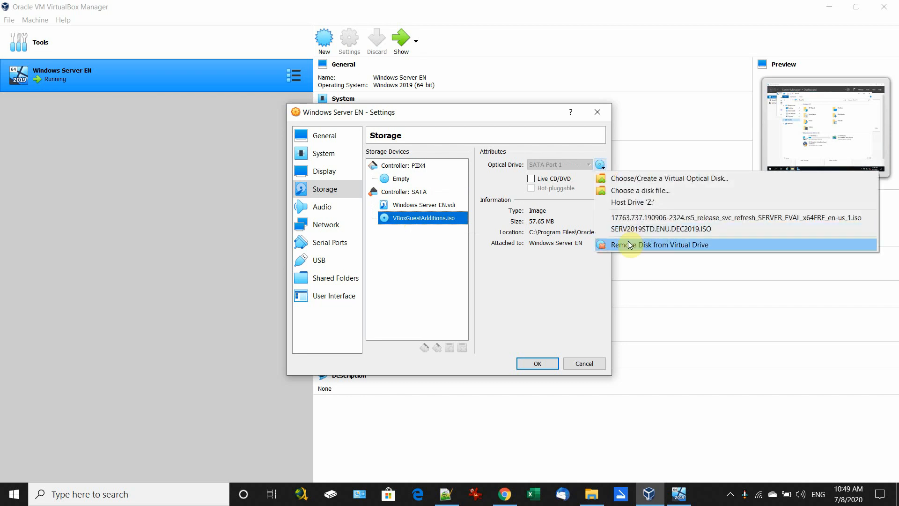
{"action": "left_click", "coordinate": [655, 245]}
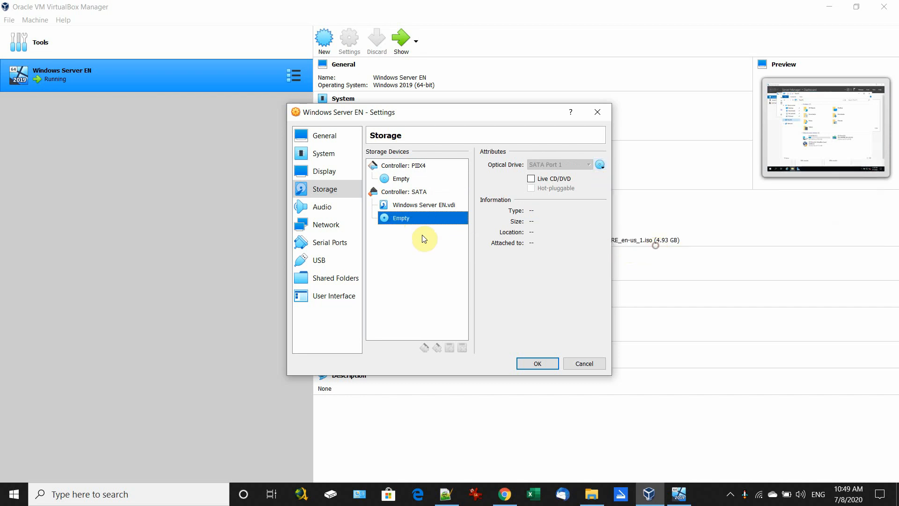
{"action": "left_click", "coordinate": [326, 225]}
{"action": "left_click", "coordinate": [327, 242]}
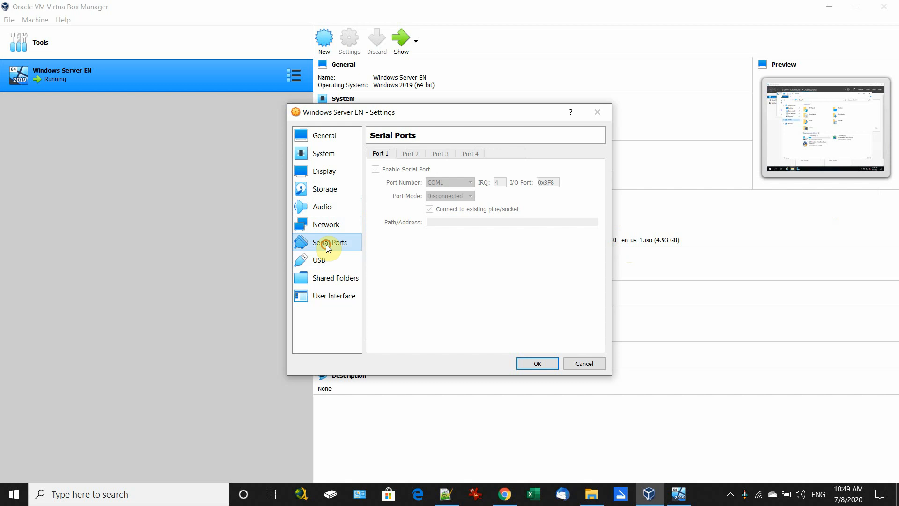
Step: Add a new VM shared folder and browse to the host Desktop's Downloads folder
{"action": "left_click", "coordinate": [327, 263]}
{"action": "left_click", "coordinate": [335, 277]}
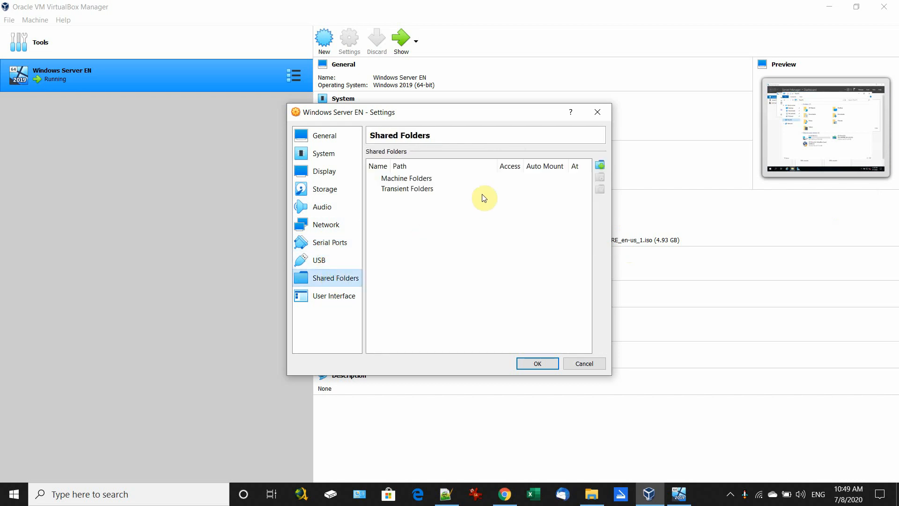
{"action": "left_click", "coordinate": [603, 168]}
{"action": "left_click", "coordinate": [510, 198]}
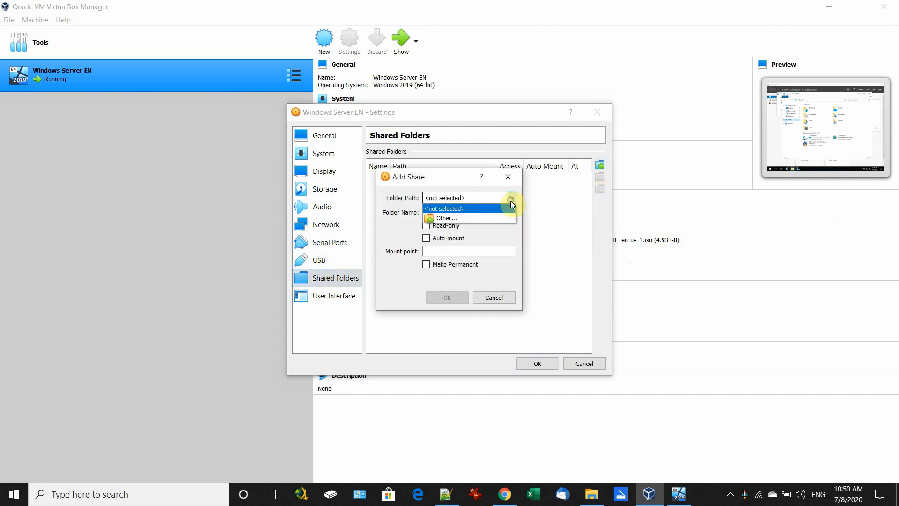
{"action": "left_click", "coordinate": [459, 219]}
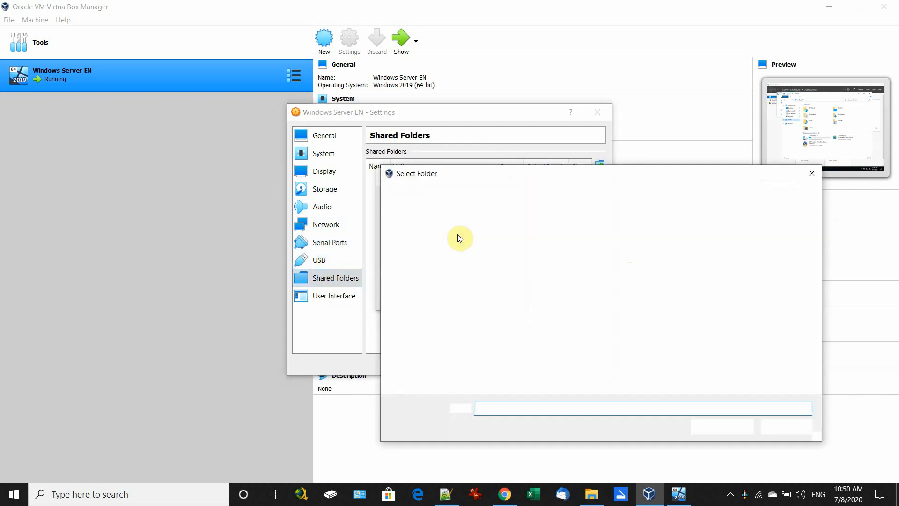
{"action": "left_click", "coordinate": [426, 255]}
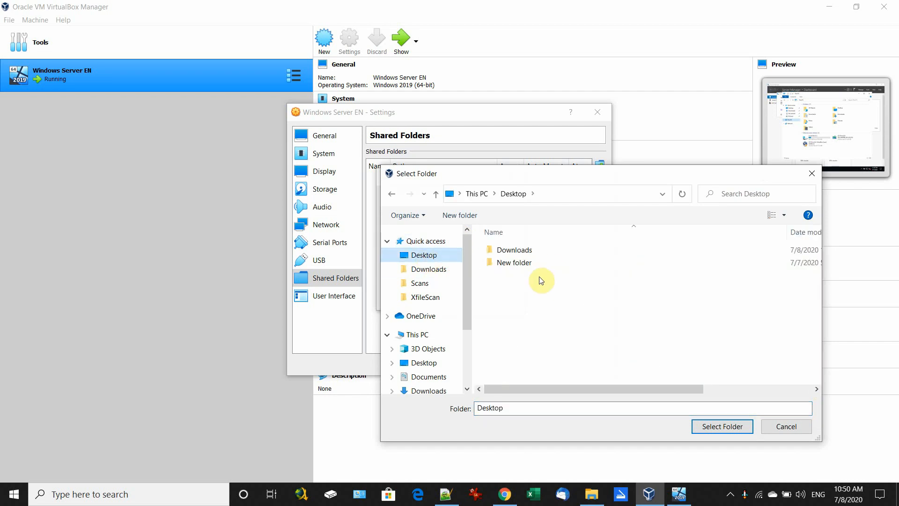
{"action": "double_click", "coordinate": [515, 252]}
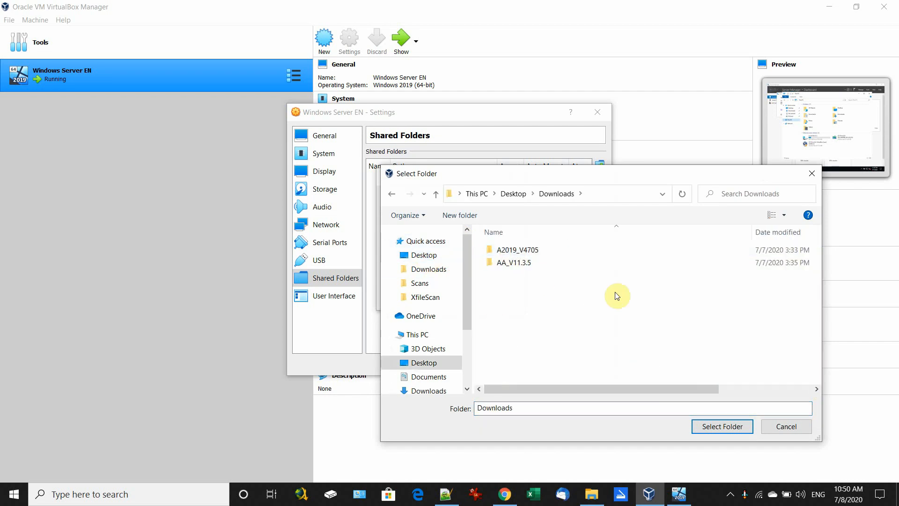
Step: Share Downloads with Auto-mount and Make Permanent, save the VM settings, and bring the VM forward
{"action": "left_click", "coordinate": [721, 426]}
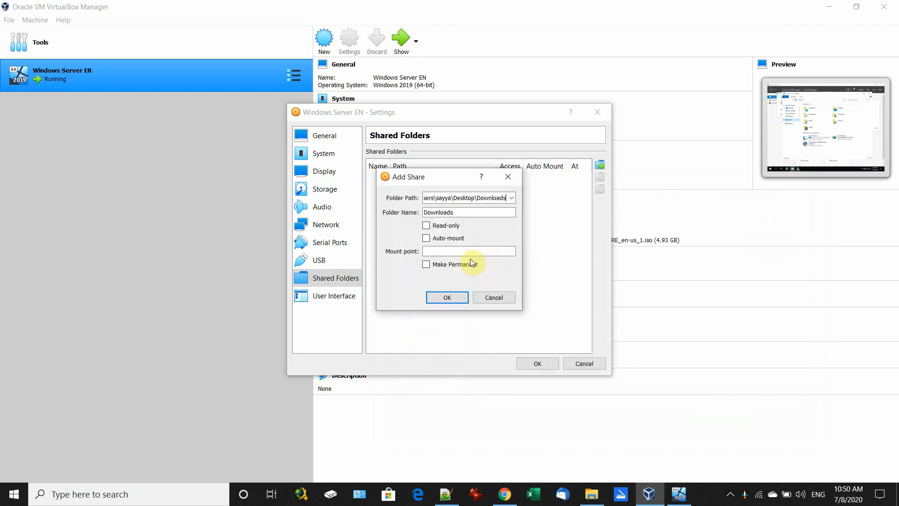
{"action": "left_click", "coordinate": [426, 238]}
{"action": "left_click", "coordinate": [426, 264]}
{"action": "left_click", "coordinate": [444, 298]}
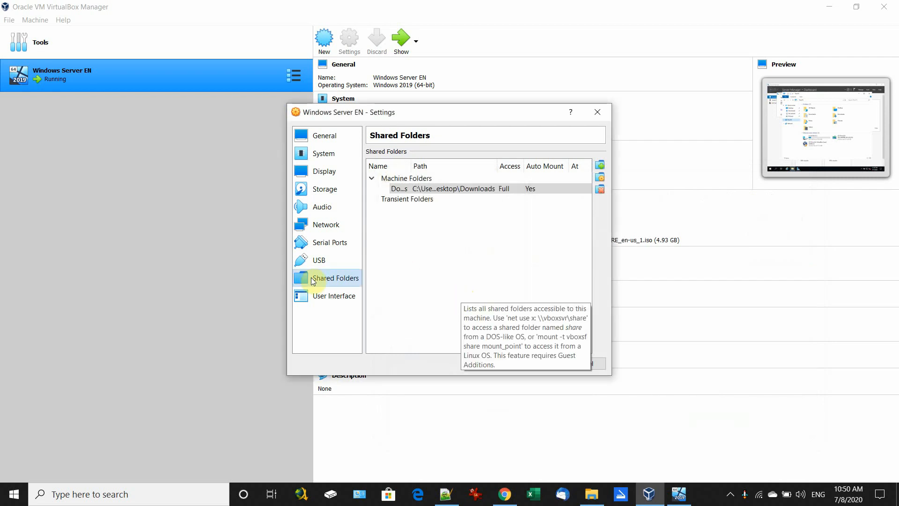
{"action": "left_click", "coordinate": [527, 361]}
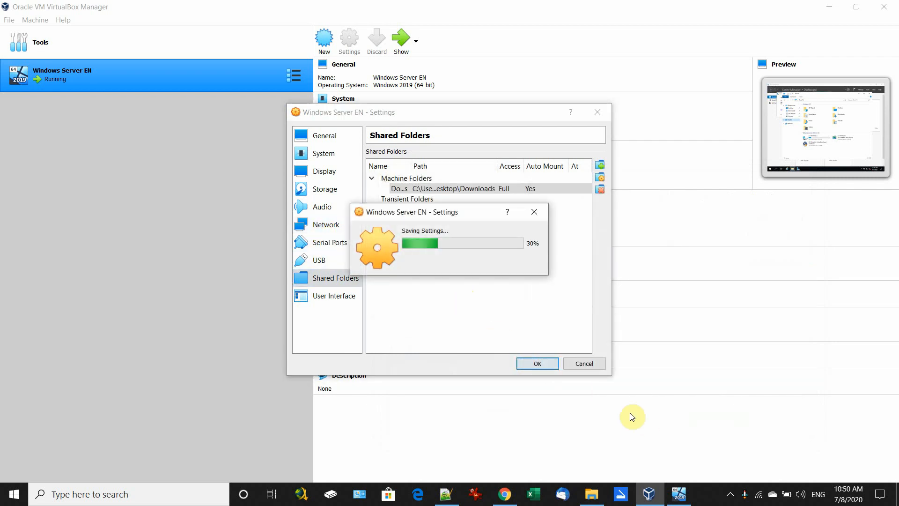
{"action": "left_click", "coordinate": [679, 494]}
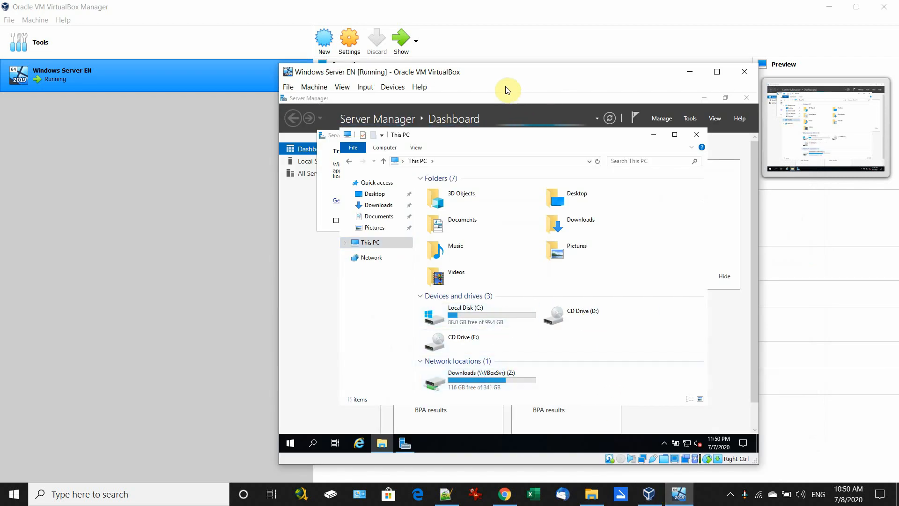
Step: Switch the VM to full-screen mode, dismiss the Windows Admin Center pop-up and maximize This PC
{"action": "left_click", "coordinate": [362, 88]}
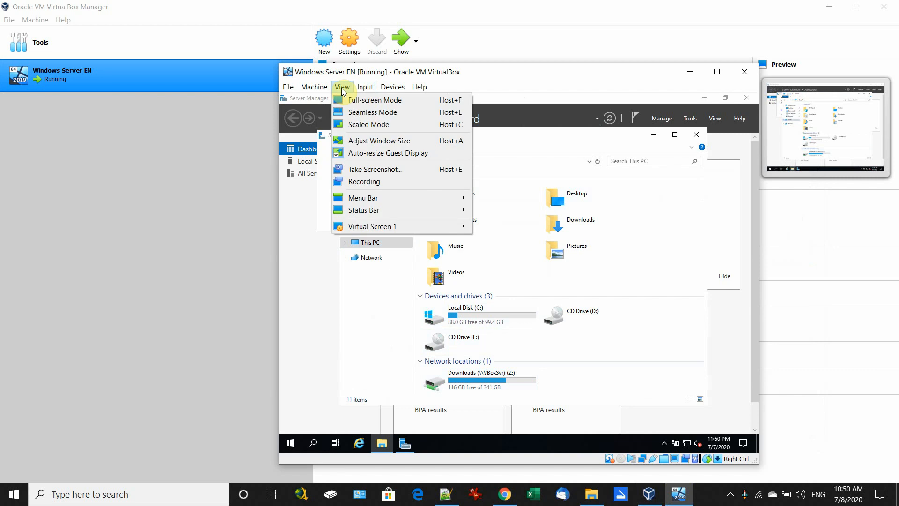
{"action": "left_click", "coordinate": [353, 98]}
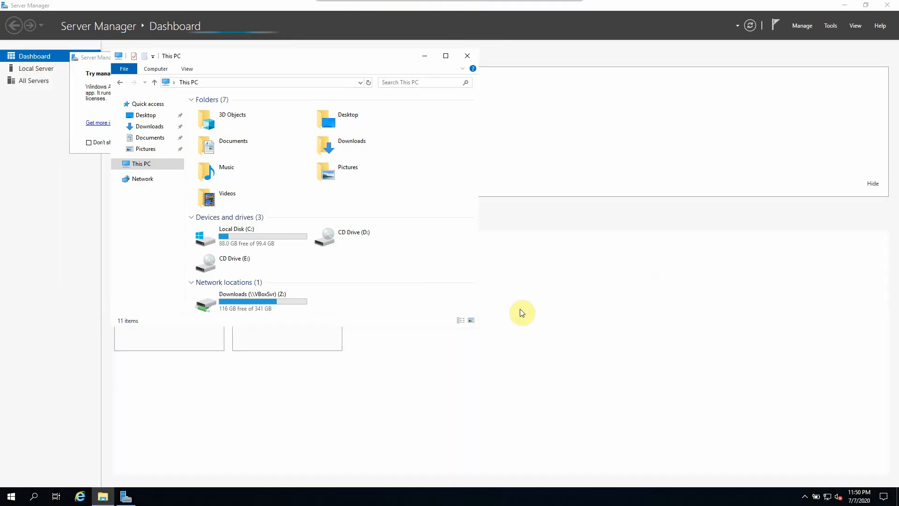
{"action": "left_click", "coordinate": [80, 57]}
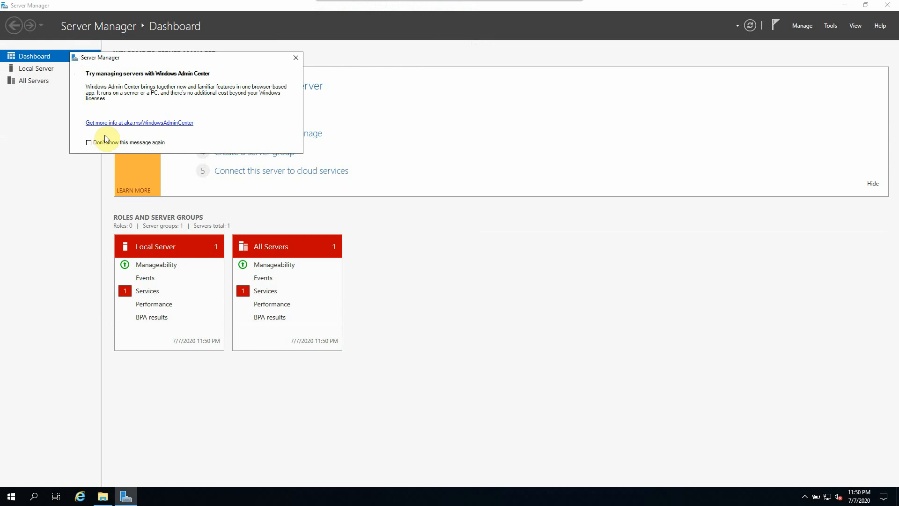
{"action": "left_click", "coordinate": [293, 57]}
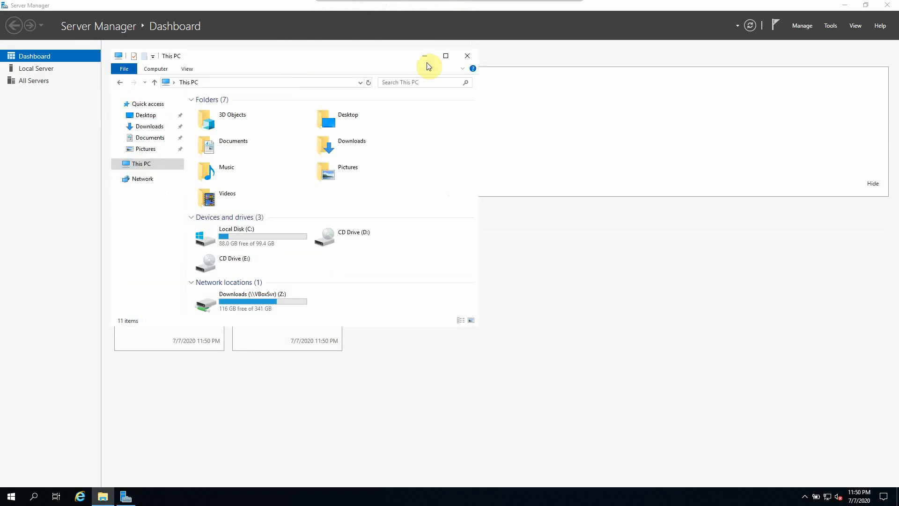
{"action": "left_click", "coordinate": [444, 56]}
Step: Refresh This PC and open Z: > AA_V11.3.5 > Automation Anywhere Enterprise 11.3.5 > Installation Setup > Control Room
{"action": "right_click", "coordinate": [245, 262]}
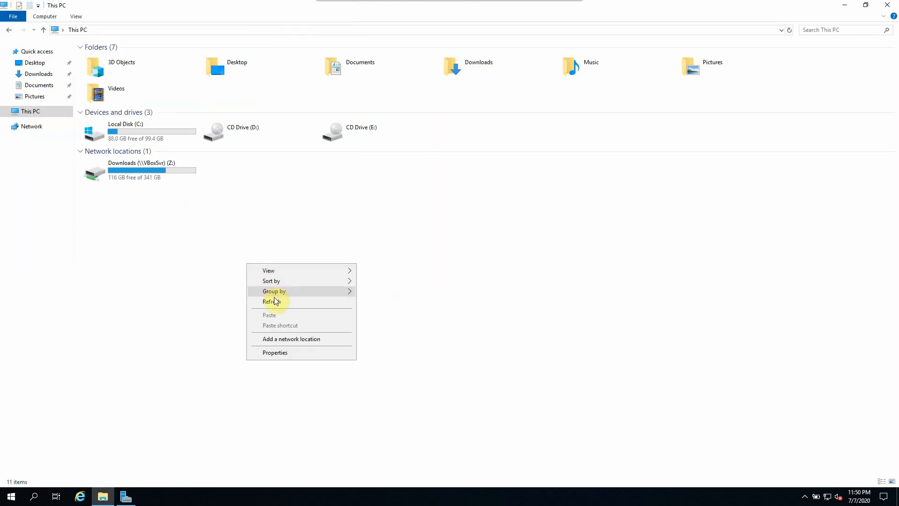
{"action": "left_click", "coordinate": [348, 300]}
{"action": "left_click", "coordinate": [134, 162]}
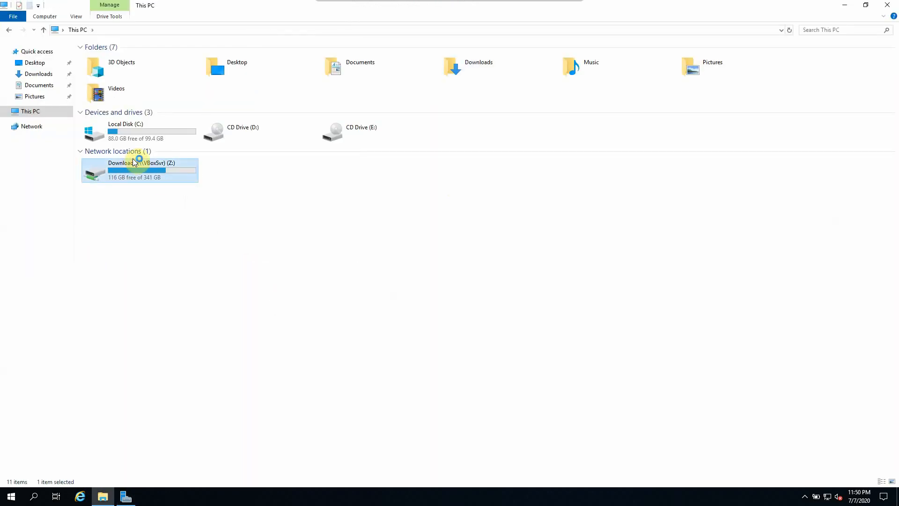
{"action": "double_click", "coordinate": [145, 183]}
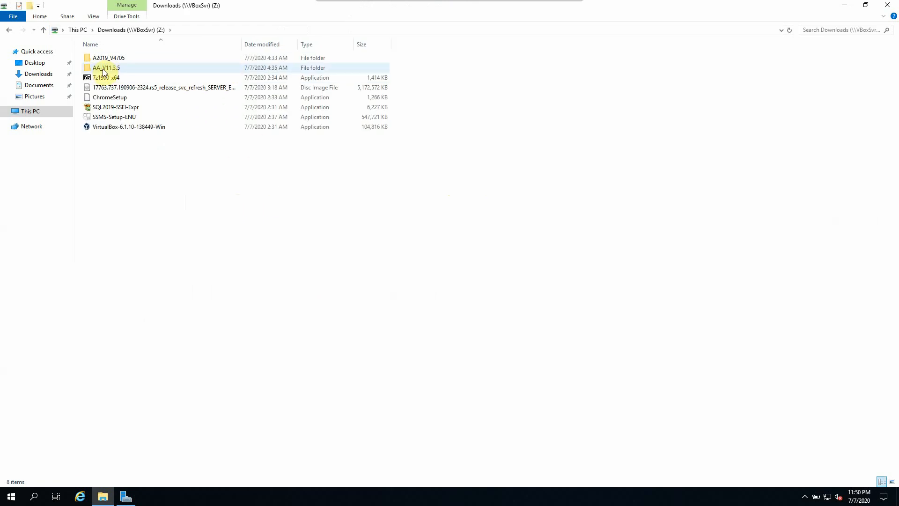
{"action": "double_click", "coordinate": [120, 68]}
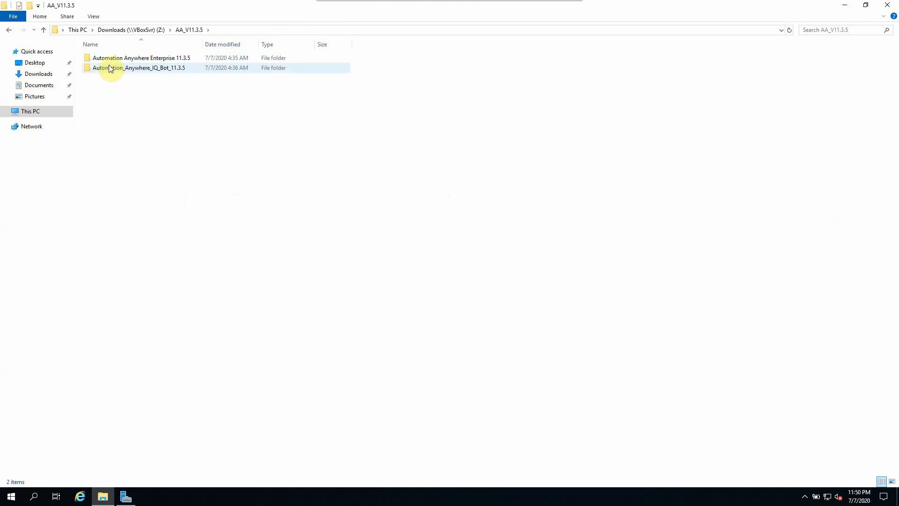
{"action": "double_click", "coordinate": [133, 60]}
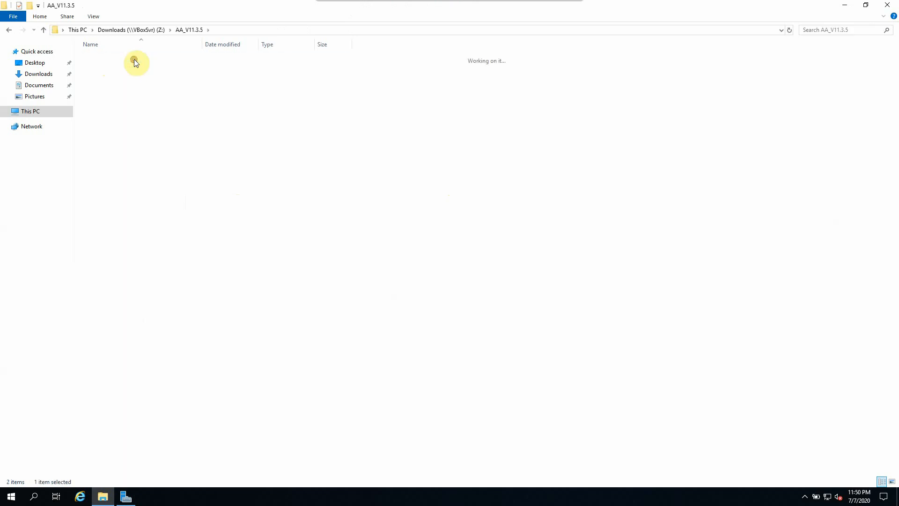
{"action": "double_click", "coordinate": [113, 60]}
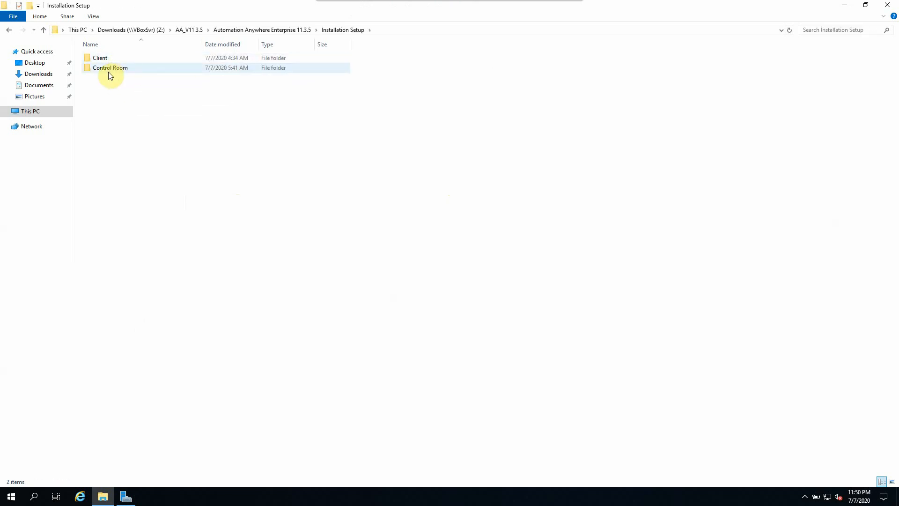
{"action": "left_click", "coordinate": [108, 72]}
{"action": "double_click", "coordinate": [108, 72]}
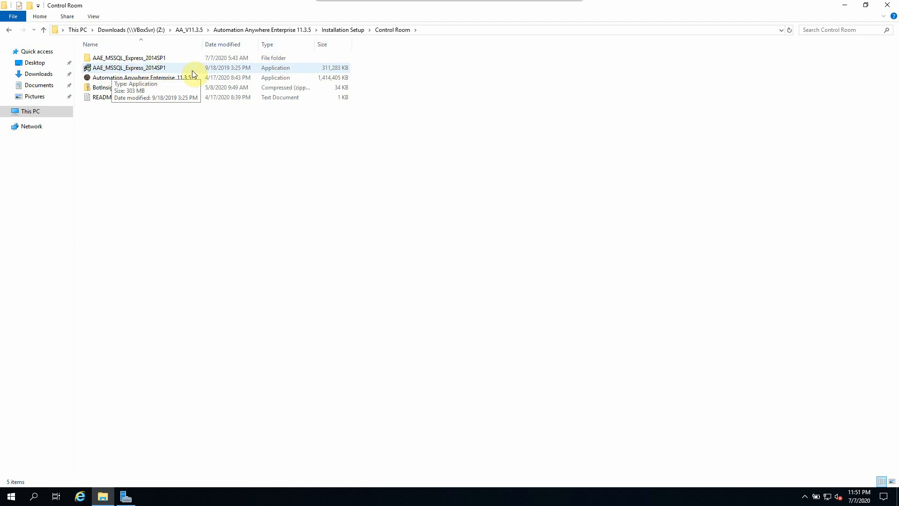
Step: Select the AAE_MSSQL_Express_2014SP1 installer in the Control Room folder
{"action": "left_click", "coordinate": [127, 73]}
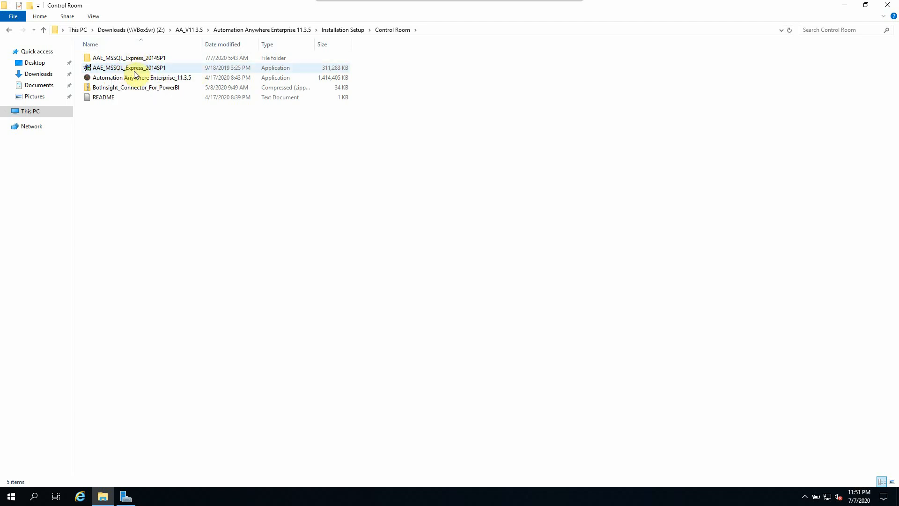
{"action": "left_click", "coordinate": [134, 73]}
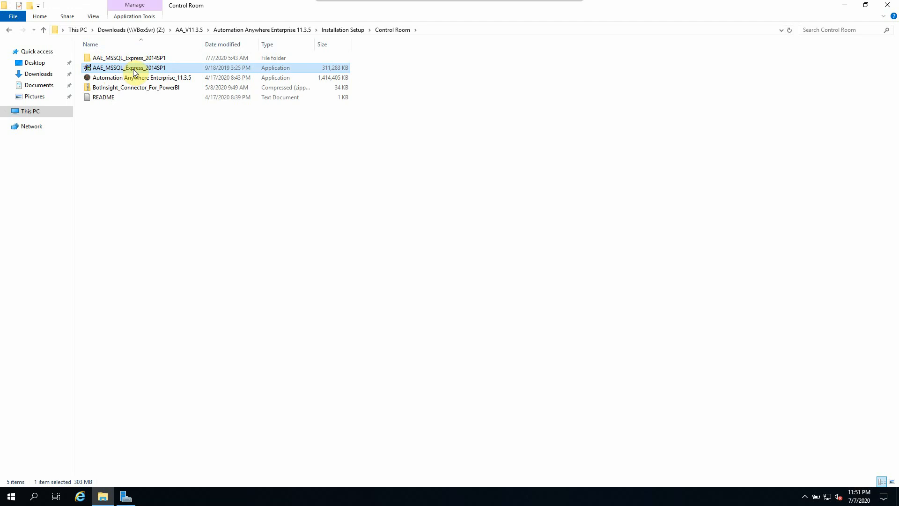
{"action": "left_click", "coordinate": [146, 148]}
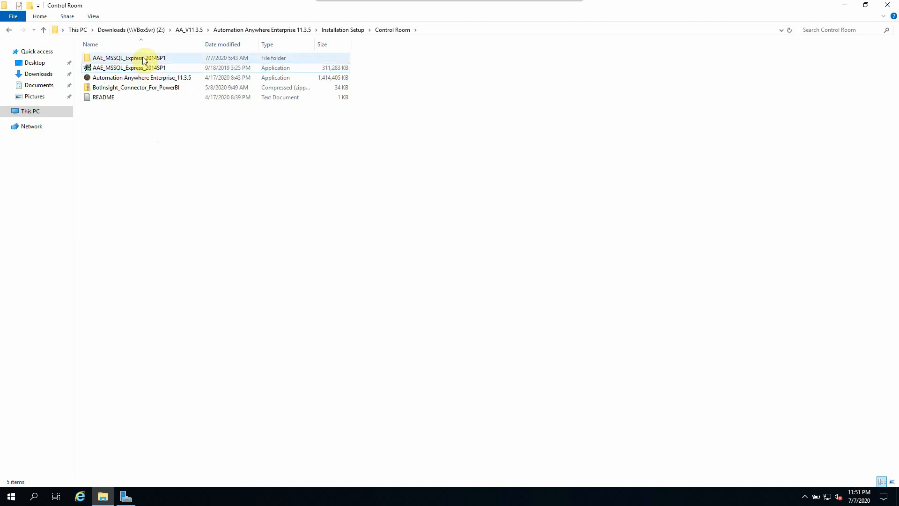
Step: Run the AAE_MSSQL_Express_2014SP1 self-extracting package and check its extraction path
{"action": "double_click", "coordinate": [138, 68]}
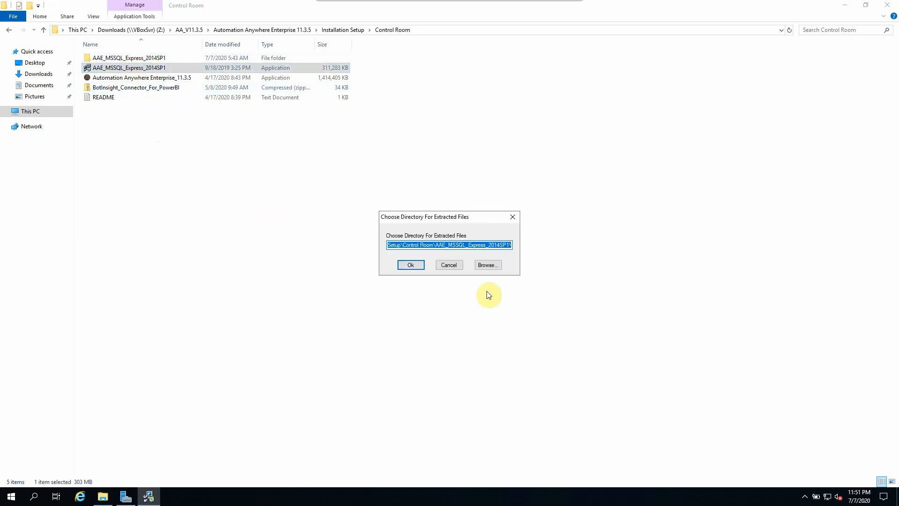
{"action": "left_click", "coordinate": [398, 244]}
{"action": "left_click_drag", "start_coordinate": [400, 245], "coordinate": [529, 248]}
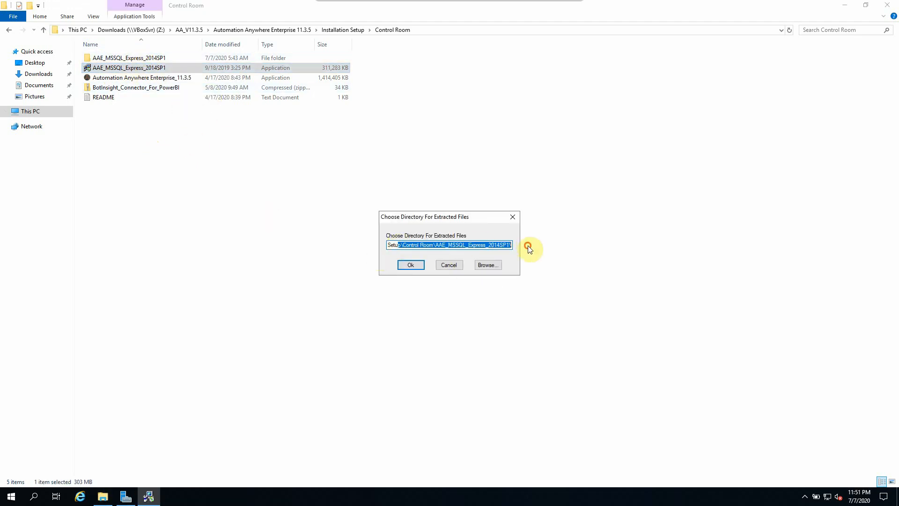
{"action": "left_click_drag", "start_coordinate": [466, 245], "coordinate": [348, 247]}
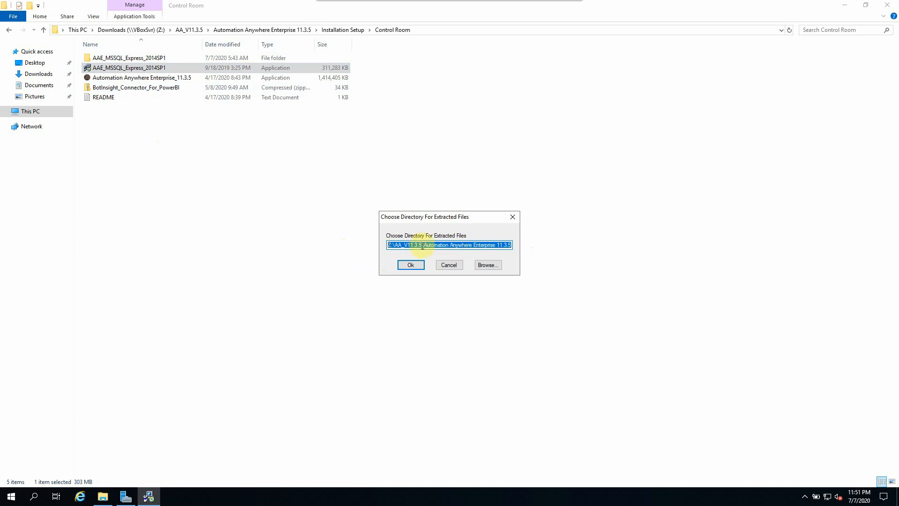
Step: Cancel the re-extraction and launch SETUP from the extracted AAE_MSSQL_Express_2014SP1 folder
{"action": "left_click", "coordinate": [449, 264]}
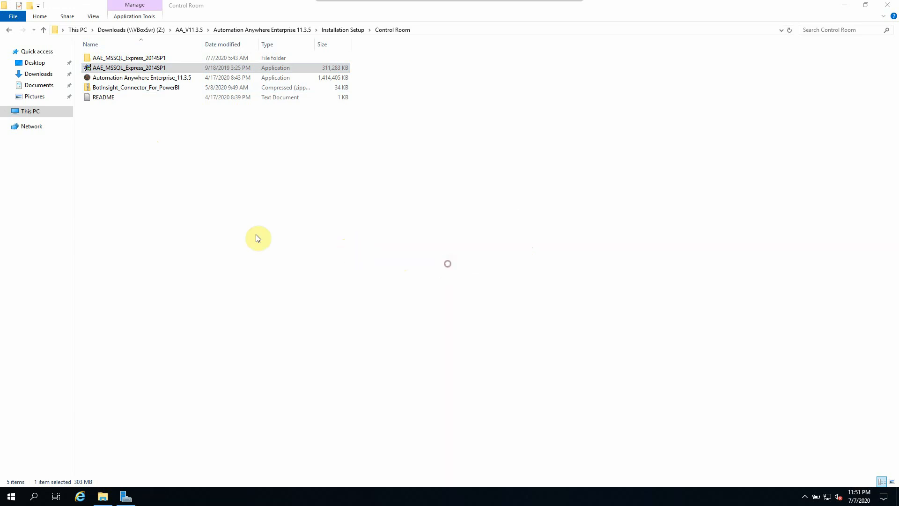
{"action": "left_click", "coordinate": [130, 62]}
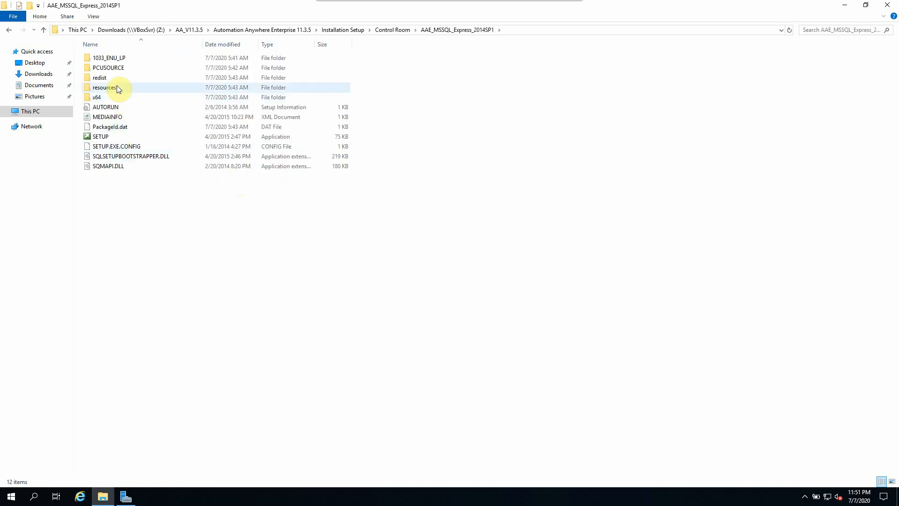
{"action": "double_click", "coordinate": [102, 137]}
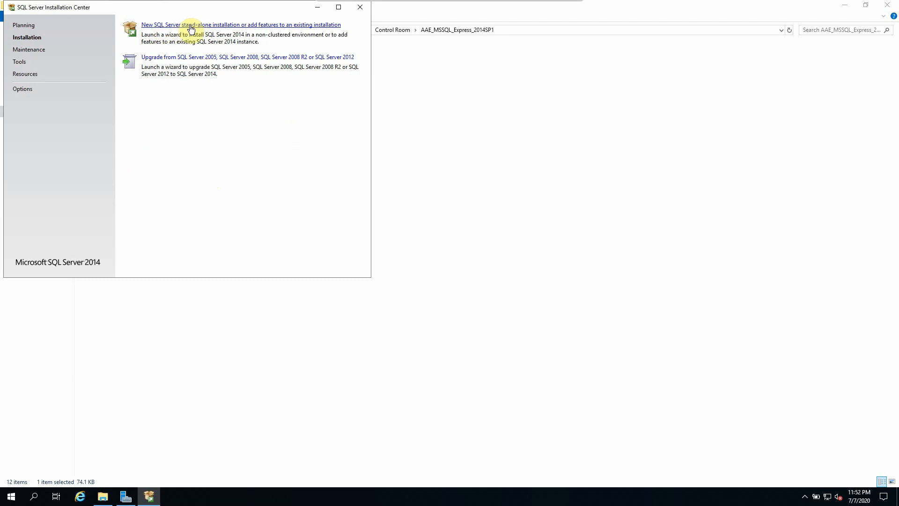
Step: Start a new stand-alone SQL Server installation, accept the license terms and skip Microsoft Update
{"action": "left_click", "coordinate": [191, 26]}
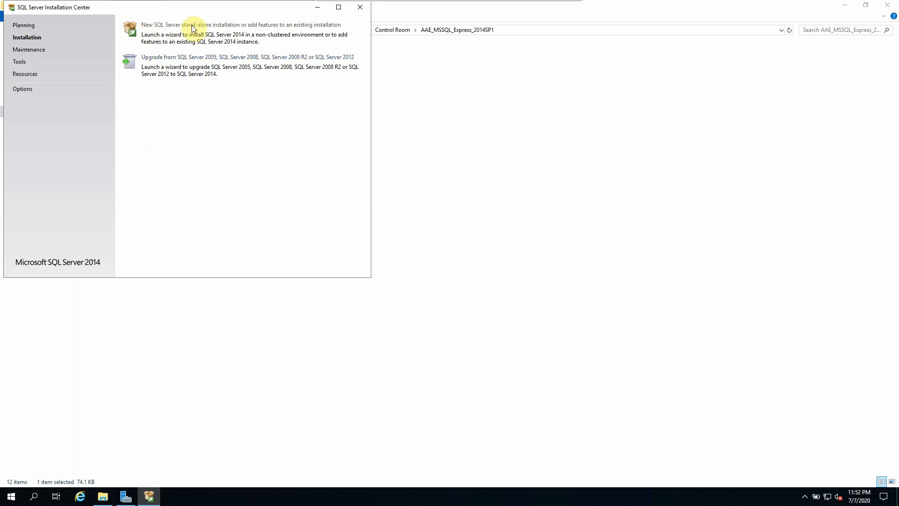
{"action": "left_click", "coordinate": [368, 289]}
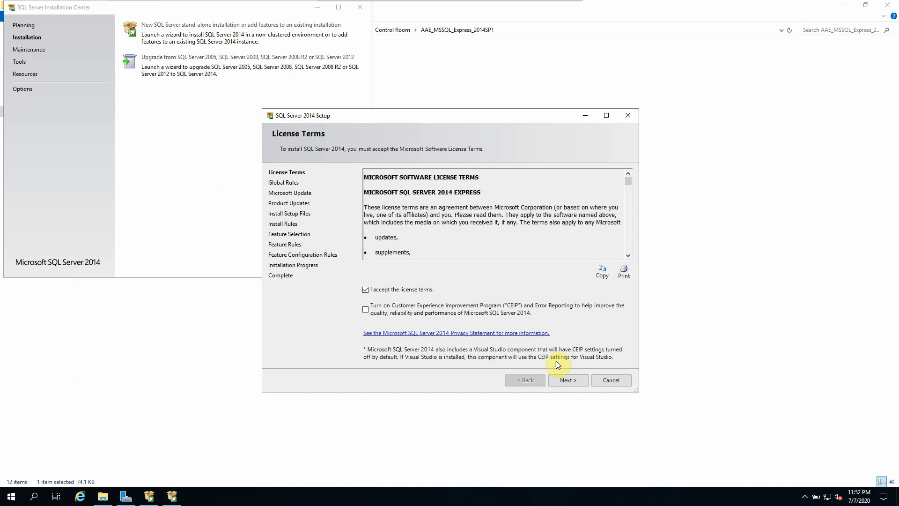
{"action": "left_click", "coordinate": [566, 385]}
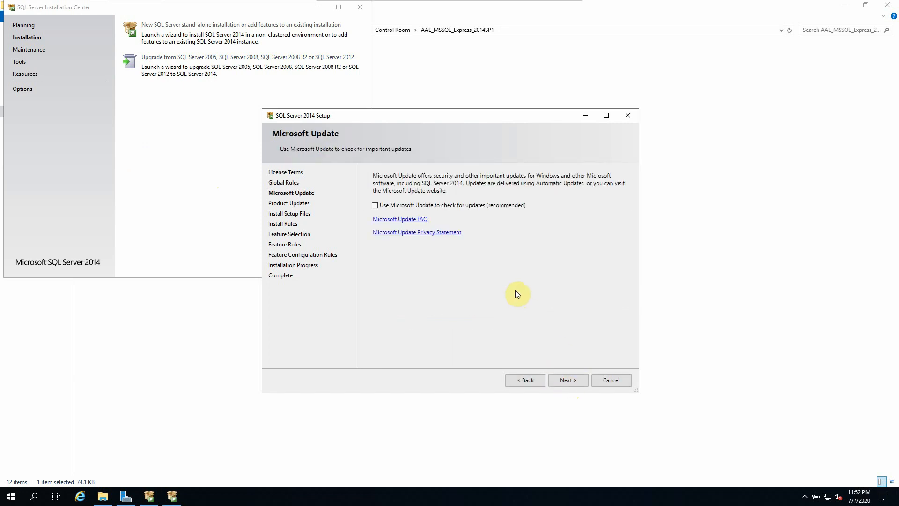
{"action": "left_click", "coordinate": [575, 386]}
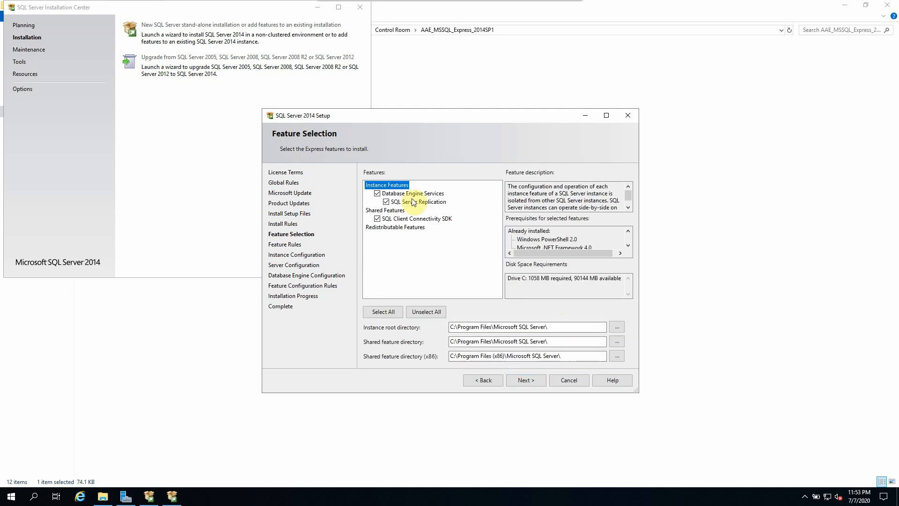
Step: Keep the default features and the SQLExpress named instance to reach Server Configuration
{"action": "left_click", "coordinate": [531, 378]}
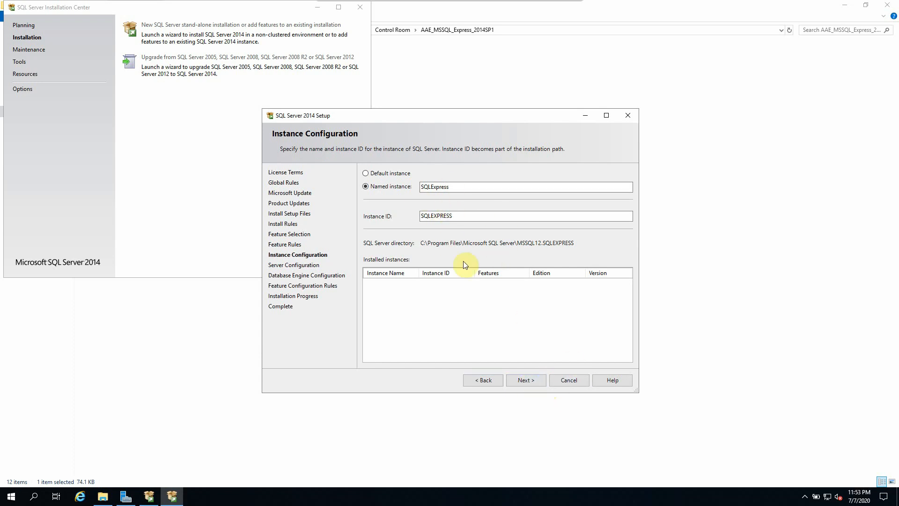
{"action": "left_click", "coordinate": [522, 382]}
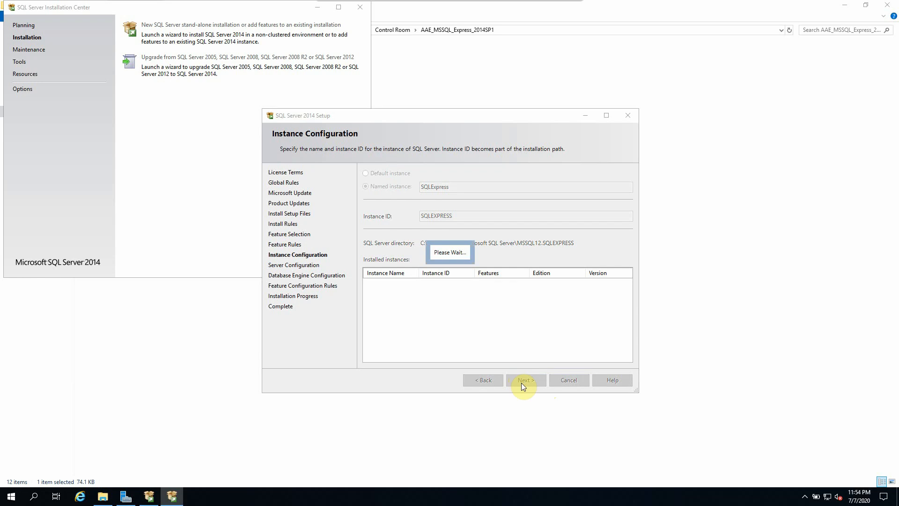
{"action": "left_click", "coordinate": [616, 226]}
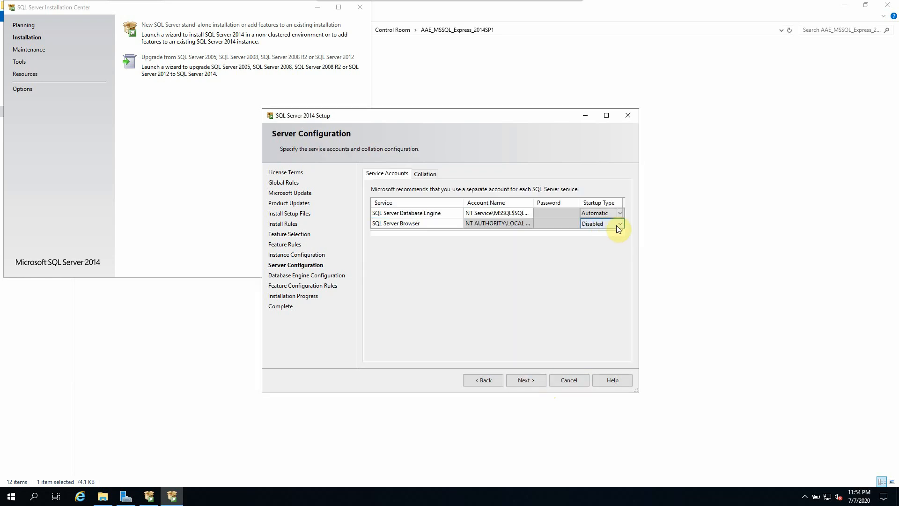
Step: Set the SQL Server Browser startup type to Automatic
{"action": "left_click", "coordinate": [621, 228]}
{"action": "left_click", "coordinate": [591, 233]}
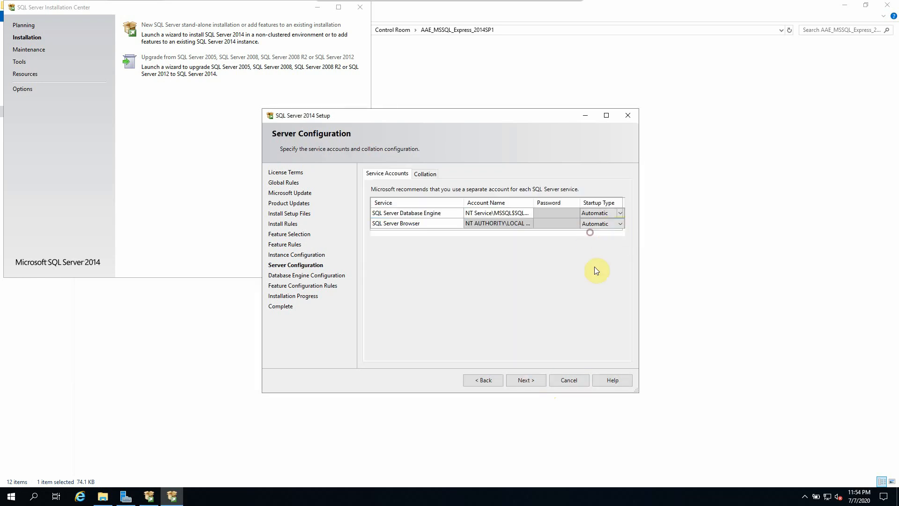
{"action": "left_click", "coordinate": [536, 381]}
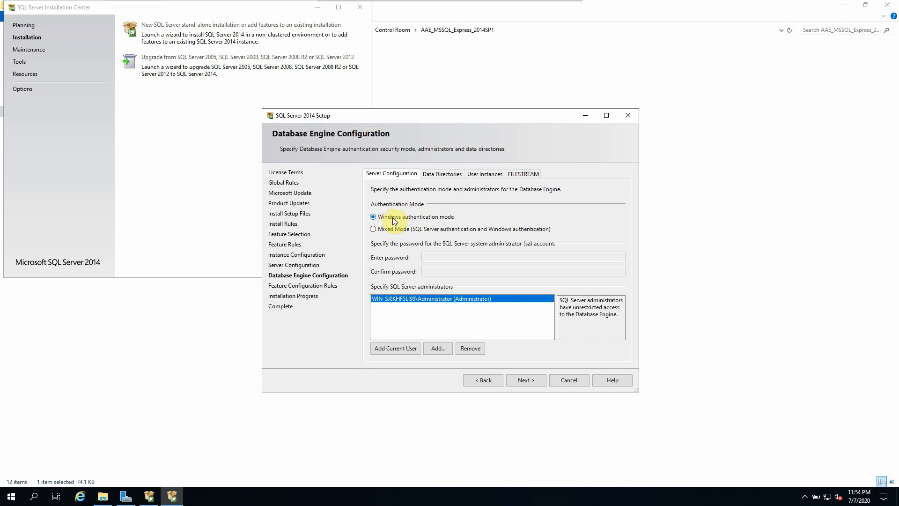
Step: Keep Windows authentication, install SQL Server, and close the wizard and Installation Center
{"action": "left_click", "coordinate": [414, 213]}
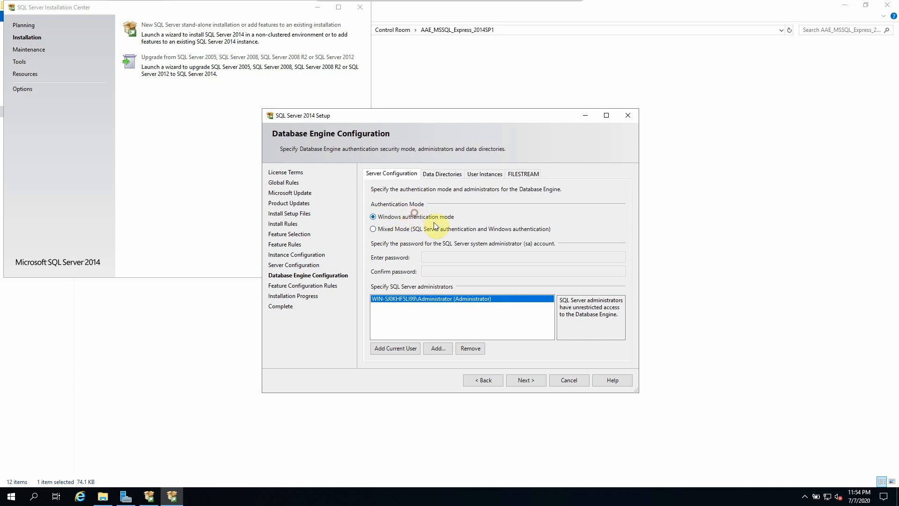
{"action": "left_click", "coordinate": [529, 381]}
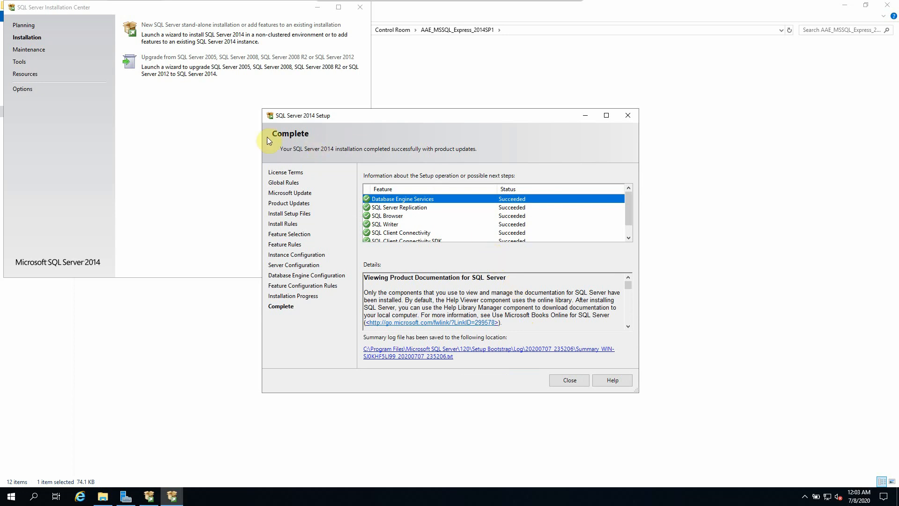
{"action": "left_click", "coordinate": [564, 380]}
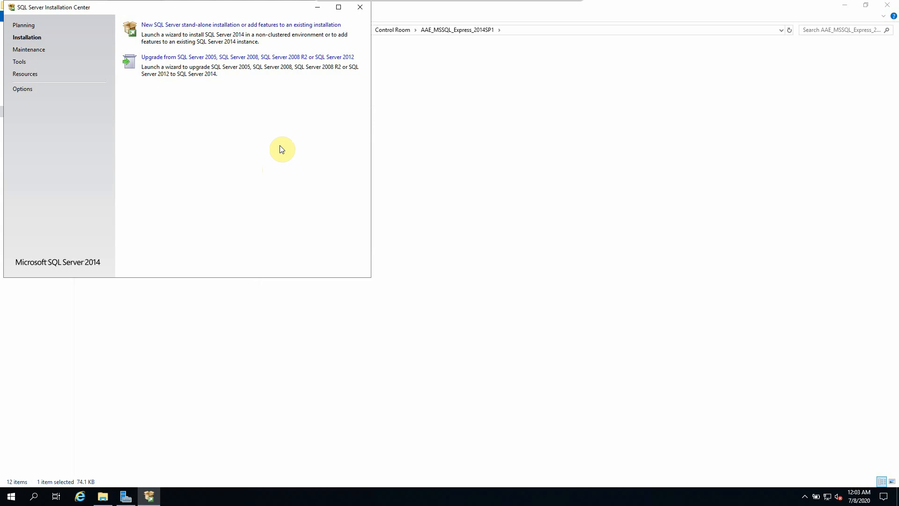
{"action": "left_click", "coordinate": [360, 7]}
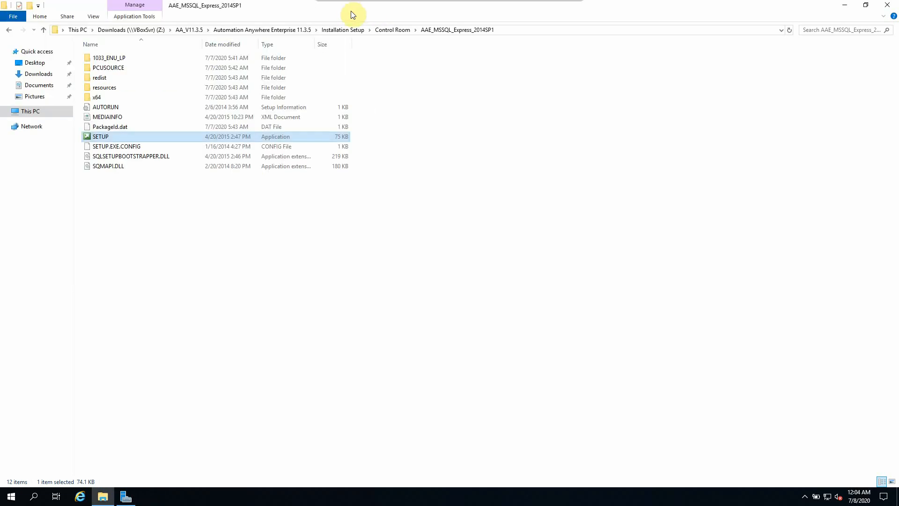
Step: Launch SQL Server 2014 Configuration Manager and check the SQLEXPRESS and Browser services are running
{"action": "left_click", "coordinate": [13, 500]}
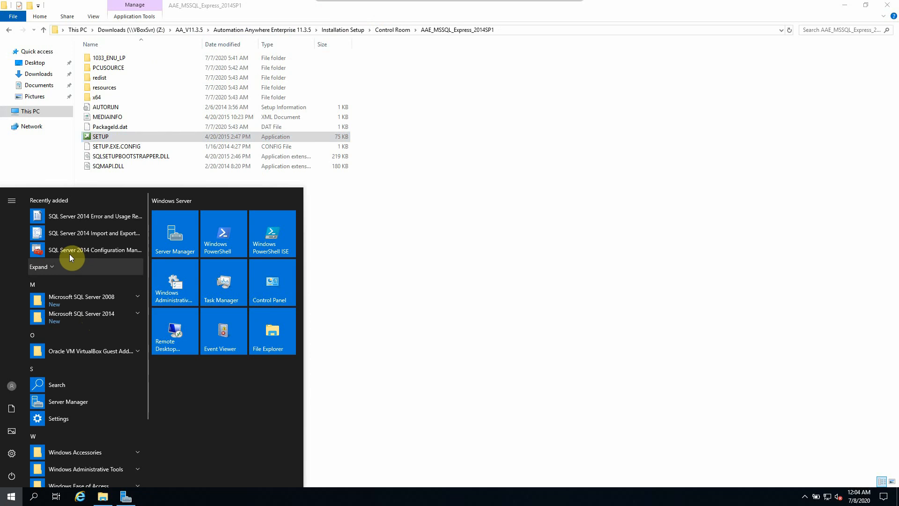
{"action": "left_click", "coordinate": [102, 252]}
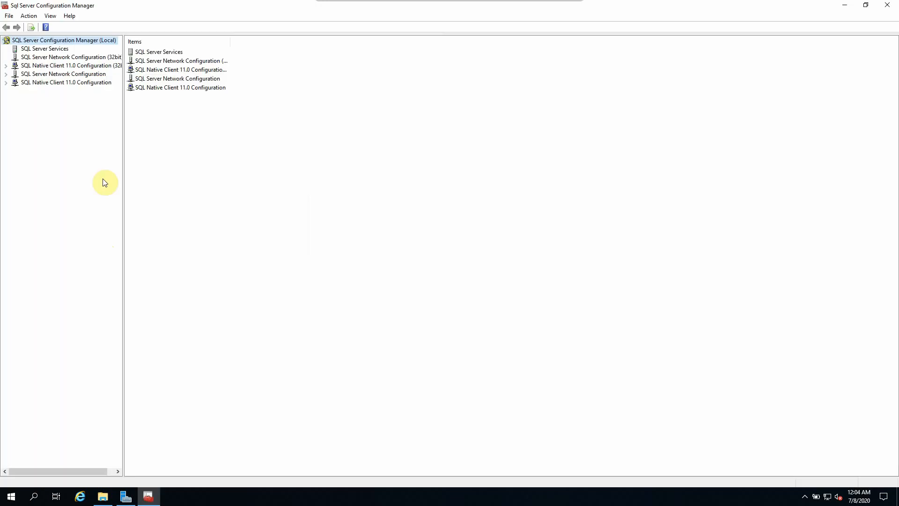
{"action": "left_click", "coordinate": [43, 50]}
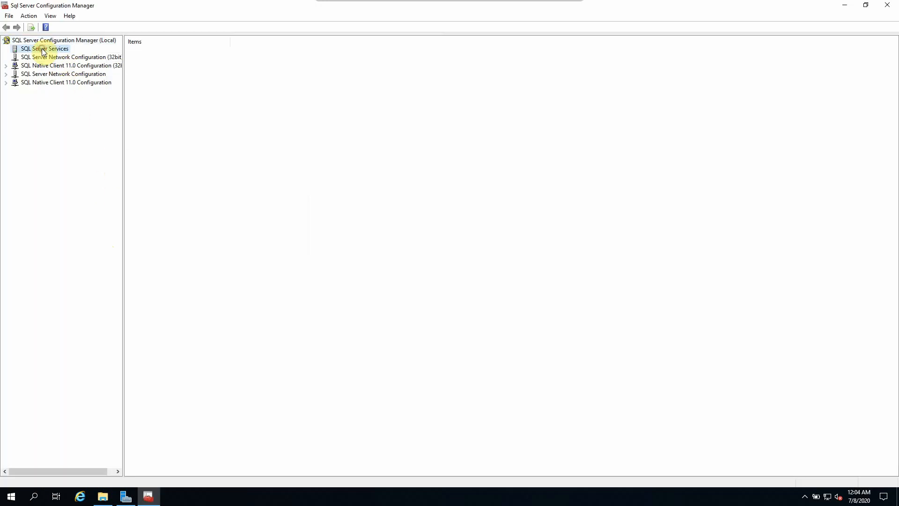
{"action": "left_click", "coordinate": [177, 54]}
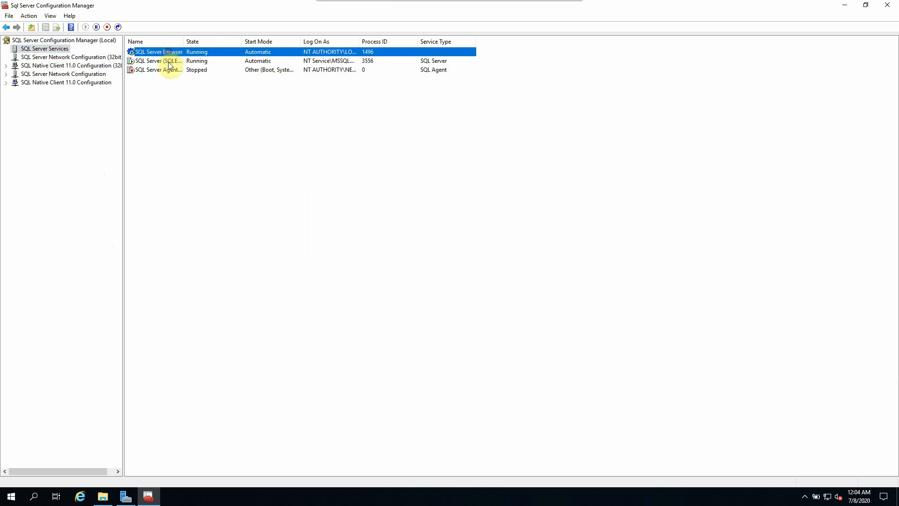
{"action": "left_click", "coordinate": [171, 62]}
{"action": "left_click_drag", "start_coordinate": [183, 41], "coordinate": [251, 42]}
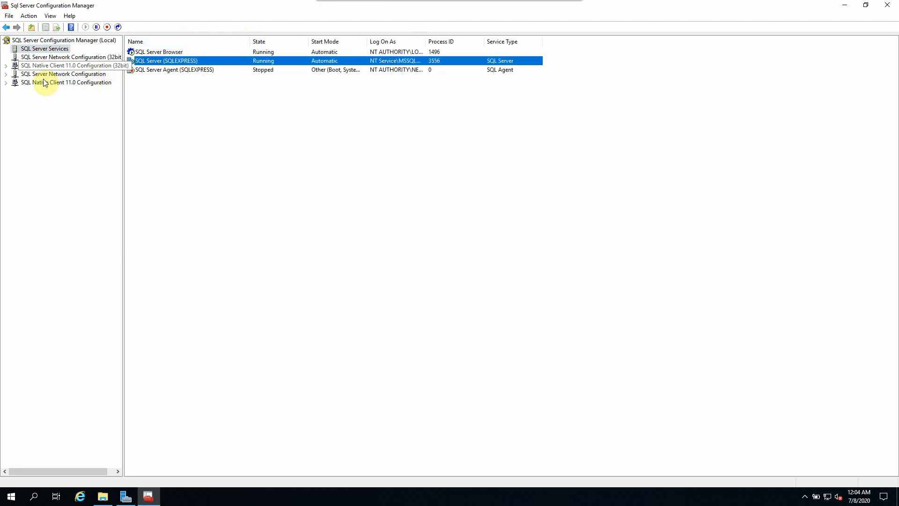
Step: Open the TCP/IP protocol properties under Protocols for SQLEXPRESS
{"action": "left_click", "coordinate": [6, 74]}
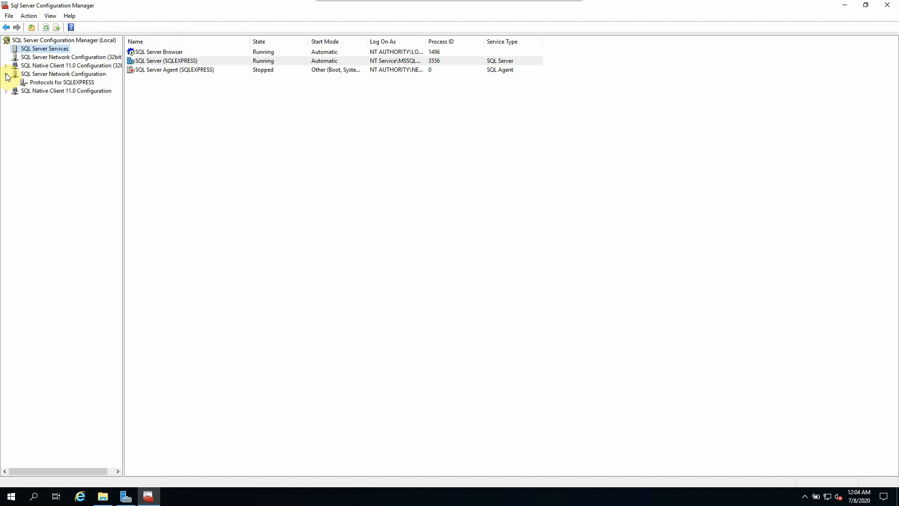
{"action": "left_click", "coordinate": [55, 83]}
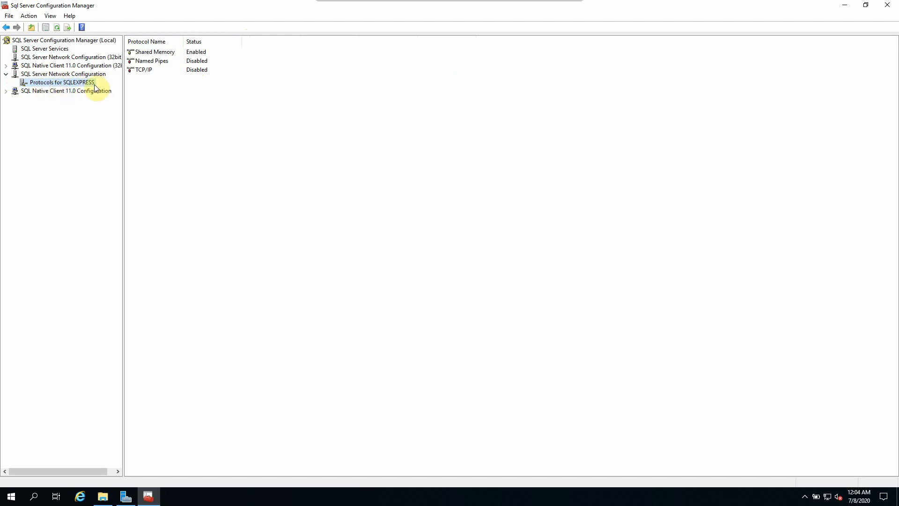
{"action": "left_click", "coordinate": [150, 70]}
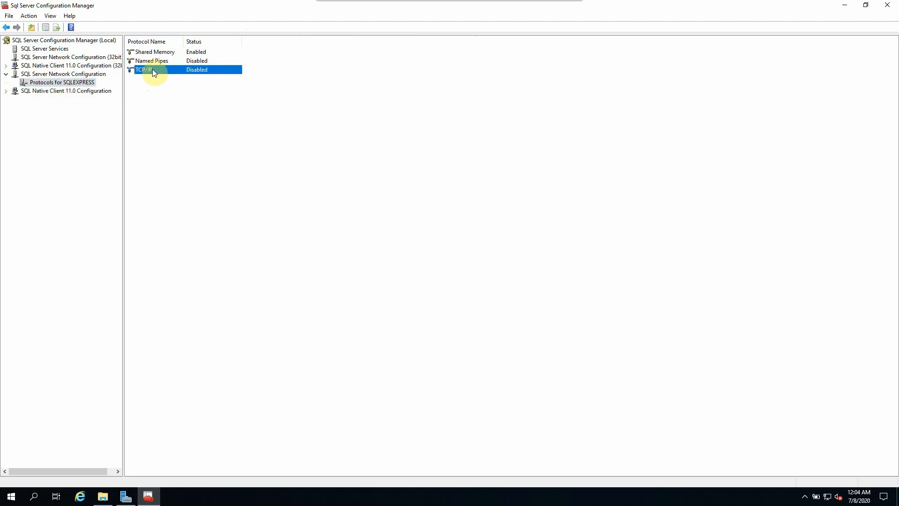
{"action": "double_click", "coordinate": [151, 69]}
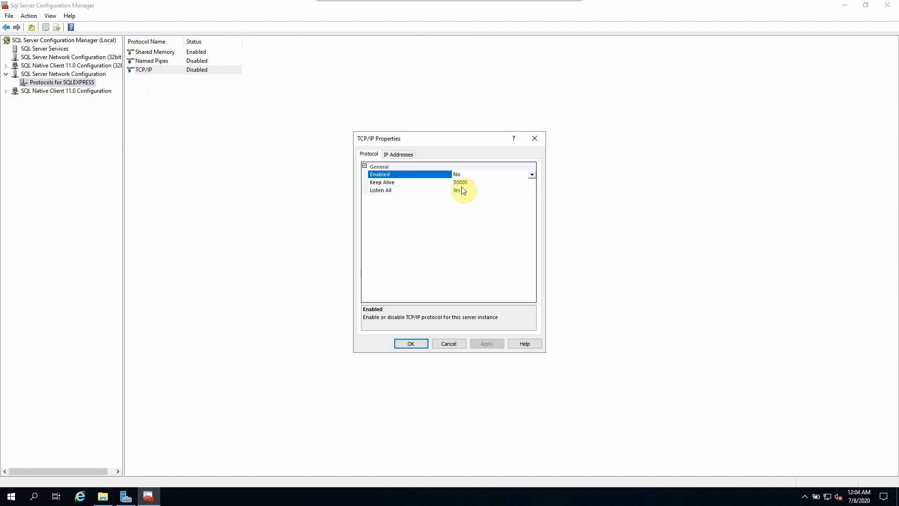
Step: Set TCP/IP Enabled to Yes for SQLEXPRESS
{"action": "left_click", "coordinate": [531, 175]}
{"action": "left_click", "coordinate": [481, 184]}
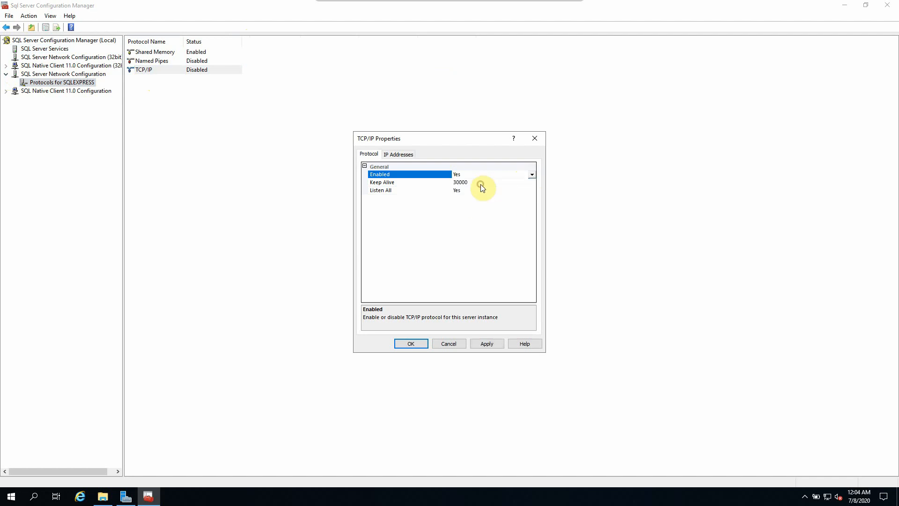
{"action": "left_click", "coordinate": [401, 154]}
{"action": "left_click_drag", "start_coordinate": [533, 188], "coordinate": [533, 283]}
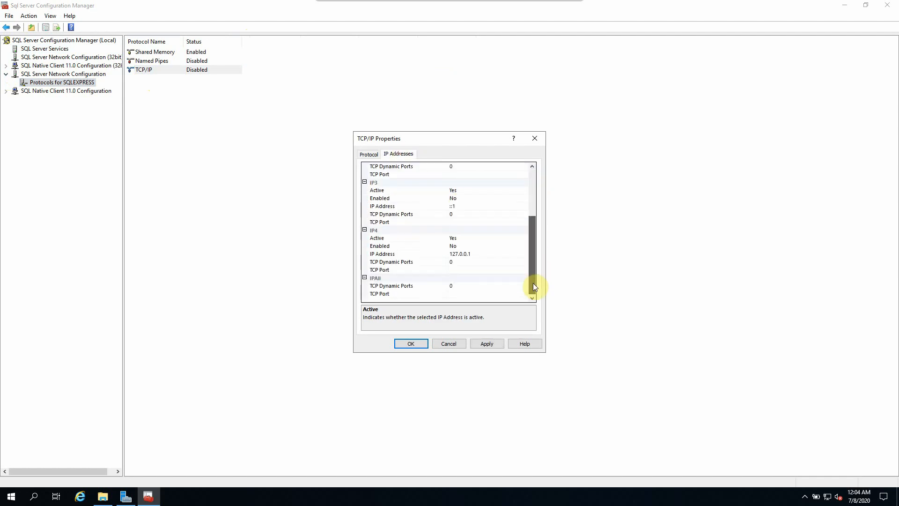
Step: Set TCP port 1433 for IPAll and IP4, then apply the changes
{"action": "left_click", "coordinate": [458, 294]}
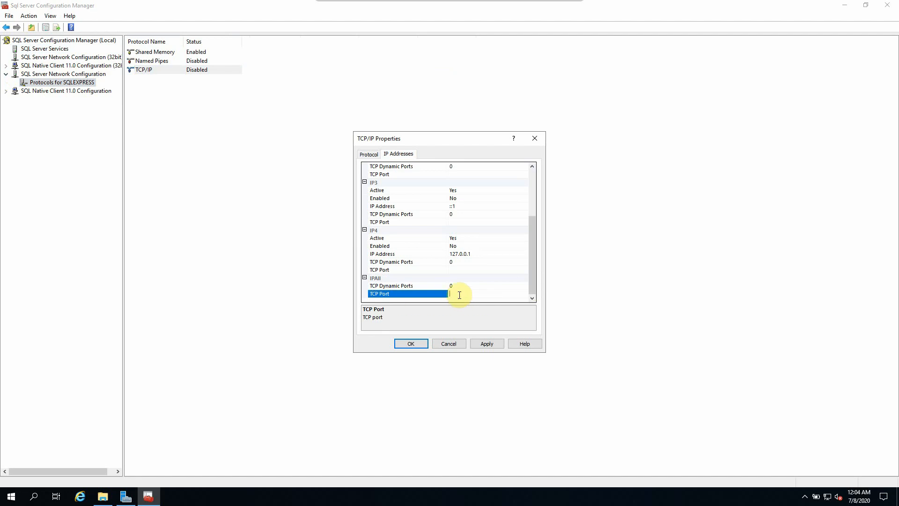
{"action": "type", "text": "1433"}
{"action": "left_click", "coordinate": [459, 270]}
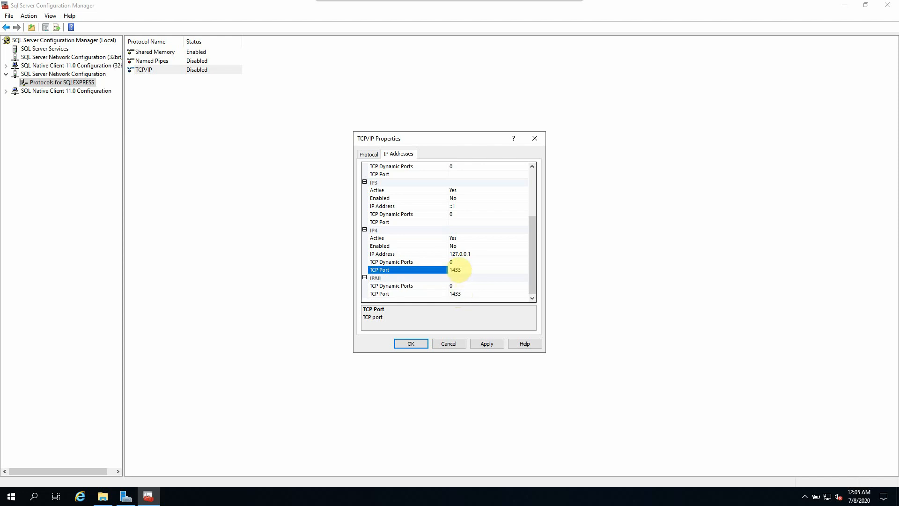
{"action": "left_click", "coordinate": [461, 269]}
{"action": "left_click", "coordinate": [486, 344]}
{"action": "left_click", "coordinate": [518, 281]}
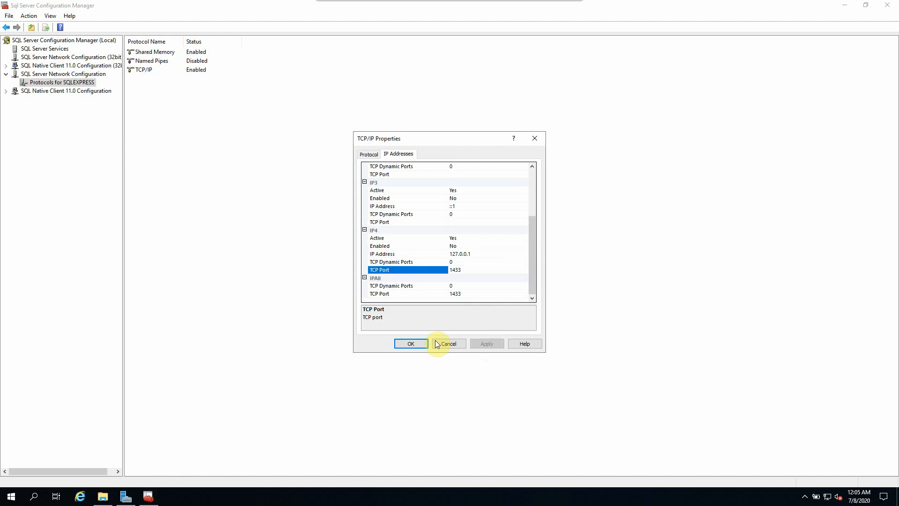
{"action": "left_click", "coordinate": [411, 343]}
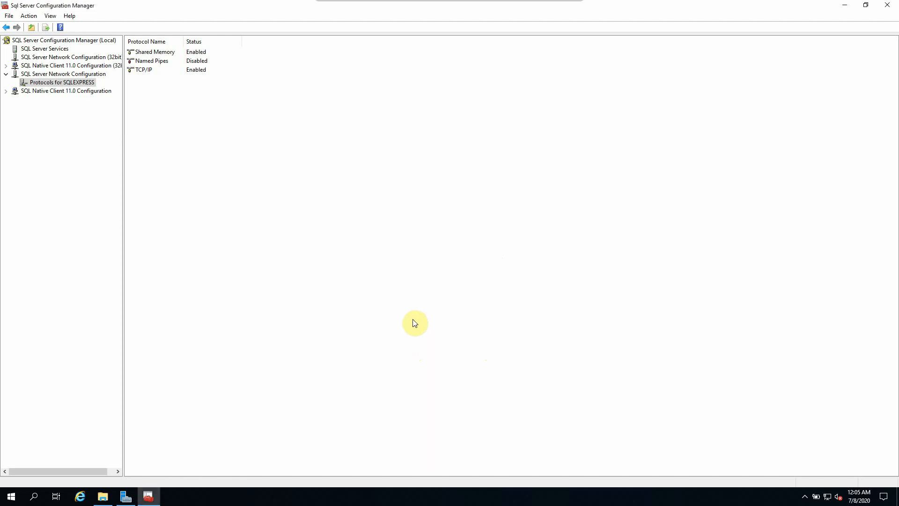
Step: Restart the SQL Server (SQLEXPRESS) service, then return to File Explorer
{"action": "left_click", "coordinate": [35, 50]}
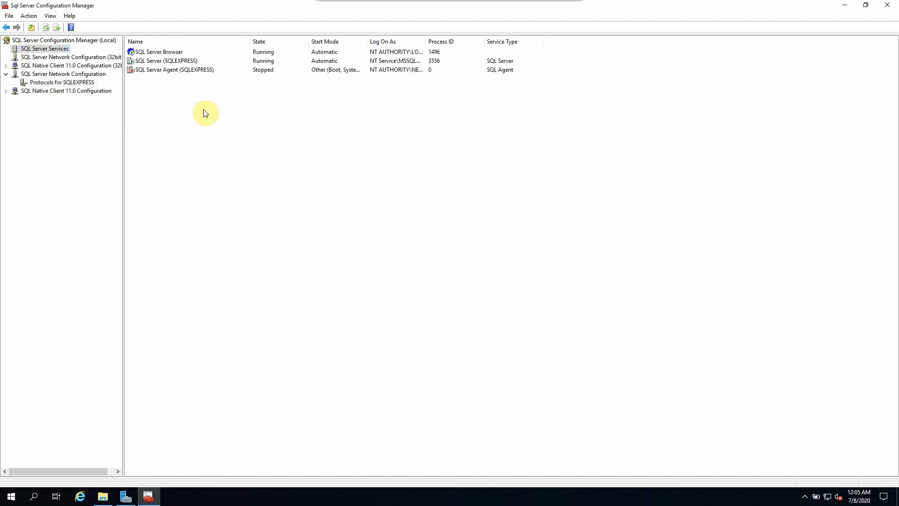
{"action": "right_click", "coordinate": [152, 61]}
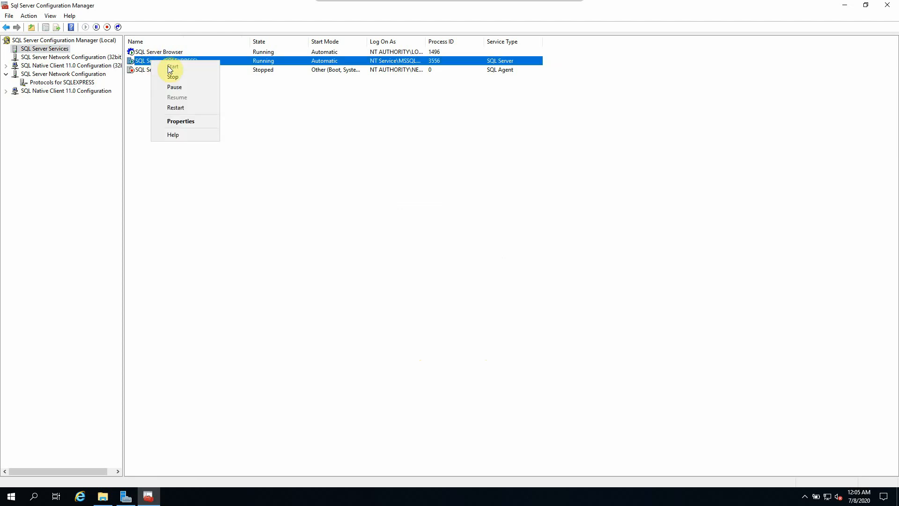
{"action": "left_click", "coordinate": [174, 107]}
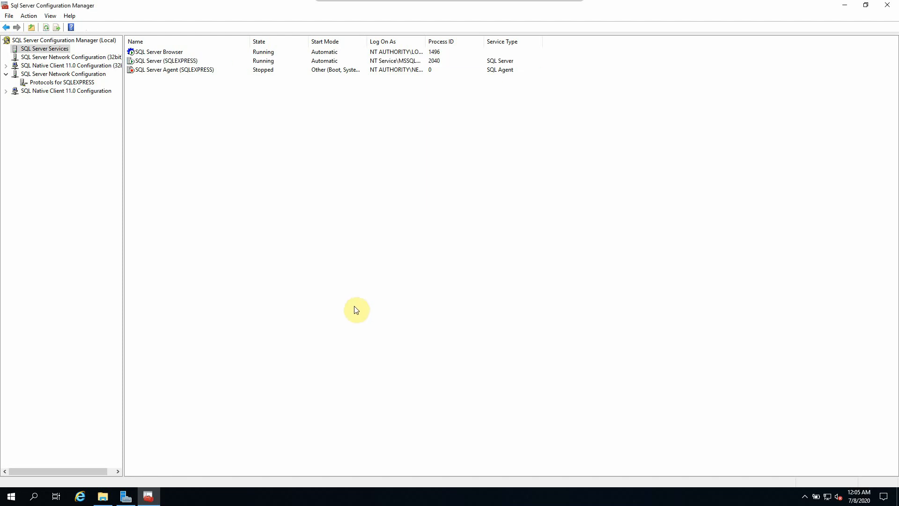
{"action": "left_click", "coordinate": [163, 62]}
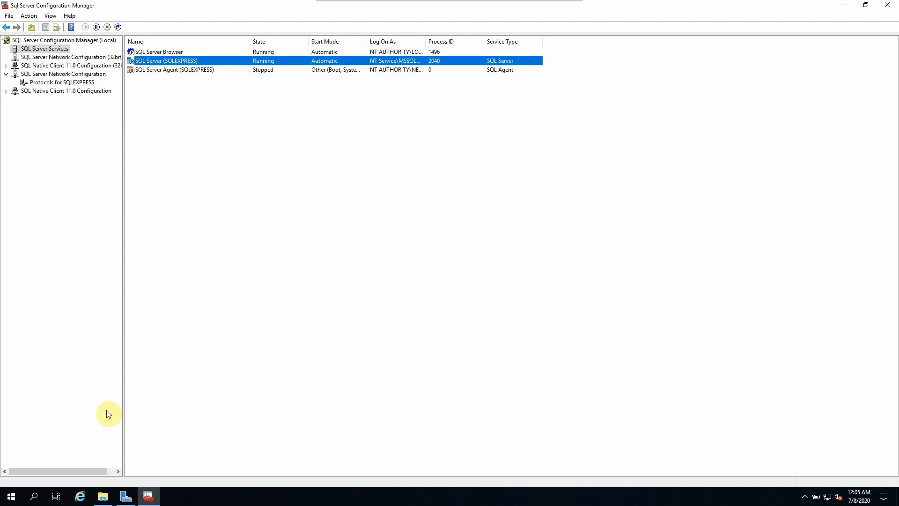
{"action": "left_click", "coordinate": [103, 496]}
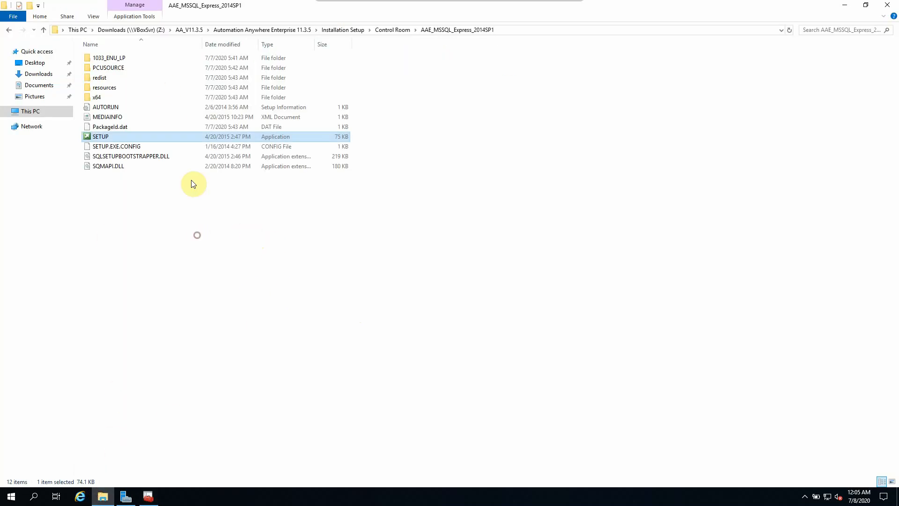
Step: Install SQL Server Management Studio from SSMS-Setup-ENU in the Downloads share
{"action": "left_click", "coordinate": [150, 29]}
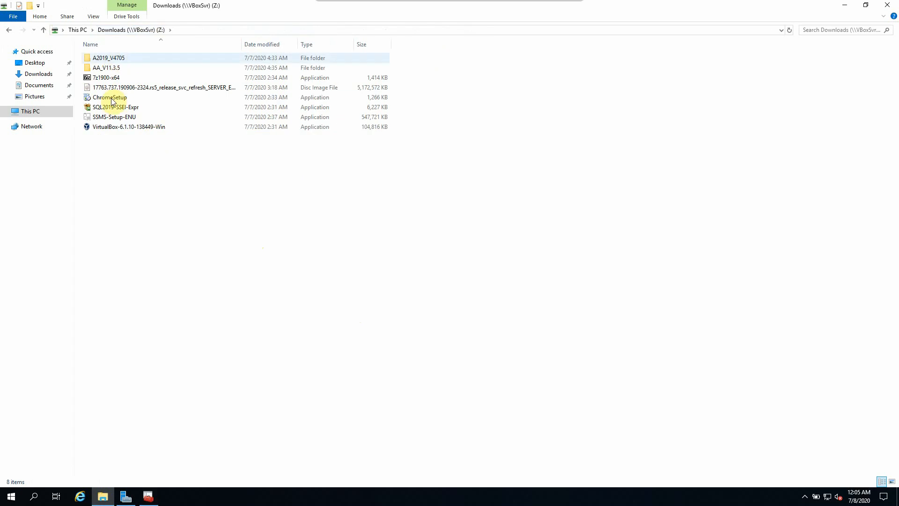
{"action": "left_click", "coordinate": [100, 117]}
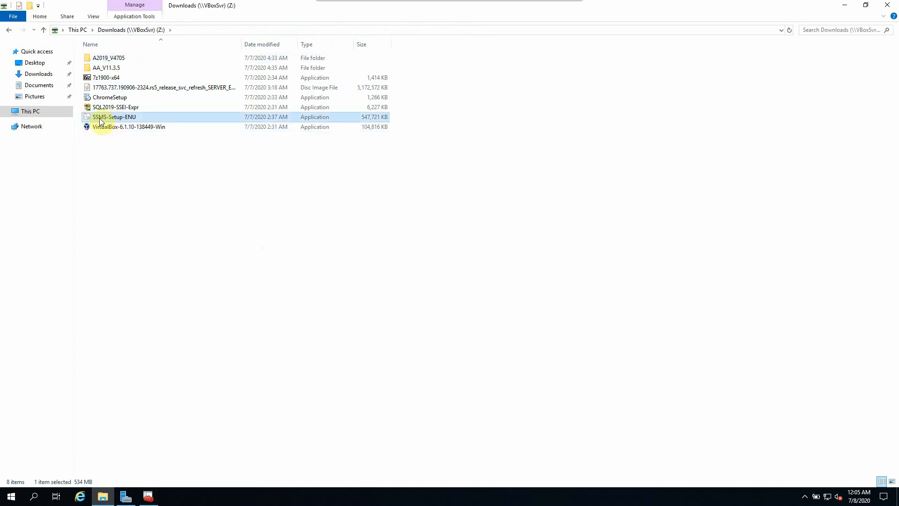
{"action": "double_click", "coordinate": [126, 121]}
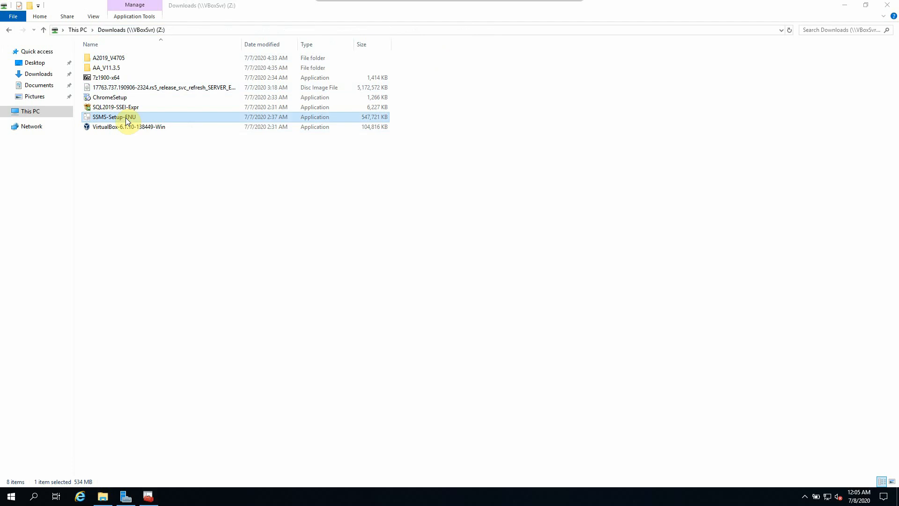
{"action": "left_click", "coordinate": [428, 360]}
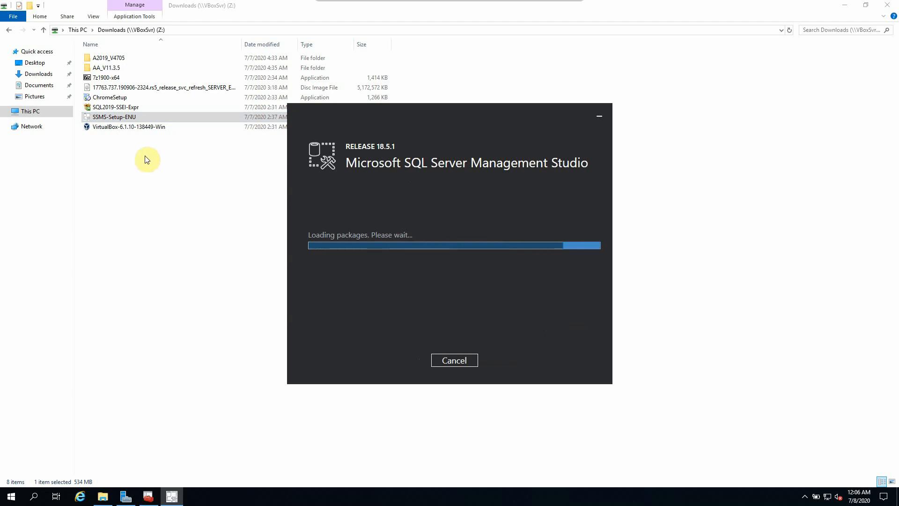
{"action": "left_click", "coordinate": [117, 100]}
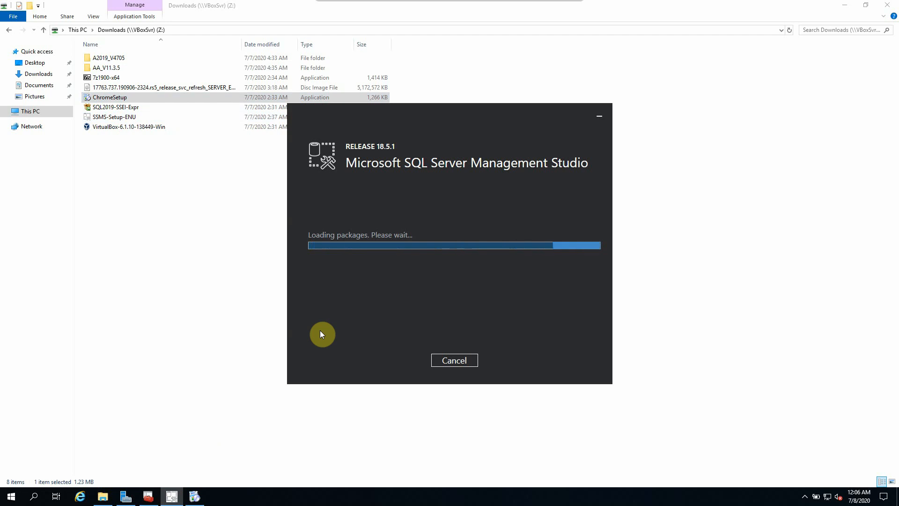
Step: Install 7-Zip from 7z1900-x64, then close Chrome
{"action": "double_click", "coordinate": [112, 78]}
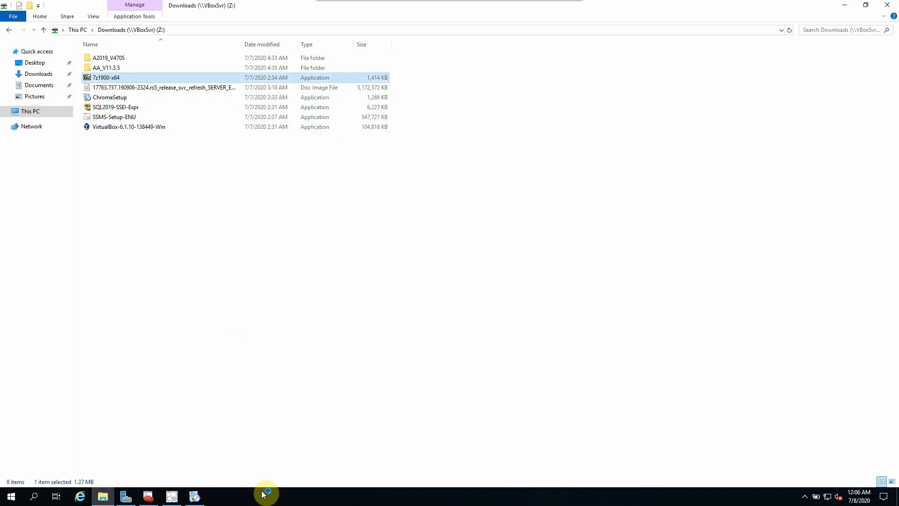
{"action": "left_click", "coordinate": [431, 280]}
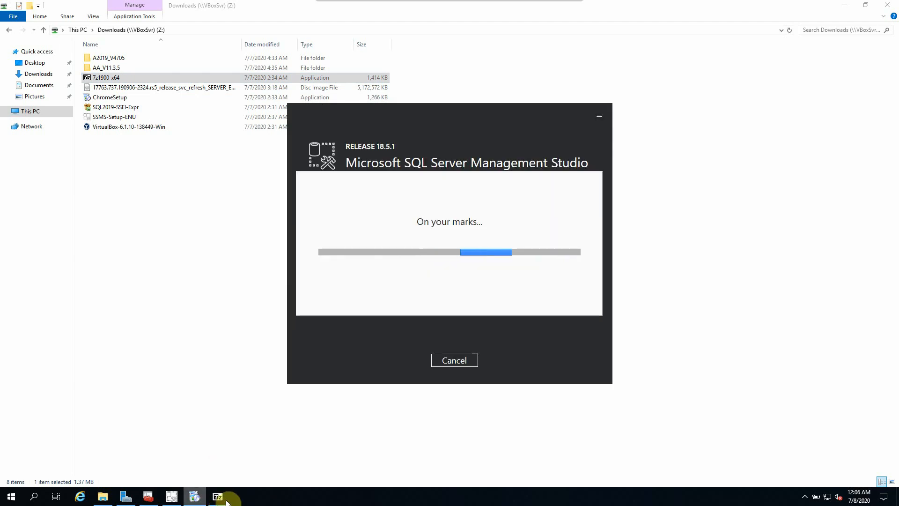
{"action": "left_click", "coordinate": [440, 278]}
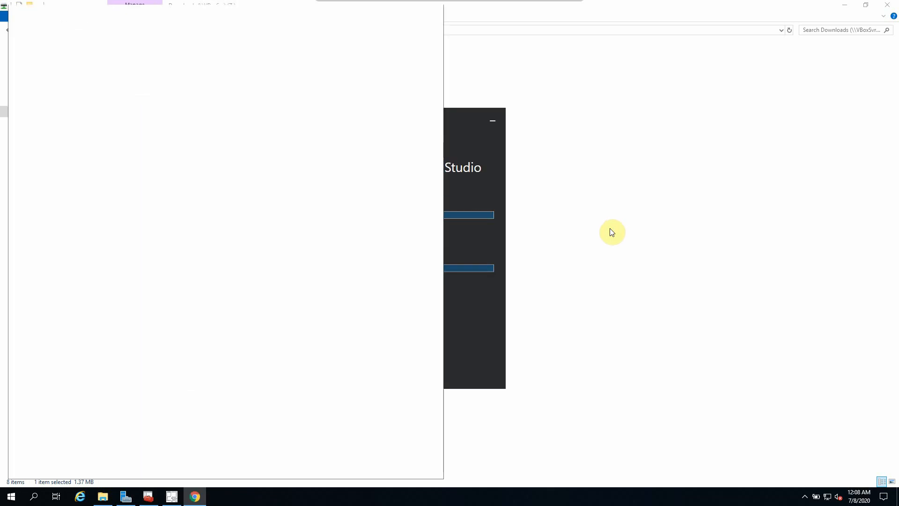
{"action": "left_click", "coordinate": [887, 7]}
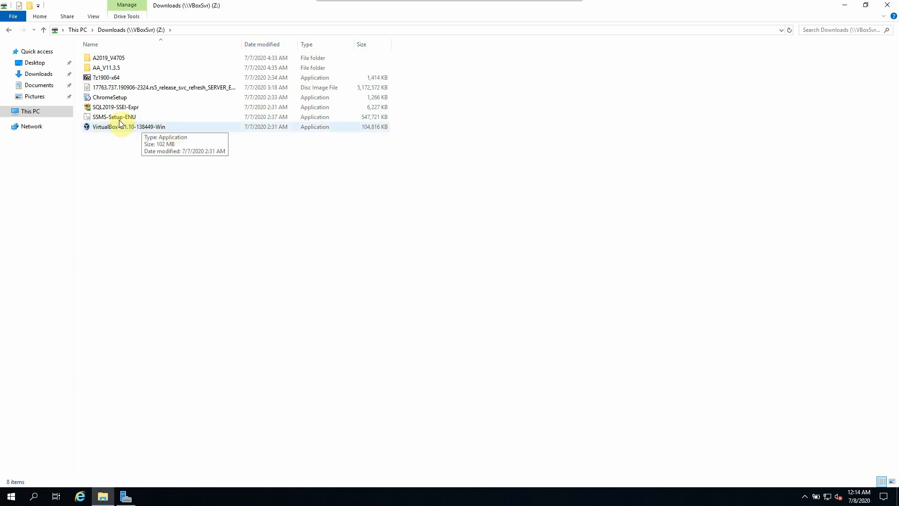
Step: Browse to AA_V11.3.5 > Automation Anywhere Enterprise 11.3.5 > Installation Setup > Control Room
{"action": "left_click", "coordinate": [141, 87]}
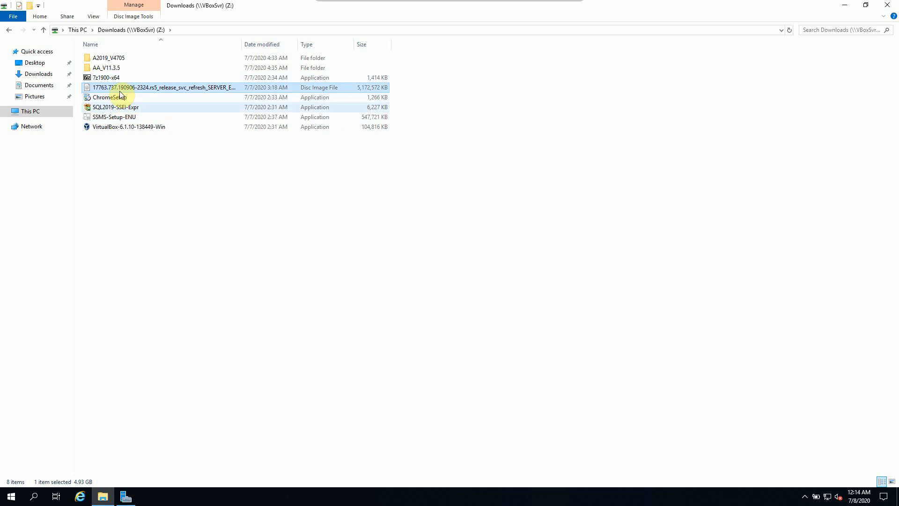
{"action": "left_click", "coordinate": [99, 118]}
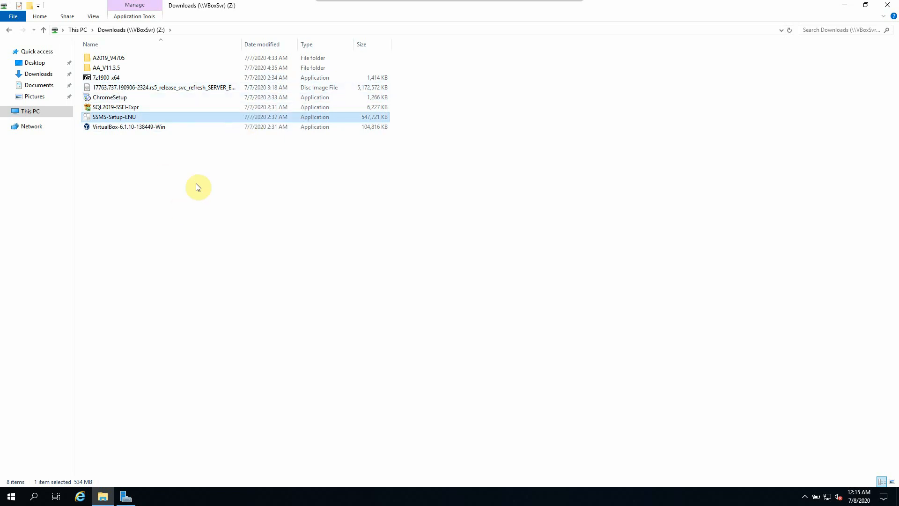
{"action": "double_click", "coordinate": [108, 67]}
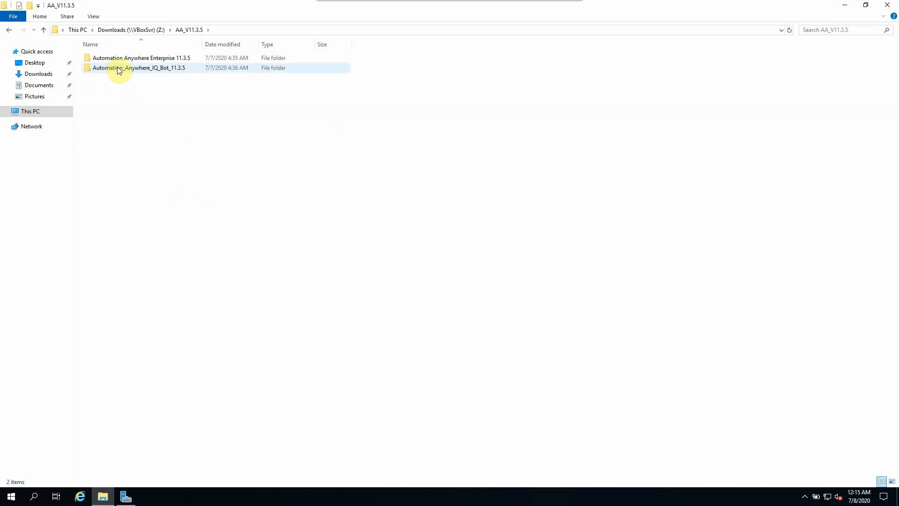
{"action": "left_click", "coordinate": [176, 60]}
{"action": "double_click", "coordinate": [177, 60]}
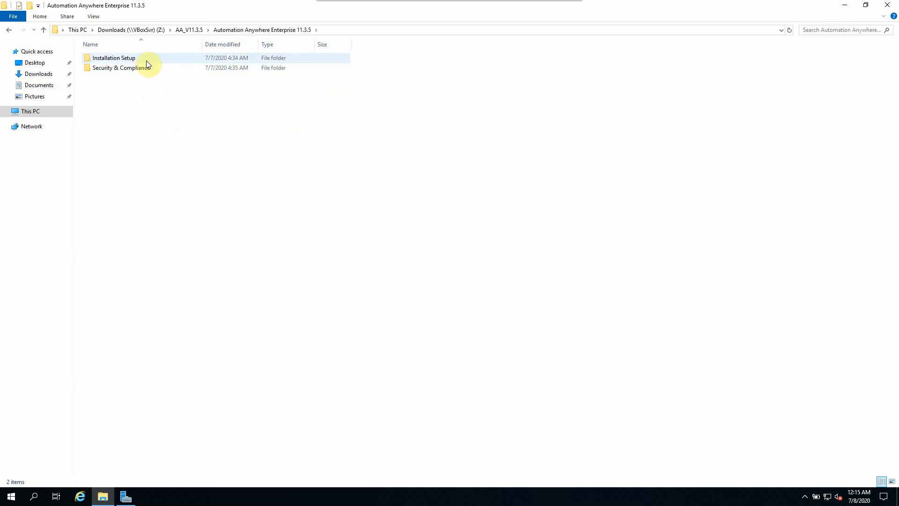
{"action": "double_click", "coordinate": [120, 60]}
{"action": "double_click", "coordinate": [117, 74]}
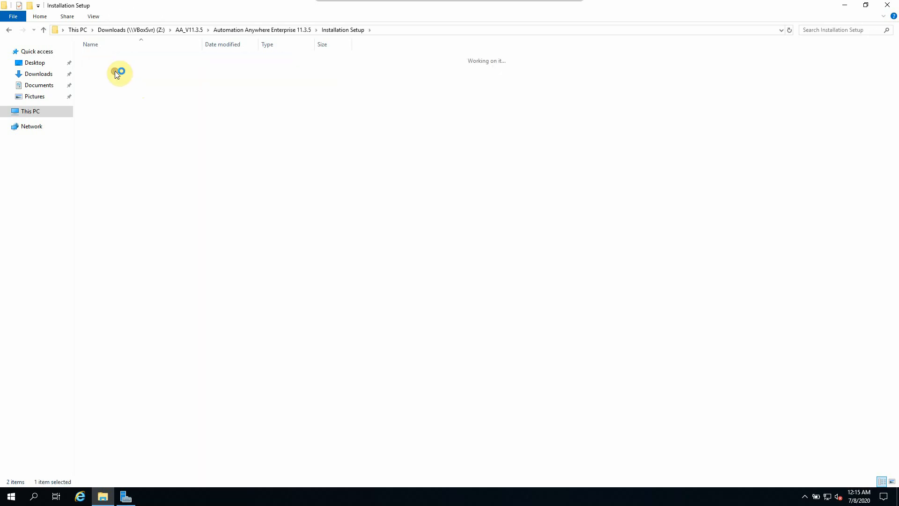
Step: Run the Automation Anywhere Enterprise installer as administrator
{"action": "left_click", "coordinate": [113, 79]}
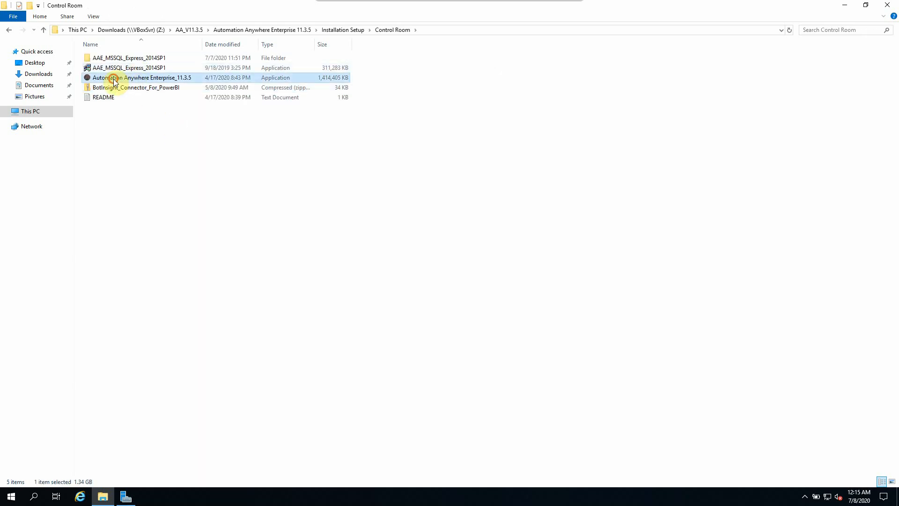
{"action": "right_click", "coordinate": [172, 80]}
{"action": "left_click", "coordinate": [193, 95]}
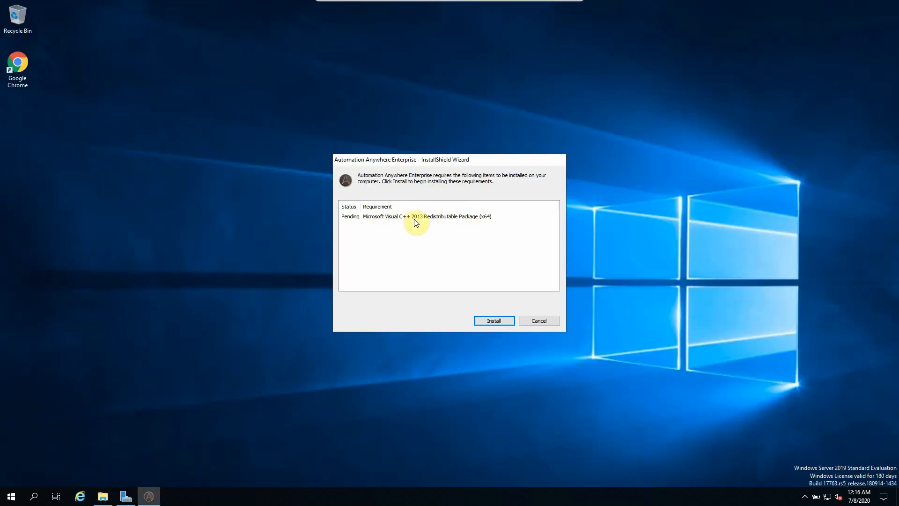
Step: Install the Visual C++ 2013 prerequisite and accept the installer's license agreement
{"action": "left_click", "coordinate": [497, 321]}
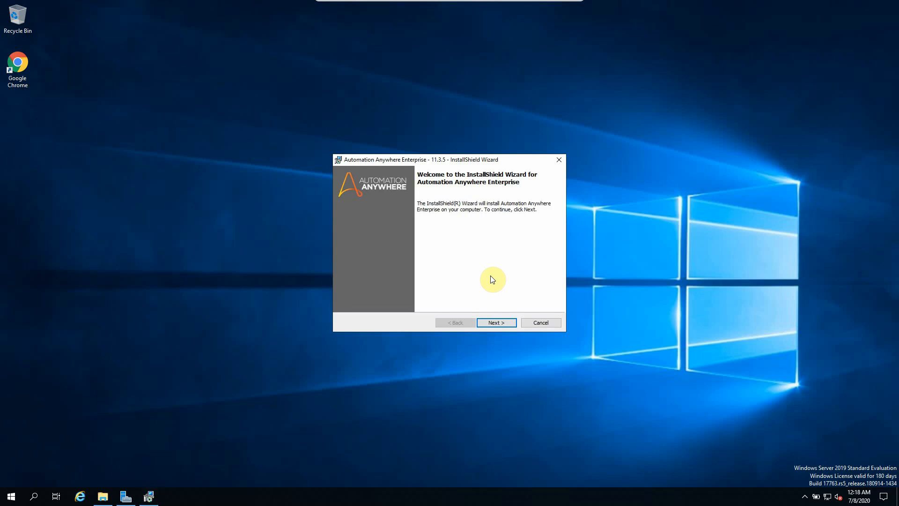
{"action": "left_click", "coordinate": [509, 322]}
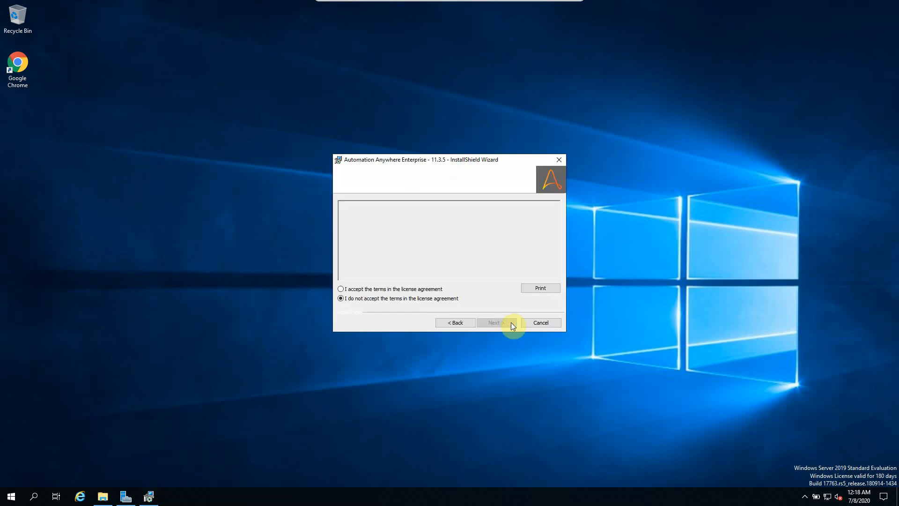
{"action": "left_click", "coordinate": [379, 289]}
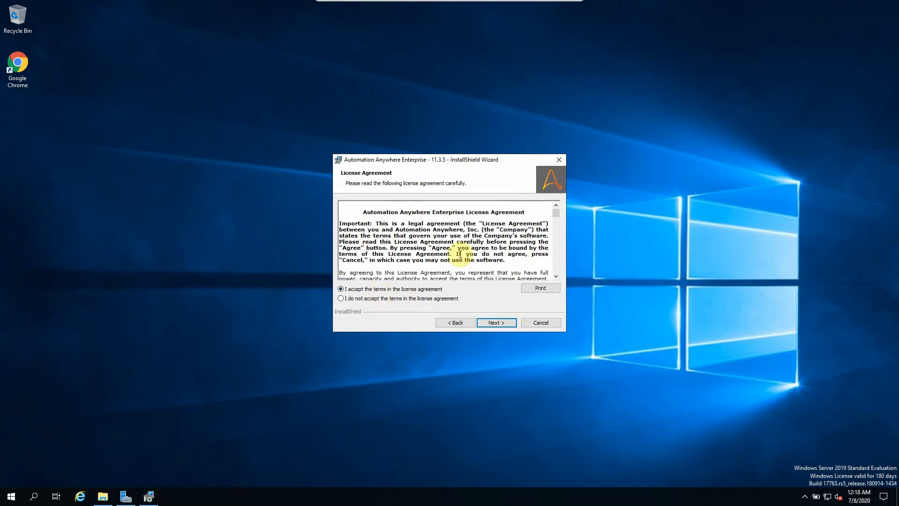
{"action": "left_click_drag", "start_coordinate": [560, 261], "coordinate": [560, 270]}
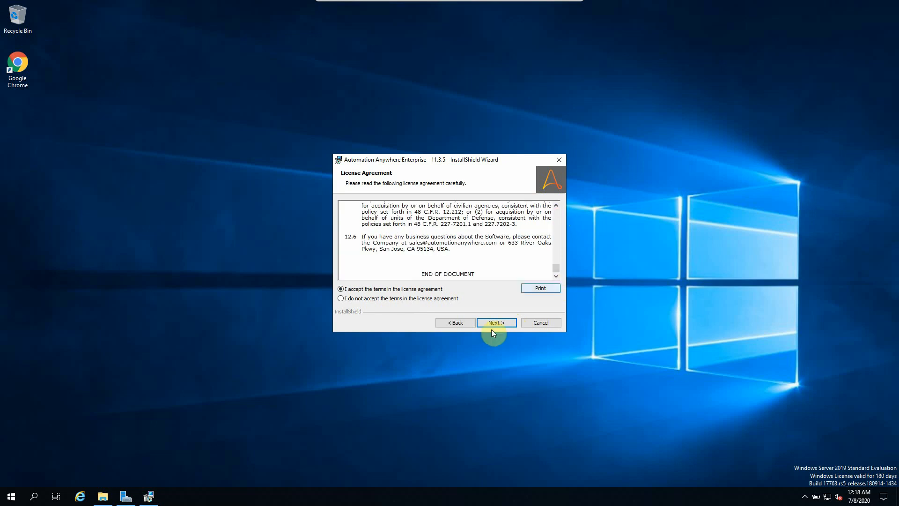
{"action": "left_click", "coordinate": [498, 324]}
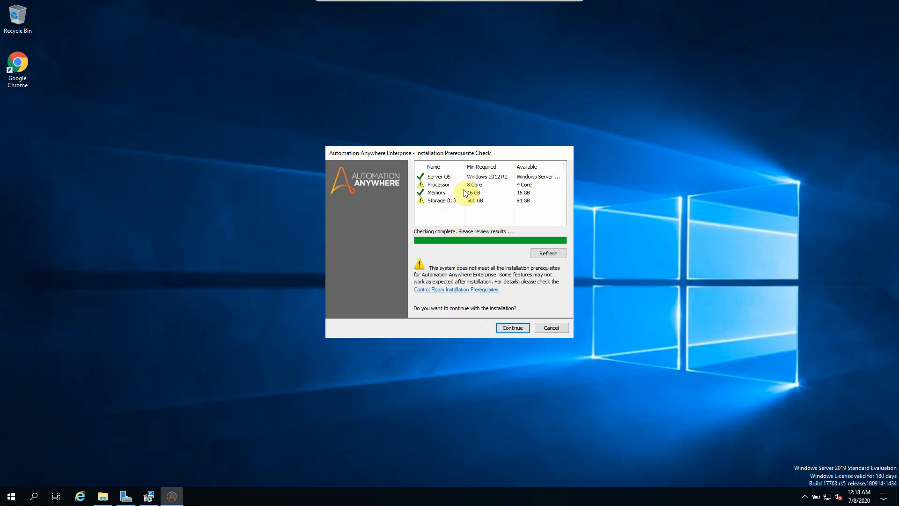
Step: Review the unmet processor and storage requirements, then continue installing despite the warnings
{"action": "left_click", "coordinate": [438, 186]}
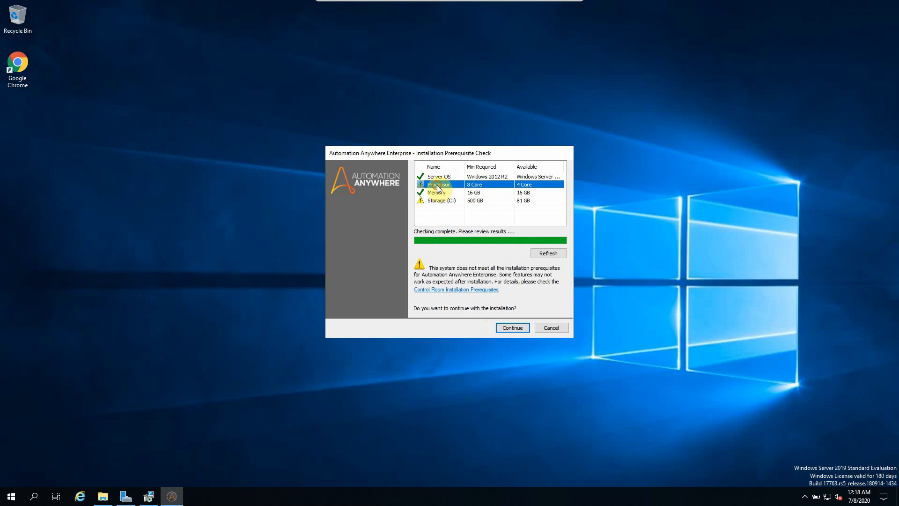
{"action": "left_click", "coordinate": [435, 201]}
{"action": "left_click", "coordinate": [437, 186]}
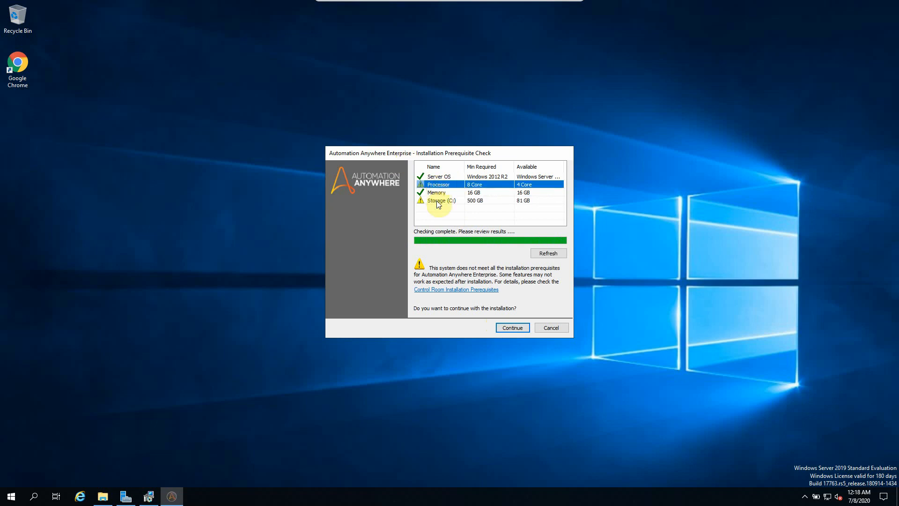
{"action": "left_click", "coordinate": [436, 201]}
{"action": "left_click", "coordinate": [445, 186]}
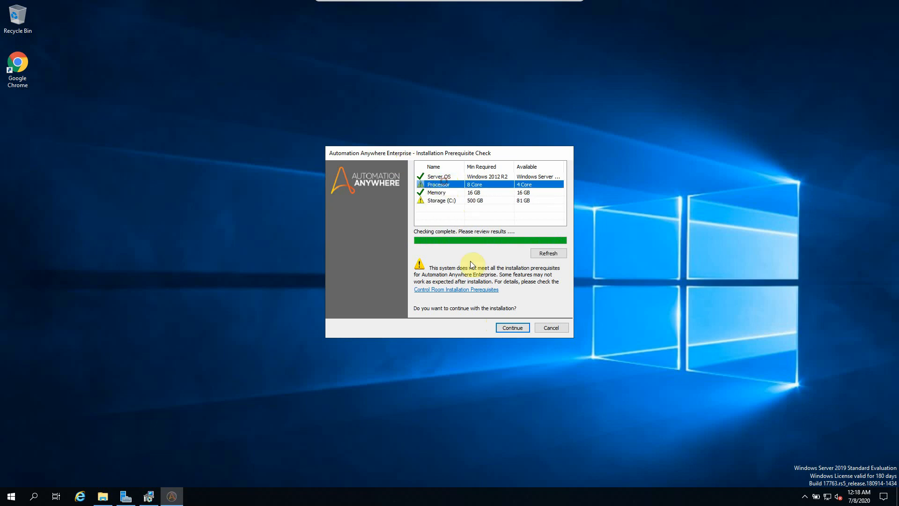
{"action": "left_click", "coordinate": [513, 327]}
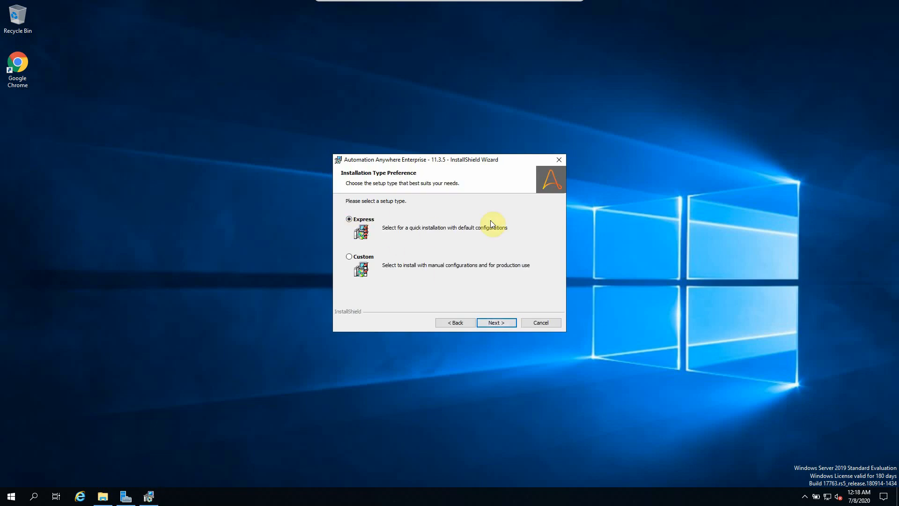
Step: Choose Express setup, then enter and confirm the Elasticsearch password
{"action": "left_click", "coordinate": [501, 321]}
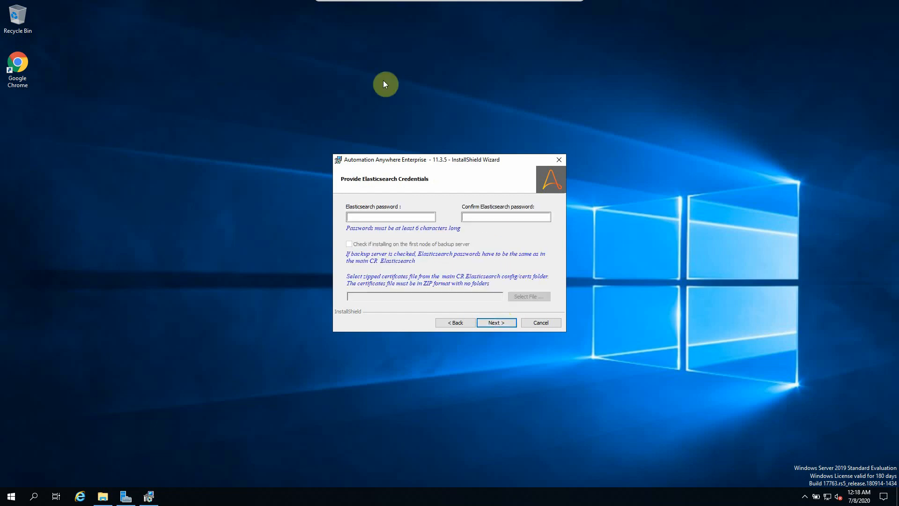
{"action": "left_click", "coordinate": [360, 216]}
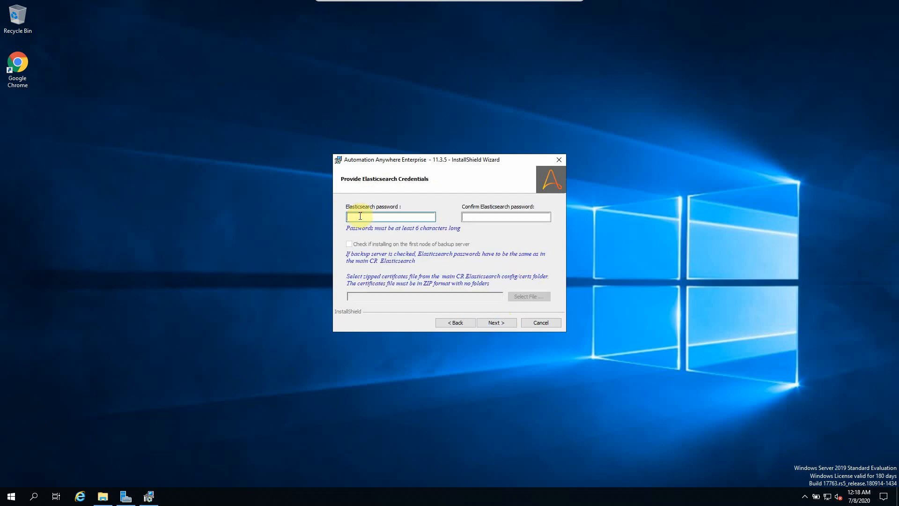
{"action": "type", "text": "••••••••••"}
{"action": "key", "text": "Tab"}
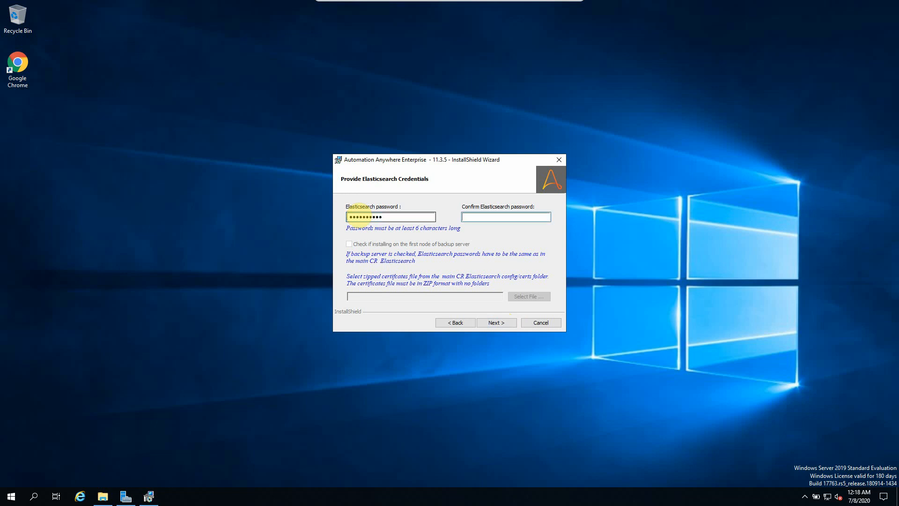
{"action": "type", "text": "••••••••••"}
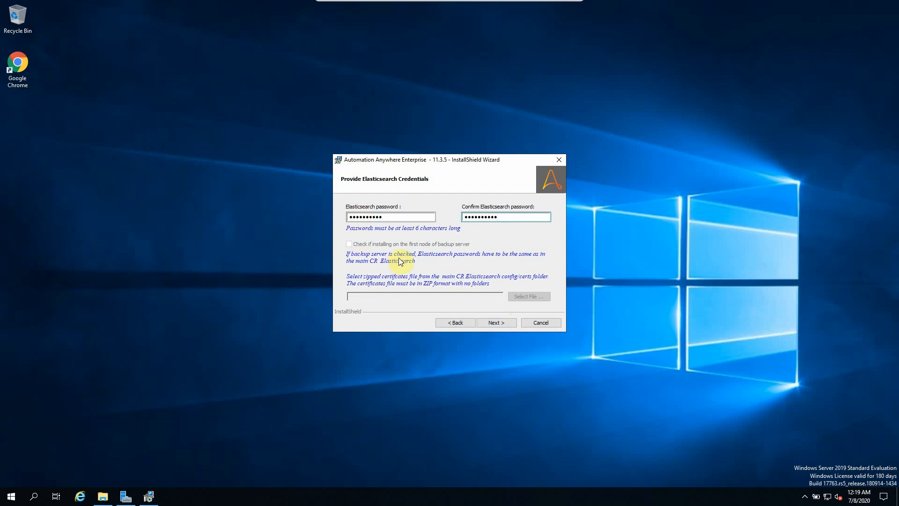
{"action": "left_click", "coordinate": [500, 323]}
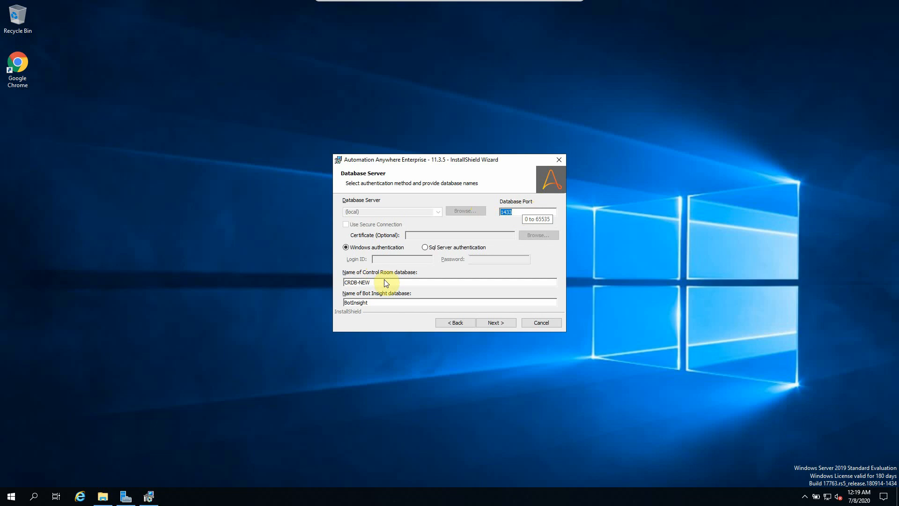
Step: Keep the default databases CRDB-NEW and BotInsight and start the installation
{"action": "left_click_drag", "start_coordinate": [384, 279], "coordinate": [291, 281]}
{"action": "left_click", "coordinate": [380, 302]}
{"action": "left_click_drag", "start_coordinate": [402, 281], "coordinate": [318, 281]}
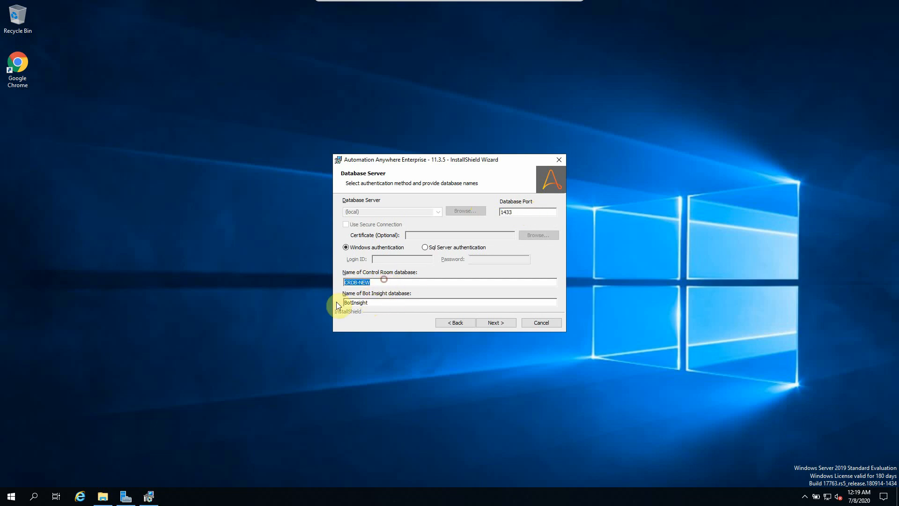
{"action": "left_click", "coordinate": [502, 324]}
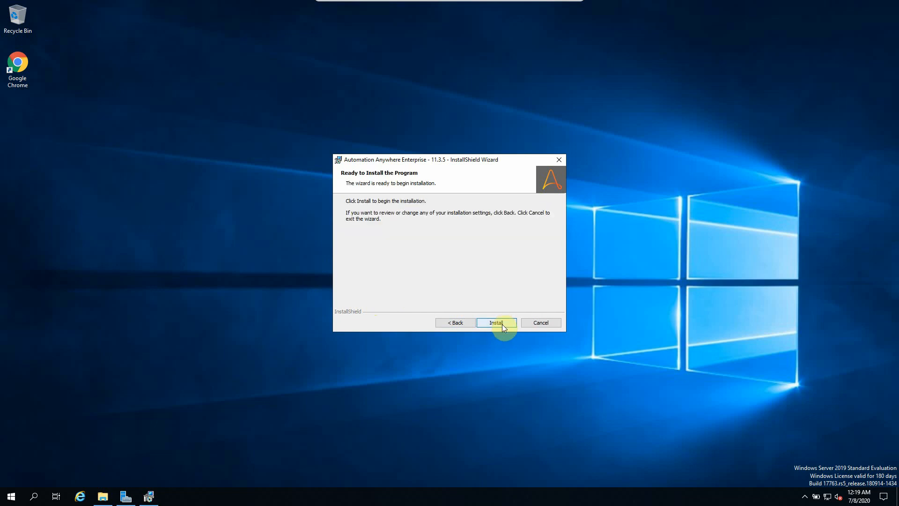
{"action": "left_click", "coordinate": [502, 323]}
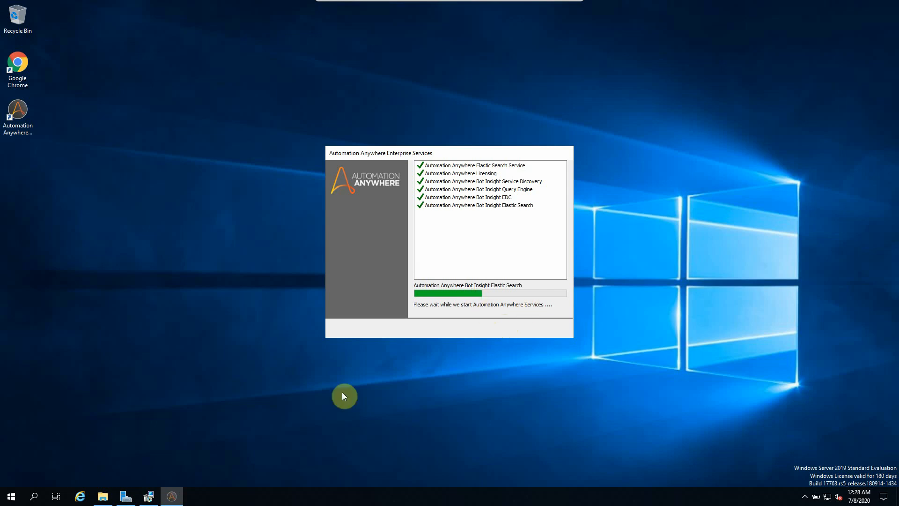
Step: Launch Task Manager from the taskbar while the installer starts services
{"action": "right_click", "coordinate": [450, 500]}
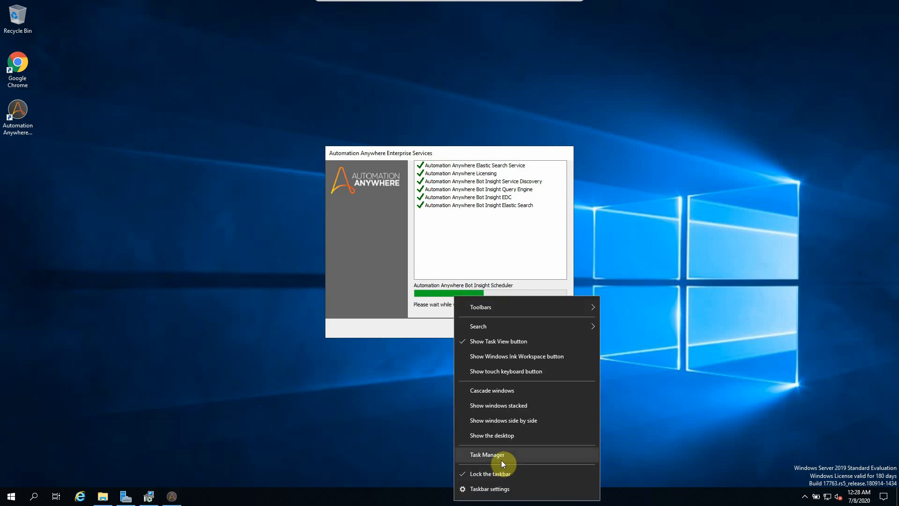
{"action": "left_click", "coordinate": [493, 459]}
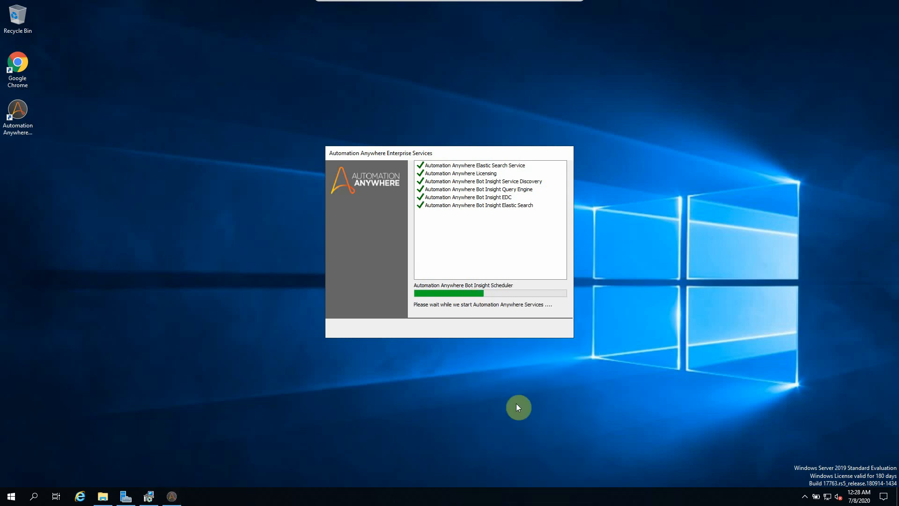
Step: Arrange the windows side by side and show Task Manager's Services list with a wider name column
{"action": "left_click", "coordinate": [440, 153]}
{"action": "left_click_drag", "start_coordinate": [422, 155], "coordinate": [240, 145]}
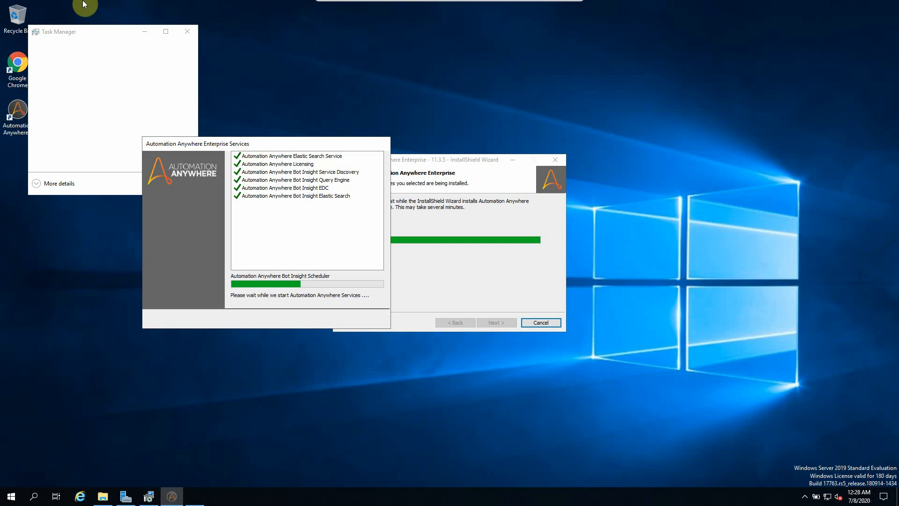
{"action": "left_click_drag", "start_coordinate": [80, 33], "coordinate": [557, 52]}
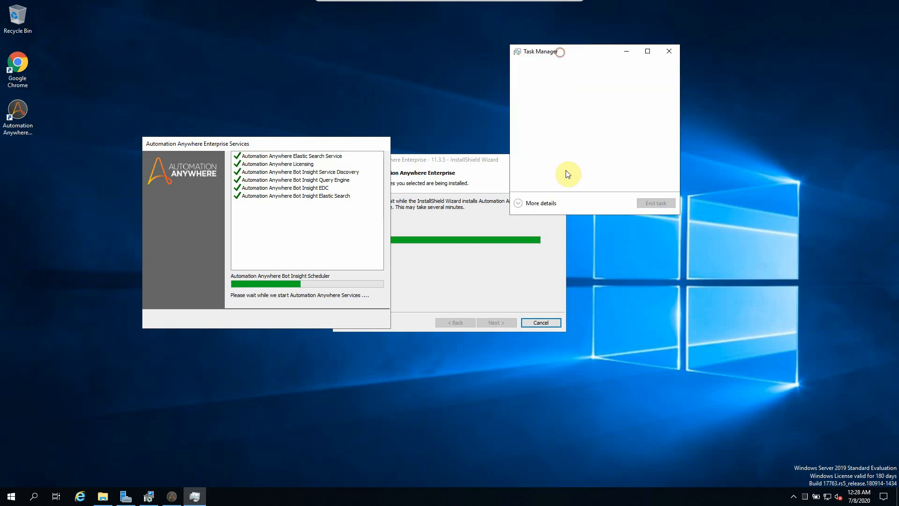
{"action": "left_click", "coordinate": [540, 202]}
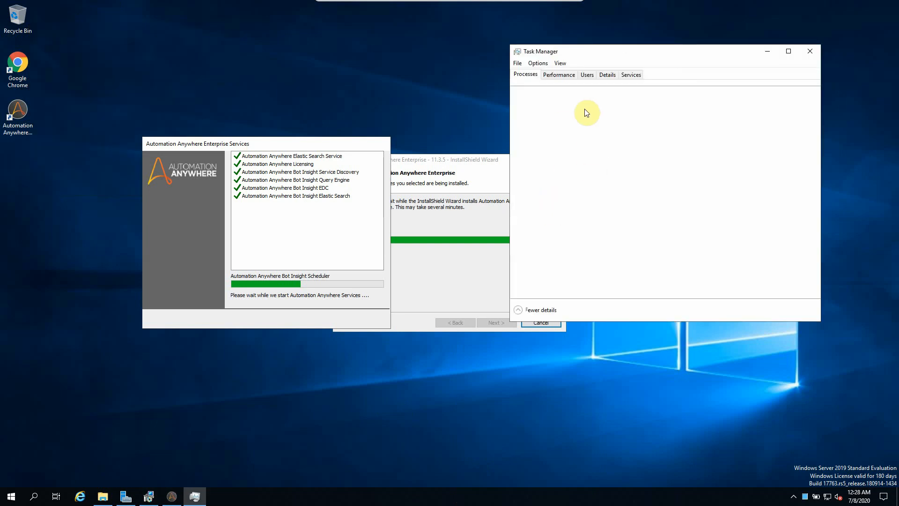
{"action": "left_click", "coordinate": [631, 77]}
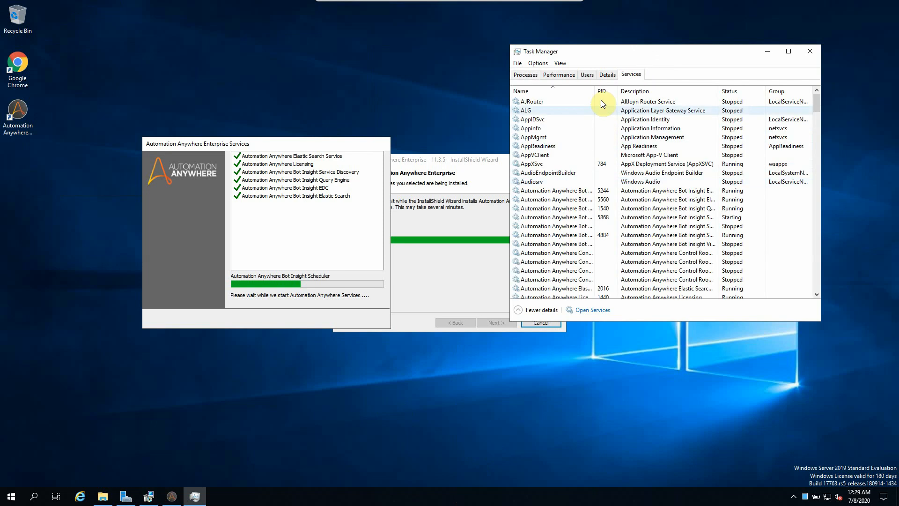
{"action": "left_click_drag", "start_coordinate": [595, 90], "coordinate": [650, 91]}
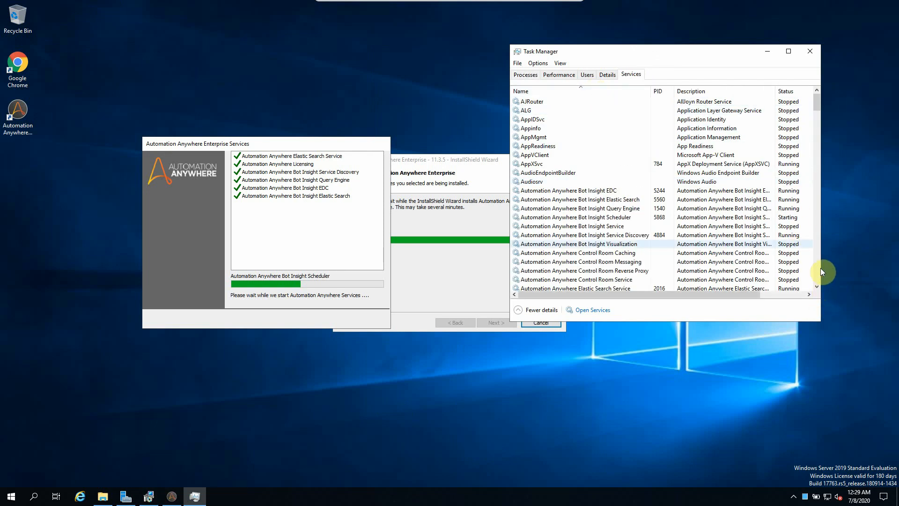
Step: Check the status of the Bot Insight, Control Room, Elastic Search and Licensing services
{"action": "left_click", "coordinate": [582, 192]}
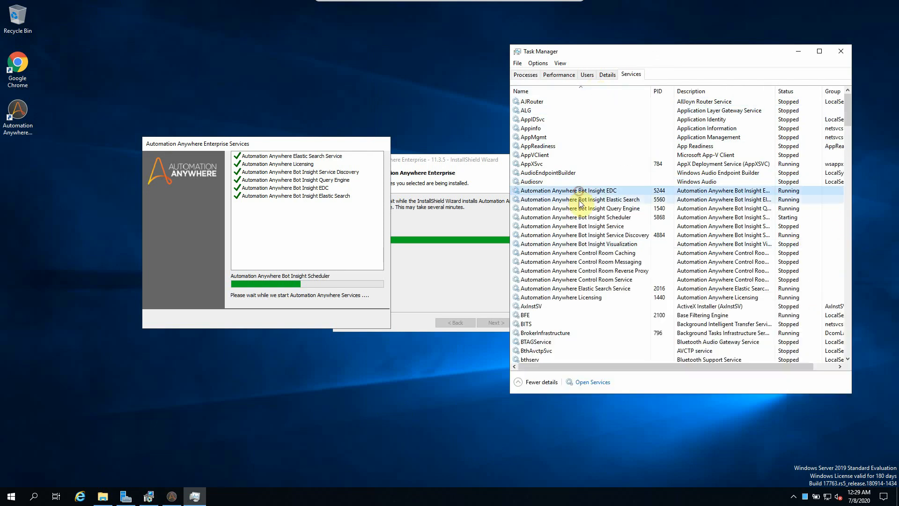
{"action": "left_click", "coordinate": [581, 200]}
{"action": "left_click", "coordinate": [581, 209]}
{"action": "left_click", "coordinate": [580, 220]}
{"action": "left_click", "coordinate": [581, 234]}
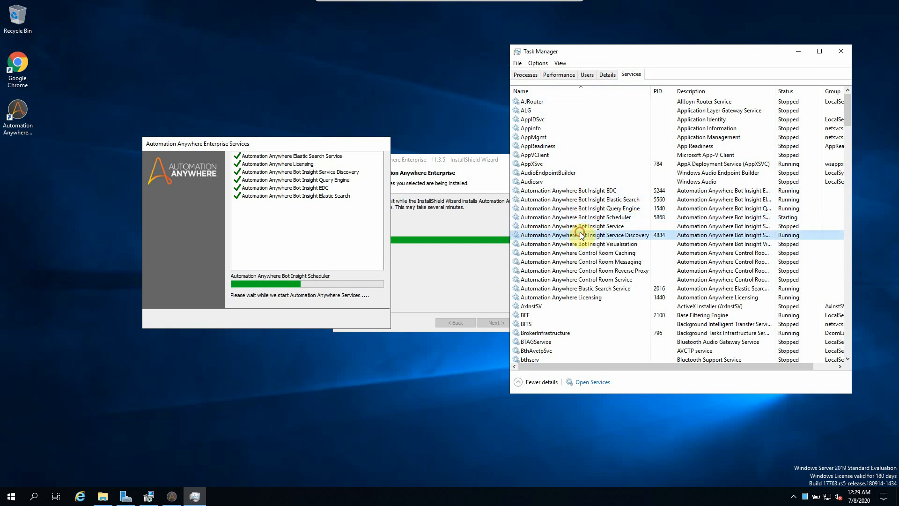
{"action": "left_click", "coordinate": [581, 253]}
{"action": "left_click", "coordinate": [582, 263]}
{"action": "left_click", "coordinate": [582, 277]}
{"action": "left_click", "coordinate": [584, 288]}
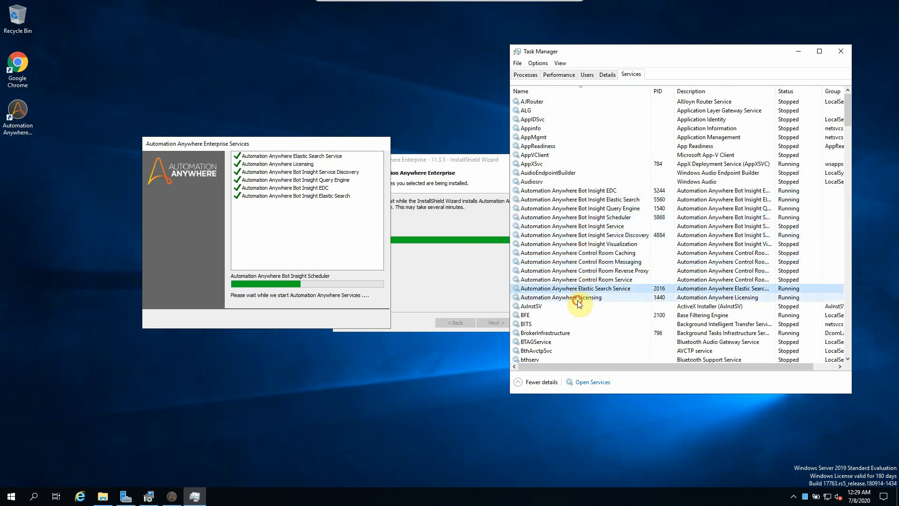
{"action": "left_click", "coordinate": [586, 298]}
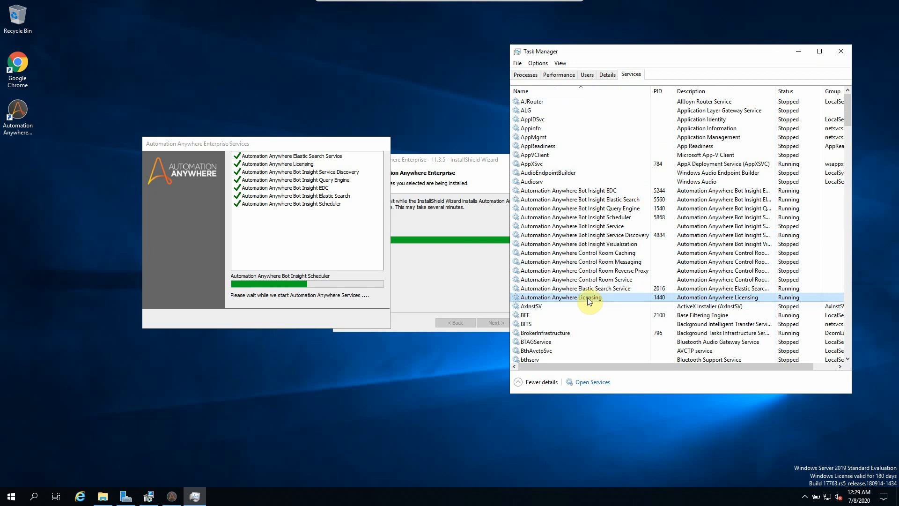
Step: Recheck Bot Insight Visualization, Control Room and Licensing services until Running, then return to the installer
{"action": "left_click", "coordinate": [603, 244]}
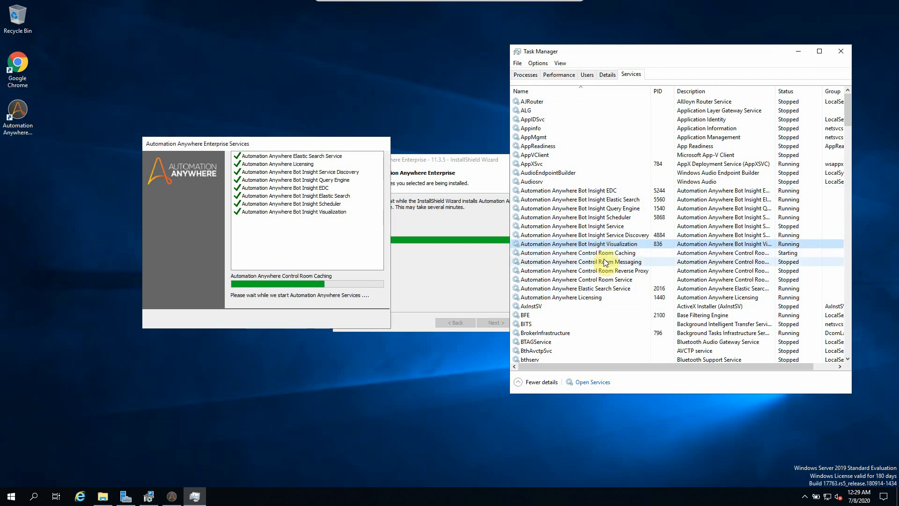
{"action": "left_click", "coordinate": [605, 260]}
{"action": "left_click", "coordinate": [603, 254]}
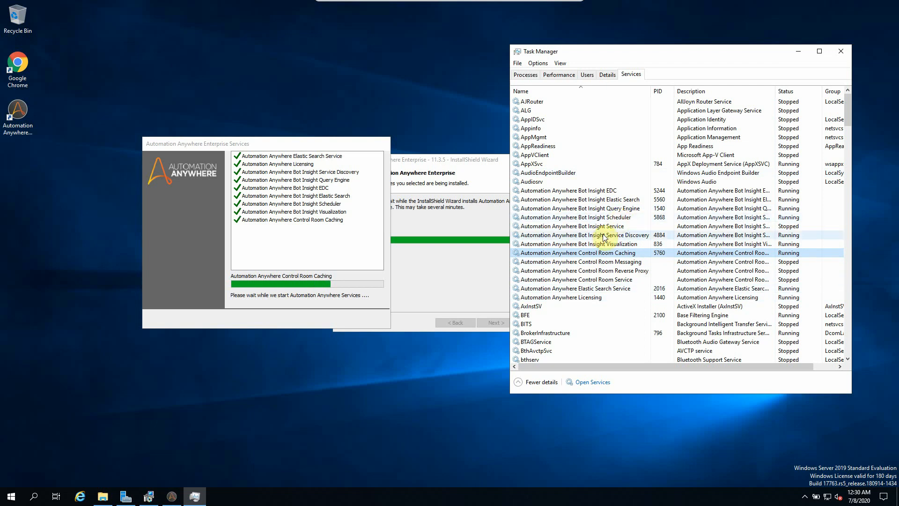
{"action": "right_click", "coordinate": [606, 279]}
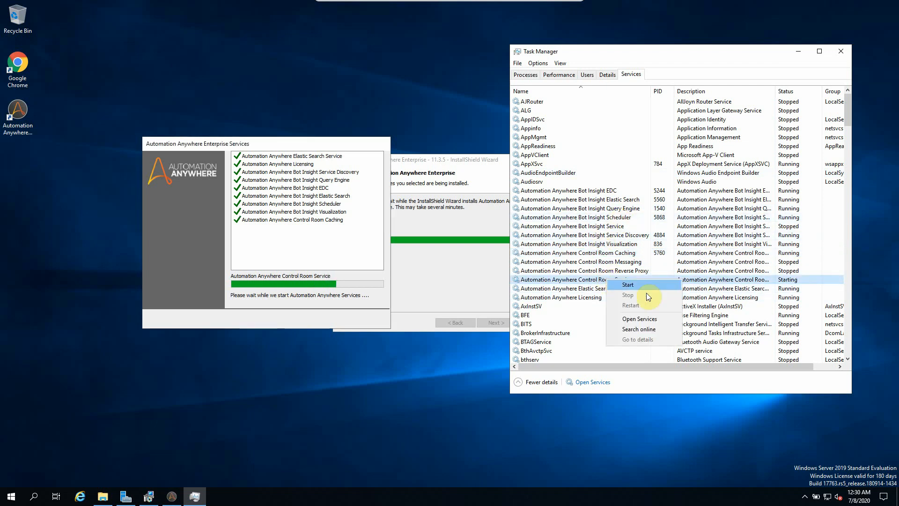
{"action": "left_click", "coordinate": [597, 288]}
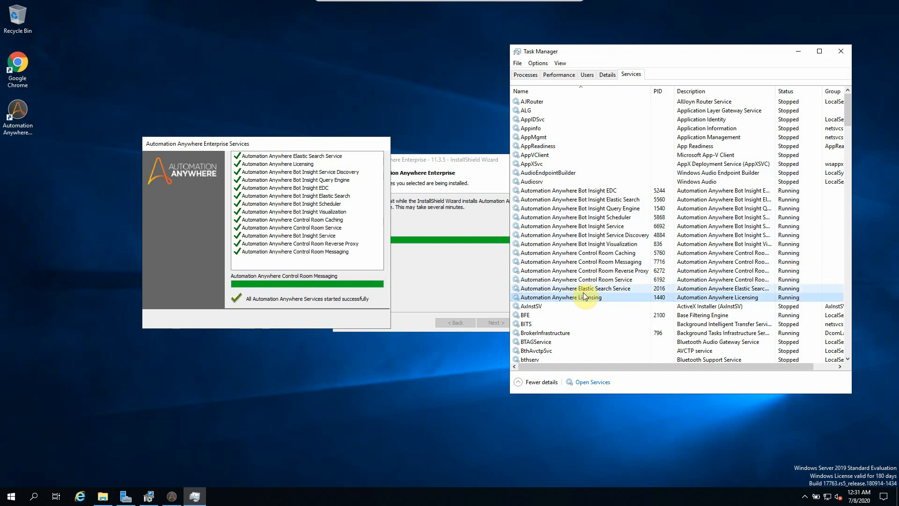
{"action": "left_click", "coordinate": [583, 295]}
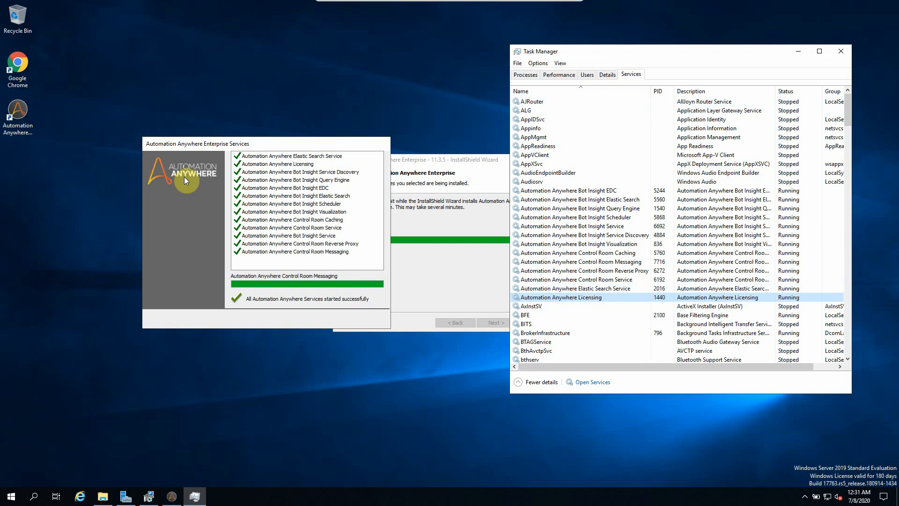
{"action": "left_click", "coordinate": [435, 207]}
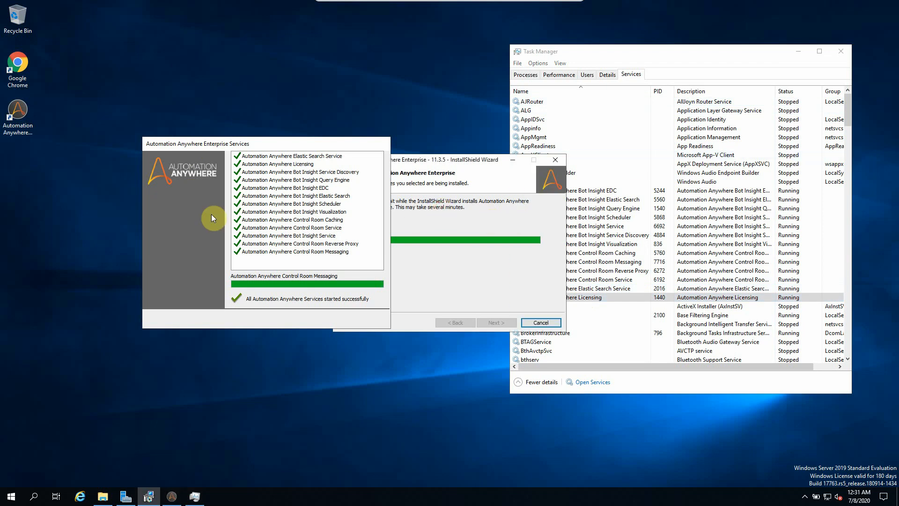
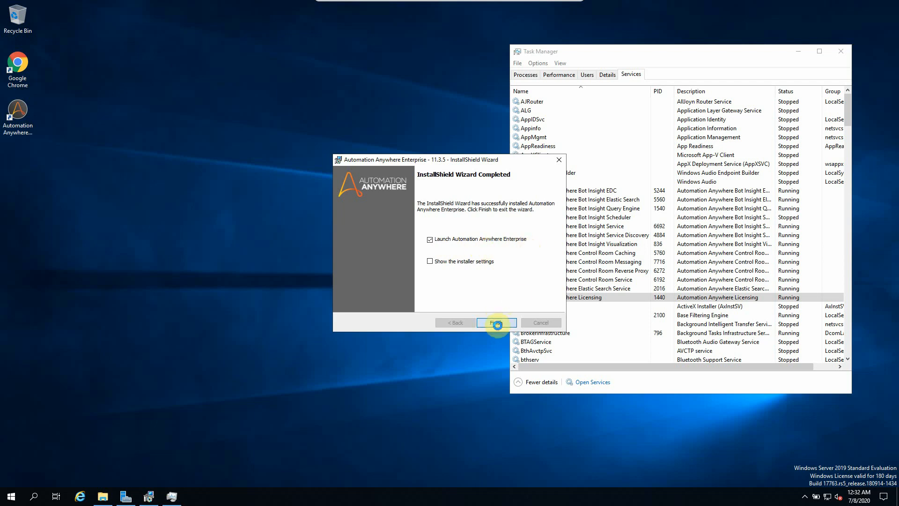
Step: Start the stopped Automation Anywhere Bot Insight Scheduler service from Task Manager
{"action": "left_click", "coordinate": [697, 220]}
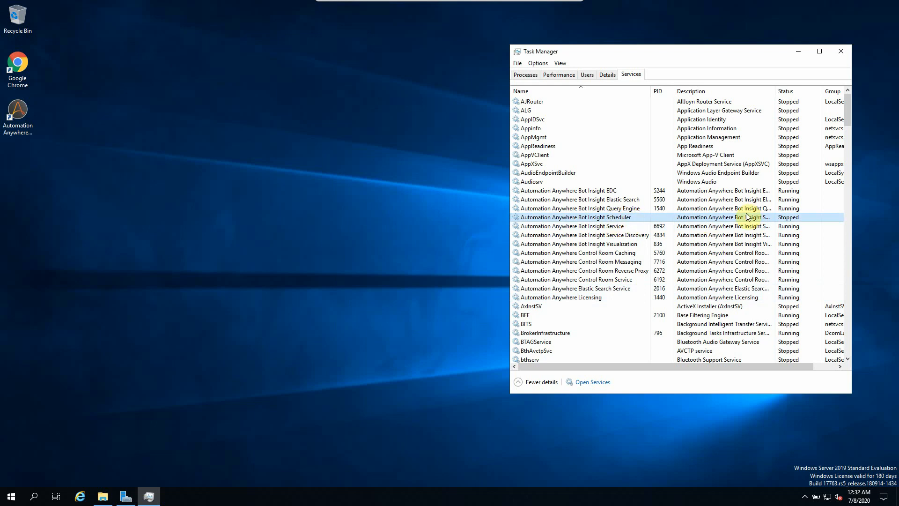
{"action": "left_click", "coordinate": [608, 297]}
{"action": "right_click", "coordinate": [607, 218]}
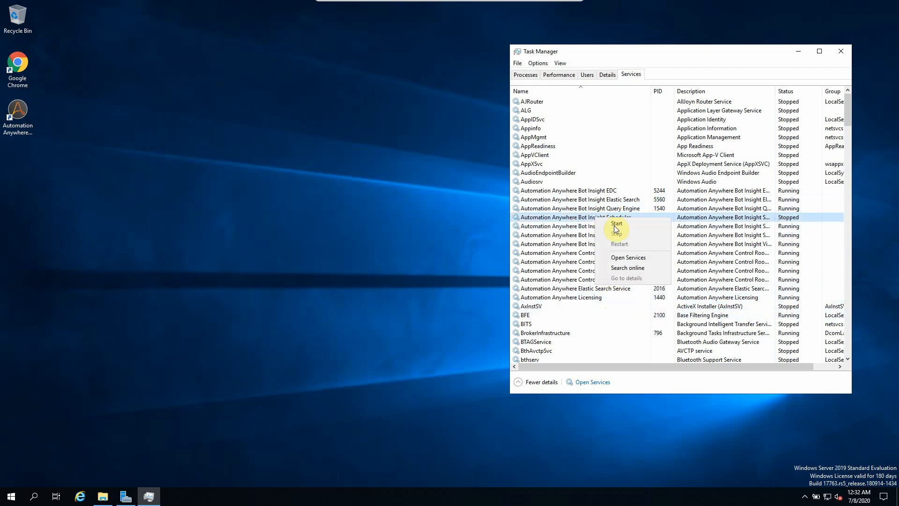
{"action": "left_click", "coordinate": [617, 227]}
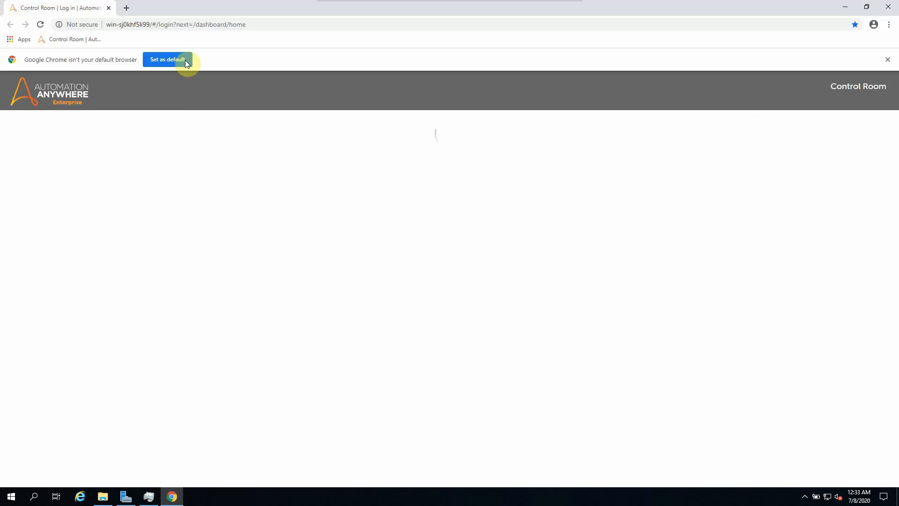
Step: Make Chrome the default browser and enter 'admin' as the administrator username
{"action": "left_click", "coordinate": [184, 60]}
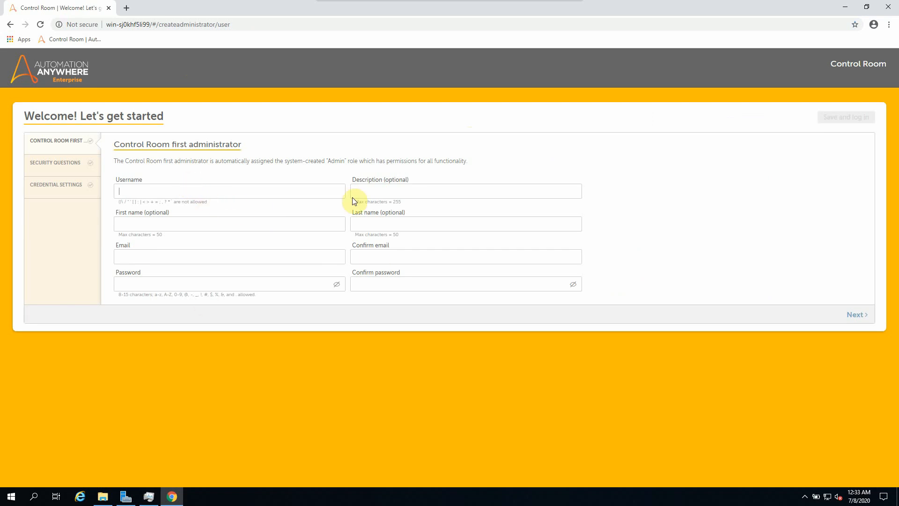
{"action": "left_click", "coordinate": [148, 190]}
{"action": "type", "text": "ad"}
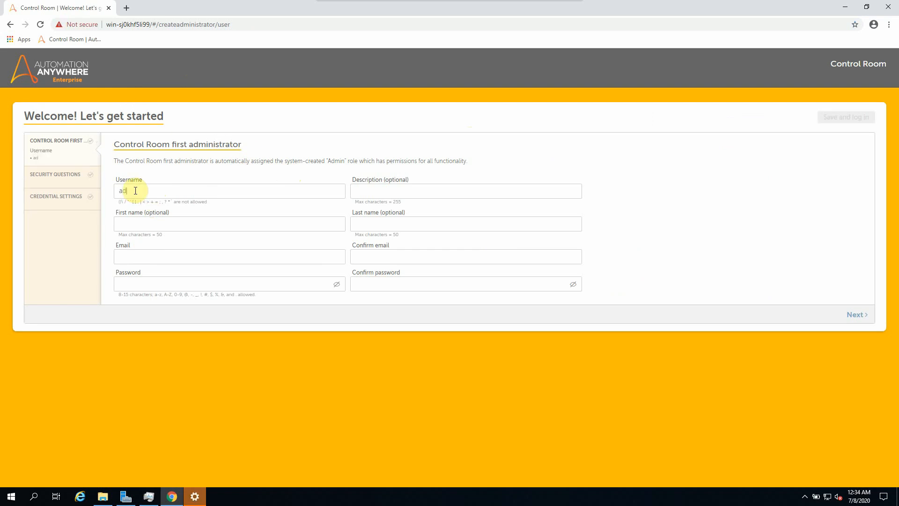
{"action": "type", "text": "min"}
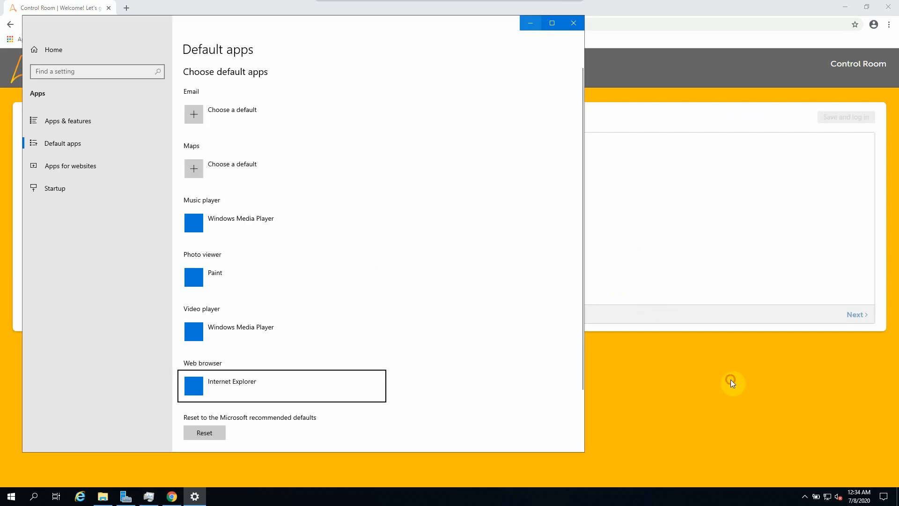
{"action": "left_click", "coordinate": [732, 381]}
{"action": "left_click", "coordinate": [161, 189]}
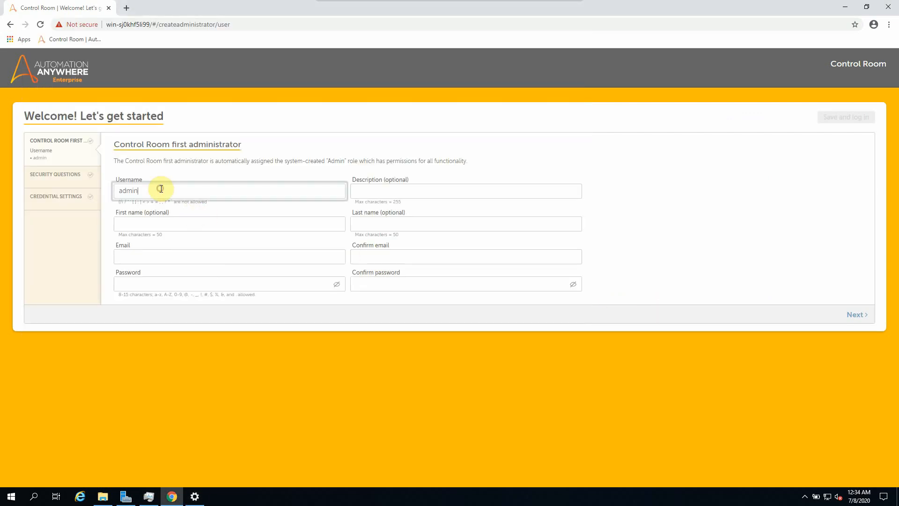
Step: Enter the administrator's e-mail address and confirm it
{"action": "key", "text": "Tab"}
{"action": "key", "text": "Tab"}
{"action": "key", "text": "Tab"}
{"action": "key", "text": "Tab"}
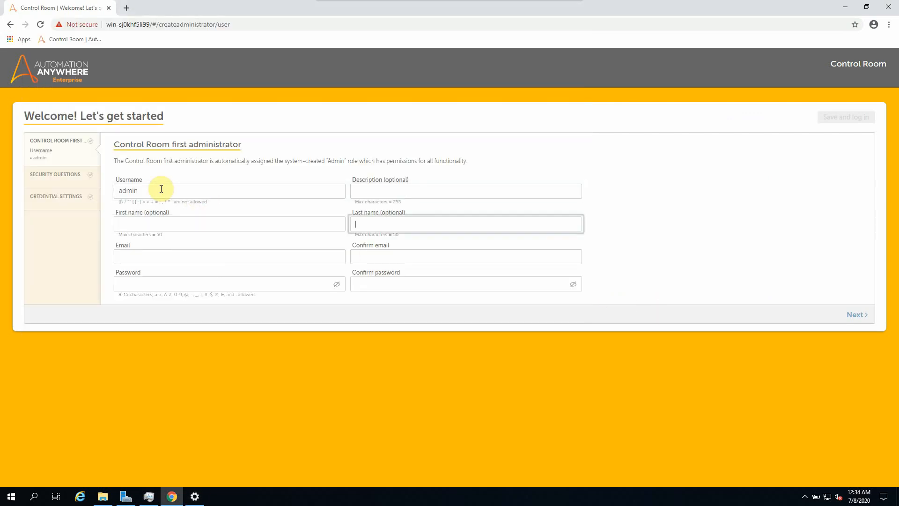
{"action": "type", "text": "admin"}
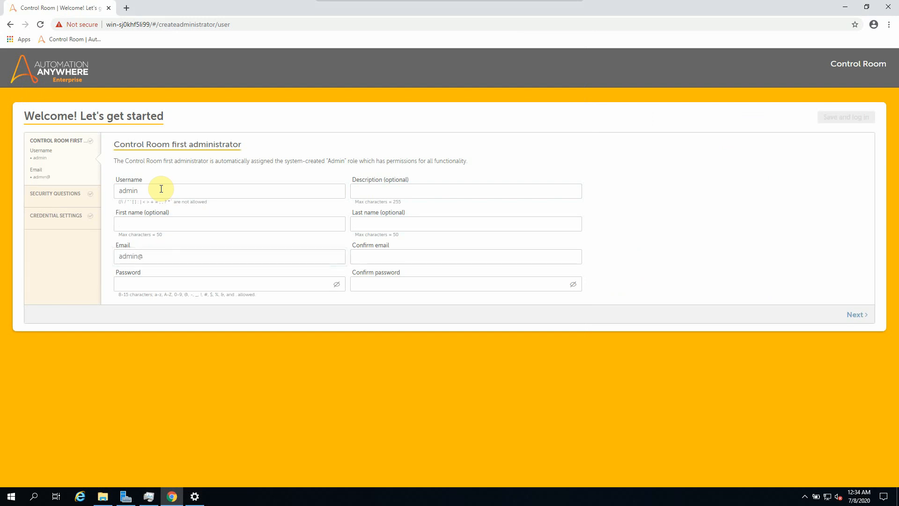
{"action": "type", "text": "@xyz.com"}
{"action": "key", "text": "Tab"}
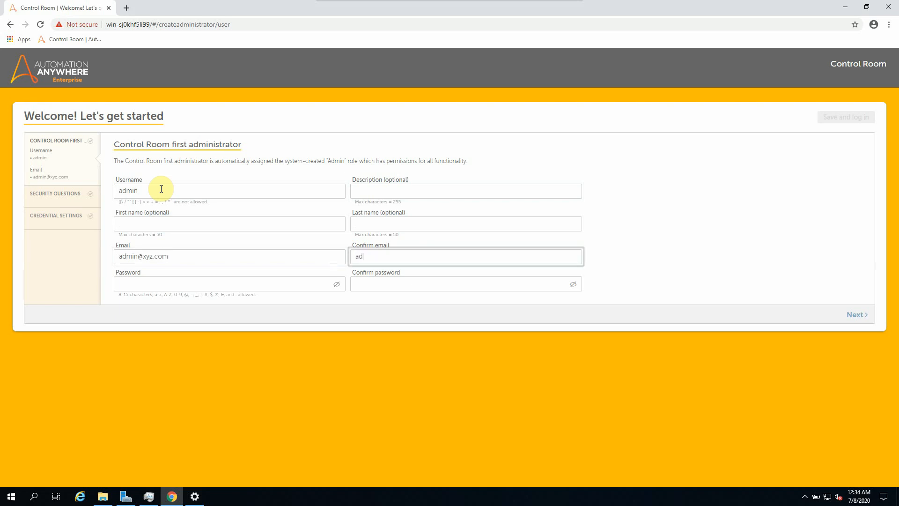
{"action": "type", "text": "admin@"}
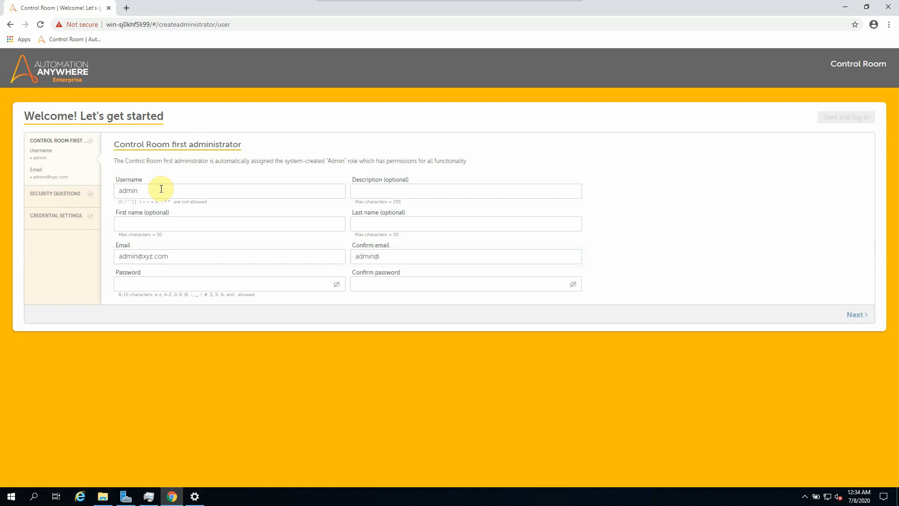
{"action": "type", "text": "xyz.com"}
Step: Enter the administrator password, correcting a typo, and confirm it
{"action": "key", "text": "Tab"}
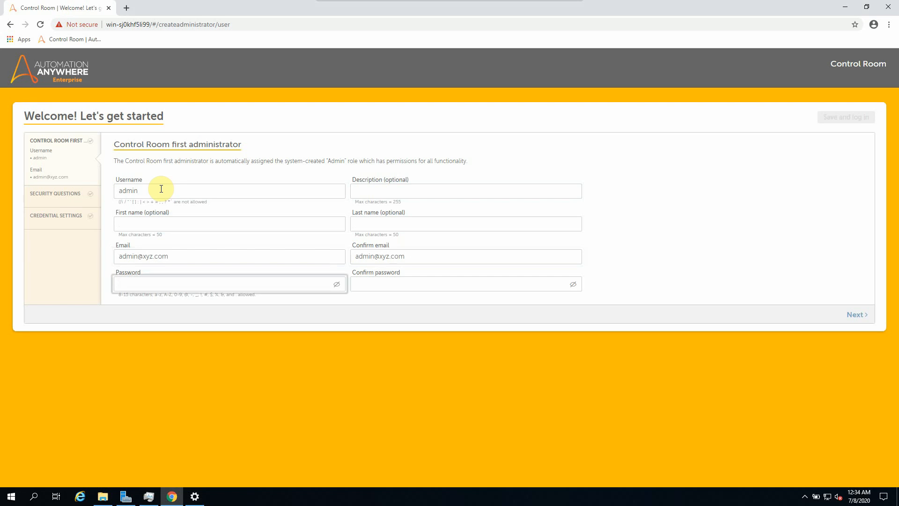
{"action": "type", "text": "***"}
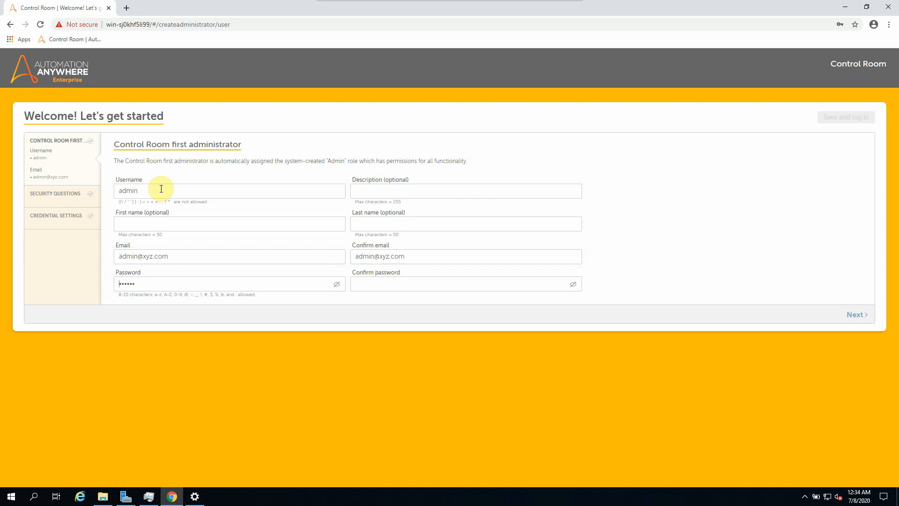
{"action": "key", "text": "ctrl+a"}
{"action": "key", "text": "BackSpace"}
{"action": "type", "text": "**"}
{"action": "key", "text": "Tab"}
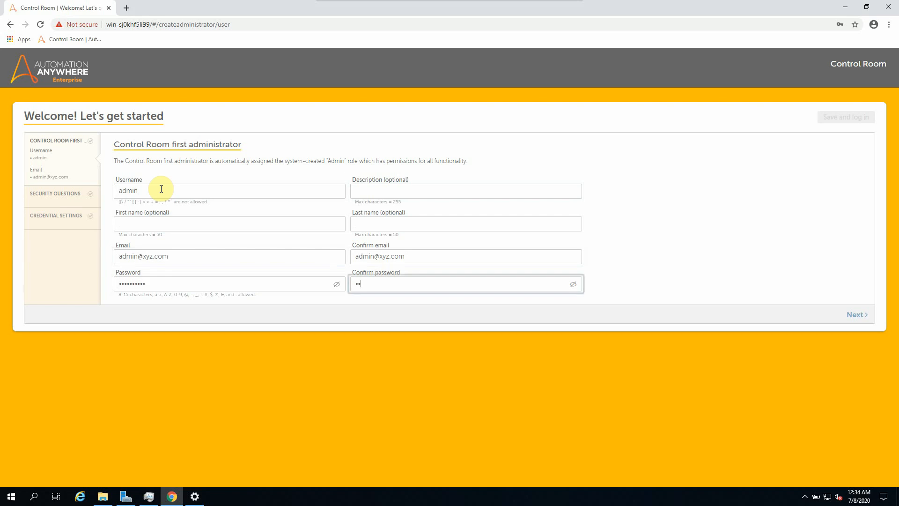
{"action": "type", "text": "**********"}
Step: Fill in the three administrator security questions and their answers
{"action": "left_click", "coordinate": [851, 315]}
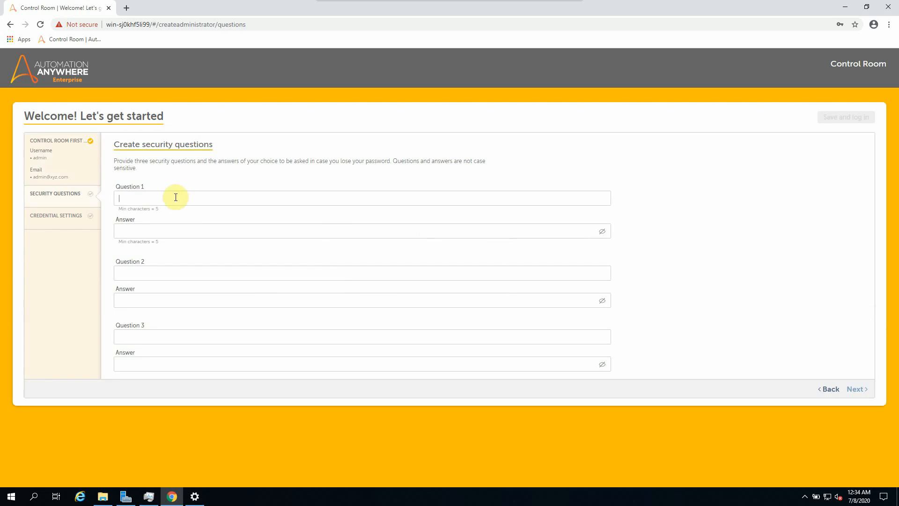
{"action": "key", "text": "Tab"}
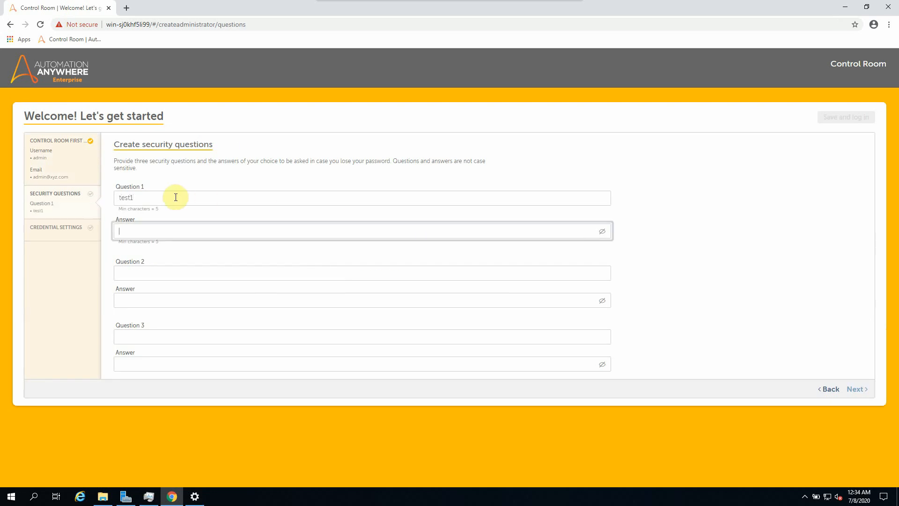
{"action": "key", "text": "Tab"}
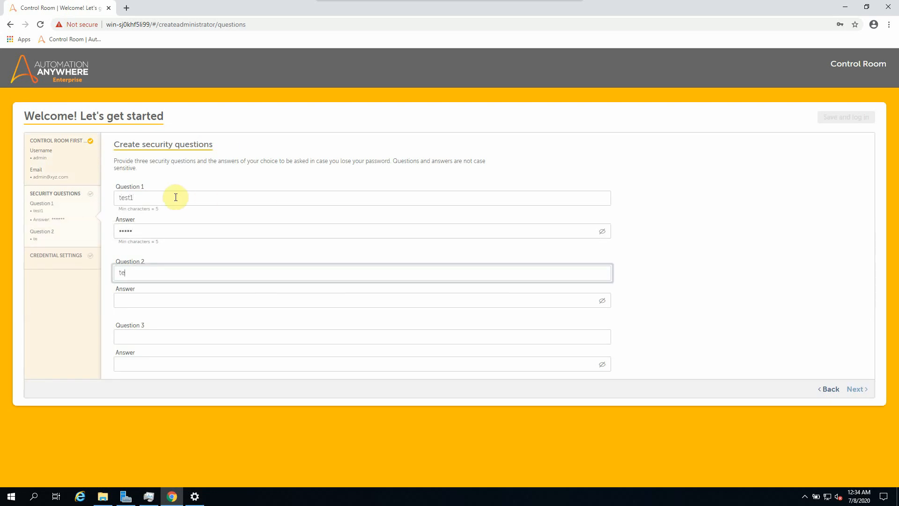
{"action": "key", "text": "Tab"}
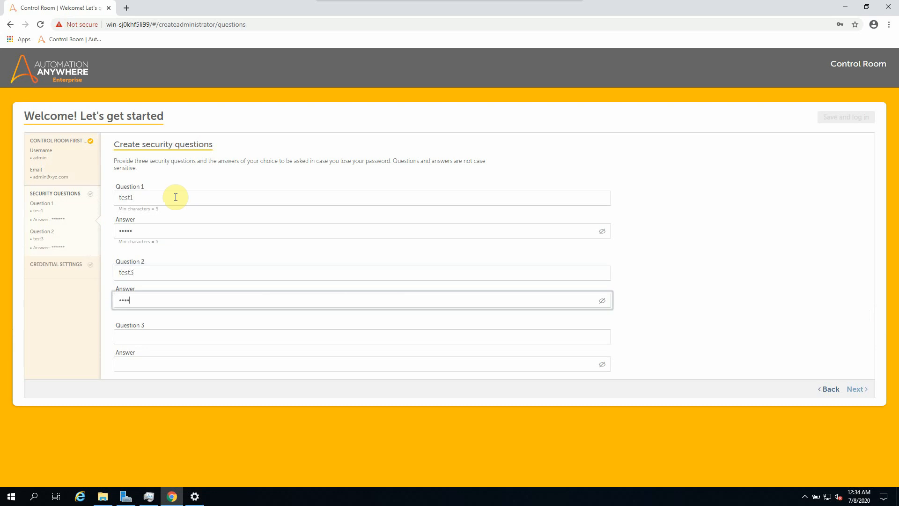
{"action": "key", "text": "Tab"}
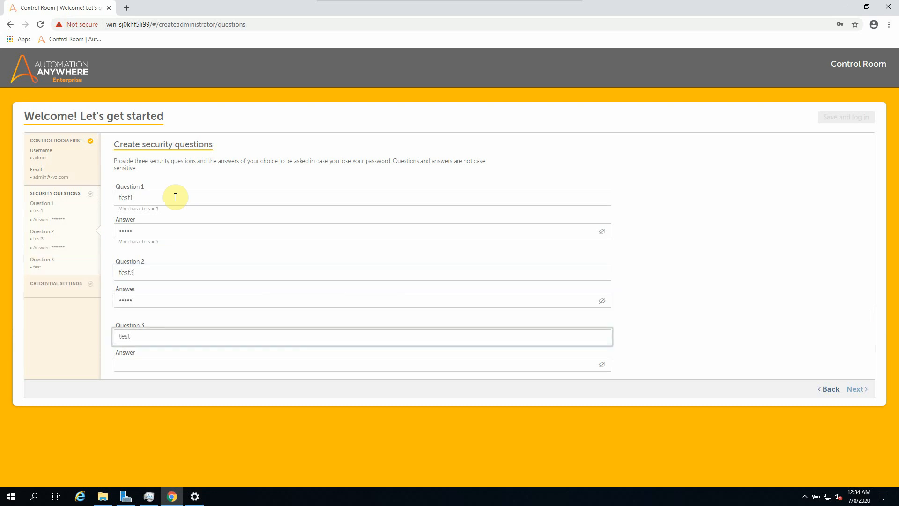
{"action": "key", "text": "Tab"}
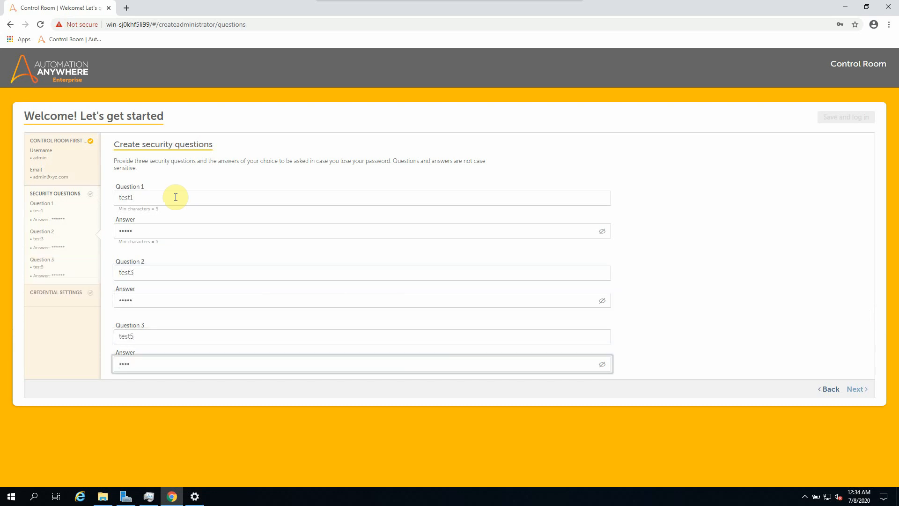
Step: Move on to credentials settings and choose Express mode for the Credential Vault
{"action": "left_click", "coordinate": [805, 363]}
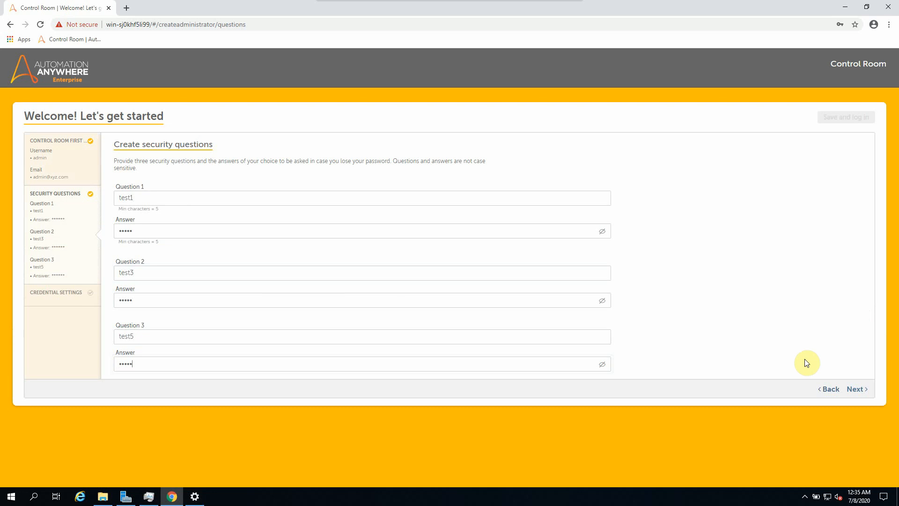
{"action": "left_click", "coordinate": [854, 390]}
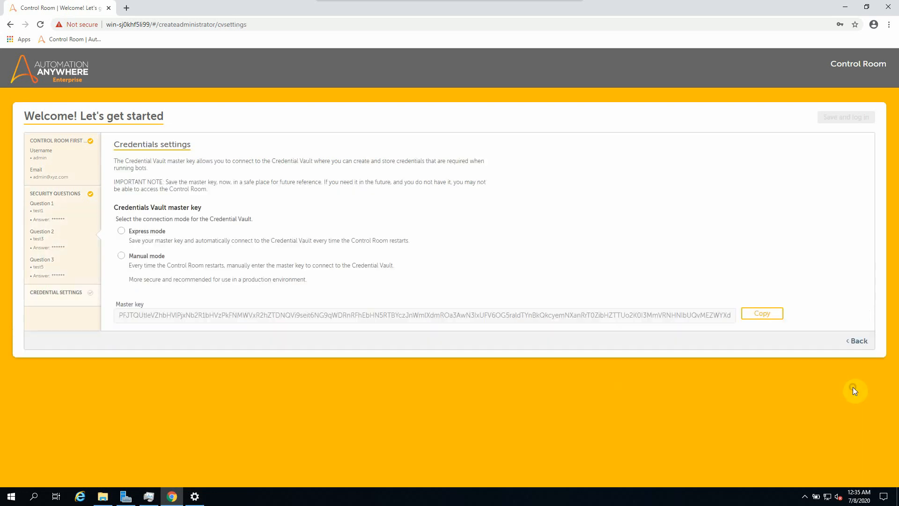
{"action": "left_click", "coordinate": [140, 230]}
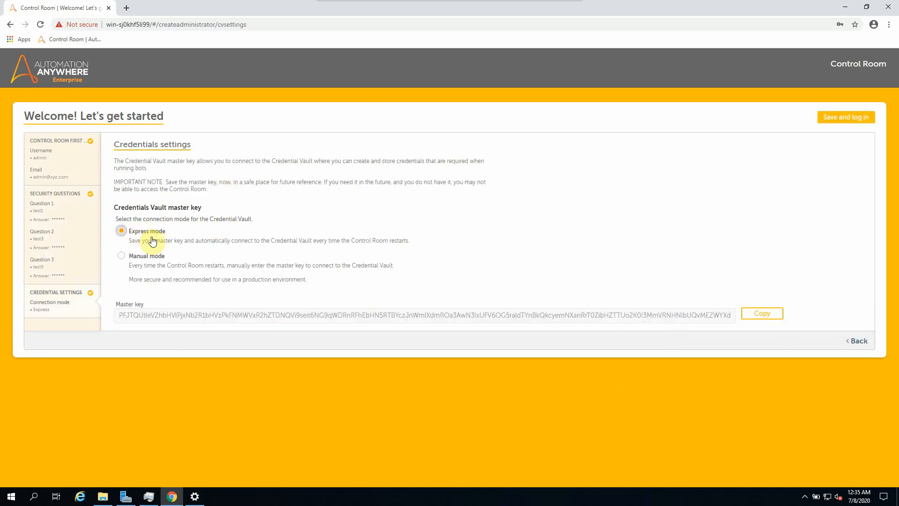
Step: Launch Notepad and copy the Credential Vault master key to paste there
{"action": "left_click", "coordinate": [35, 499]}
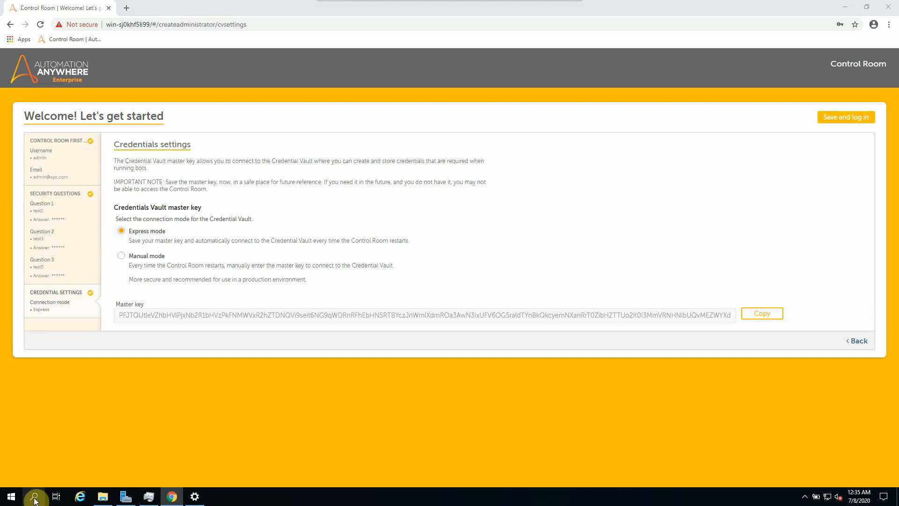
{"action": "type", "text": "notepad"}
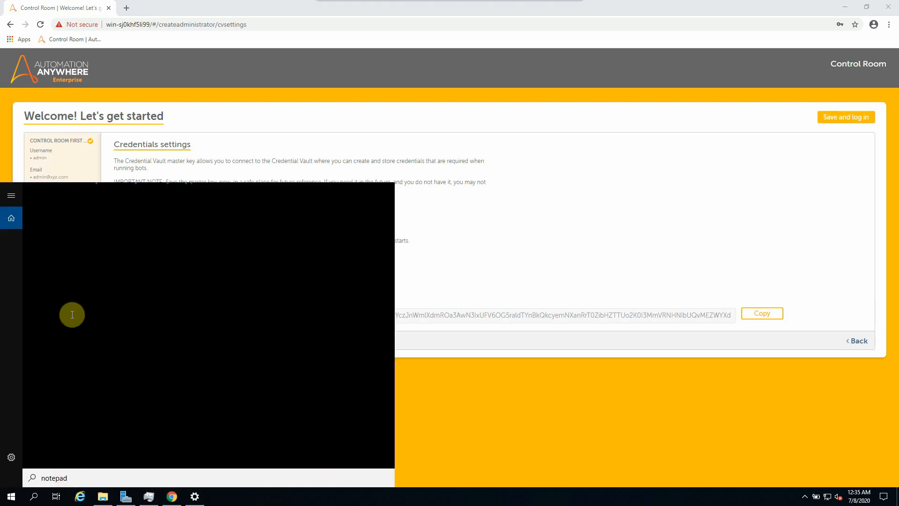
{"action": "left_click", "coordinate": [72, 243]}
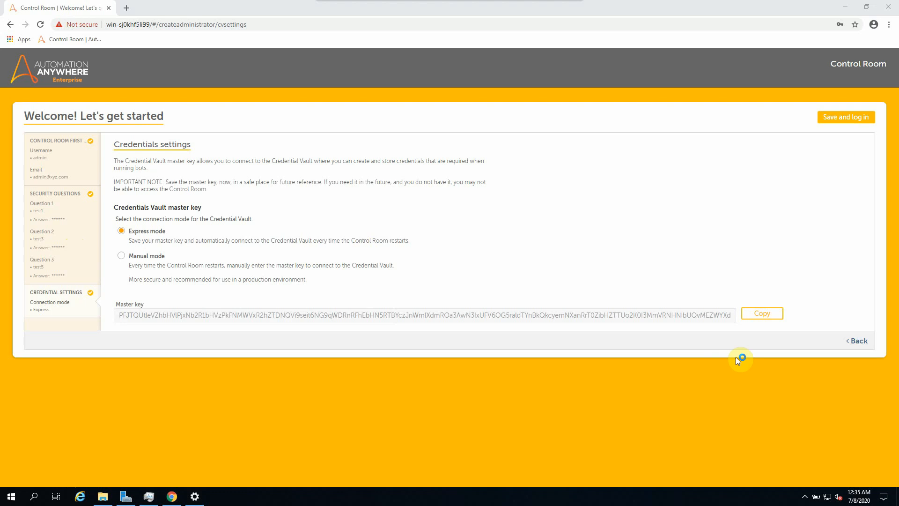
{"action": "left_click", "coordinate": [224, 493]}
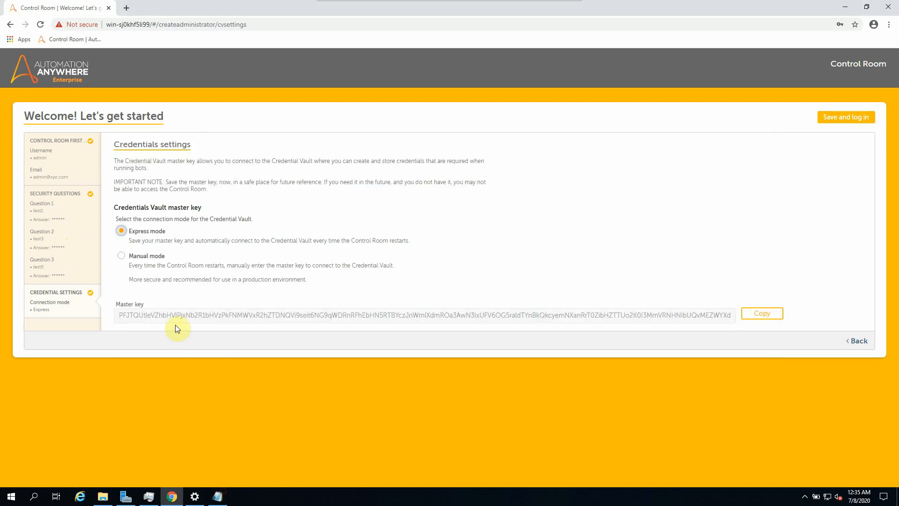
{"action": "left_click", "coordinate": [770, 315]}
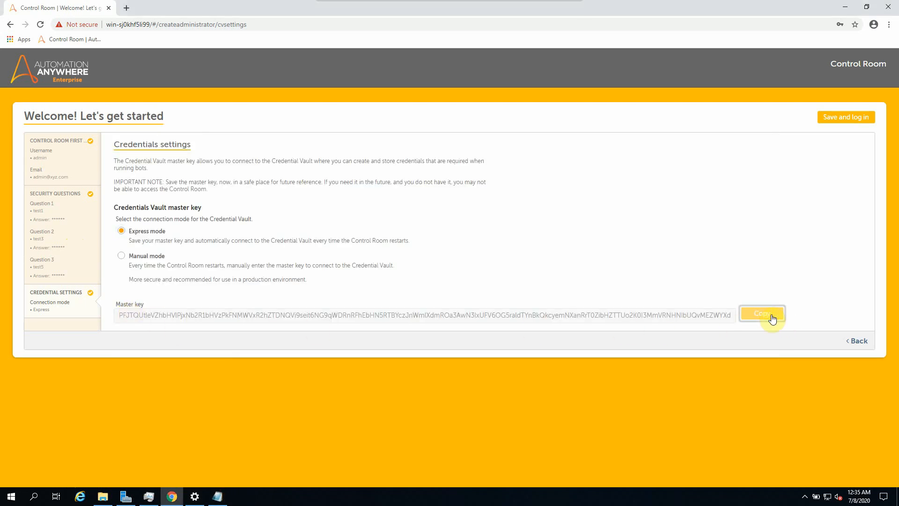
{"action": "left_click", "coordinate": [218, 496]}
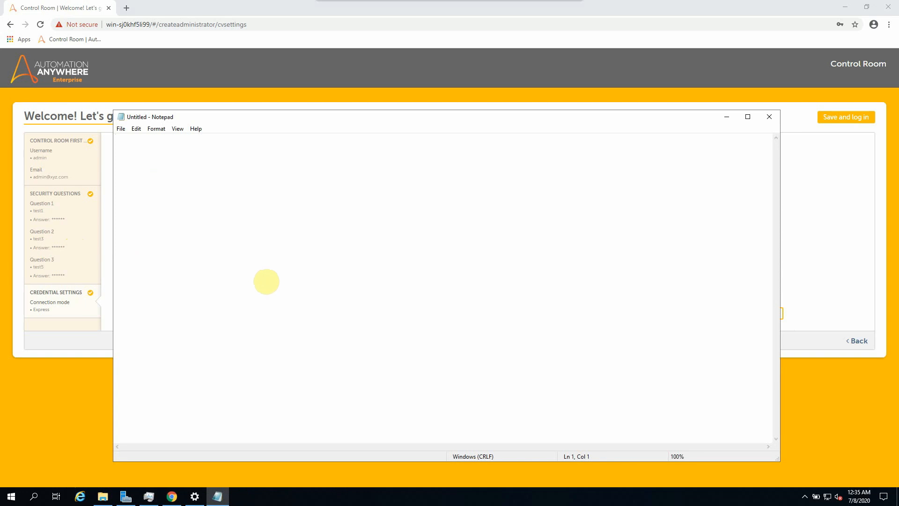
Step: Note the master key and the Control Room admin login details in Notepad
{"action": "key", "text": "ctrl+v"}
{"action": "key", "text": "Return"}
{"action": "key", "text": "Return"}
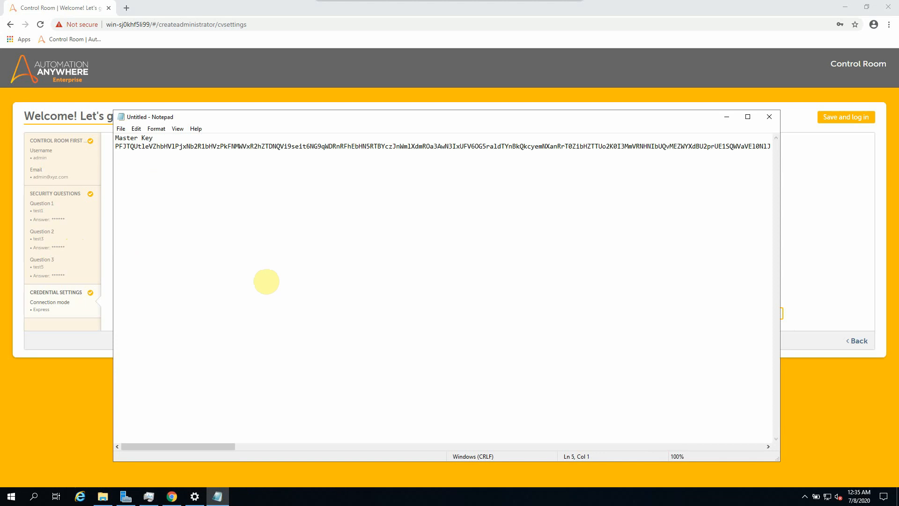
{"action": "key", "text": "BackSpace"}
{"action": "key", "text": "BackSpace"}
{"action": "key", "text": "BackSpace"}
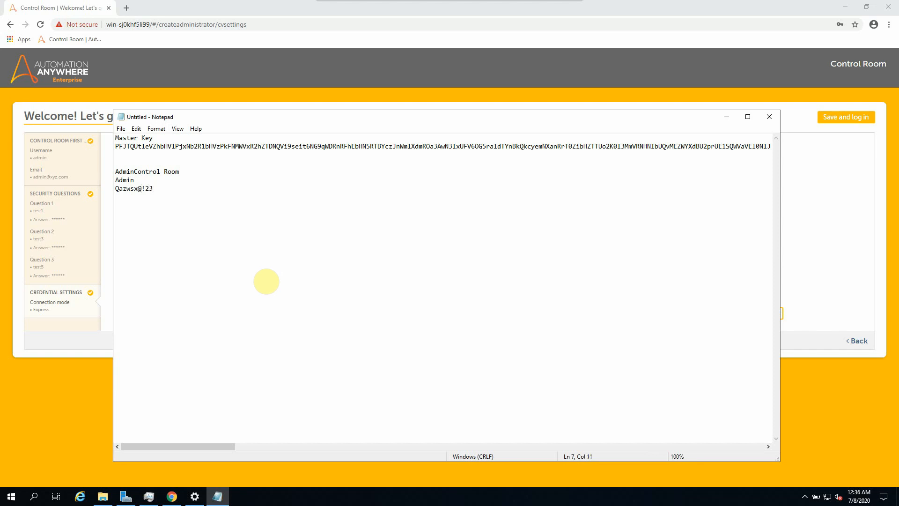
Step: Save the notes to the Desktop as 'Control Room AA' and minimize Notepad
{"action": "key", "text": "ctrl+s"}
{"action": "left_click", "coordinate": [149, 205]}
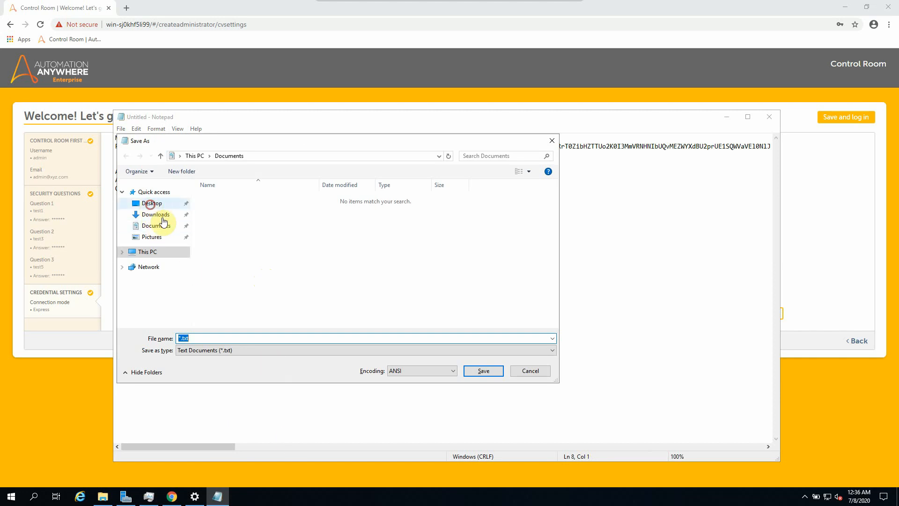
{"action": "left_click", "coordinate": [223, 337]}
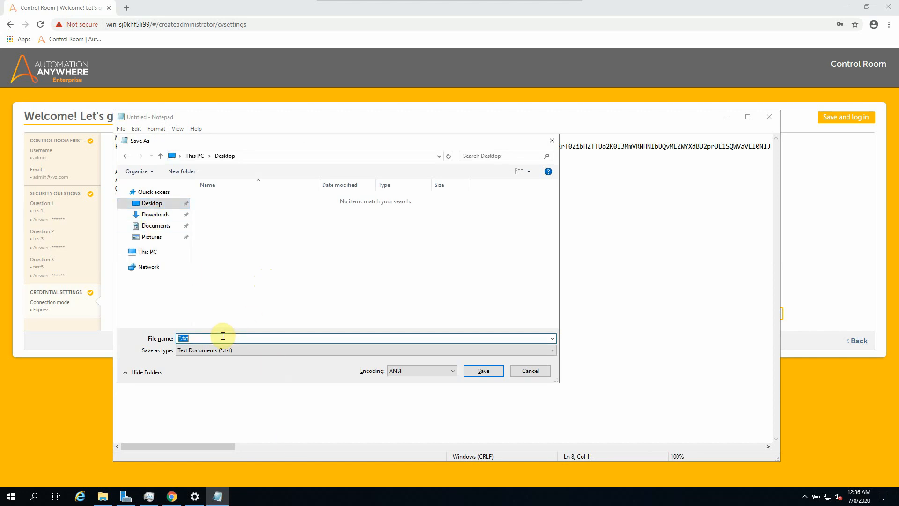
{"action": "type", "text": "AdAA"}
{"action": "key", "text": "Return"}
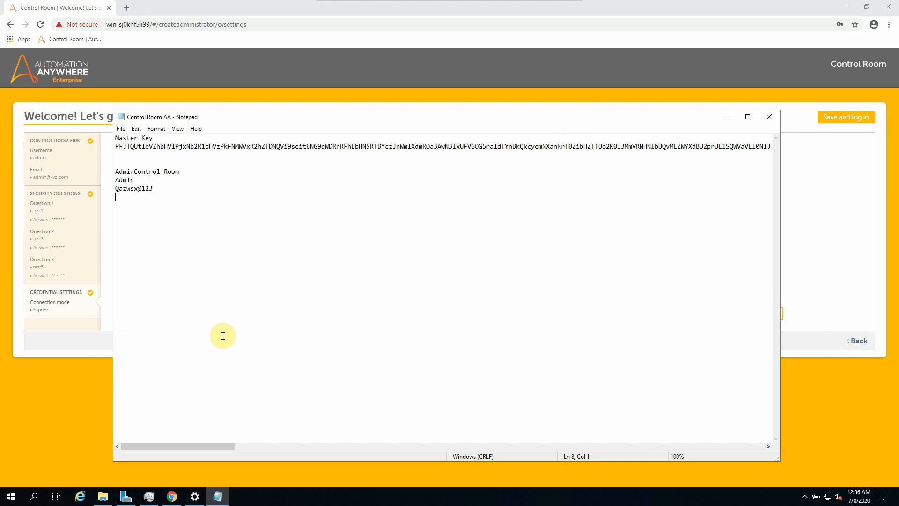
{"action": "left_click", "coordinate": [229, 496]}
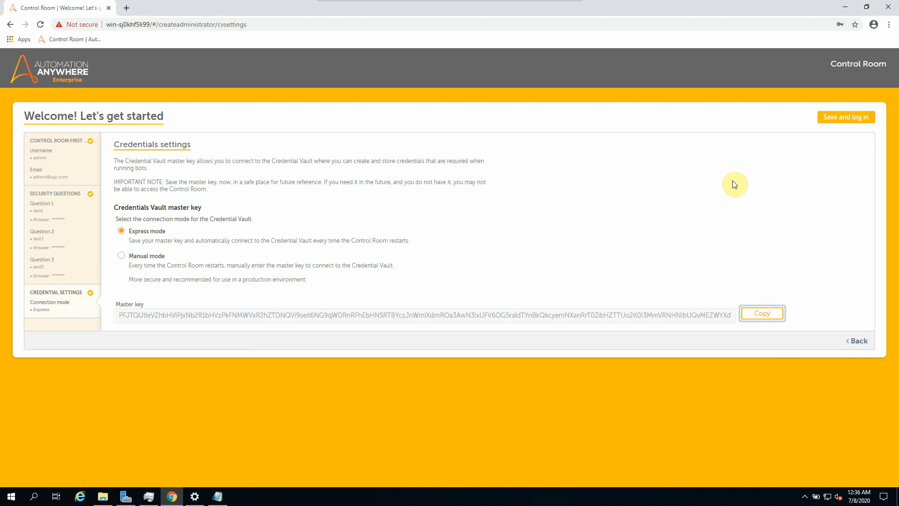
Step: Save settings and log in without saving the password, then lowercase the noted admin username
{"action": "left_click", "coordinate": [837, 119]}
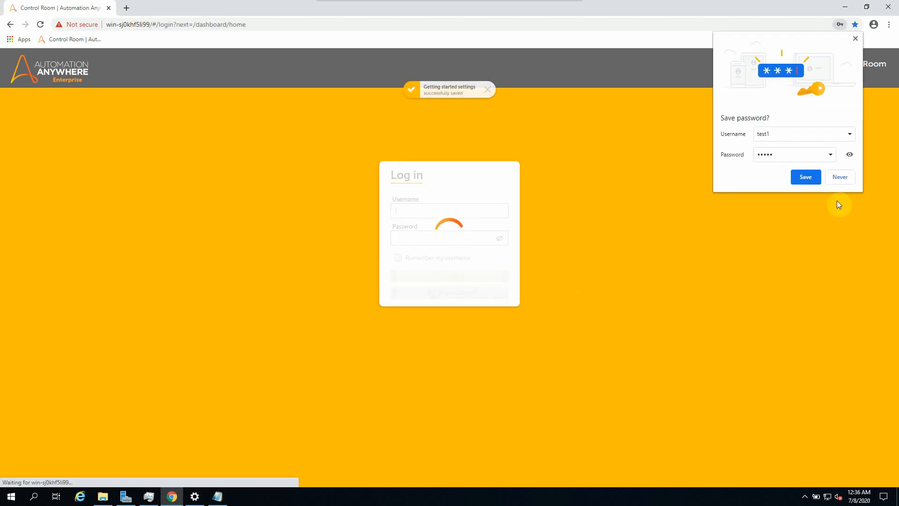
{"action": "left_click", "coordinate": [844, 178]}
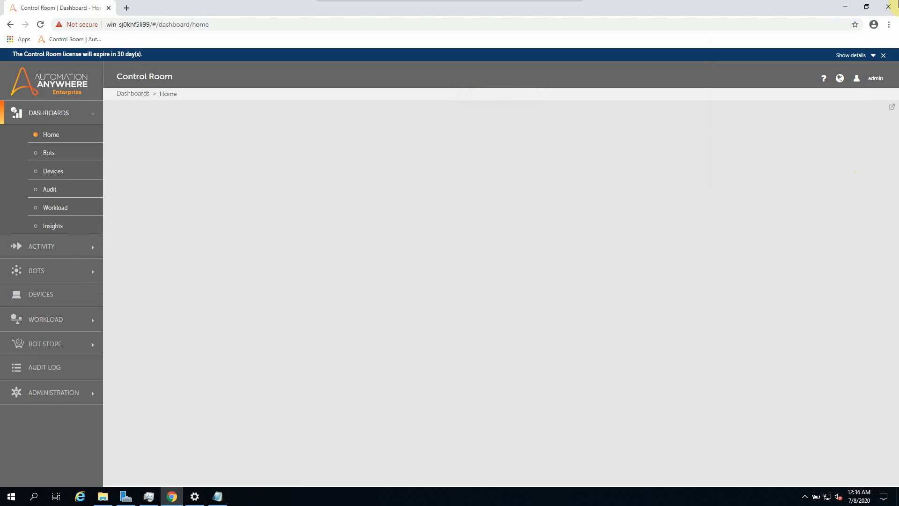
{"action": "left_click", "coordinate": [217, 496]}
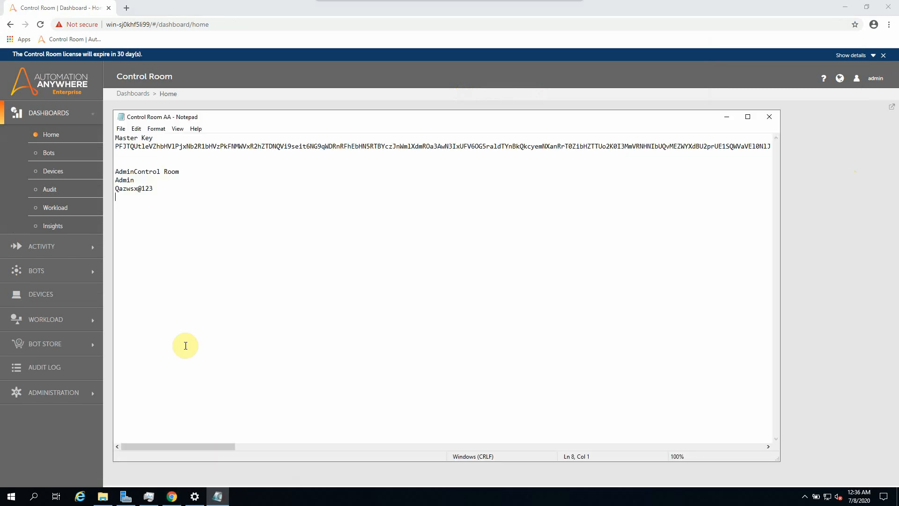
{"action": "left_click", "coordinate": [119, 181]}
{"action": "key", "text": "BackSpace"}
{"action": "type", "text": "a"}
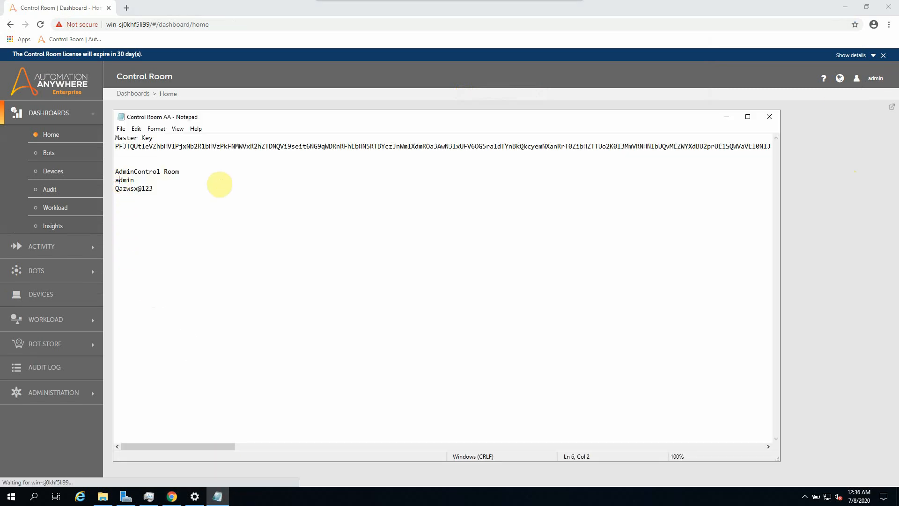
{"action": "left_click", "coordinate": [877, 316]}
Step: Check the Administration Licenses page, then go to Users to create a new user
{"action": "left_click", "coordinate": [53, 392]}
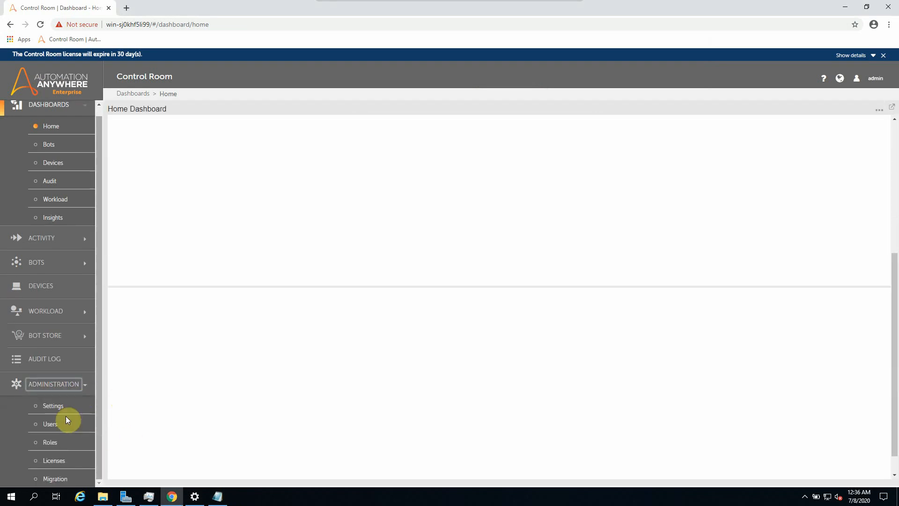
{"action": "left_click", "coordinate": [59, 470]}
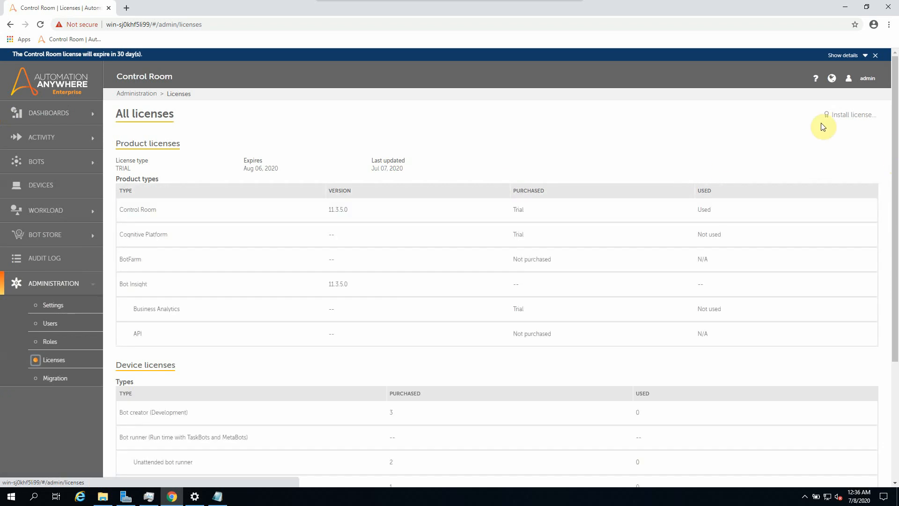
{"action": "scroll", "coordinate": [300, 300], "scroll_direction": "down", "scroll_amount": 4}
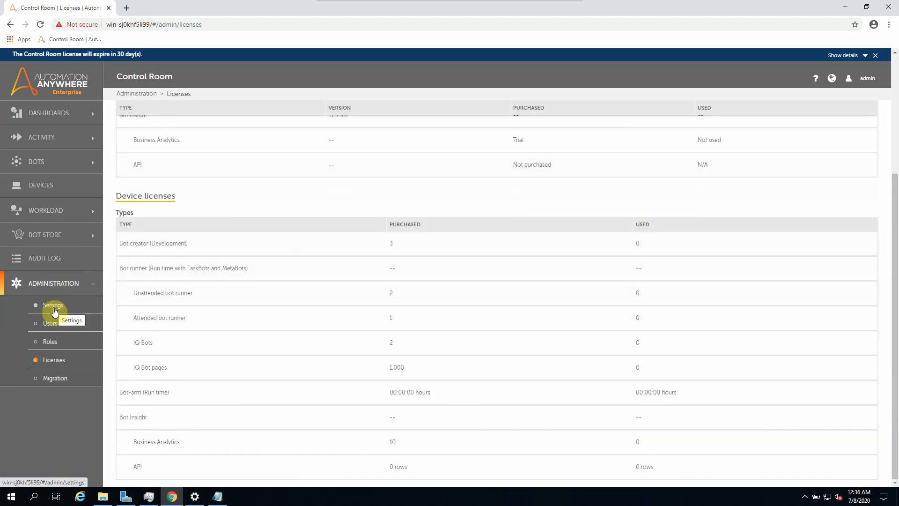
{"action": "left_click", "coordinate": [50, 323]}
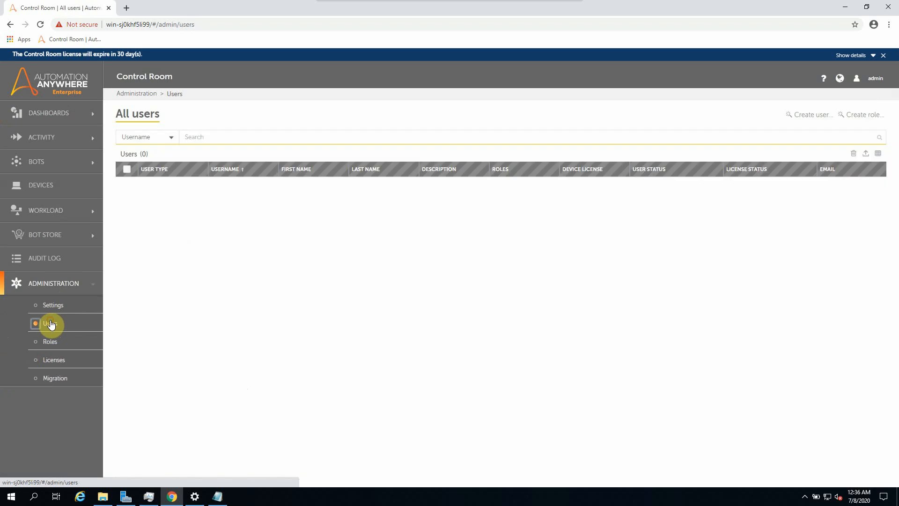
{"action": "left_click", "coordinate": [806, 116]}
Step: Enter the new bot user's username, matching passwords and e-mail address
{"action": "left_click", "coordinate": [187, 223]}
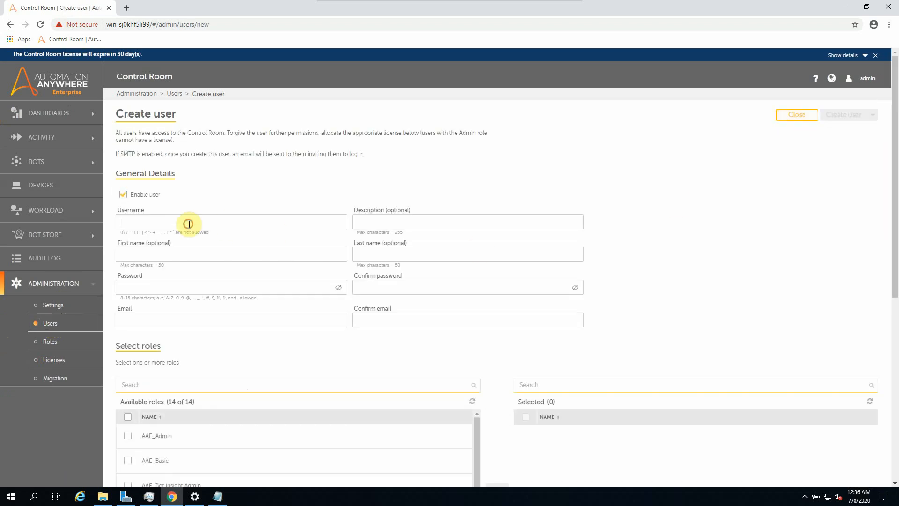
{"action": "type", "text": "bots01"}
{"action": "left_click", "coordinate": [206, 288]}
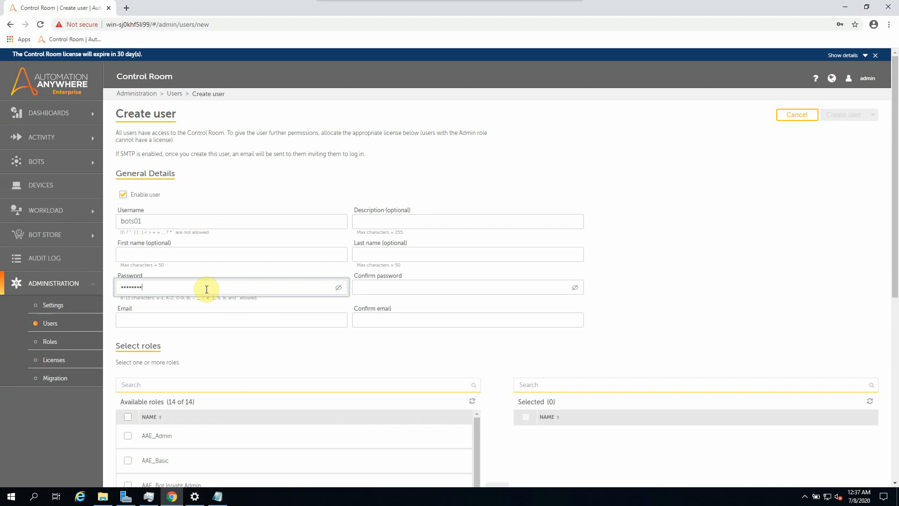
{"action": "key", "text": "Tab"}
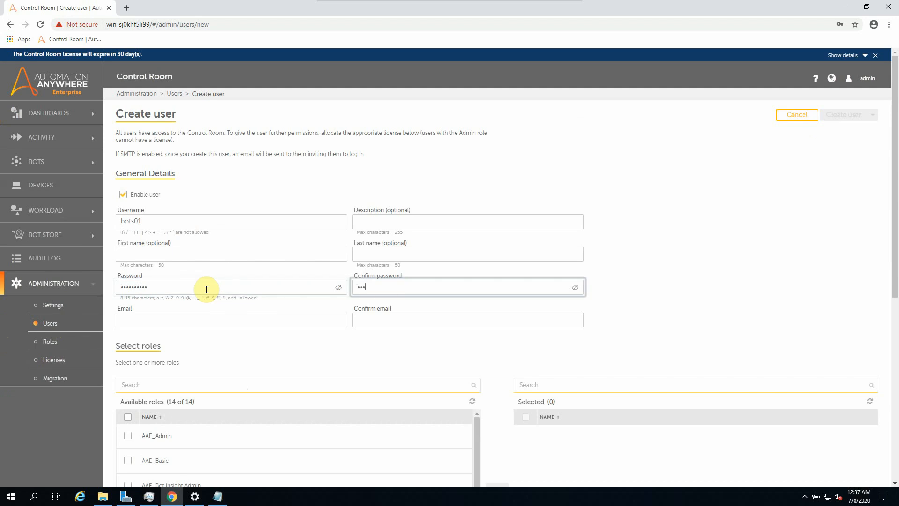
{"action": "type", "text": "•••••••••"}
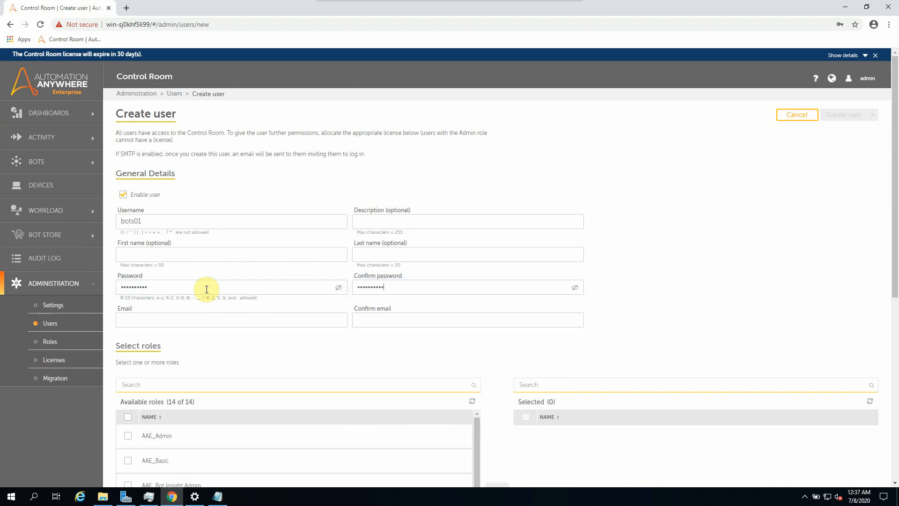
{"action": "left_click", "coordinate": [177, 318]}
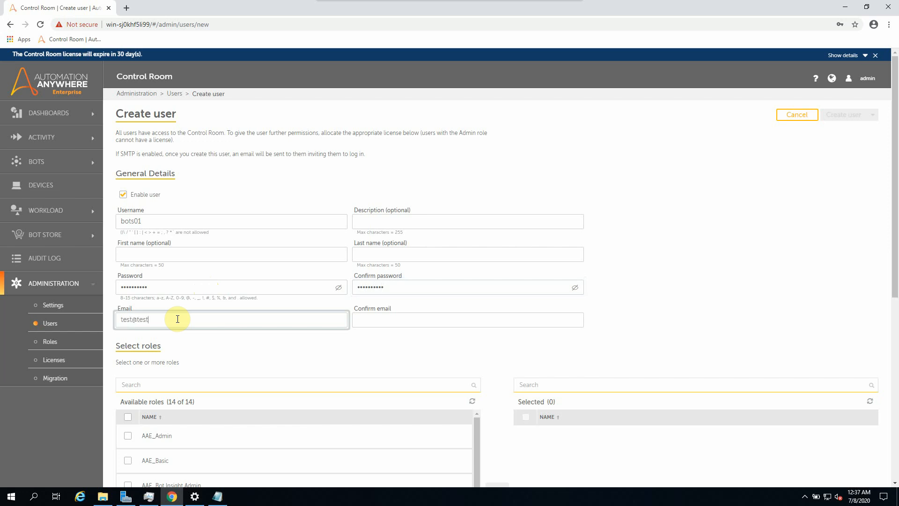
{"action": "key", "text": "Tab"}
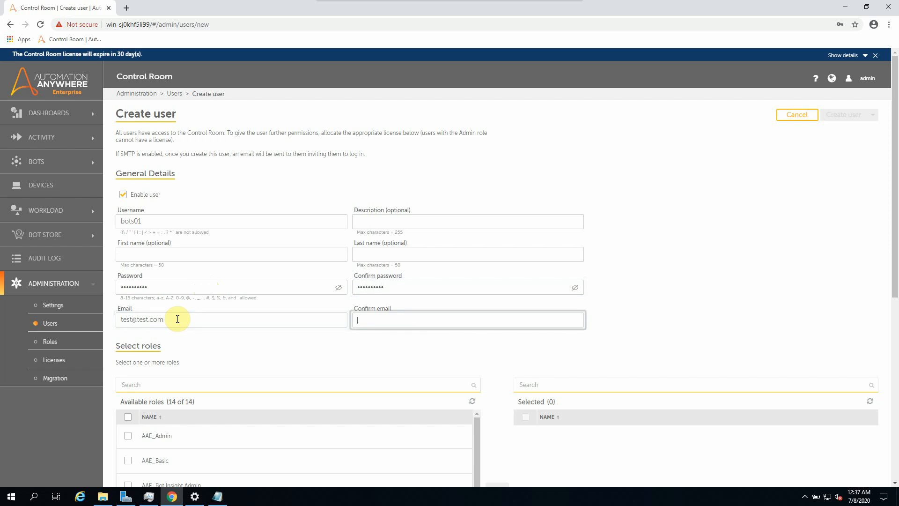
{"action": "type", "text": "test@test.com"}
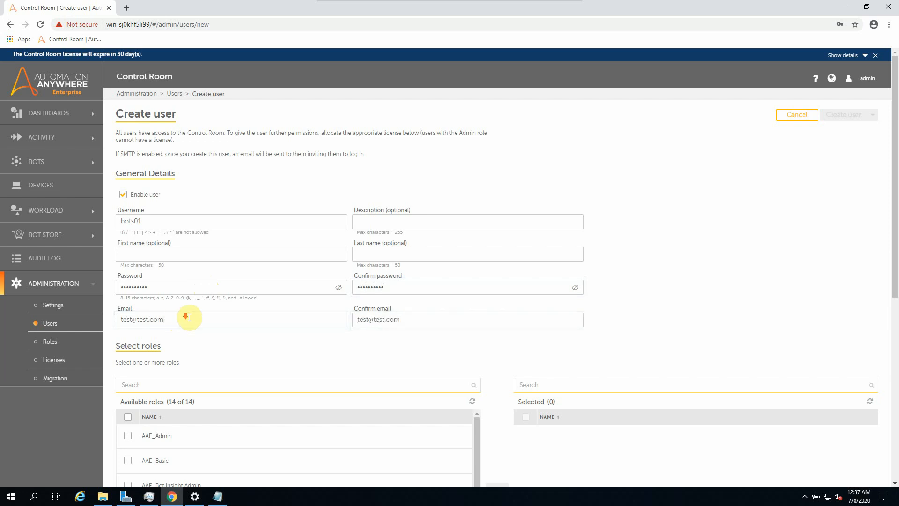
Step: Assign AAE_Basic and the AAE_IQ Bot Admin, Services and Validator roles to the user
{"action": "scroll", "coordinate": [187, 315], "scroll_direction": "down", "scroll_amount": 4}
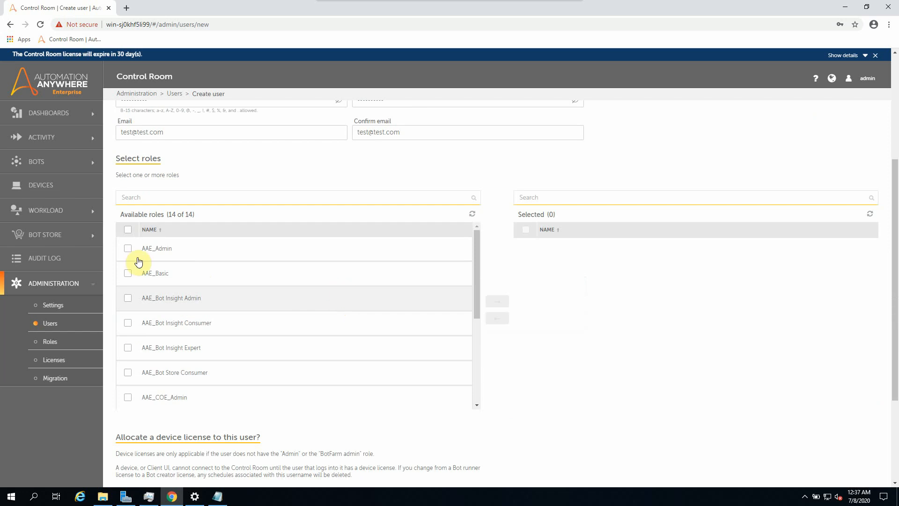
{"action": "left_click", "coordinate": [128, 274]}
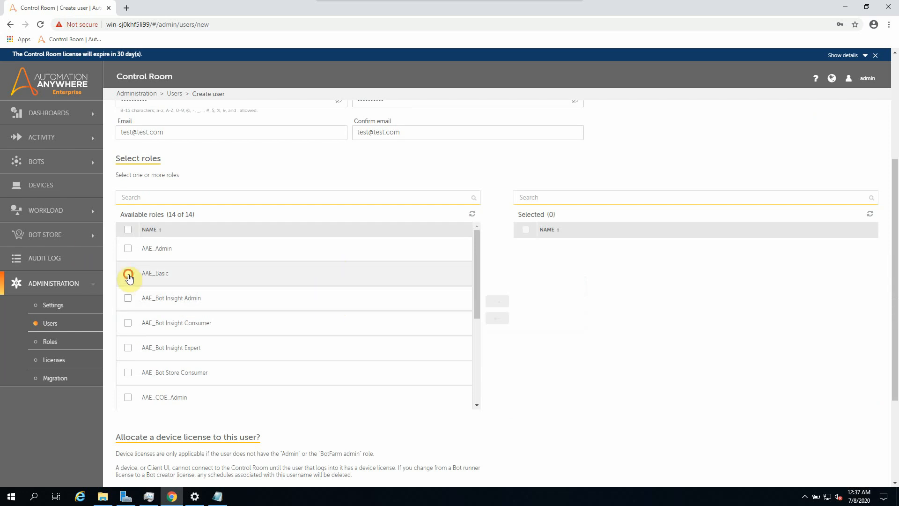
{"action": "left_click", "coordinate": [497, 301]}
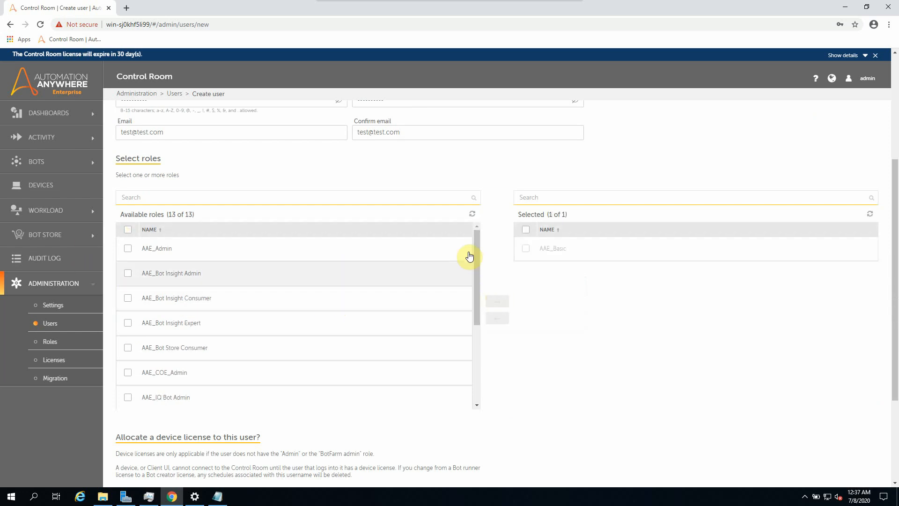
{"action": "left_click_drag", "start_coordinate": [476, 246], "coordinate": [476, 292]}
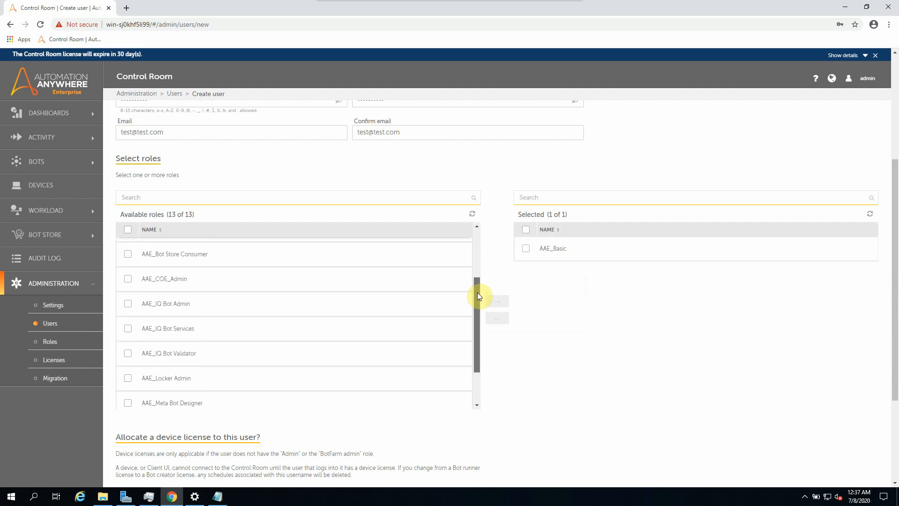
{"action": "left_click", "coordinate": [128, 303]}
{"action": "left_click", "coordinate": [128, 328]}
{"action": "left_click", "coordinate": [127, 353]}
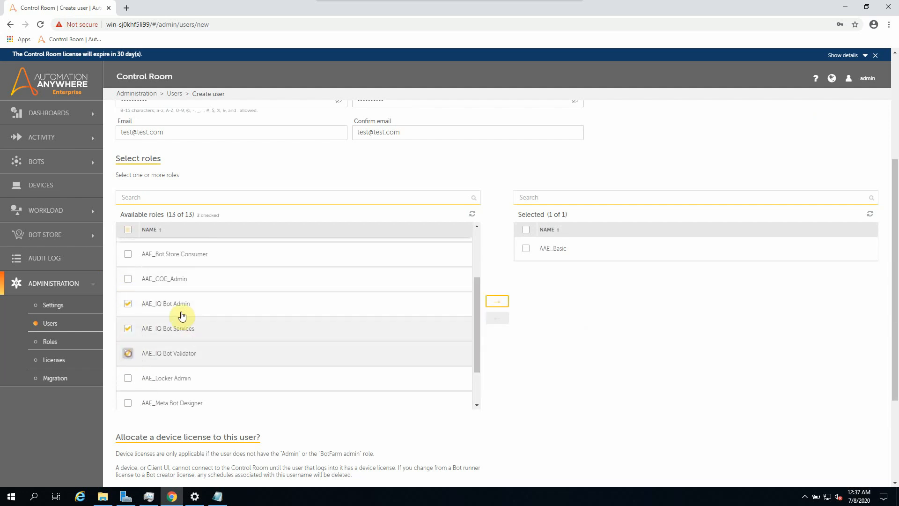
{"action": "left_click", "coordinate": [497, 301]}
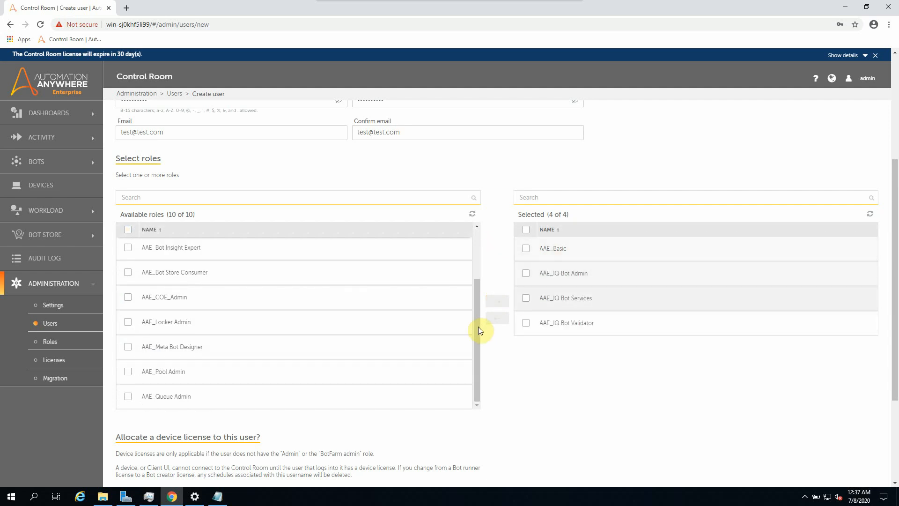
Step: Give the new user a Bot creator device license
{"action": "scroll", "coordinate": [504, 340], "scroll_direction": "down", "scroll_amount": 3}
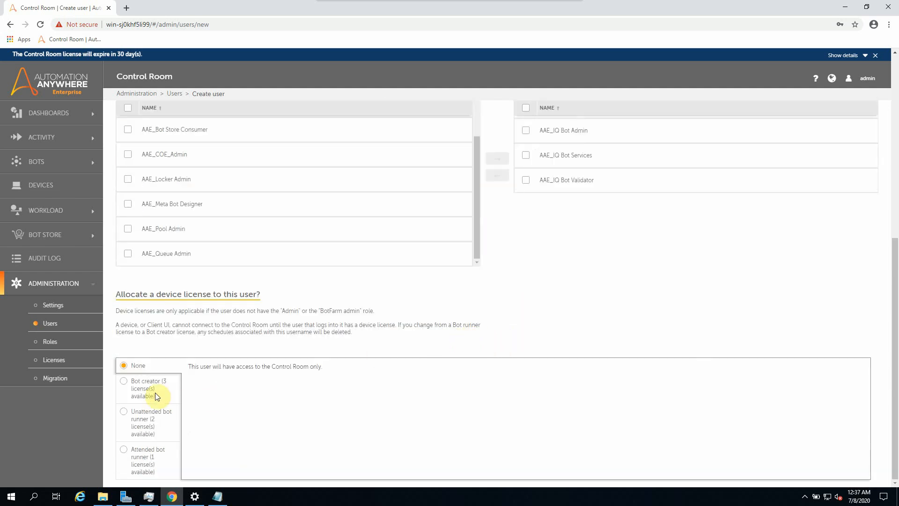
{"action": "left_click", "coordinate": [127, 383]}
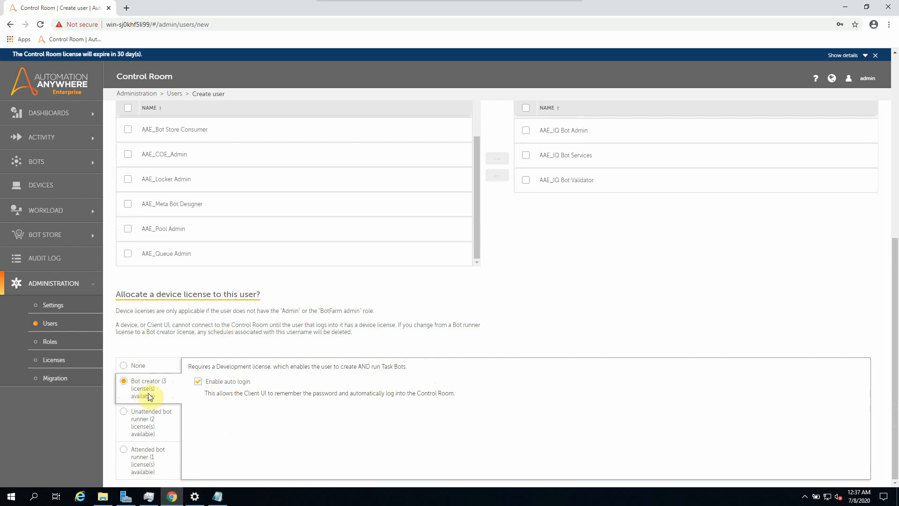
{"action": "scroll", "coordinate": [455, 392], "scroll_direction": "up", "scroll_amount": 7}
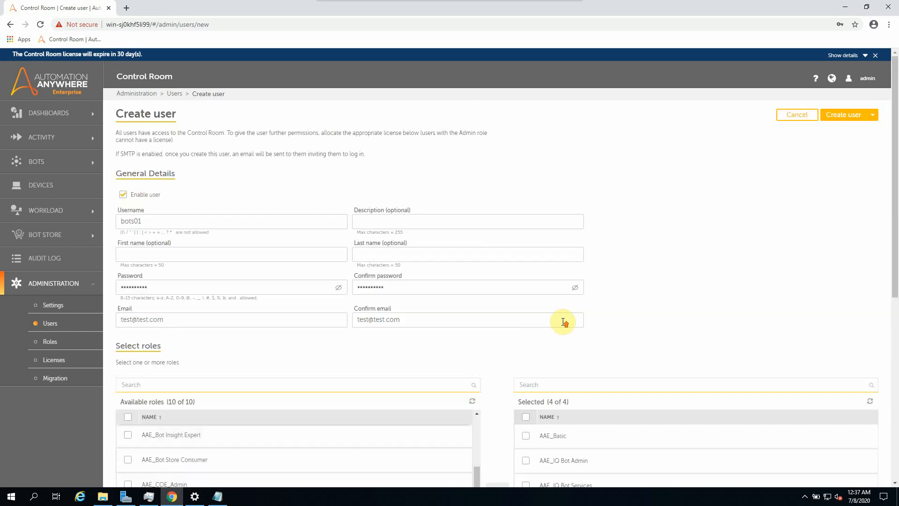
Step: Create the new user and log out of the admin account
{"action": "left_click", "coordinate": [849, 118]}
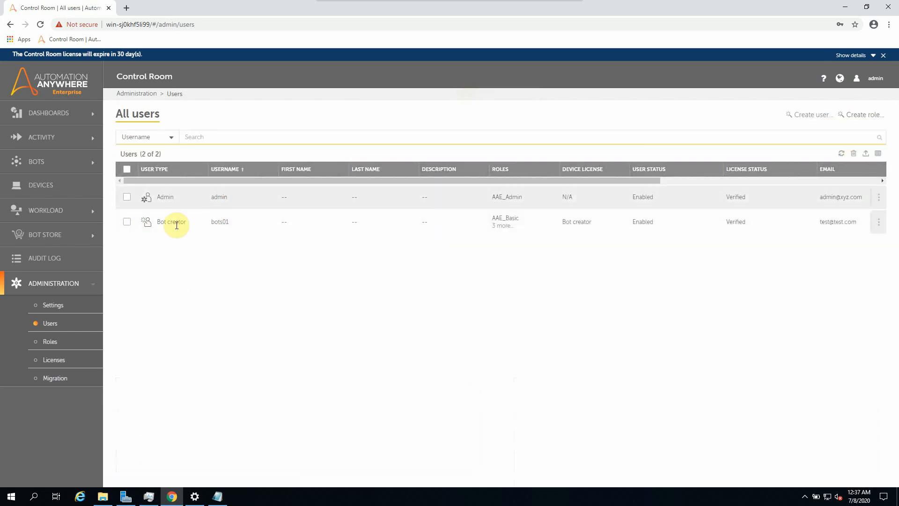
{"action": "left_click", "coordinate": [873, 83]}
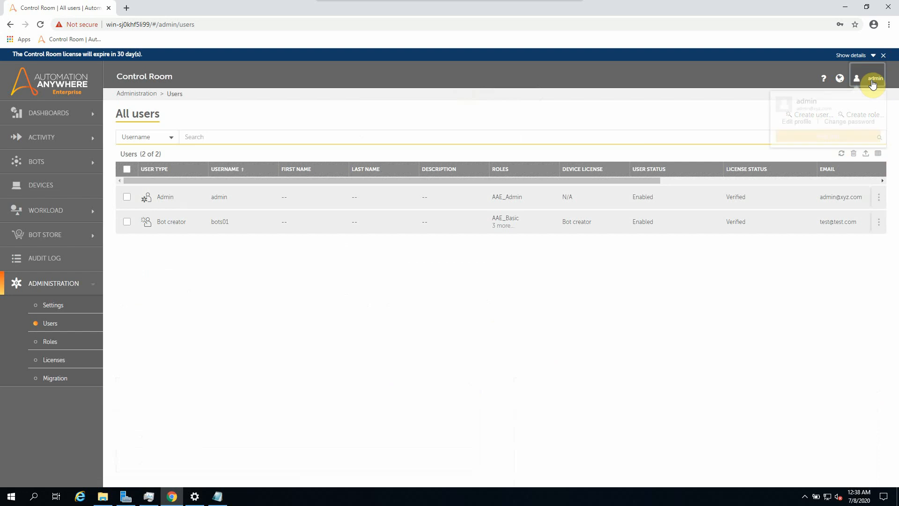
{"action": "left_click", "coordinate": [822, 139]}
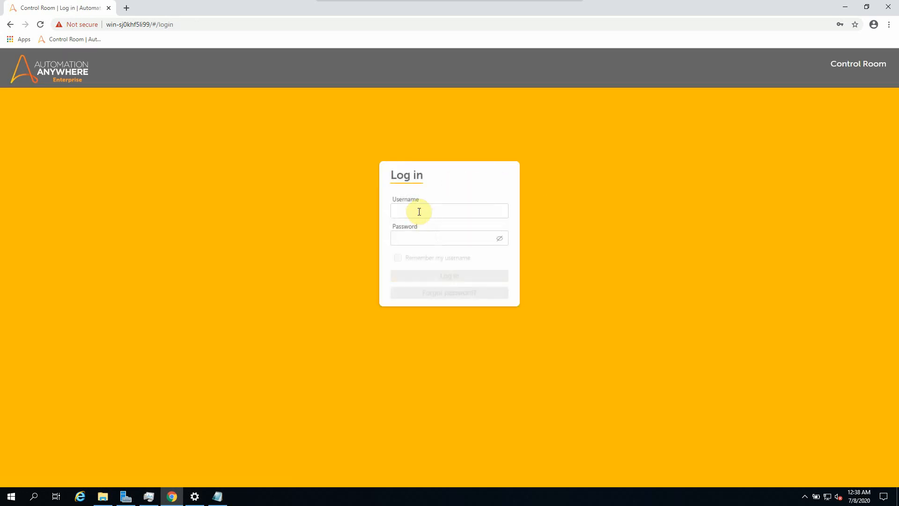
Step: Log in to Control Room as the new bots01 user
{"action": "type", "text": "bots01"}
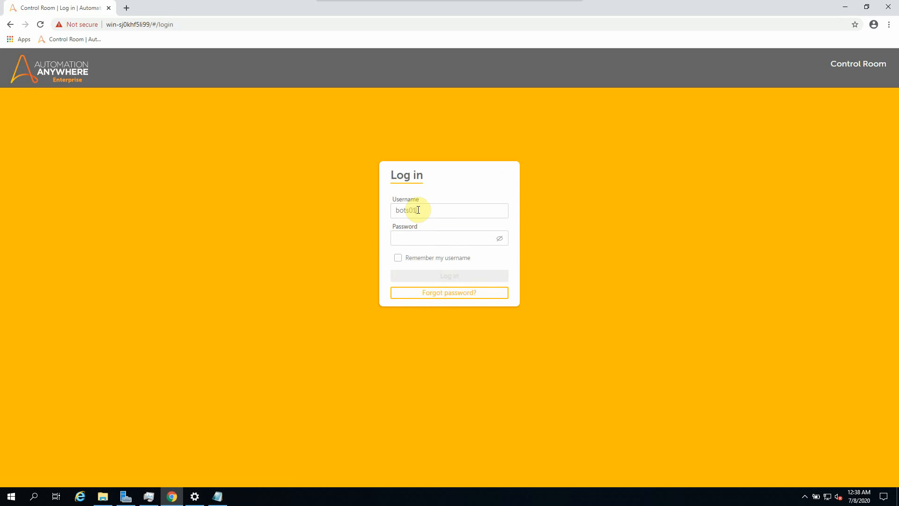
{"action": "key", "text": "Tab"}
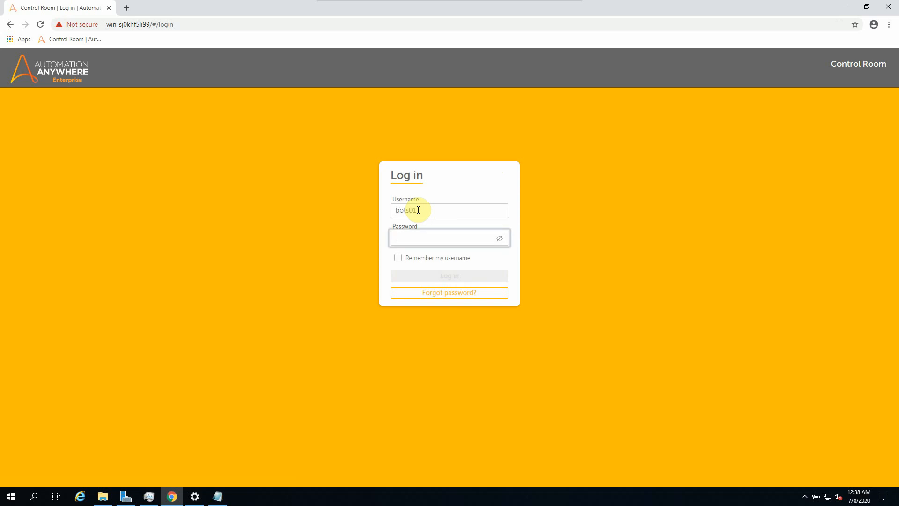
{"action": "type", "text": "••"}
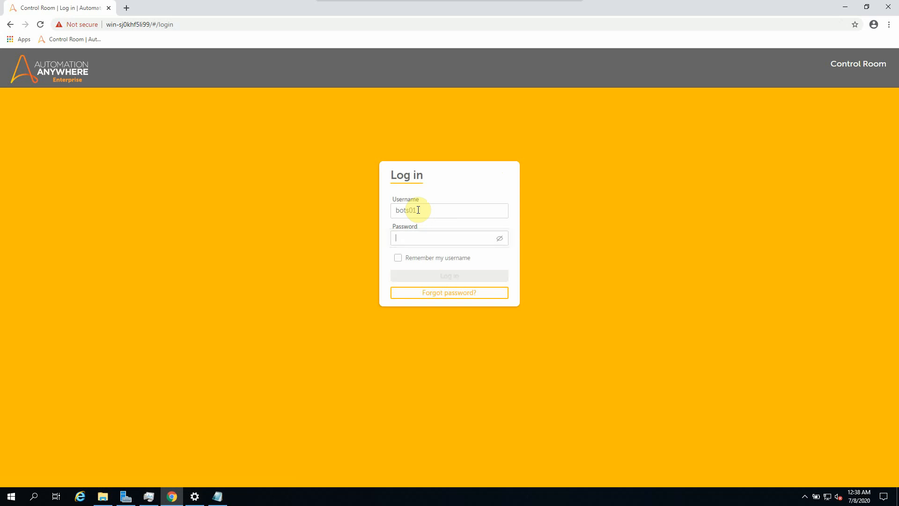
{"action": "type", "text": "•"}
{"action": "key", "text": "BackSpace"}
{"action": "key", "text": "BackSpace"}
{"action": "key", "text": "BackSpace"}
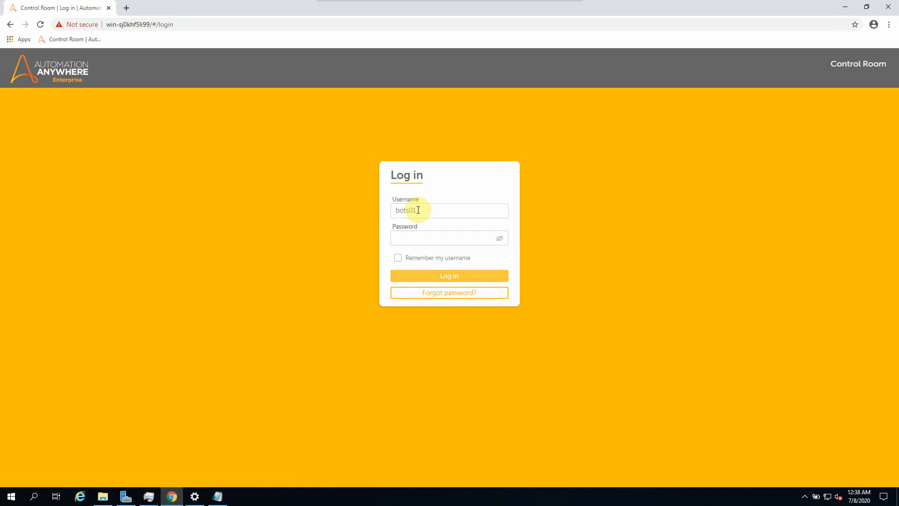
{"action": "type", "text": "••"}
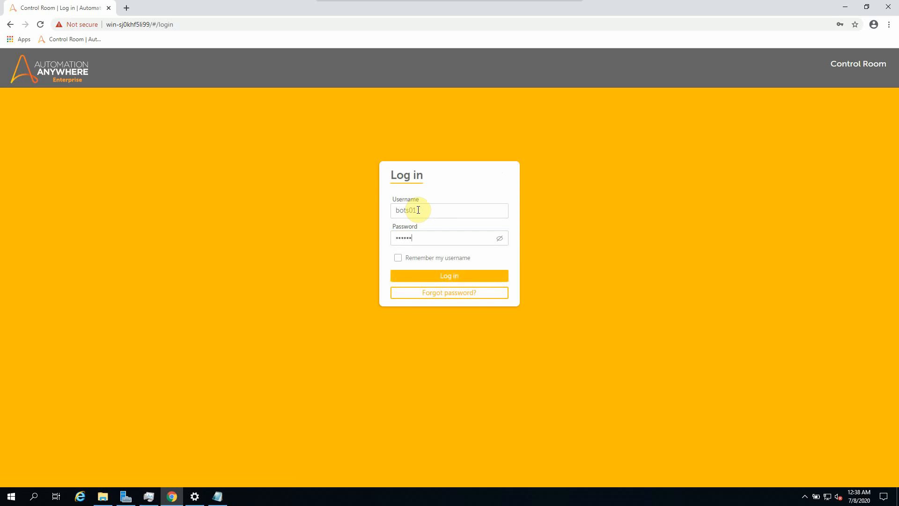
{"action": "left_click", "coordinate": [434, 276]}
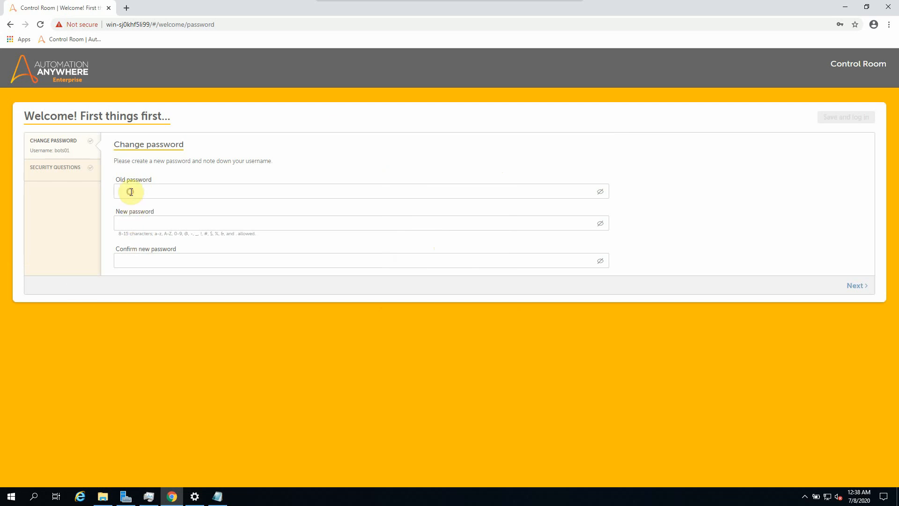
Step: Change the first-login password by entering the old, new and confirmed passwords
{"action": "key", "text": "BackSpace"}
{"action": "type", "text": "*"}
{"action": "key", "text": "Tab"}
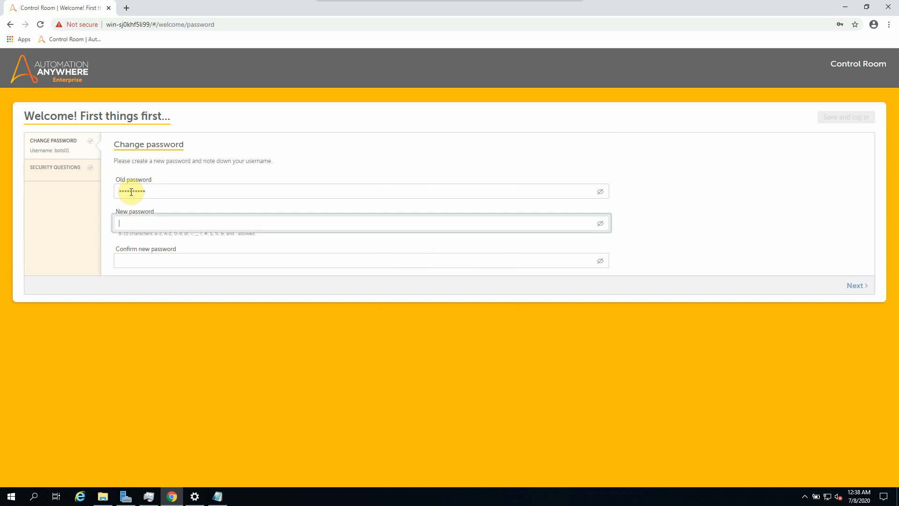
{"action": "type", "text": "**"}
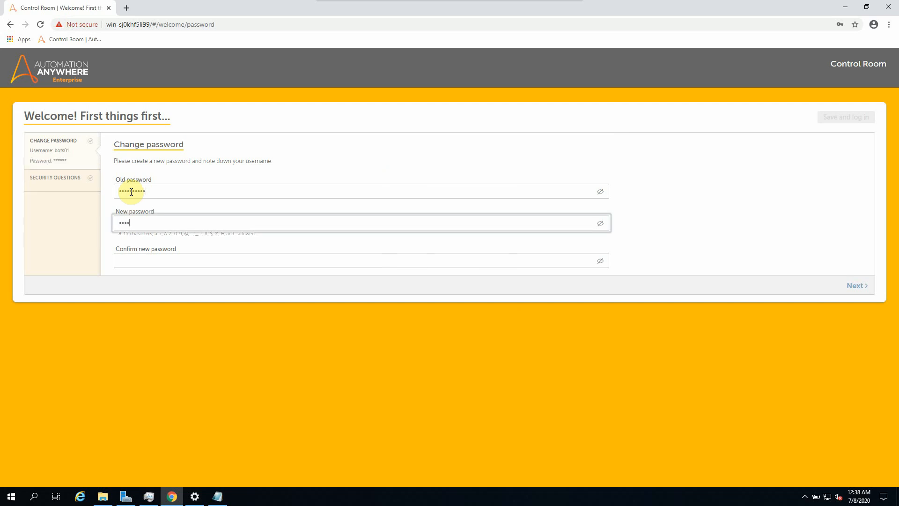
{"action": "key", "text": "BackSpace"}
{"action": "key", "text": "BackSpace"}
{"action": "key", "text": "BackSpace"}
{"action": "type", "text": "**"}
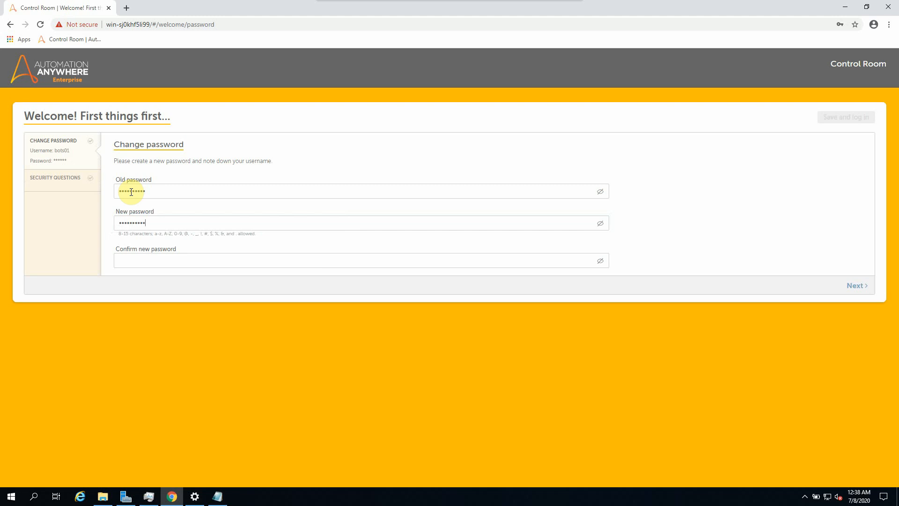
{"action": "key", "text": "Tab"}
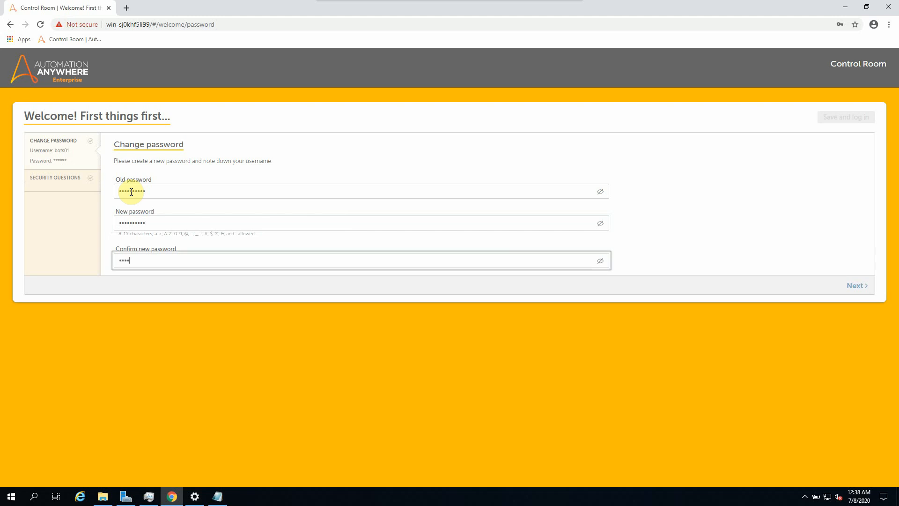
{"action": "type", "text": "*********"}
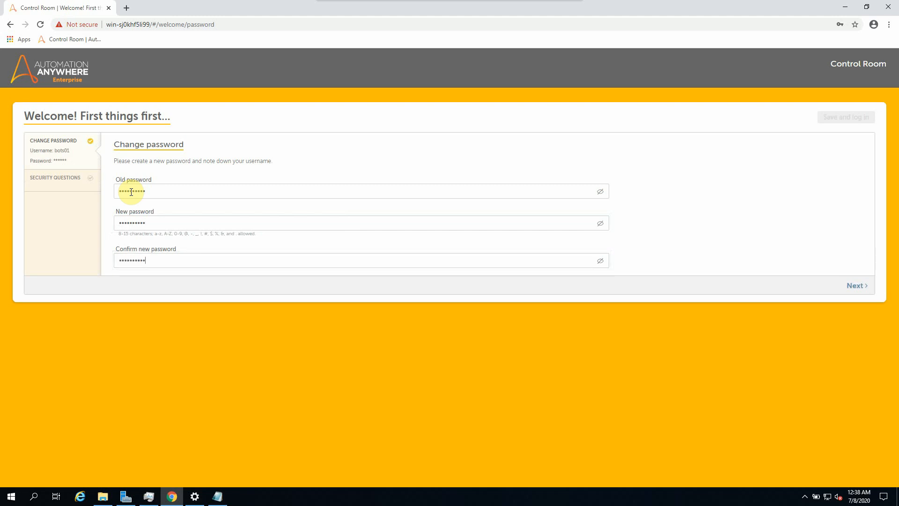
{"action": "left_click", "coordinate": [302, 258]}
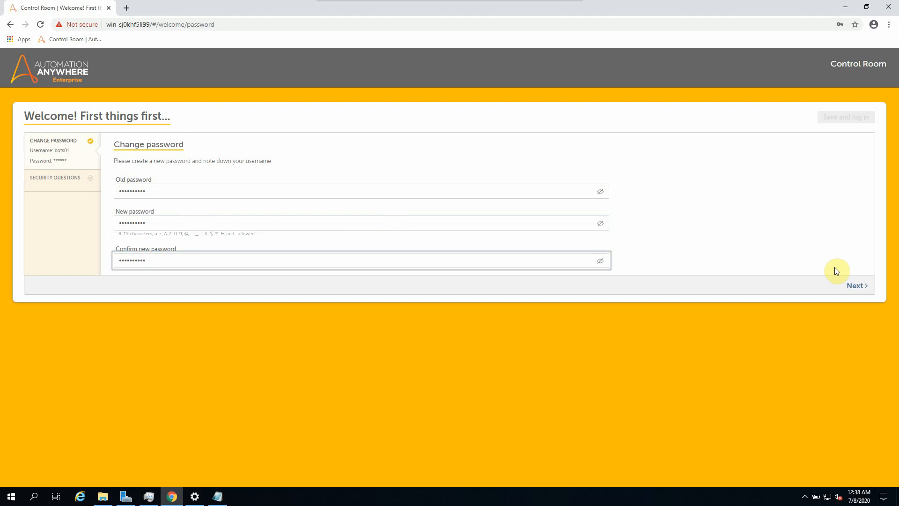
{"action": "left_click", "coordinate": [846, 288]}
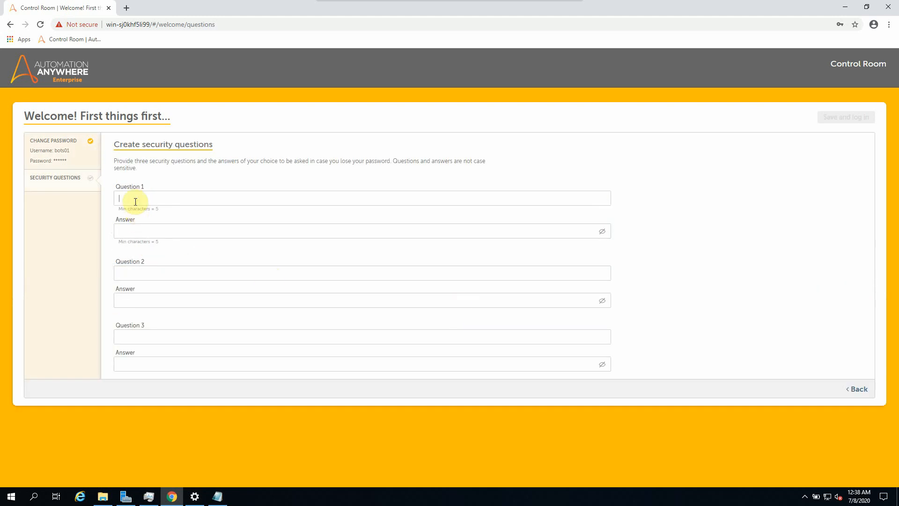
Step: Answer security questions test1, test3 and test5, then save and log in
{"action": "key", "text": "Tab"}
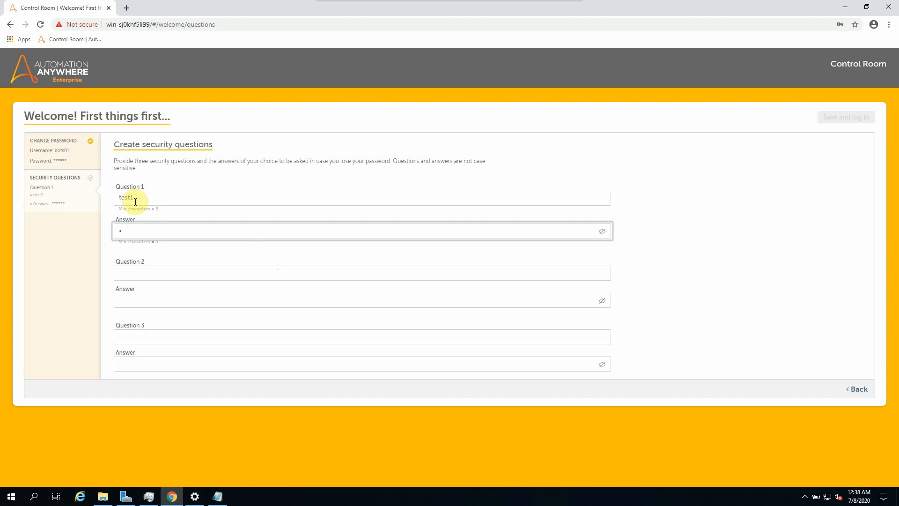
{"action": "key", "text": "Tab"}
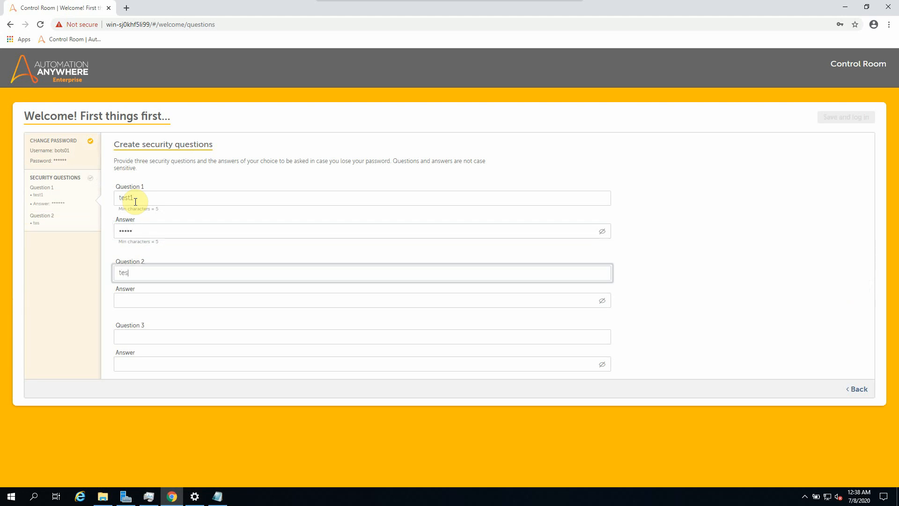
{"action": "key", "text": "Tab"}
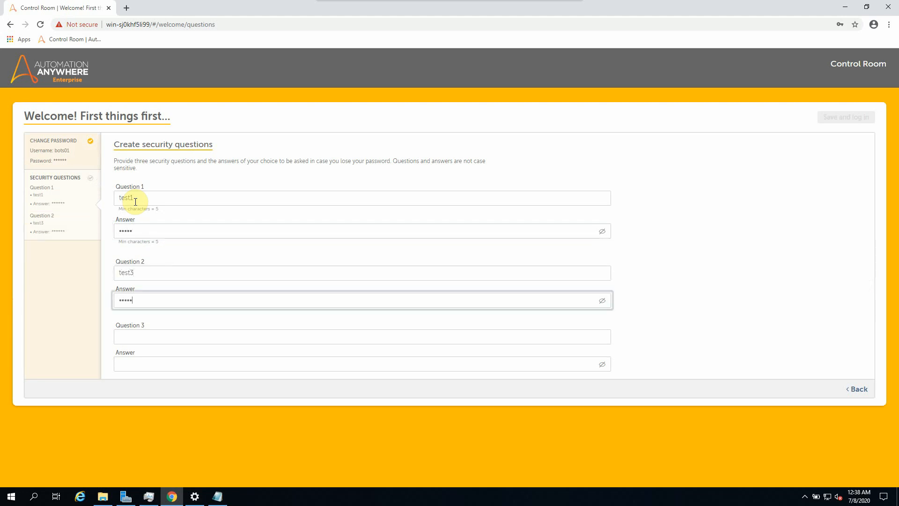
{"action": "key", "text": "Tab"}
{"action": "key", "text": "Tab"}
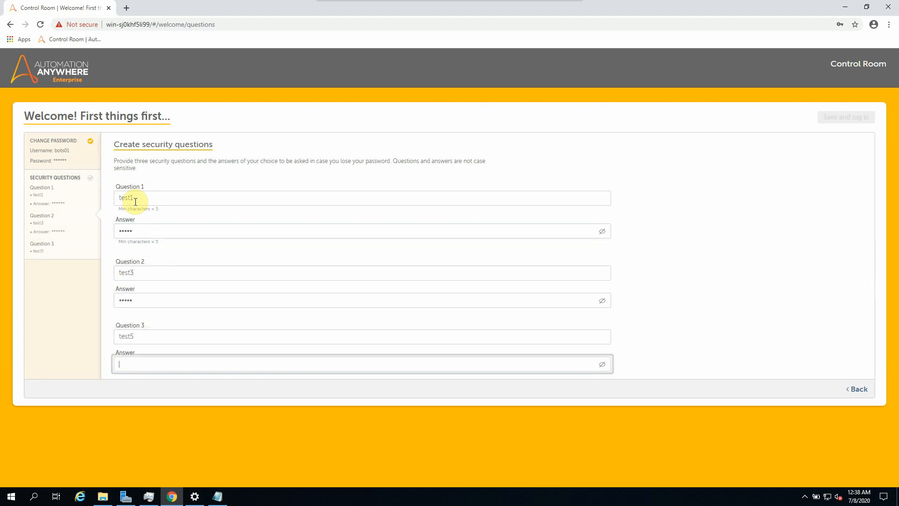
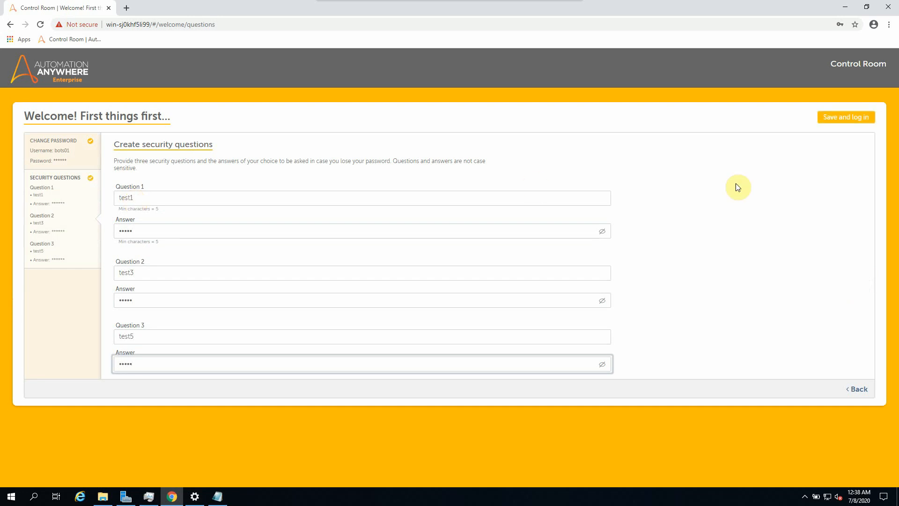
{"action": "left_click", "coordinate": [845, 117]}
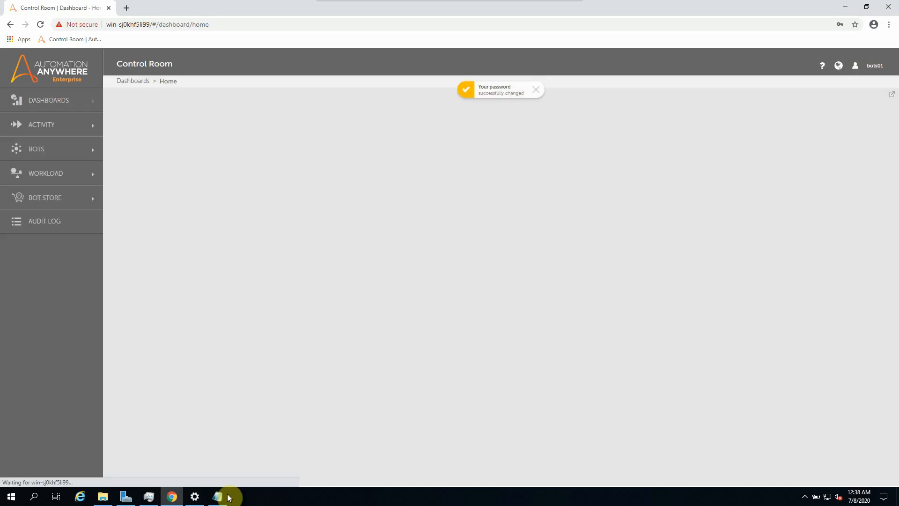
Step: Add the bots01 username and password to the notes, then open the dashboard's account menu
{"action": "left_click", "coordinate": [218, 496]}
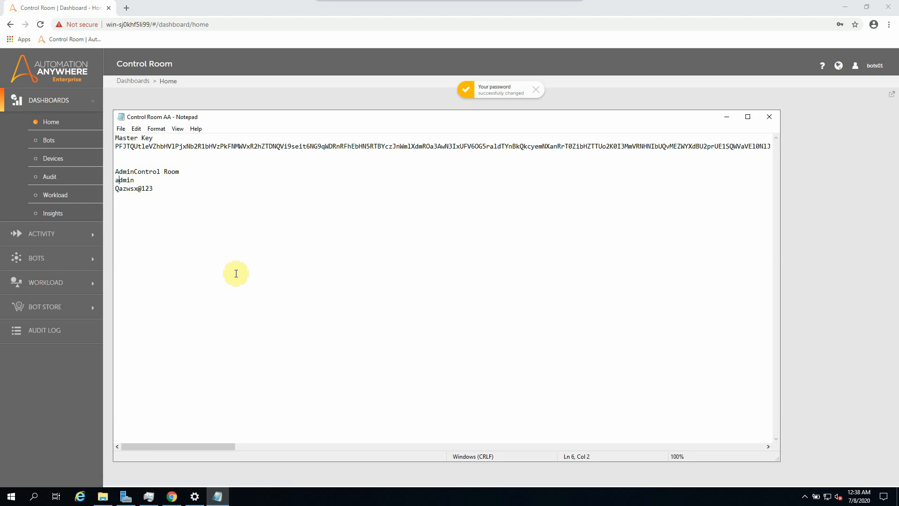
{"action": "left_click", "coordinate": [223, 263]}
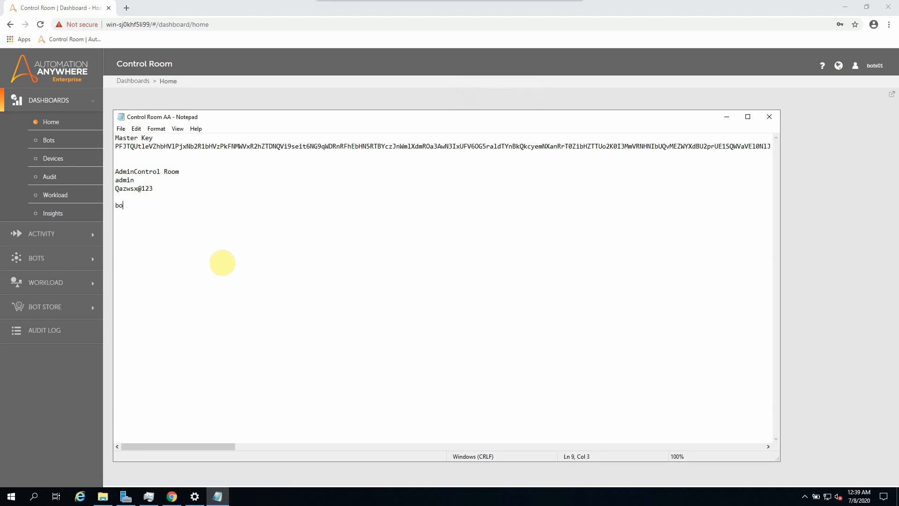
{"action": "type", "text": "bots01"}
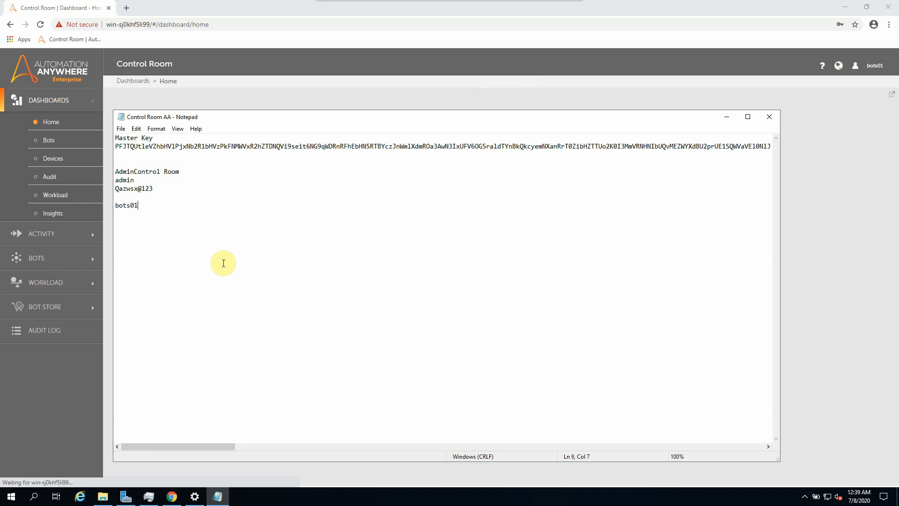
{"action": "key", "text": "Return"}
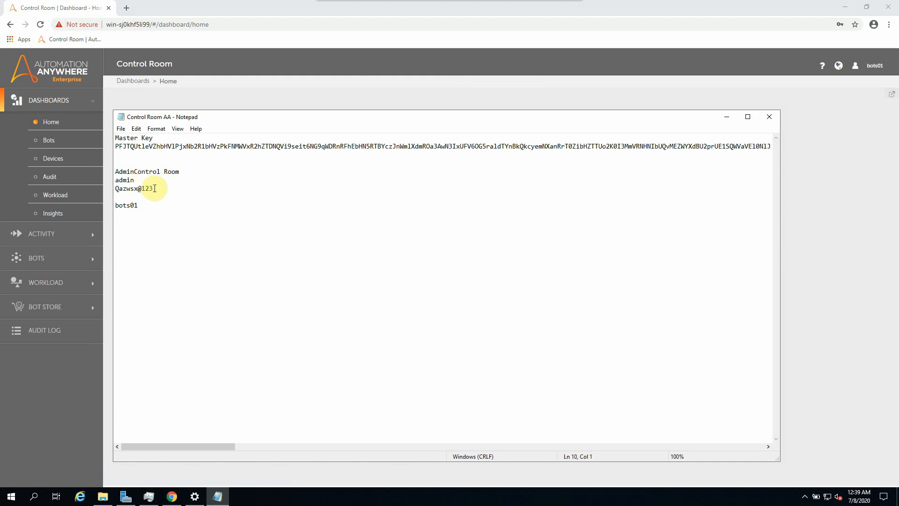
{"action": "left_click_drag", "start_coordinate": [153, 188], "coordinate": [100, 188]}
{"action": "key", "text": "ctrl+c"}
{"action": "left_click", "coordinate": [122, 220]}
{"action": "key", "text": "ctrl+v"}
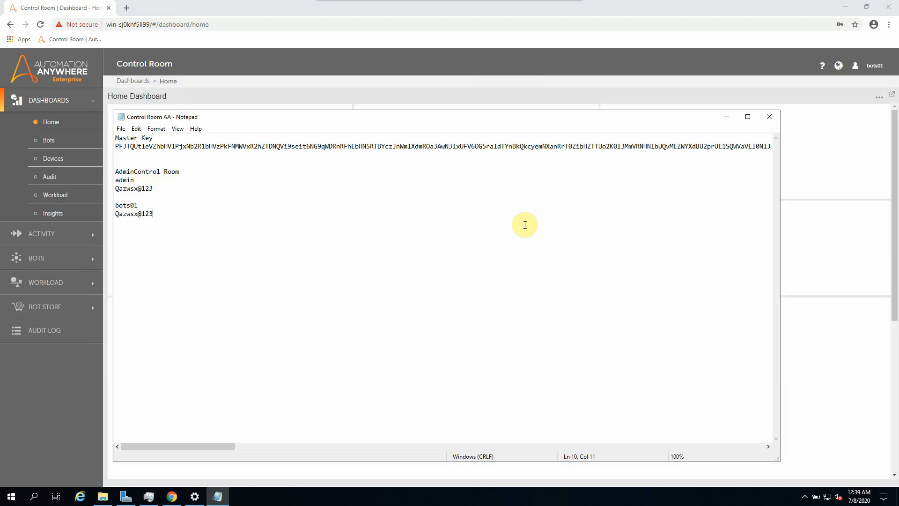
{"action": "left_click", "coordinate": [790, 96]}
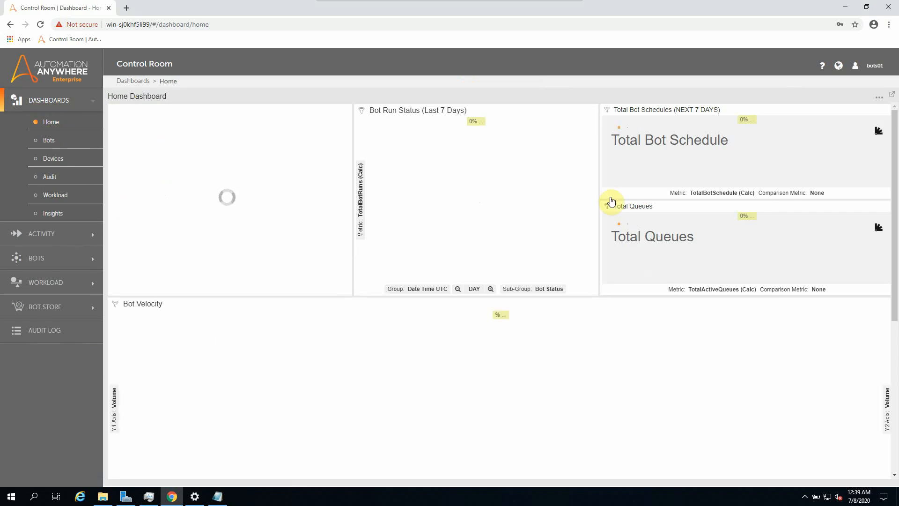
{"action": "left_click", "coordinate": [869, 69]}
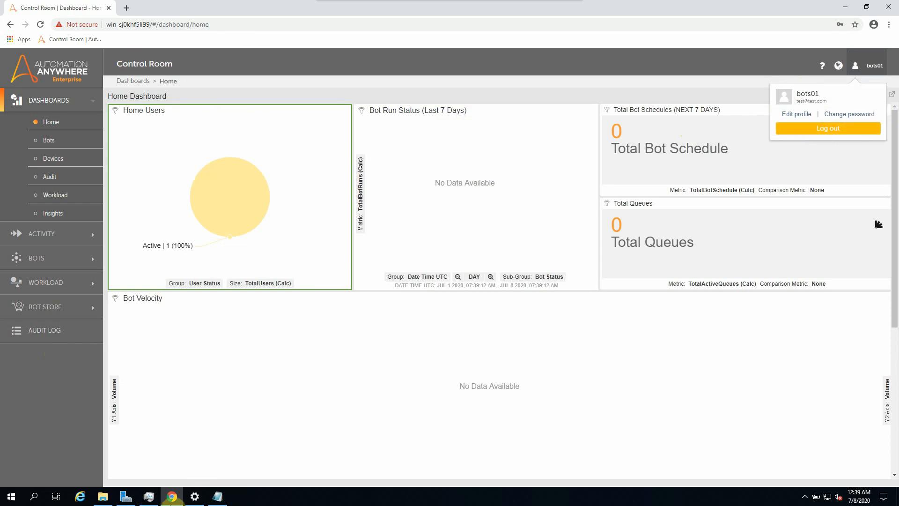
Step: Log out of Control Room and run AAE_Client_11.3.5 from Installation Setup\Client in File Explorer
{"action": "left_click", "coordinate": [813, 128]}
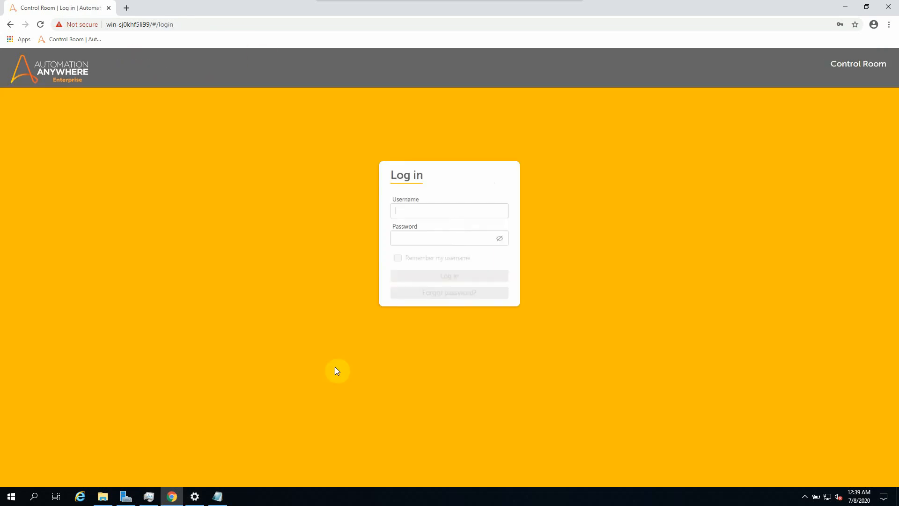
{"action": "left_click", "coordinate": [172, 496]}
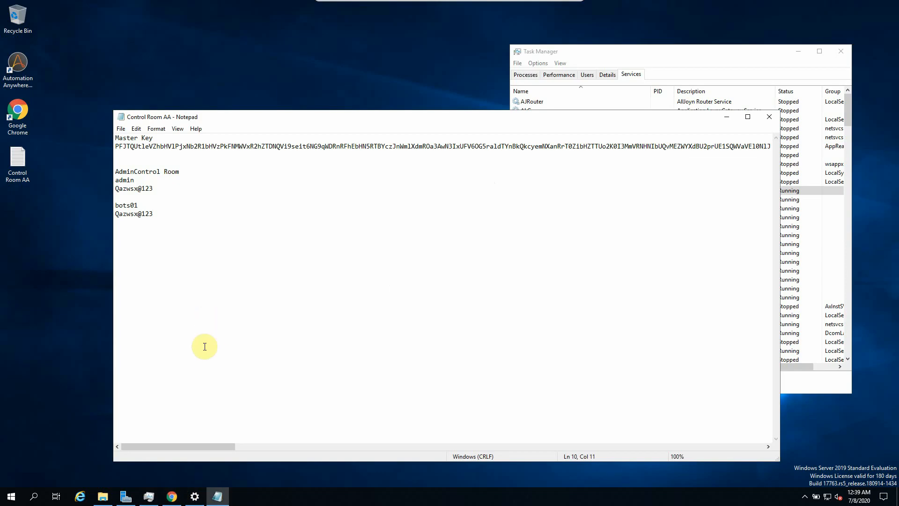
{"action": "left_click", "coordinate": [96, 492]}
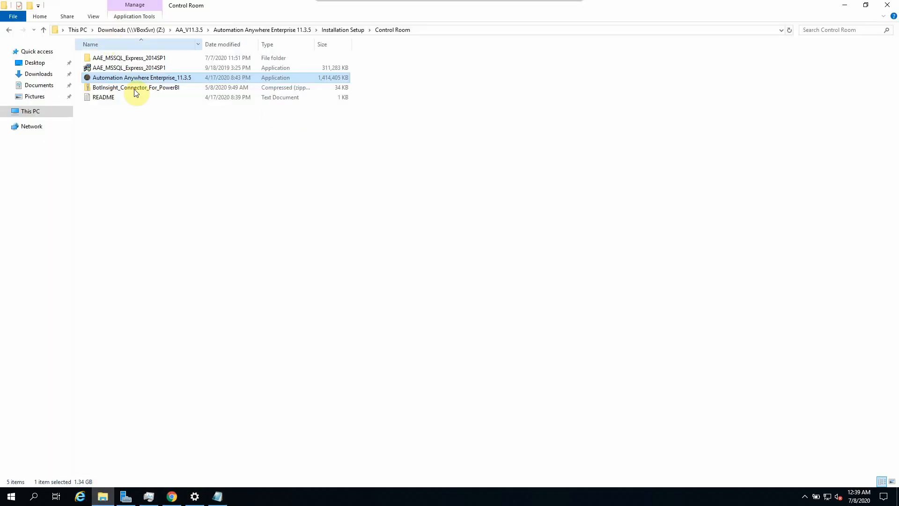
{"action": "left_click", "coordinate": [274, 29]}
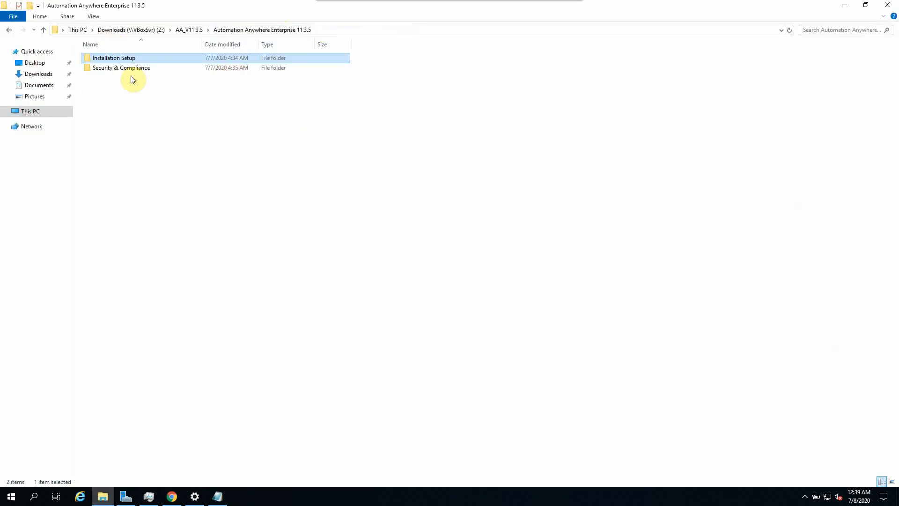
{"action": "double_click", "coordinate": [114, 59]}
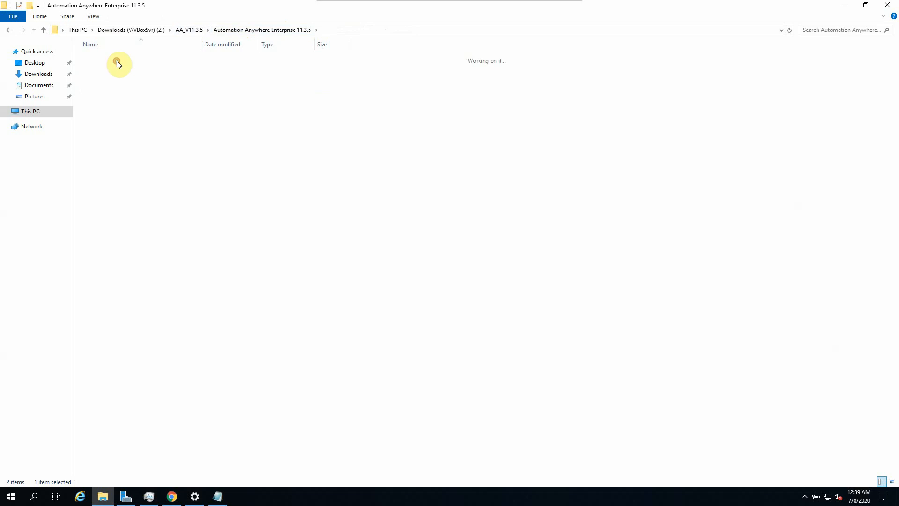
{"action": "double_click", "coordinate": [107, 58]}
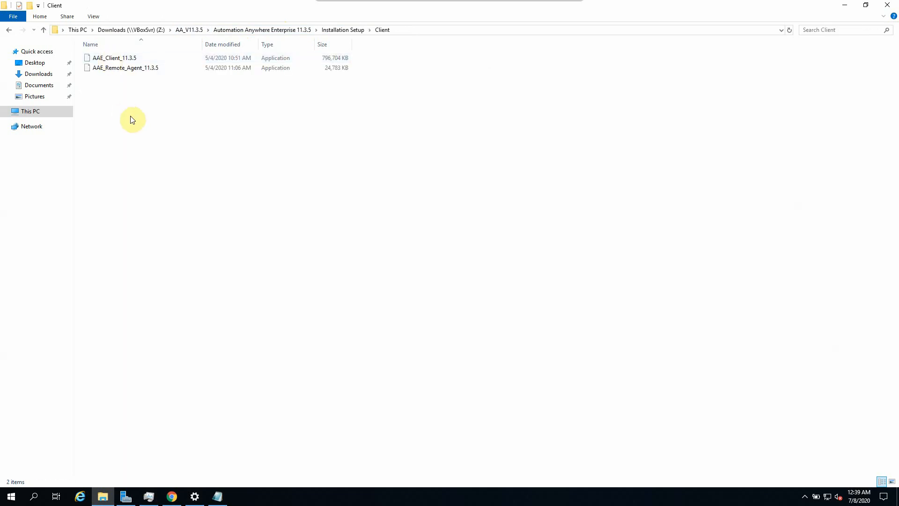
{"action": "left_click", "coordinate": [124, 62]}
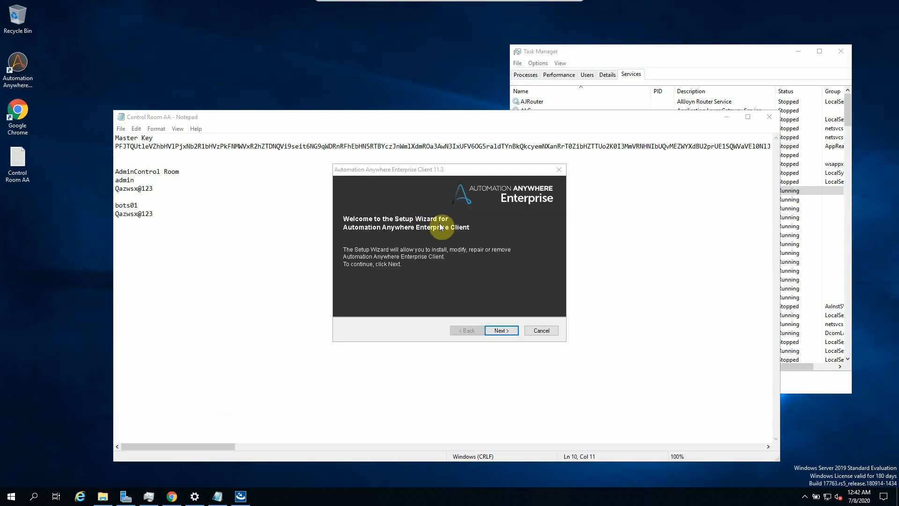
Step: Accept the license and install Enterprise Client 11.3 to the default folder
{"action": "left_click", "coordinate": [498, 330]}
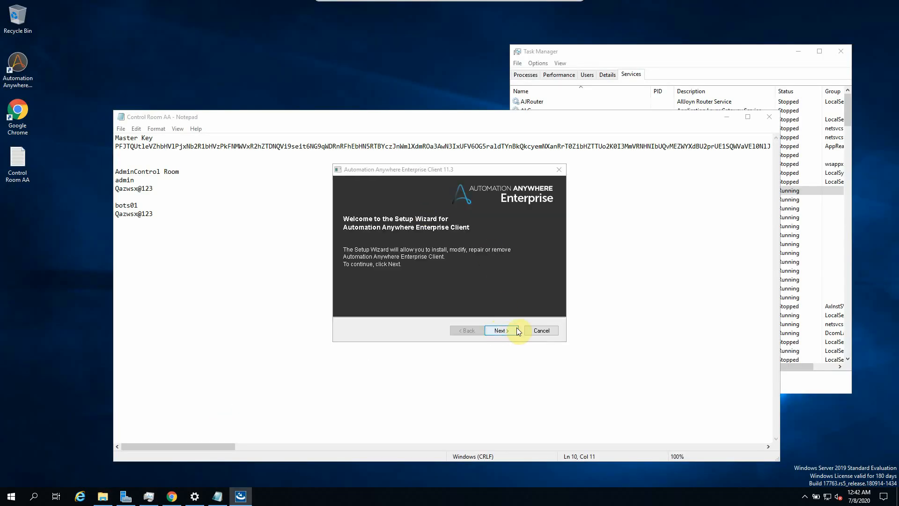
{"action": "left_click", "coordinate": [369, 295]}
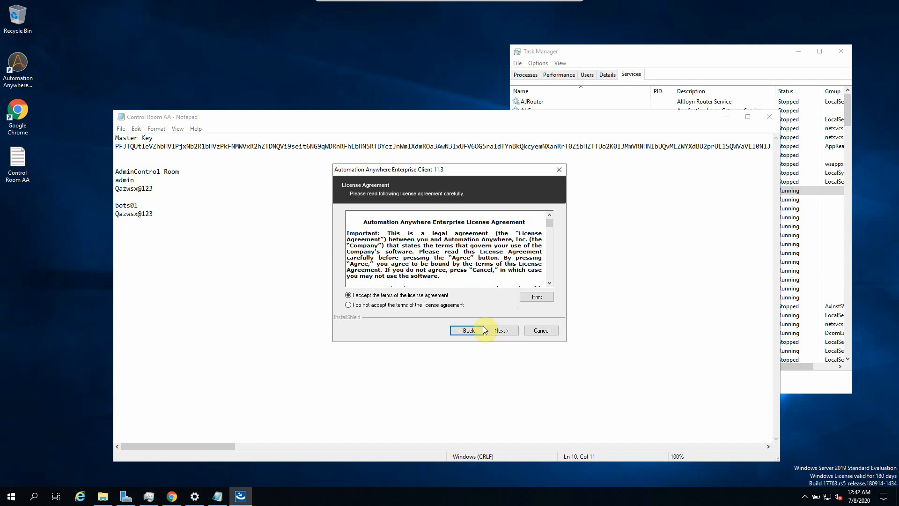
{"action": "left_click", "coordinate": [499, 328]}
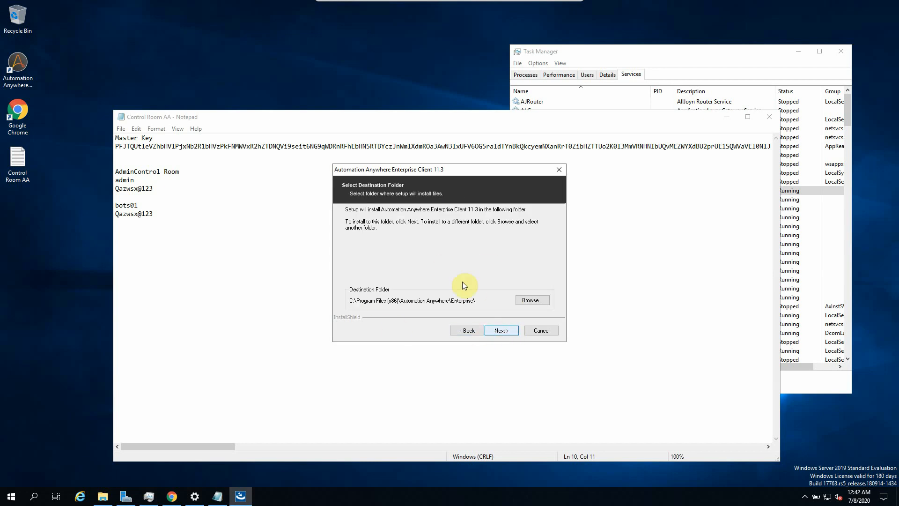
{"action": "left_click", "coordinate": [504, 331]}
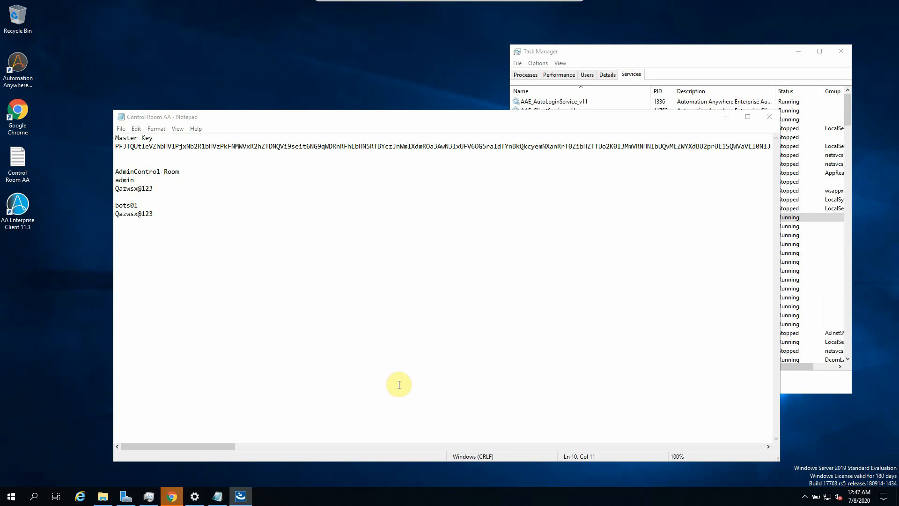
Step: Clear the desktop and finish setup with 'Launch Automation Anywhere Enterprise Client' checked
{"action": "left_click", "coordinate": [172, 497]}
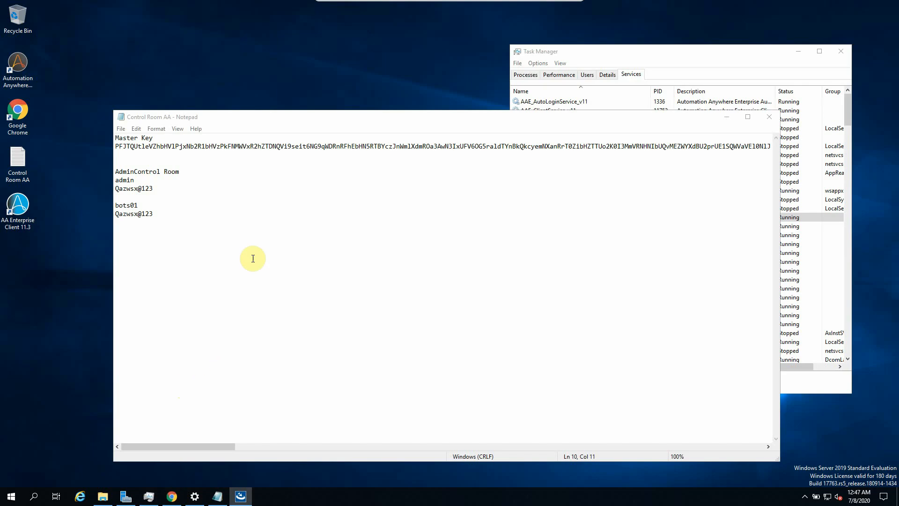
{"action": "left_click", "coordinate": [20, 211]}
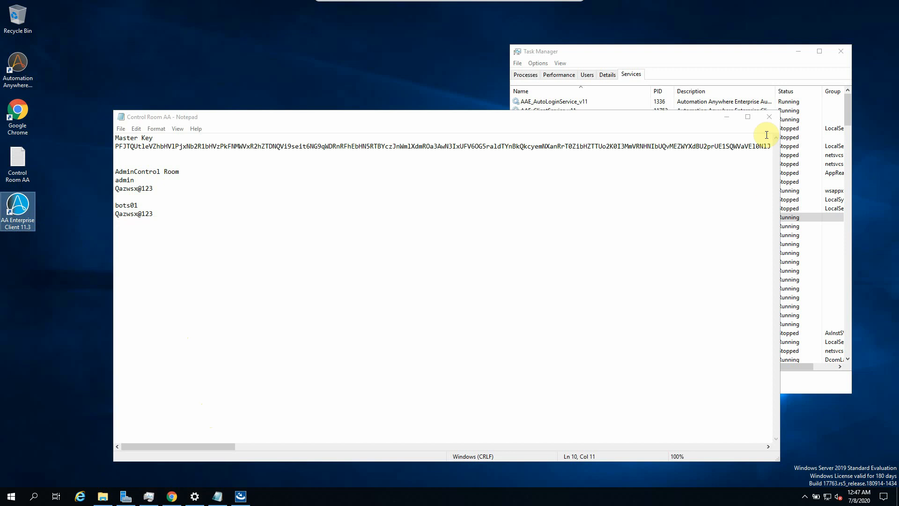
{"action": "left_click", "coordinate": [724, 117]}
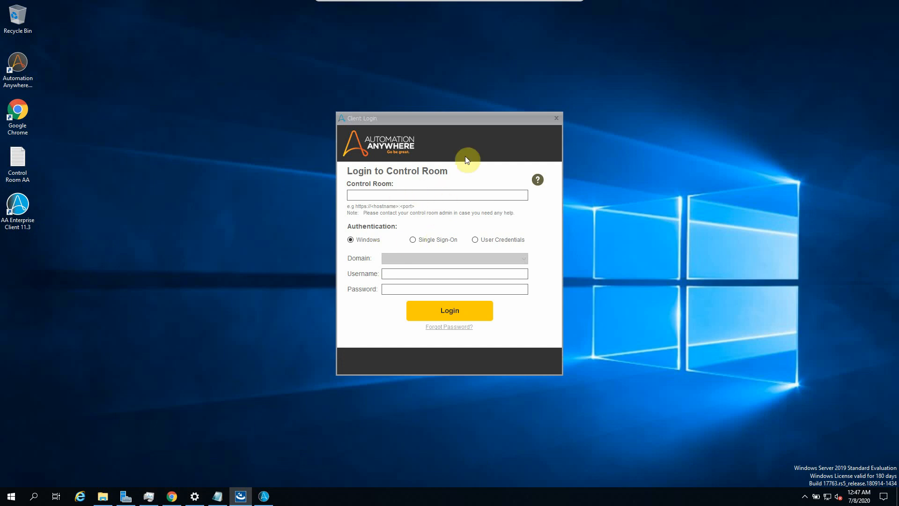
{"action": "left_click", "coordinate": [439, 241]}
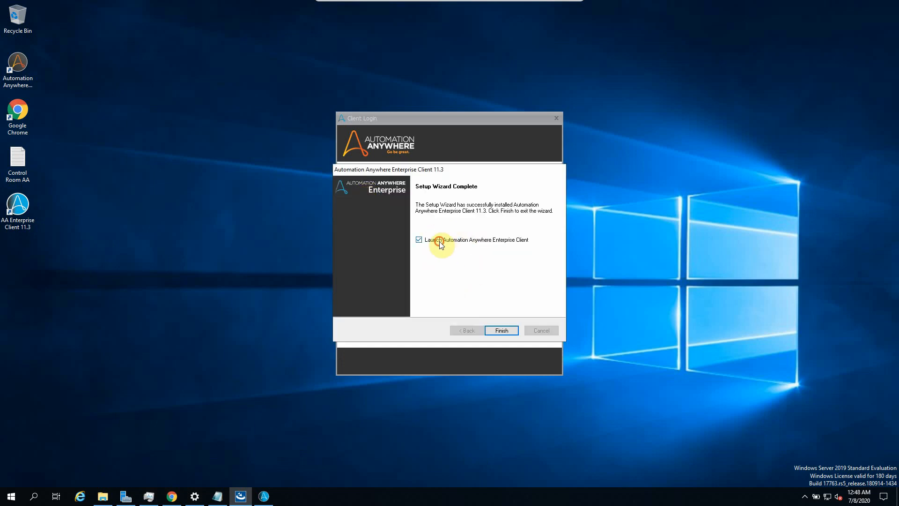
{"action": "left_click", "coordinate": [498, 328]}
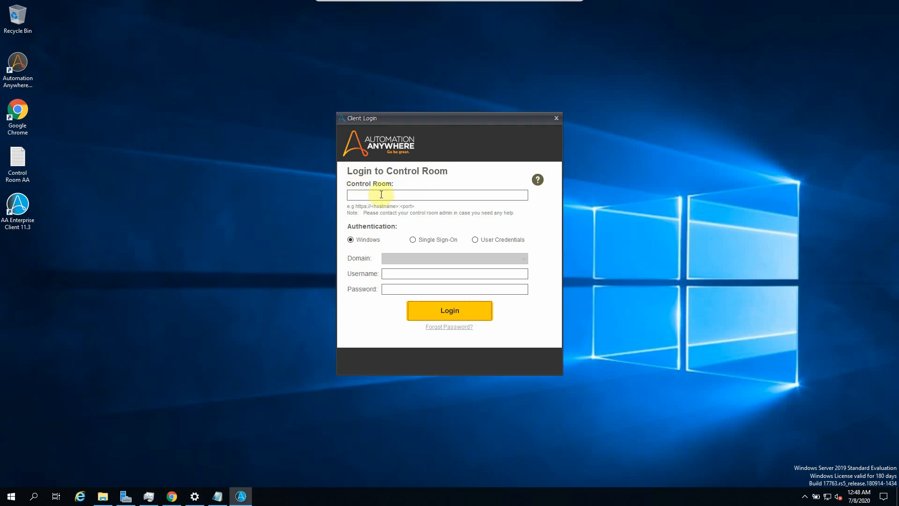
Step: Rearrange the Control Room desktop shortcut and select the Control Room address in Internet Explorer
{"action": "left_click_drag", "start_coordinate": [18, 65], "coordinate": [66, 186]}
{"action": "left_click_drag", "start_coordinate": [102, 213], "coordinate": [22, 257]}
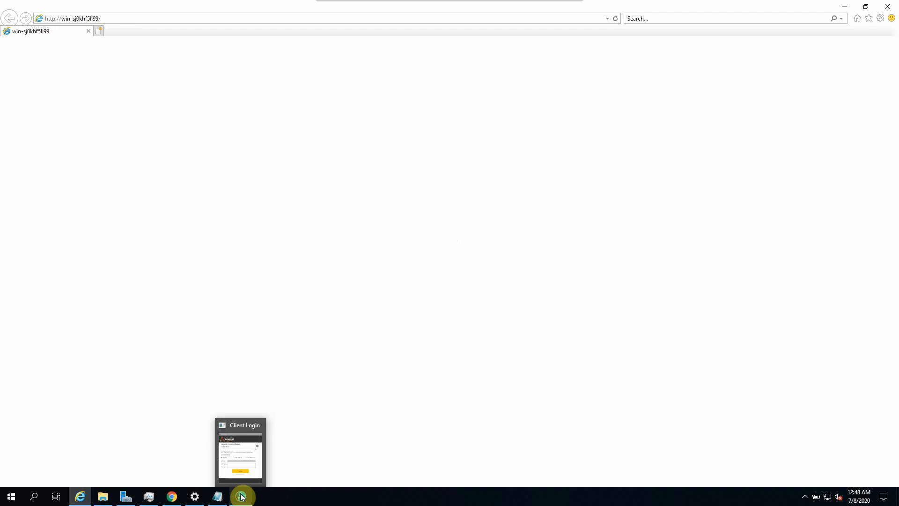
{"action": "mouse_move", "coordinate": [218, 498]}
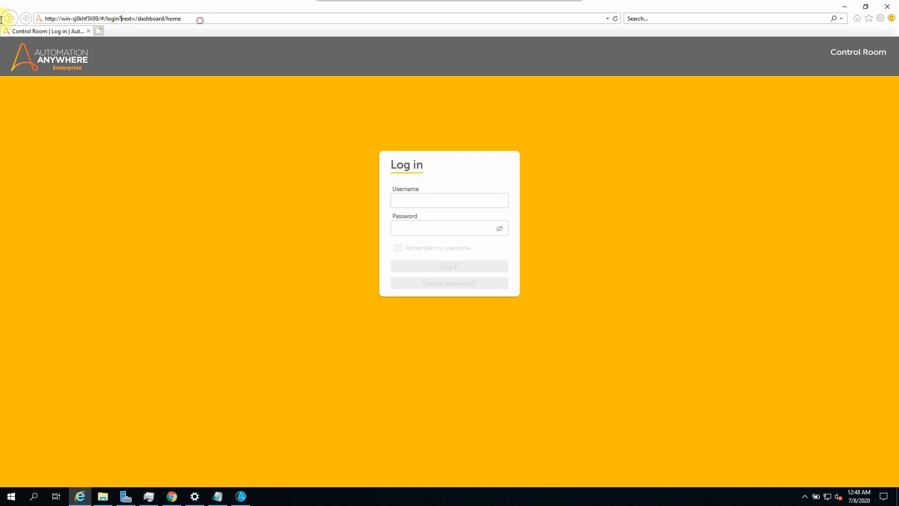
{"action": "left_click", "coordinate": [145, 18]}
{"action": "key", "text": "ctrl+c"}
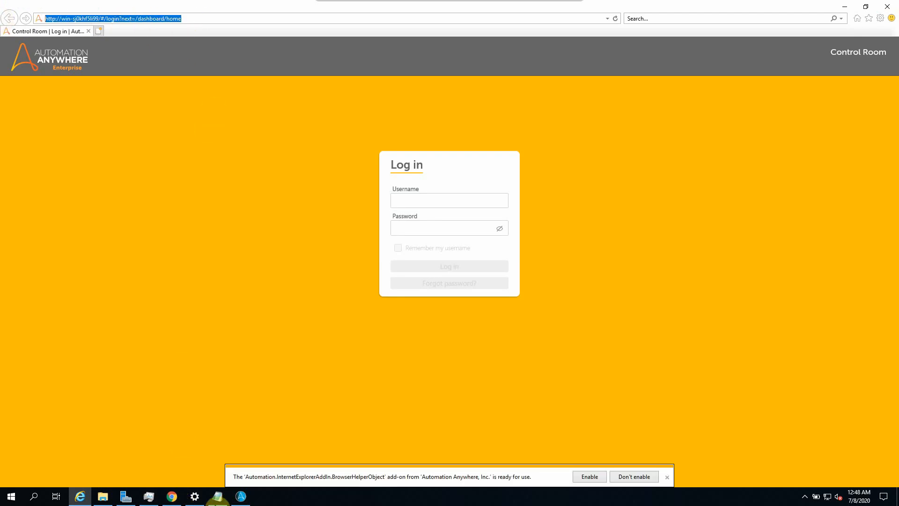
Step: Paste the URL after 'URL Control Room : ' in the notes and trim the #/login path
{"action": "left_click", "coordinate": [218, 497]}
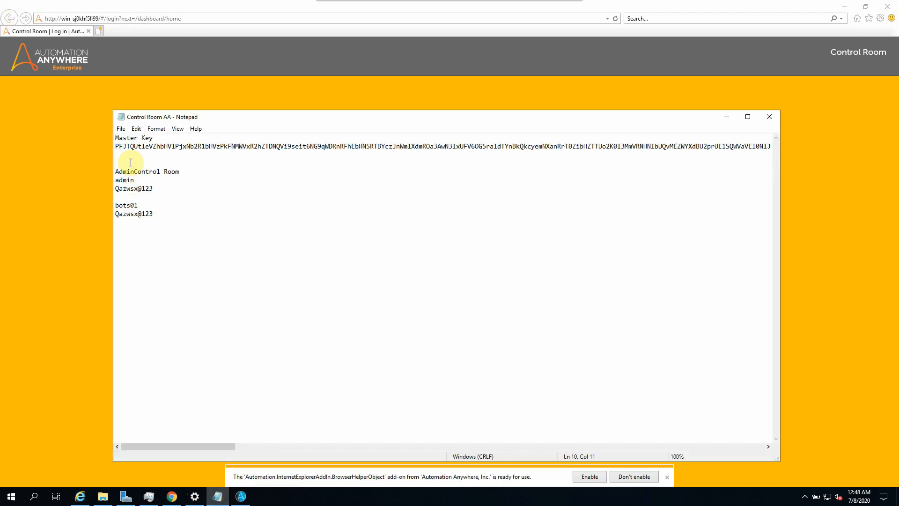
{"action": "left_click", "coordinate": [130, 162]}
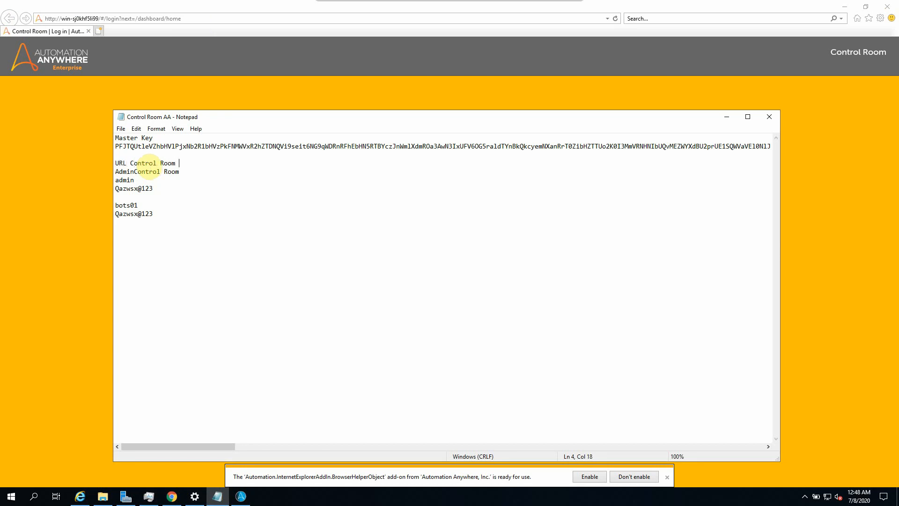
{"action": "key", "text": "ctrl+v"}
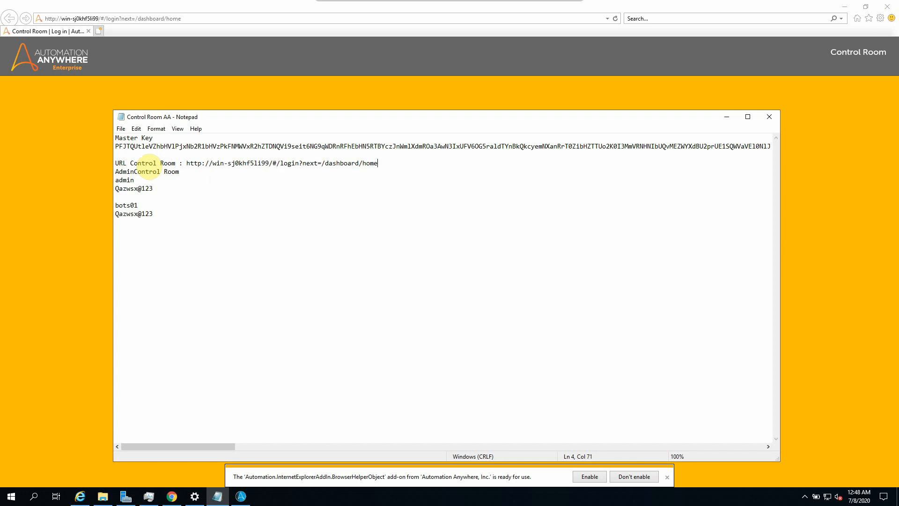
{"action": "left_click_drag", "start_coordinate": [273, 163], "coordinate": [406, 164]}
{"action": "key", "text": "Delete"}
{"action": "left_click_drag", "start_coordinate": [285, 165], "coordinate": [185, 166]}
{"action": "key", "text": "ctrl+c"}
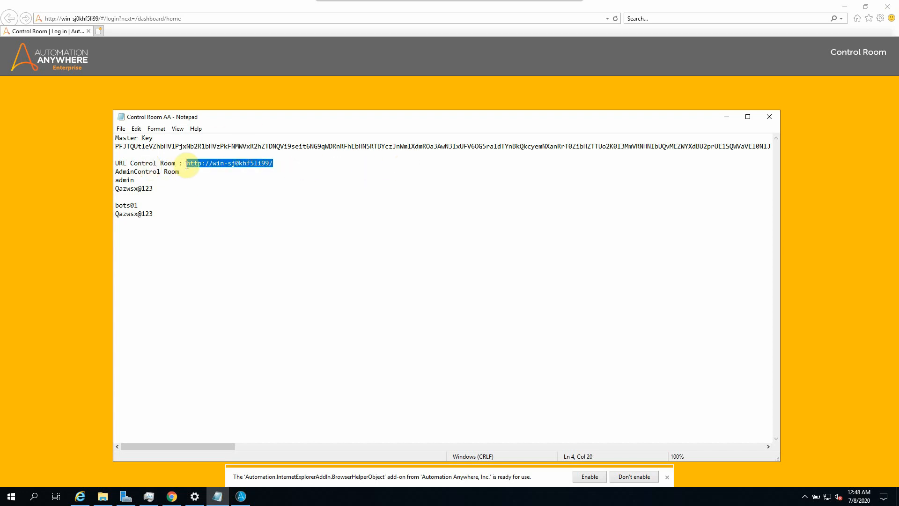
{"action": "left_click", "coordinate": [241, 496]}
Step: Paste the Control Room URL, choose User Credentials, and paste the bot user name from the notes
{"action": "left_click", "coordinate": [375, 195]}
{"action": "key", "text": "ctrl+v"}
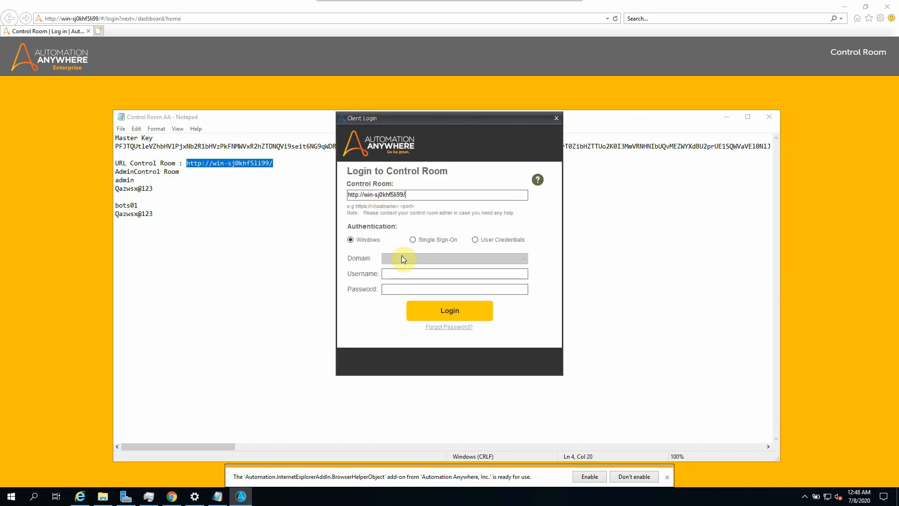
{"action": "double_click", "coordinate": [126, 205]}
{"action": "key", "text": "ctrl+c"}
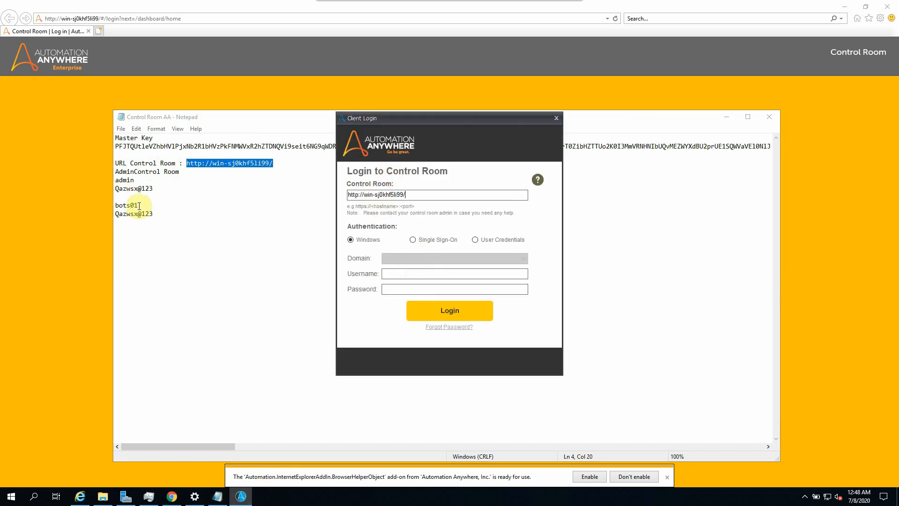
{"action": "left_click", "coordinate": [240, 494]}
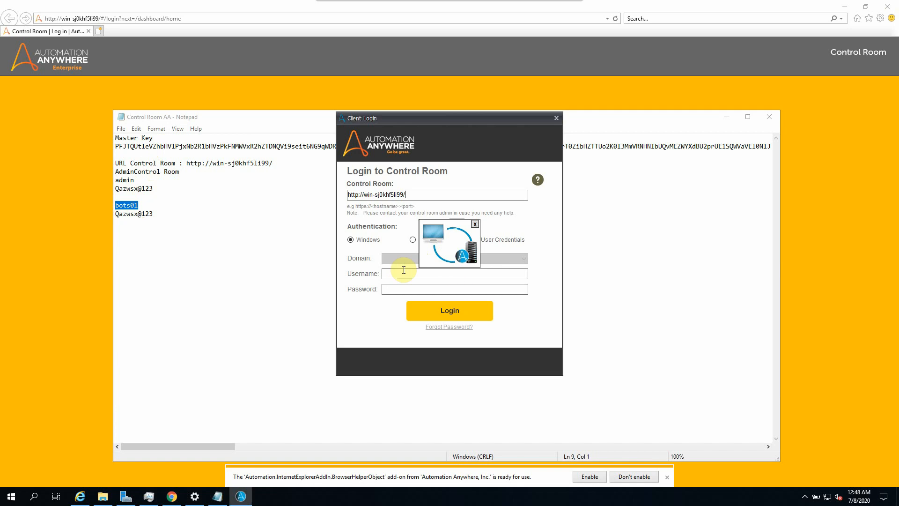
{"action": "left_click", "coordinate": [435, 275]}
{"action": "key", "text": "ctrl+v"}
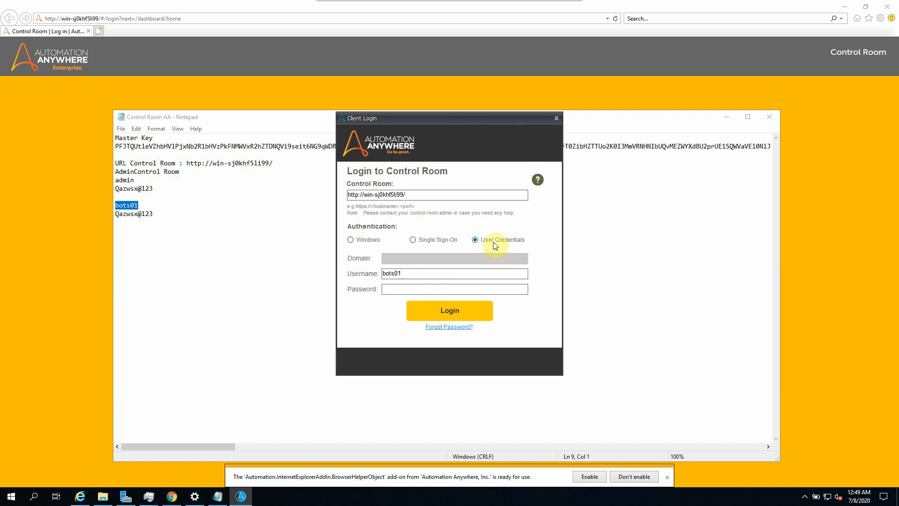
Step: Copy the bot user's password from the notes into the password field and log in
{"action": "left_click_drag", "start_coordinate": [157, 213], "coordinate": [80, 213]}
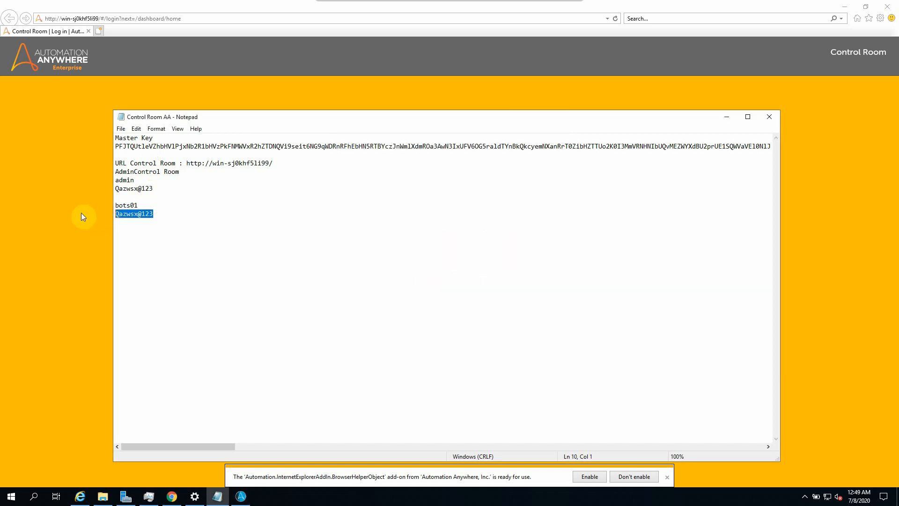
{"action": "left_click", "coordinate": [244, 495]}
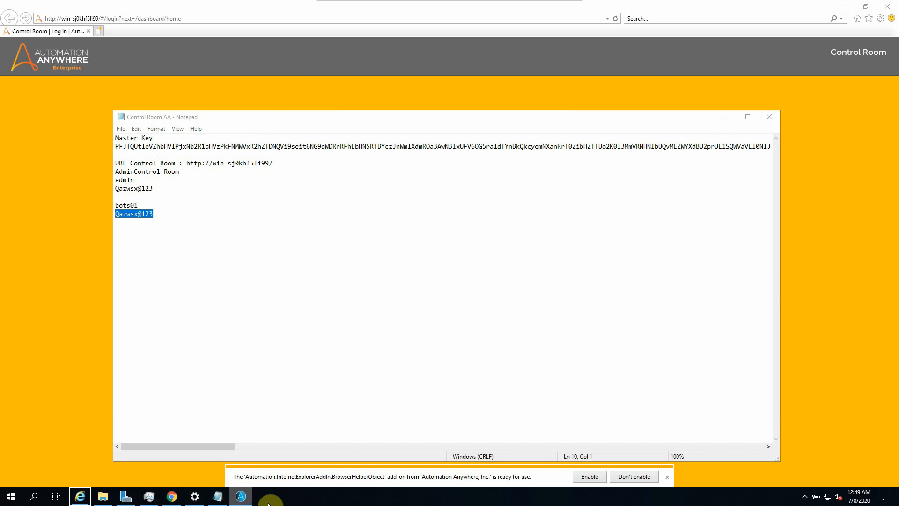
{"action": "left_click", "coordinate": [244, 499]}
{"action": "left_click", "coordinate": [246, 500]}
{"action": "right_click", "coordinate": [242, 500]}
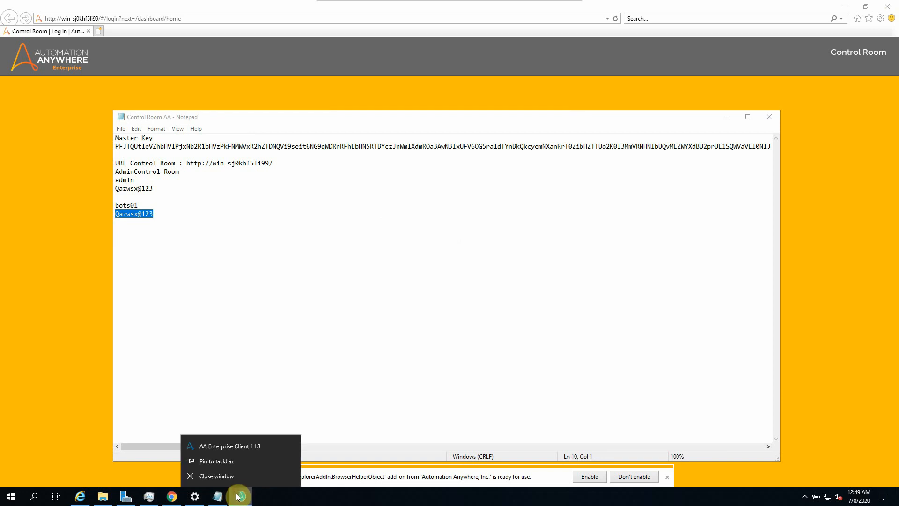
{"action": "left_click", "coordinate": [534, 187]}
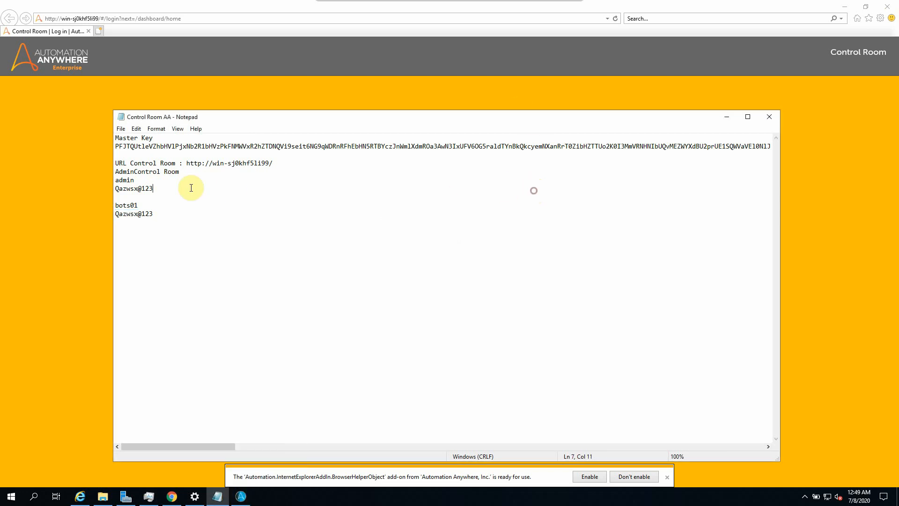
{"action": "left_click_drag", "start_coordinate": [159, 213], "coordinate": [103, 213]}
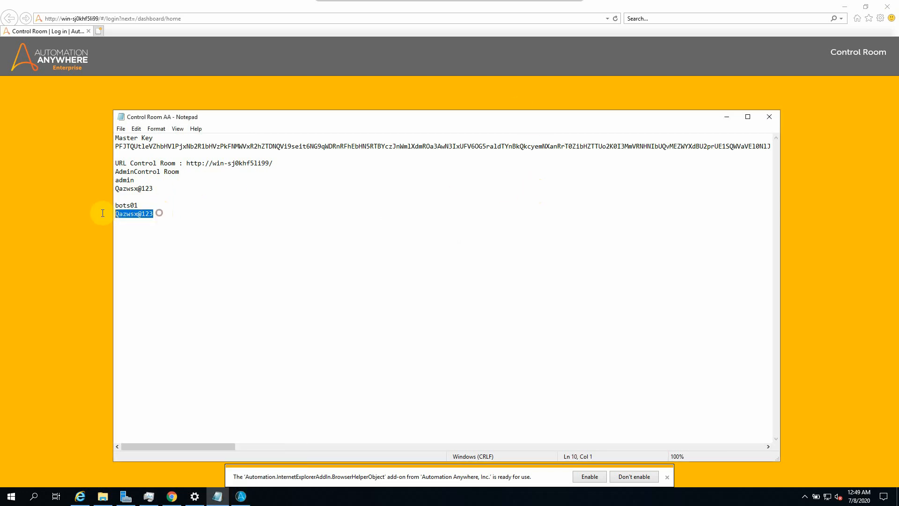
{"action": "left_click", "coordinate": [727, 117]}
{"action": "left_click", "coordinate": [391, 289]}
{"action": "key", "text": "ctrl+v"}
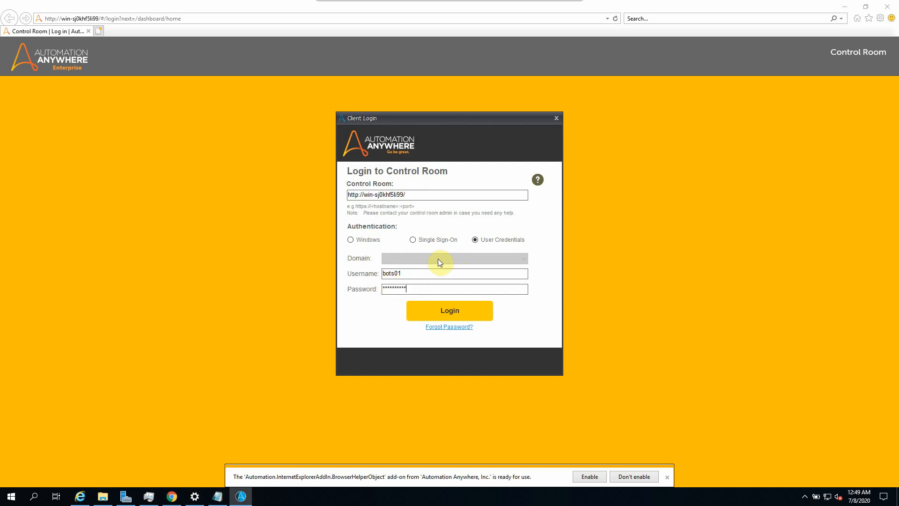
{"action": "left_click", "coordinate": [445, 313]}
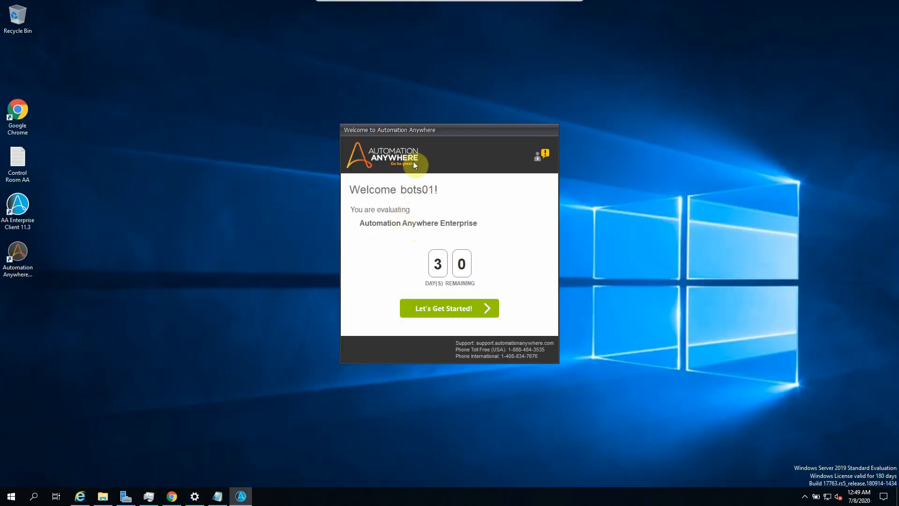
Step: Dismiss the evaluation welcome and getting-started screens, then minimize the Enterprise Client
{"action": "left_click", "coordinate": [455, 312]}
{"action": "left_click", "coordinate": [782, 215]}
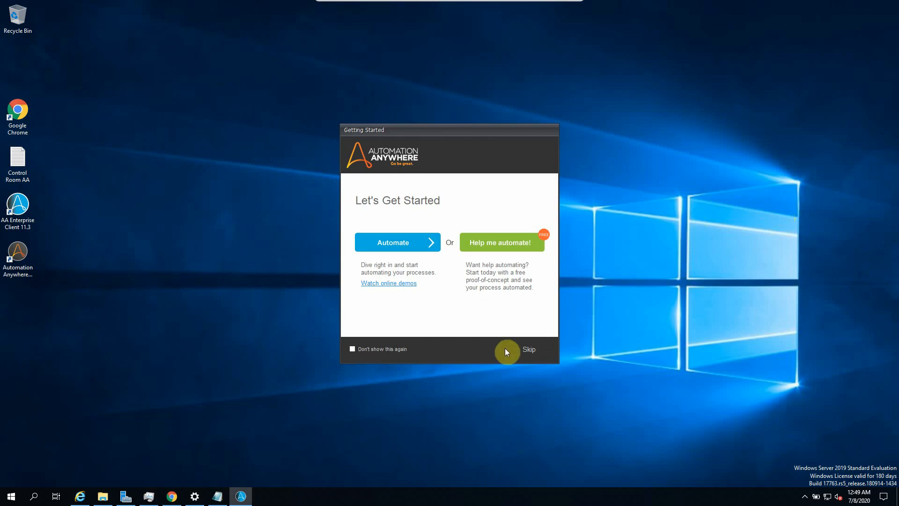
{"action": "left_click", "coordinate": [526, 349]}
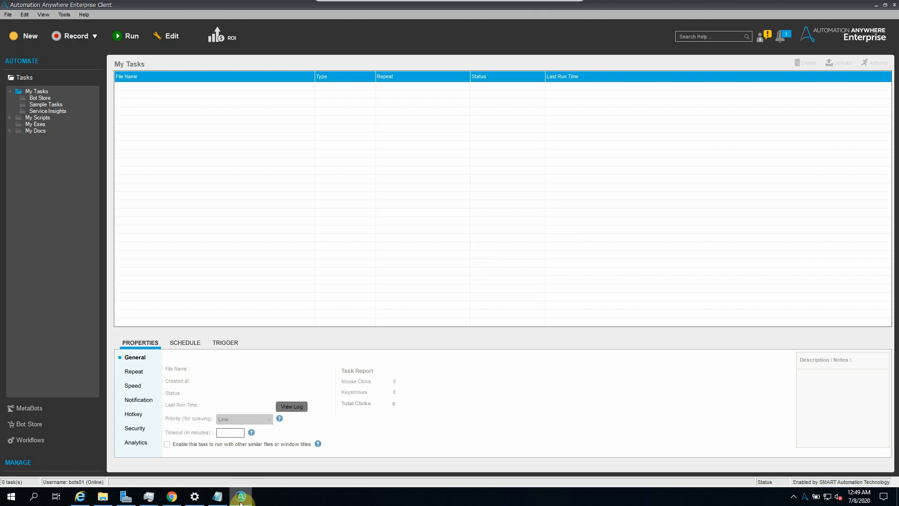
{"action": "mouse_move", "coordinate": [240, 501]}
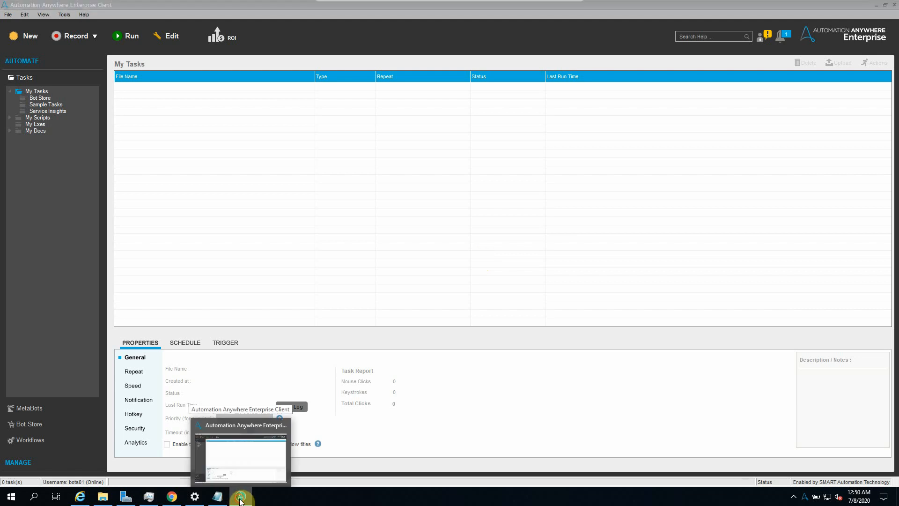
{"action": "left_click", "coordinate": [241, 499]}
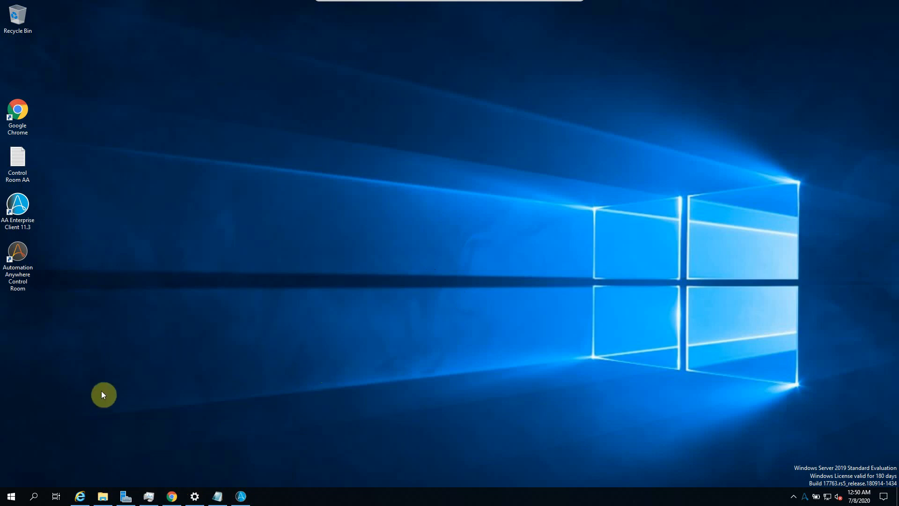
Step: Launch SQL Server Management Studio 18 from the Microsoft SQL Server Tools 18 Start menu group
{"action": "left_click", "coordinate": [13, 500]}
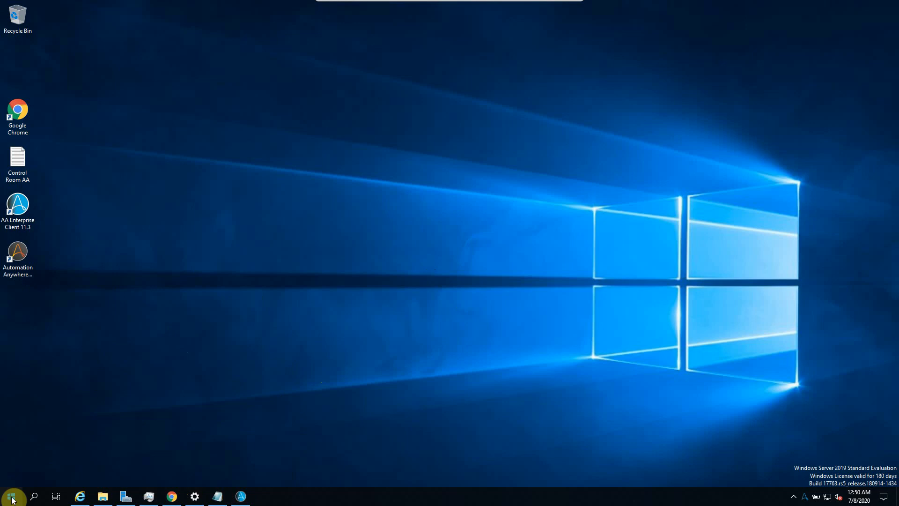
{"action": "left_click", "coordinate": [13, 500]}
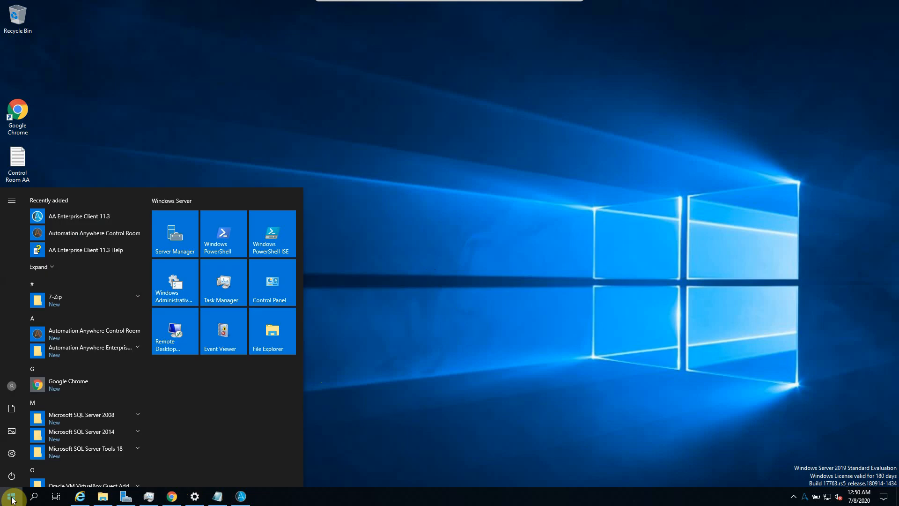
{"action": "scroll", "coordinate": [98, 345], "scroll_direction": "down", "scroll_amount": 1}
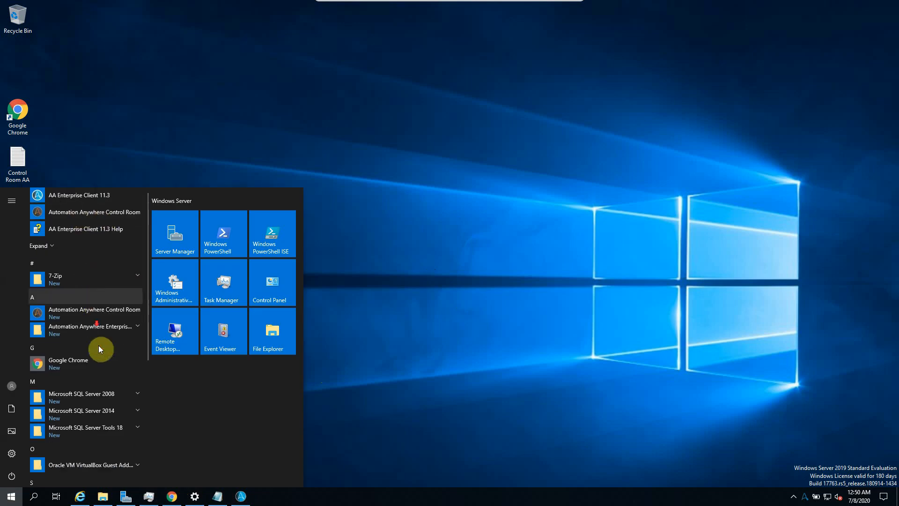
{"action": "scroll", "coordinate": [98, 345], "scroll_direction": "down", "scroll_amount": 2}
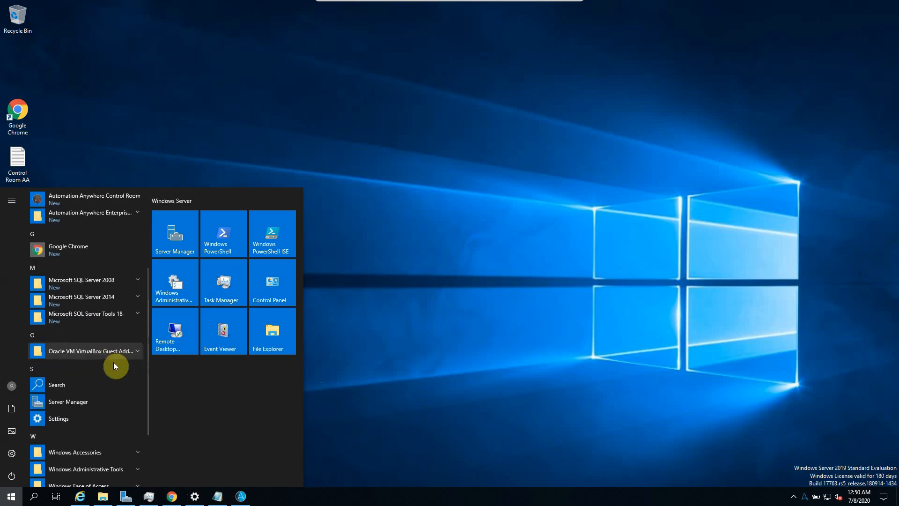
{"action": "left_click", "coordinate": [110, 318]}
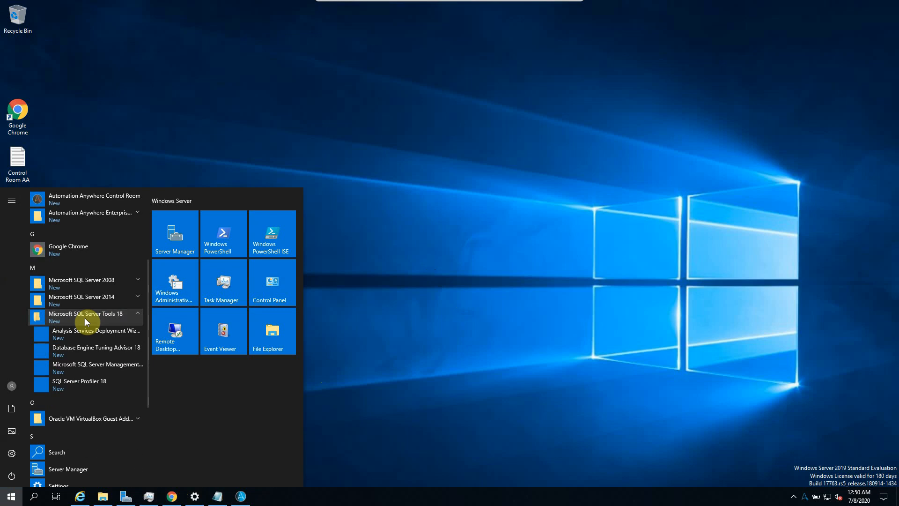
{"action": "left_click", "coordinate": [112, 368]}
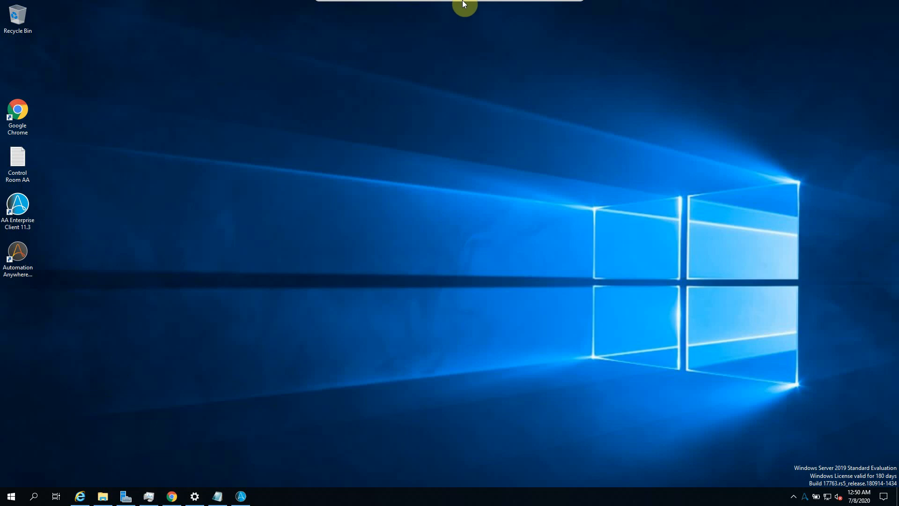
Step: Minimize the virtual machine and bring up the IQ Bot documentation page in Chrome
{"action": "mouse_move", "coordinate": [477, 7]}
{"action": "left_click", "coordinate": [550, 7]}
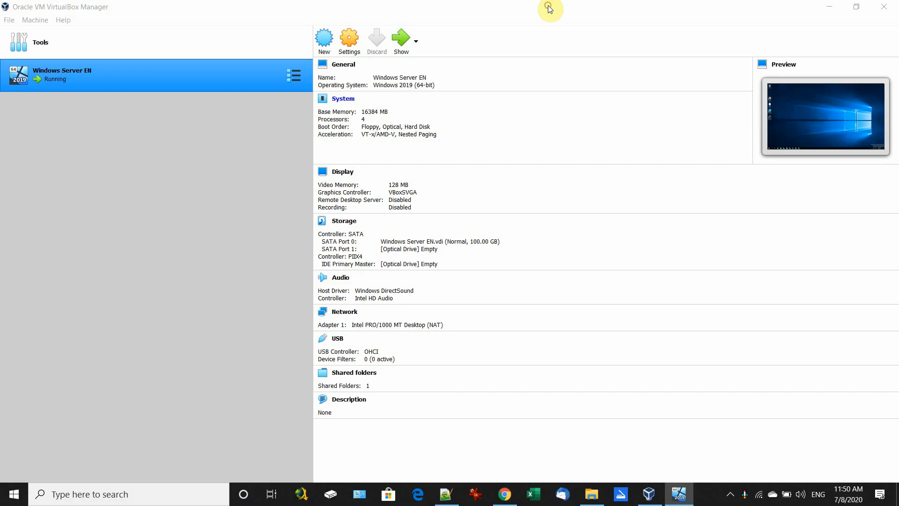
{"action": "left_click", "coordinate": [506, 494]}
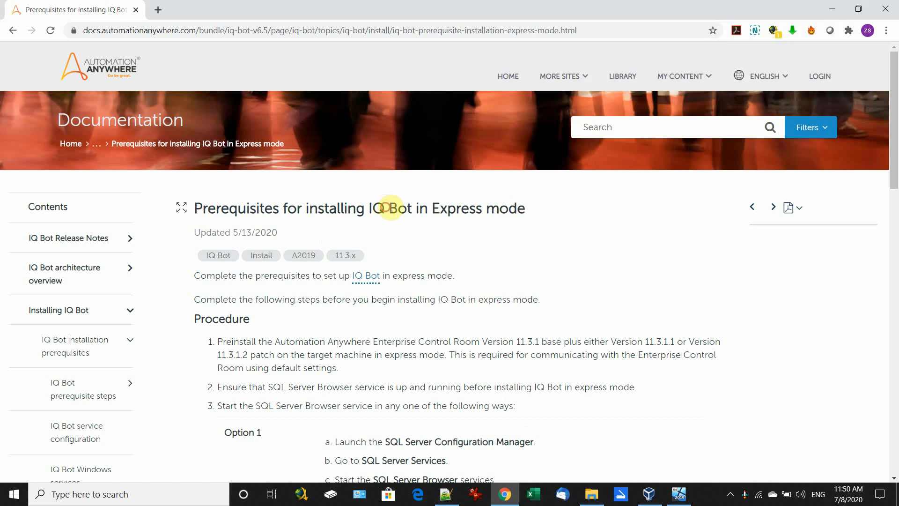
Step: Read the prerequisites page title and the Option 1 SQL Server Browser steps
{"action": "triple_click", "coordinate": [531, 207]}
{"action": "scroll", "coordinate": [532, 217], "scroll_direction": "down", "scroll_amount": 3}
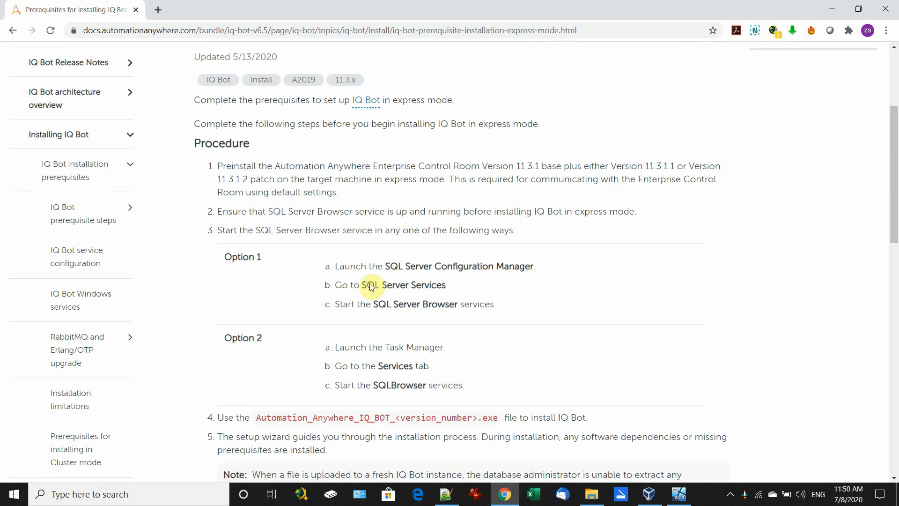
{"action": "scroll", "coordinate": [472, 249], "scroll_direction": "down", "scroll_amount": 1}
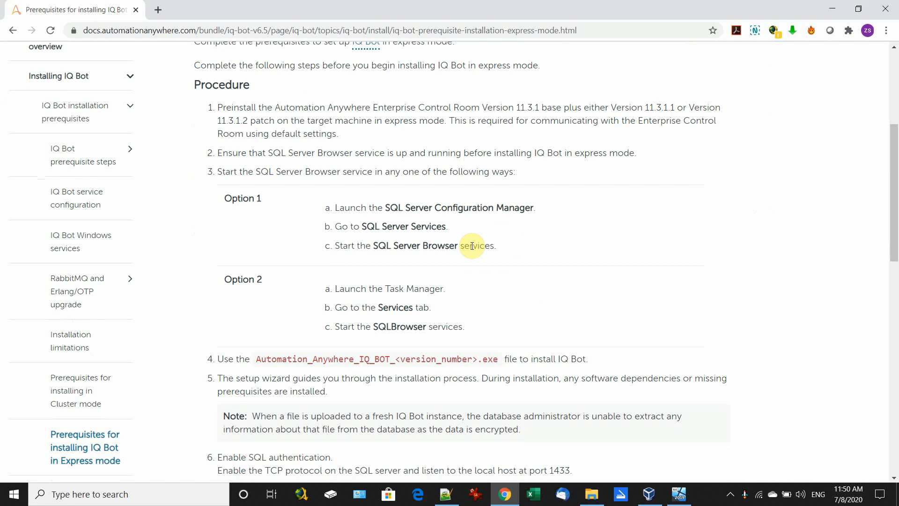
{"action": "scroll", "coordinate": [474, 245], "scroll_direction": "down", "scroll_amount": 1}
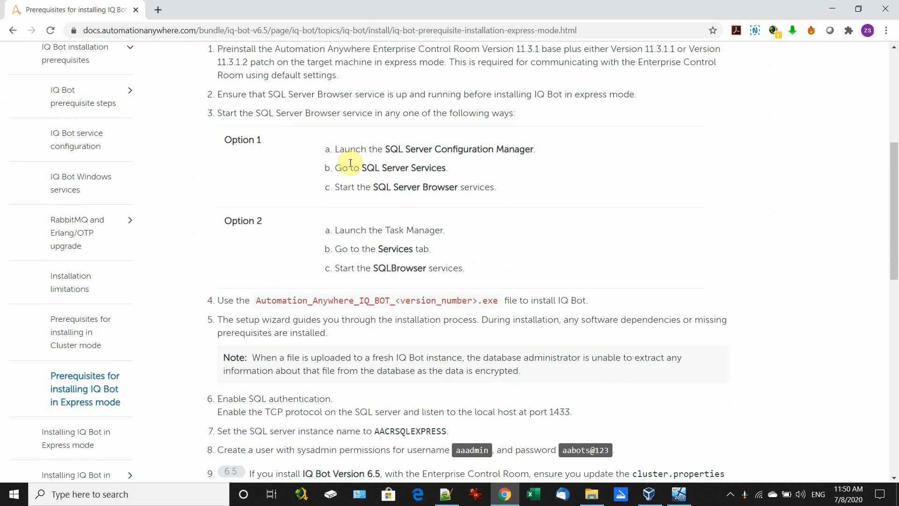
{"action": "left_click_drag", "start_coordinate": [333, 148], "coordinate": [494, 186]}
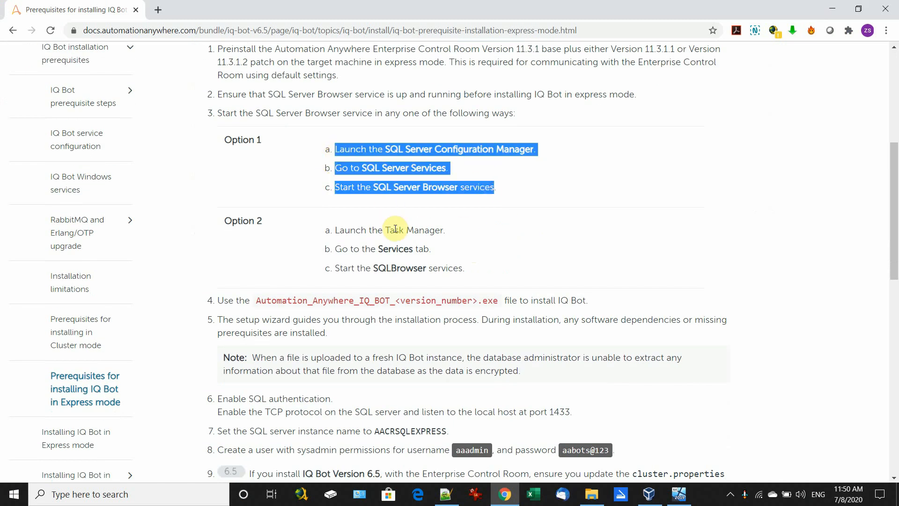
{"action": "scroll", "coordinate": [395, 233], "scroll_direction": "down", "scroll_amount": 1}
{"action": "scroll", "coordinate": [381, 240], "scroll_direction": "down", "scroll_amount": 1}
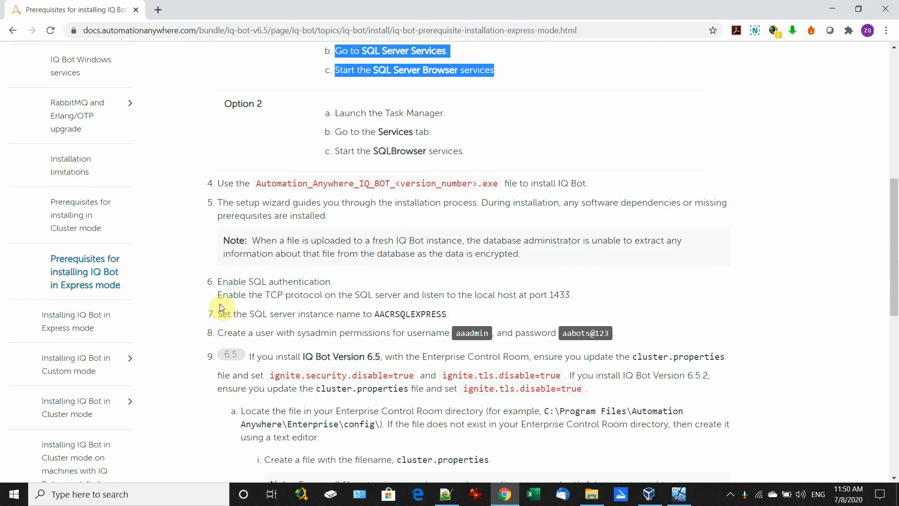
Step: Highlight steps 6–7: local host port 1433 and the SQLEXPRESS instance name
{"action": "left_click_drag", "start_coordinate": [222, 282], "coordinate": [617, 331]}
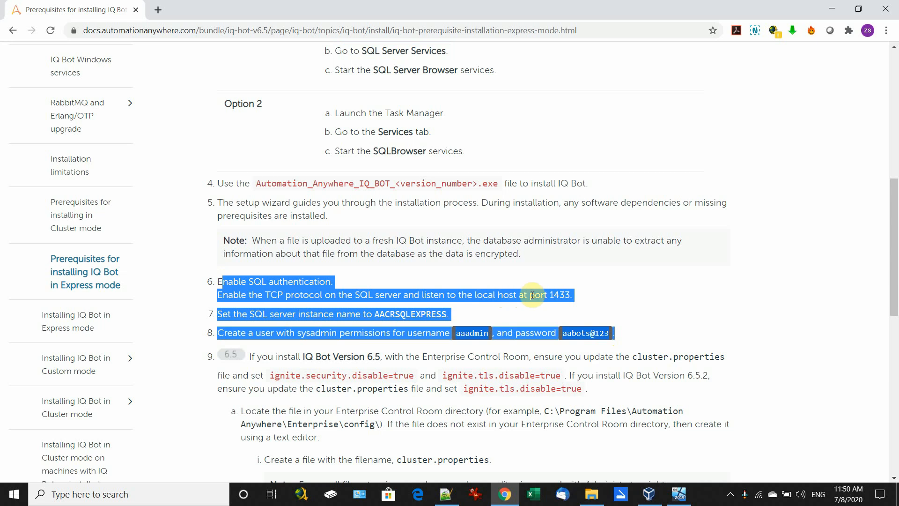
{"action": "left_click", "coordinate": [564, 295]}
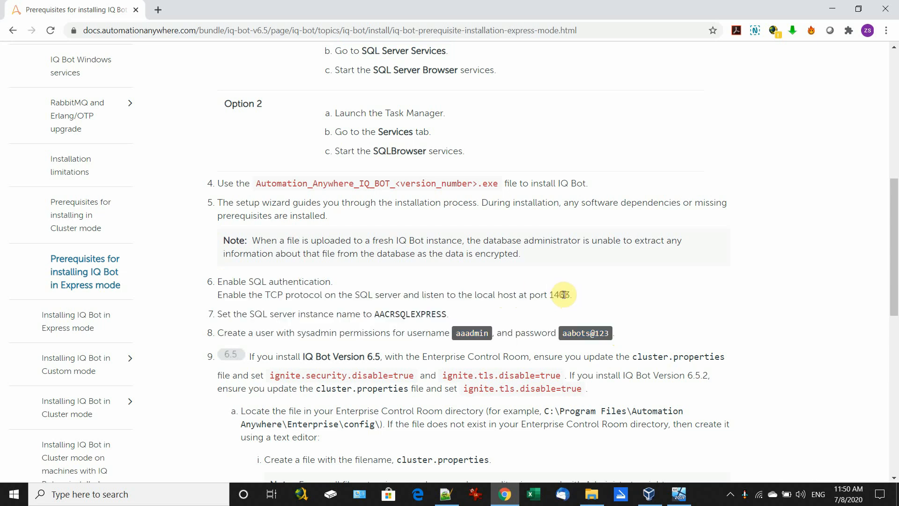
{"action": "left_click_drag", "start_coordinate": [565, 295], "coordinate": [498, 293]}
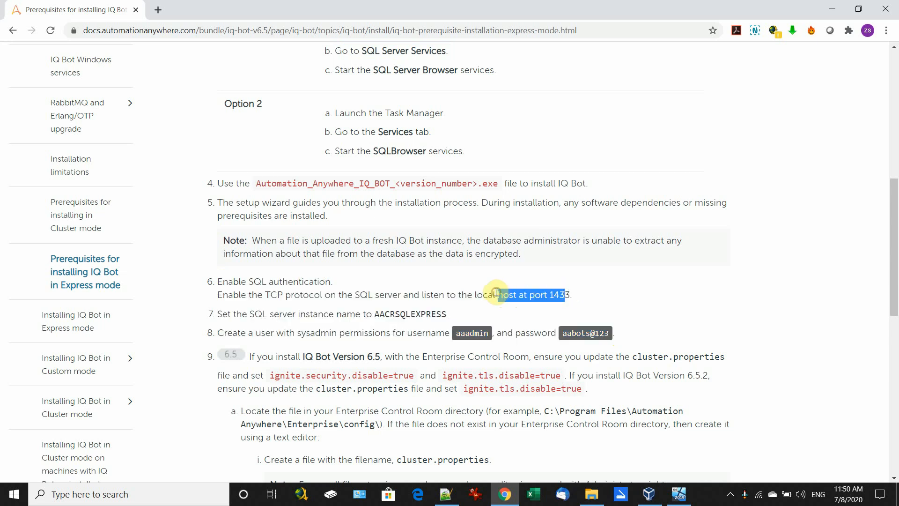
{"action": "left_click_drag", "start_coordinate": [217, 313], "coordinate": [449, 314]}
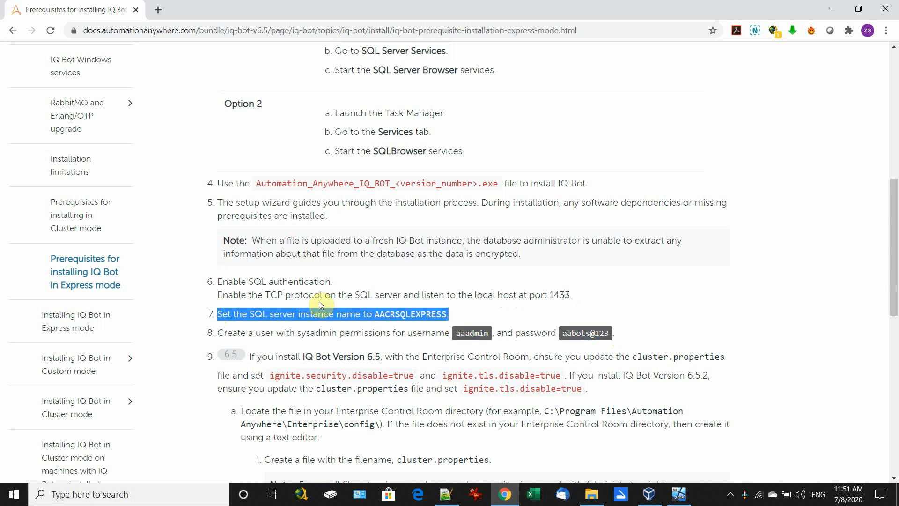
{"action": "double_click", "coordinate": [414, 315]}
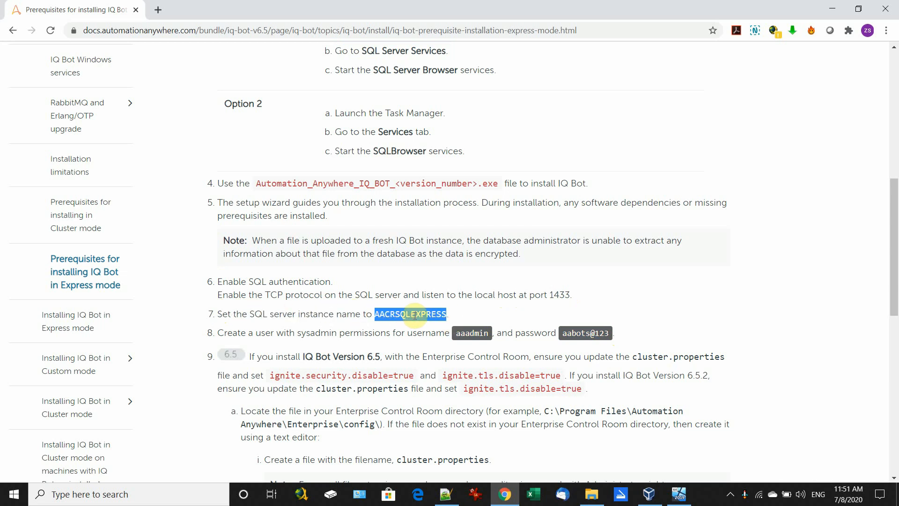
{"action": "left_click", "coordinate": [380, 314]}
{"action": "left_click_drag", "start_coordinate": [374, 312], "coordinate": [447, 313]}
{"action": "left_click", "coordinate": [403, 313]}
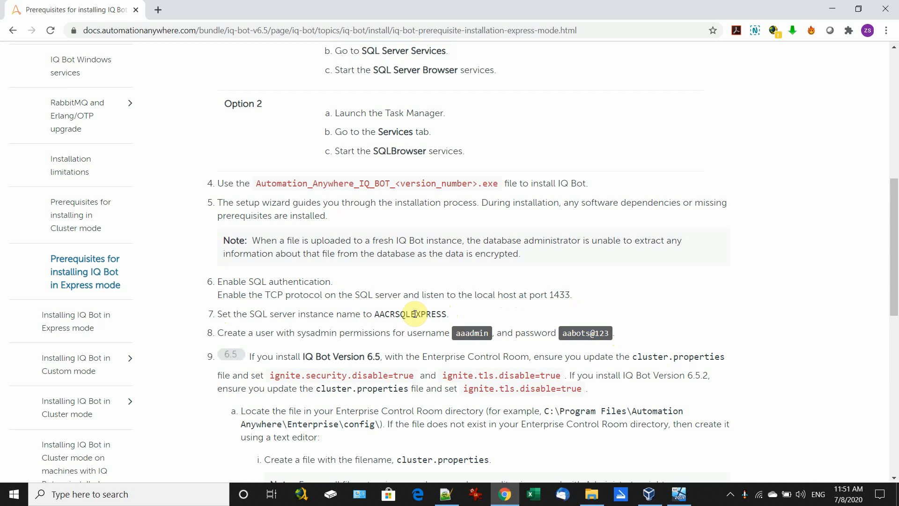
{"action": "left_click_drag", "start_coordinate": [396, 313], "coordinate": [448, 314]}
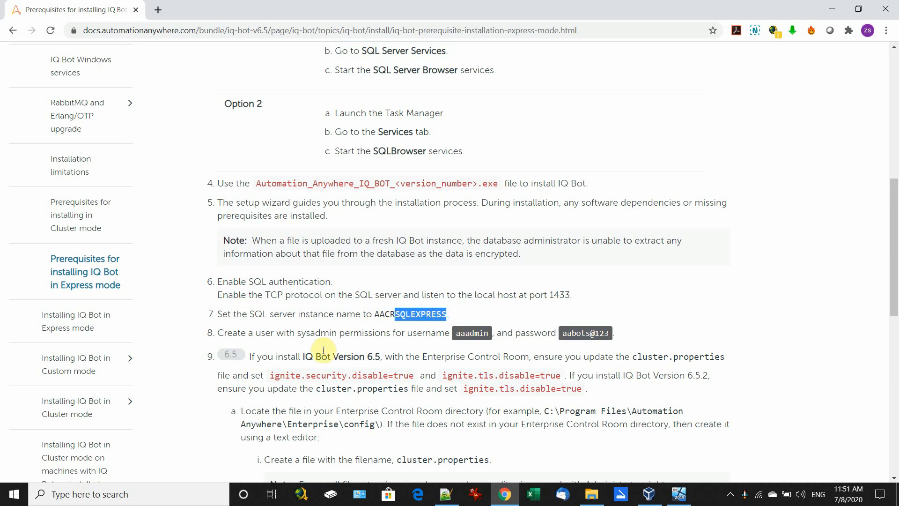
Step: Highlight step 8 on creating a sysadmin user, then return to the virtual machine
{"action": "left_click_drag", "start_coordinate": [219, 332], "coordinate": [612, 335]}
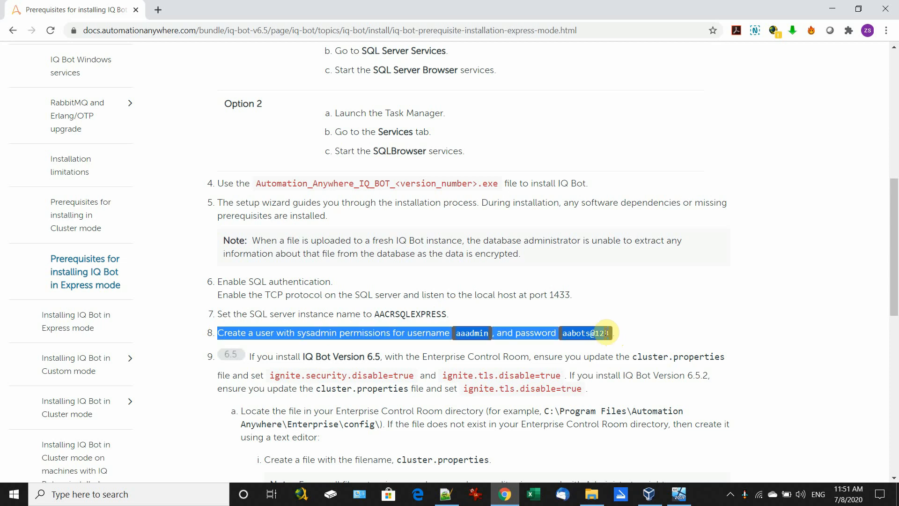
{"action": "left_click", "coordinate": [432, 341]}
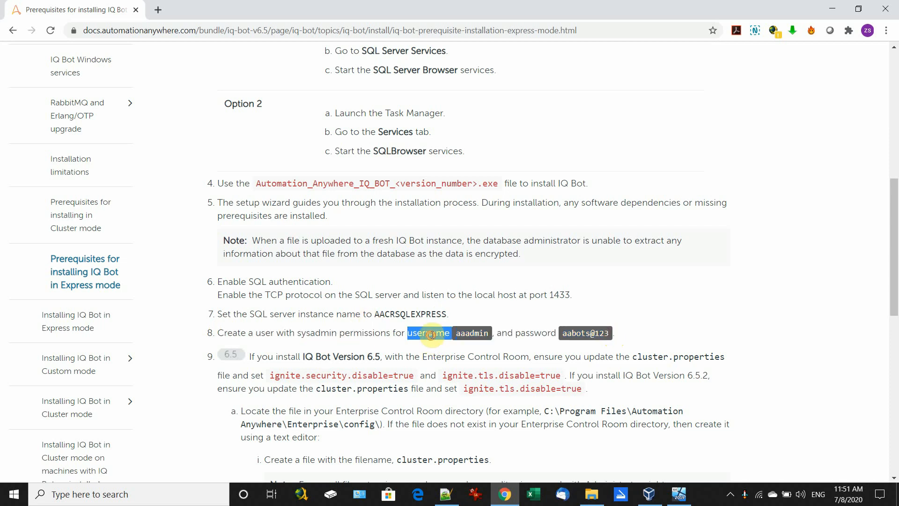
{"action": "double_click", "coordinate": [477, 339]}
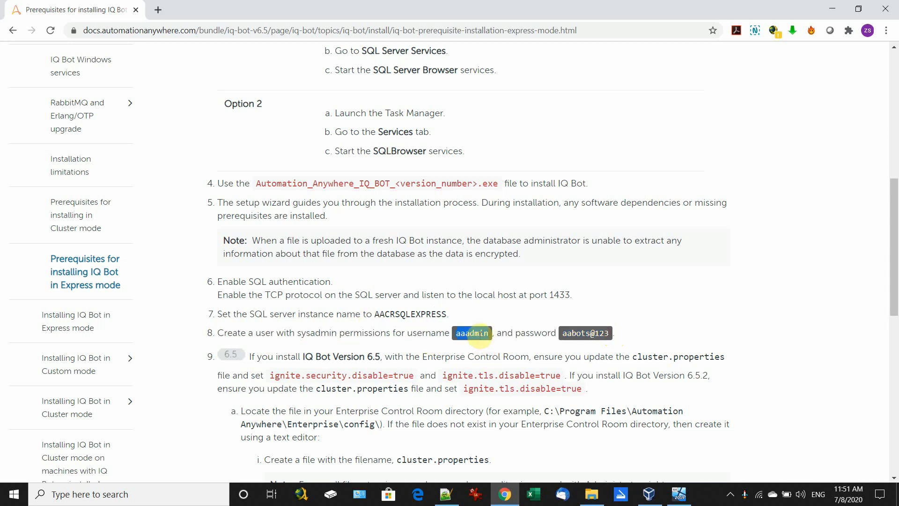
{"action": "triple_click", "coordinate": [597, 332]}
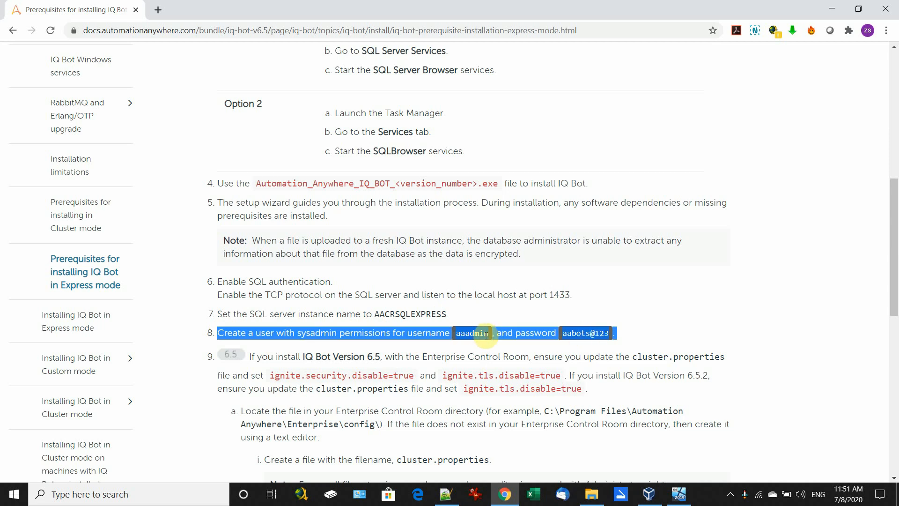
{"action": "left_click", "coordinate": [463, 333]}
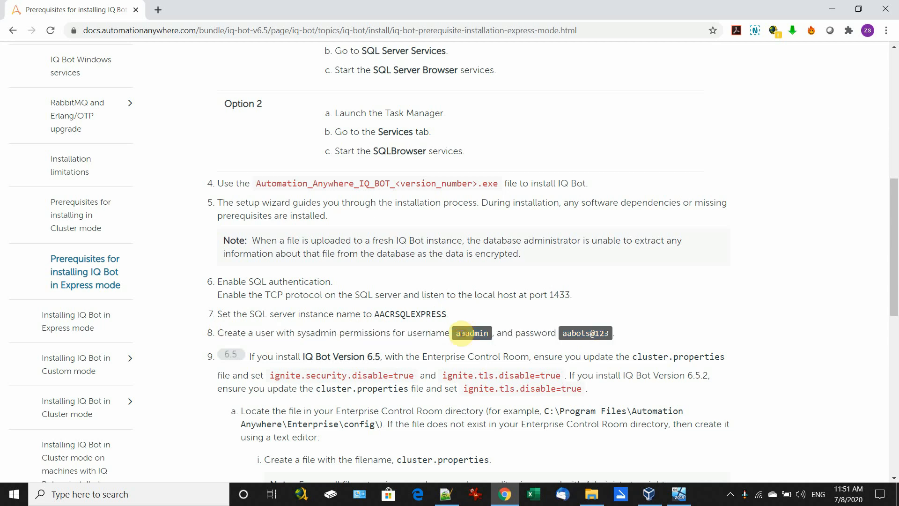
{"action": "left_click_drag", "start_coordinate": [297, 333], "coordinate": [338, 333]}
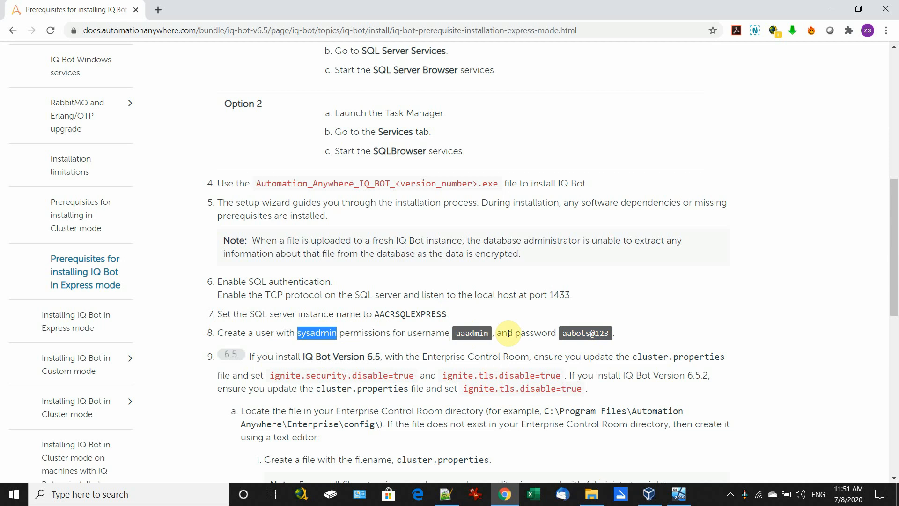
{"action": "left_click", "coordinate": [527, 332]}
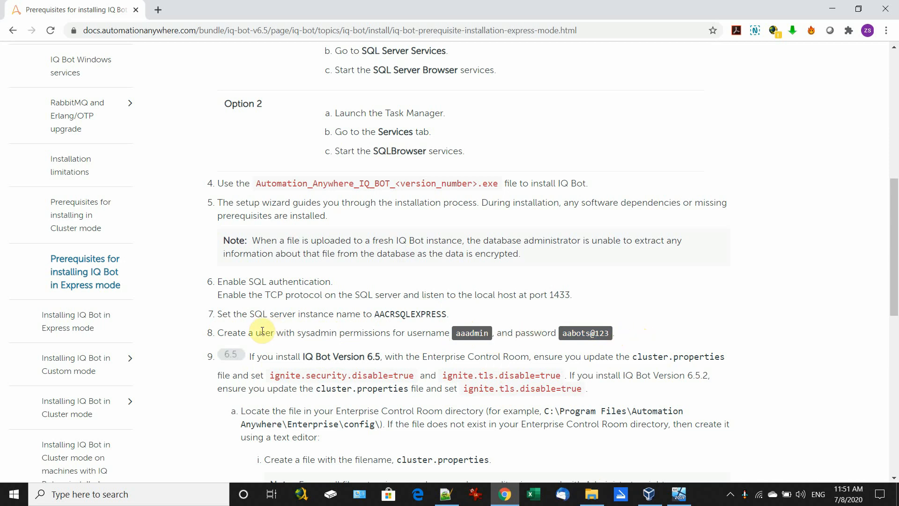
{"action": "left_click", "coordinate": [679, 495]}
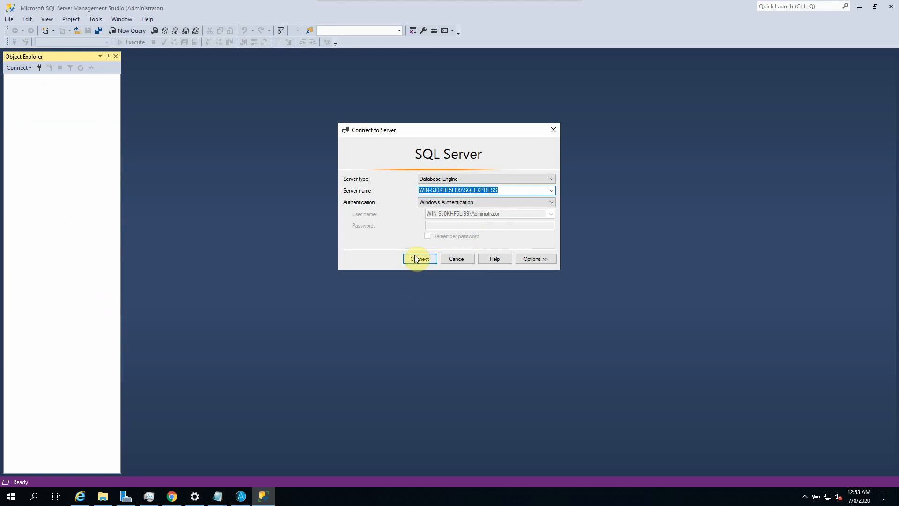
Step: Connect to Database Engine WIN-SJ0KHF5LI99\SQLEXPRESS, found via Browse for more, with Windows Authentication
{"action": "left_click", "coordinate": [453, 179]}
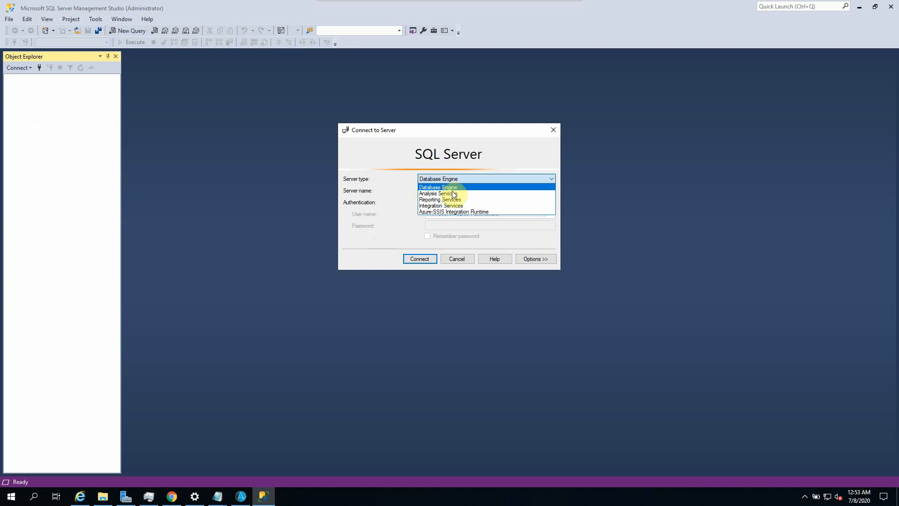
{"action": "left_click", "coordinate": [455, 187]}
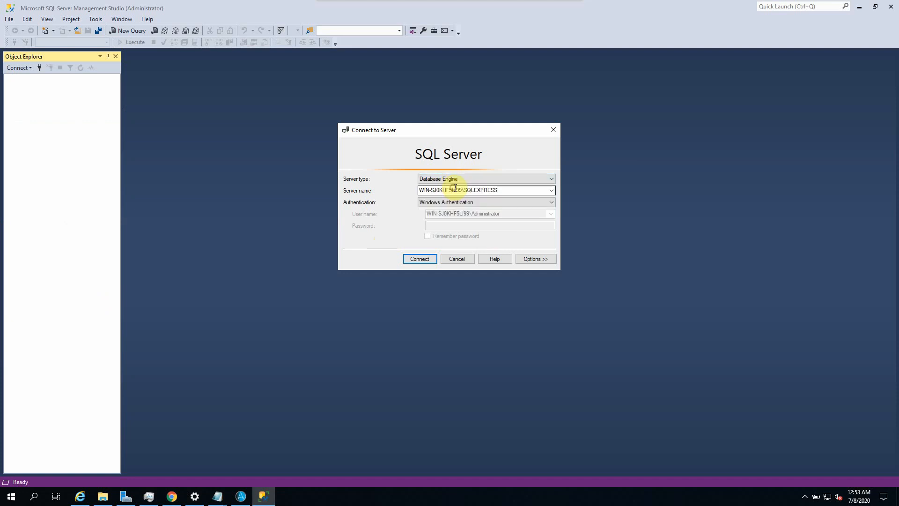
{"action": "left_click", "coordinate": [552, 190]}
{"action": "left_click", "coordinate": [457, 206]}
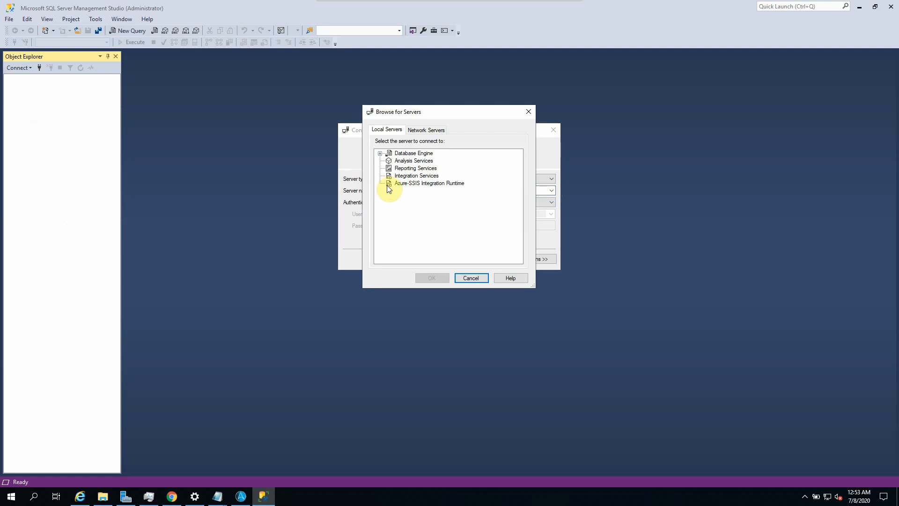
{"action": "left_click", "coordinate": [400, 154]}
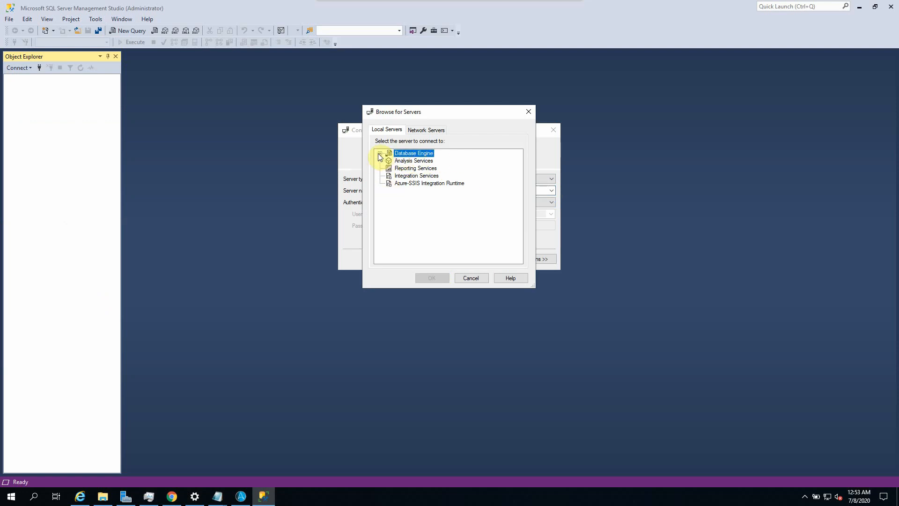
{"action": "left_click", "coordinate": [380, 154]}
{"action": "left_click", "coordinate": [419, 161]}
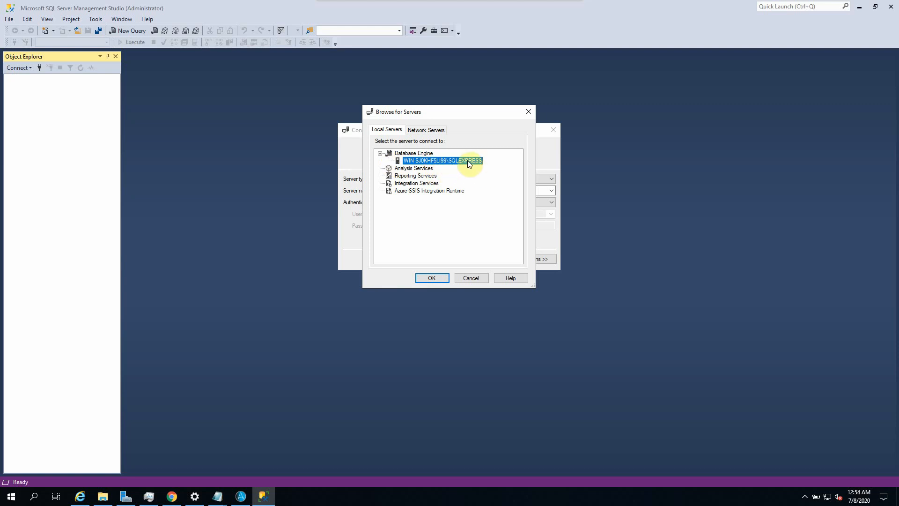
{"action": "left_click", "coordinate": [431, 278]}
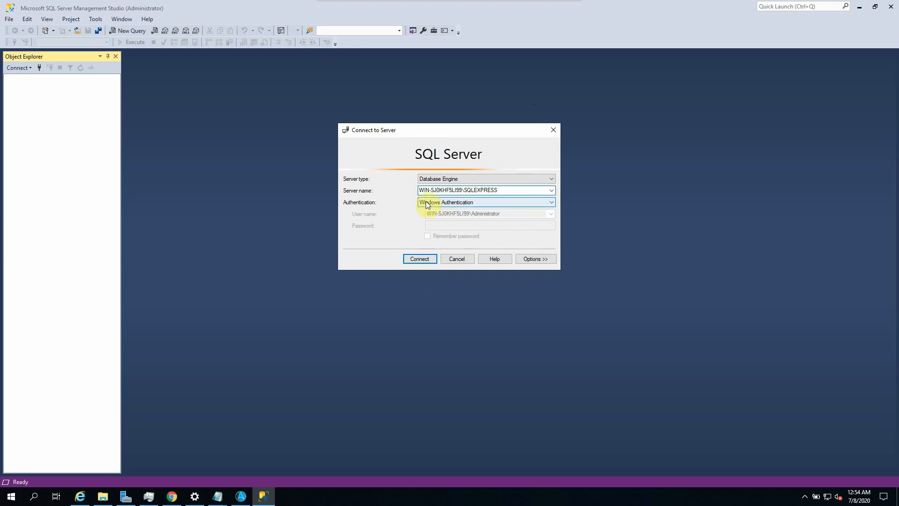
{"action": "left_click", "coordinate": [420, 258]}
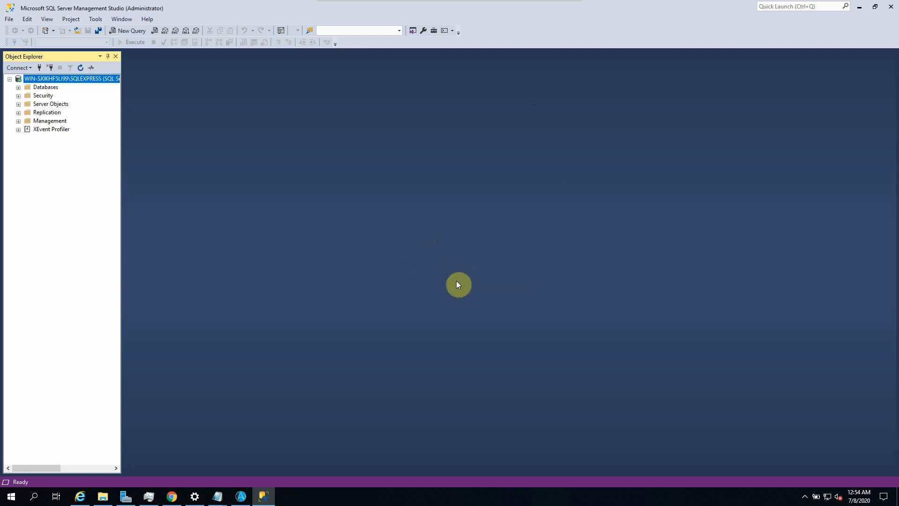
Step: In server Properties > Security, set SQL Server and Windows Authentication mode and acknowledge the restart notice
{"action": "right_click", "coordinate": [62, 78]}
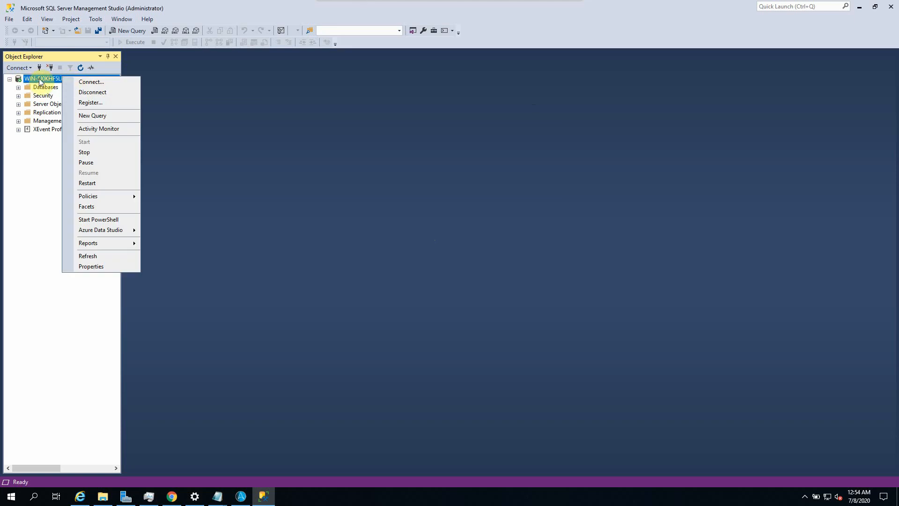
{"action": "left_click", "coordinate": [93, 266]}
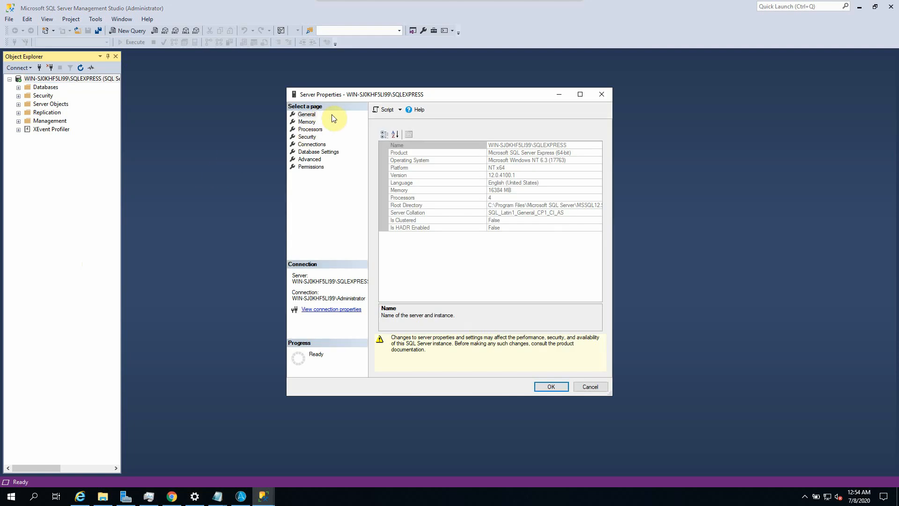
{"action": "left_click", "coordinate": [309, 137]}
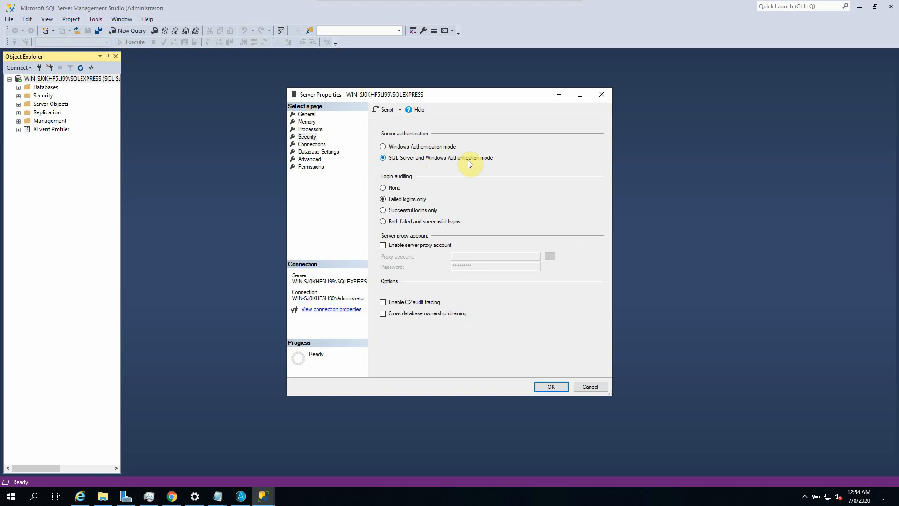
{"action": "left_click", "coordinate": [546, 387]}
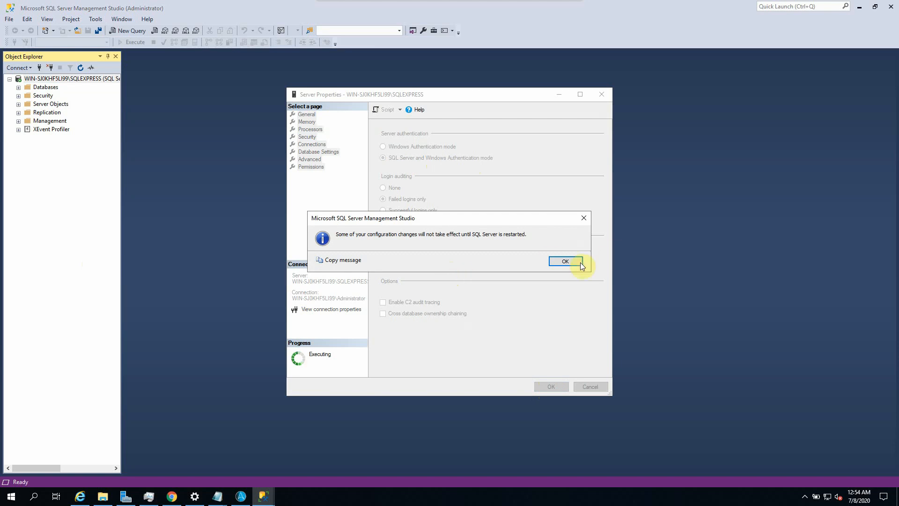
{"action": "left_click", "coordinate": [580, 264]}
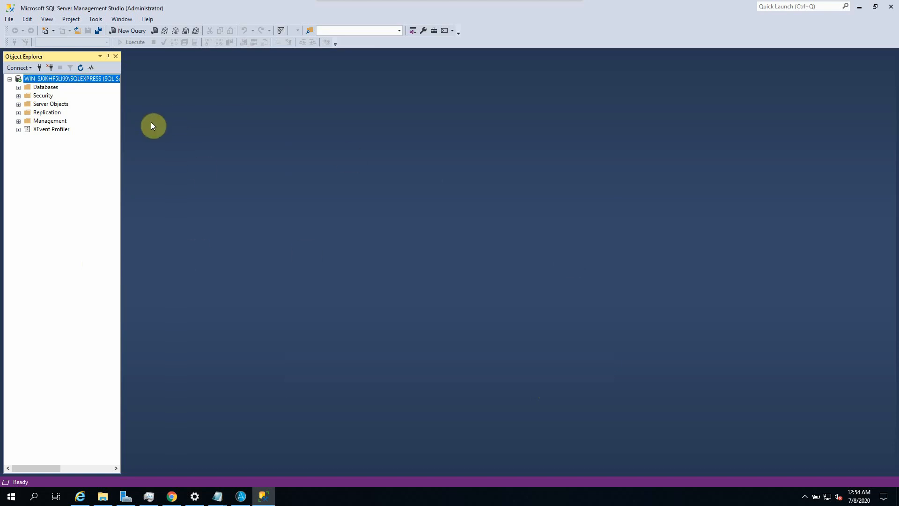
Step: Open a New Login form under Security > Logins and copy the login name from the IQ Bot notes
{"action": "left_click", "coordinate": [18, 96]}
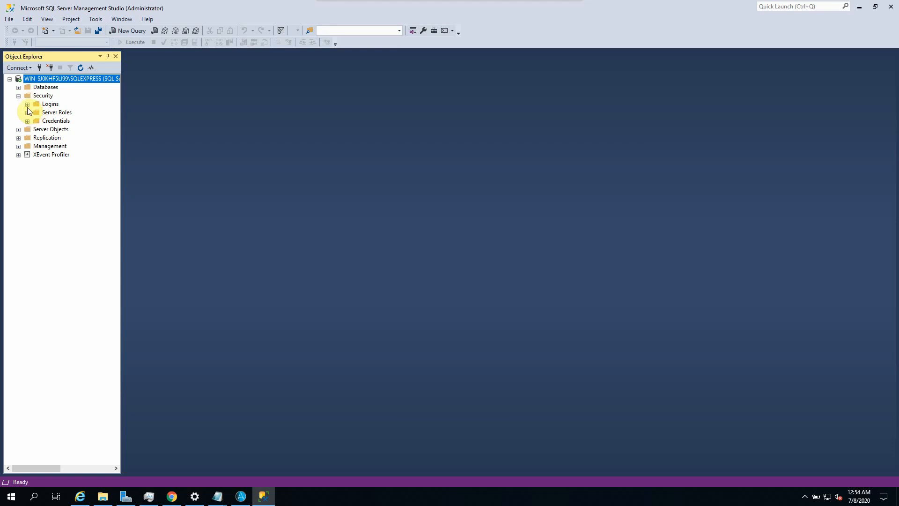
{"action": "left_click", "coordinate": [27, 104]}
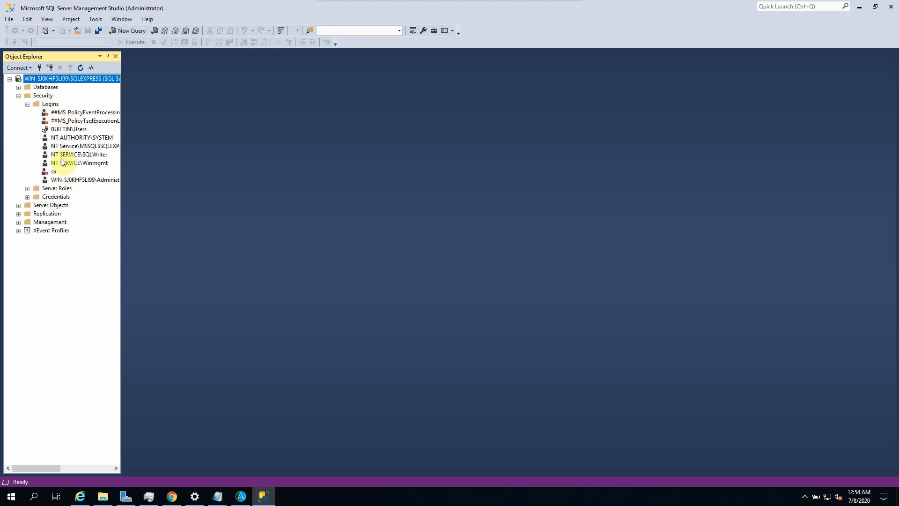
{"action": "right_click", "coordinate": [49, 104]}
{"action": "left_click", "coordinate": [80, 111]}
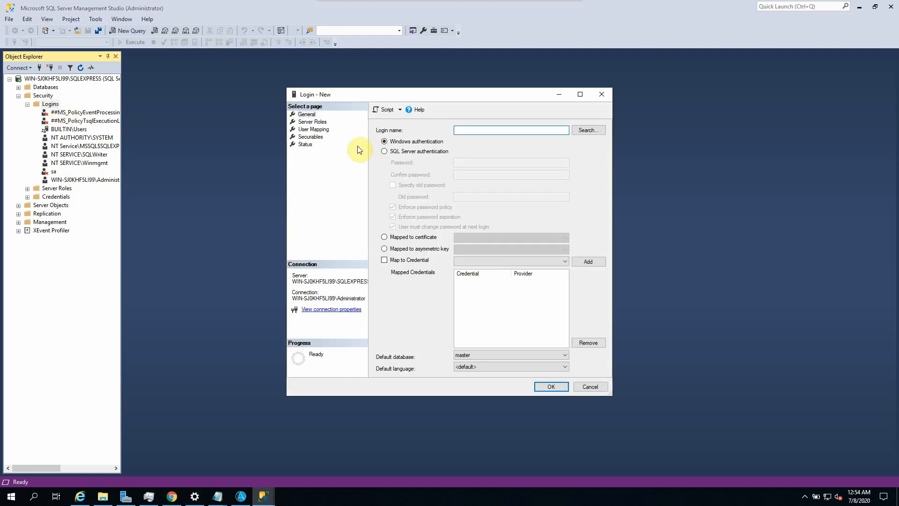
{"action": "mouse_move", "coordinate": [227, 491]}
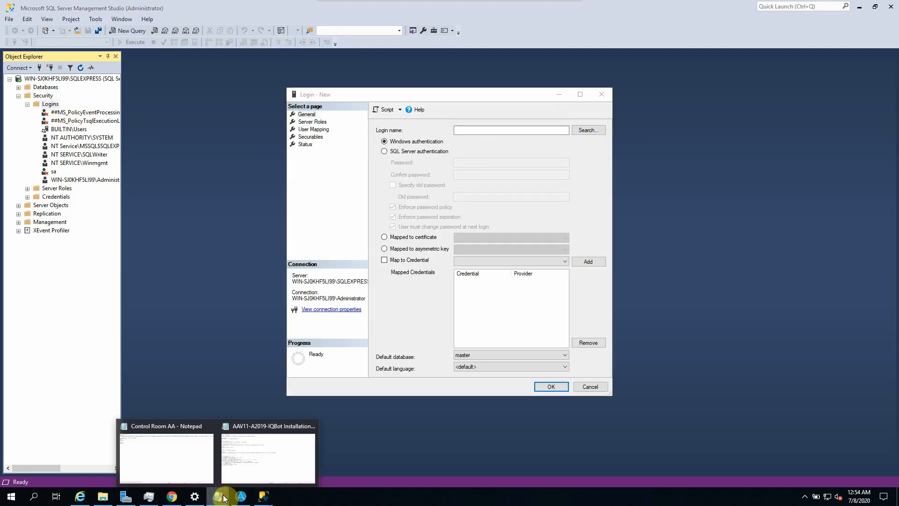
{"action": "left_click", "coordinate": [181, 451]}
{"action": "left_click", "coordinate": [271, 450]}
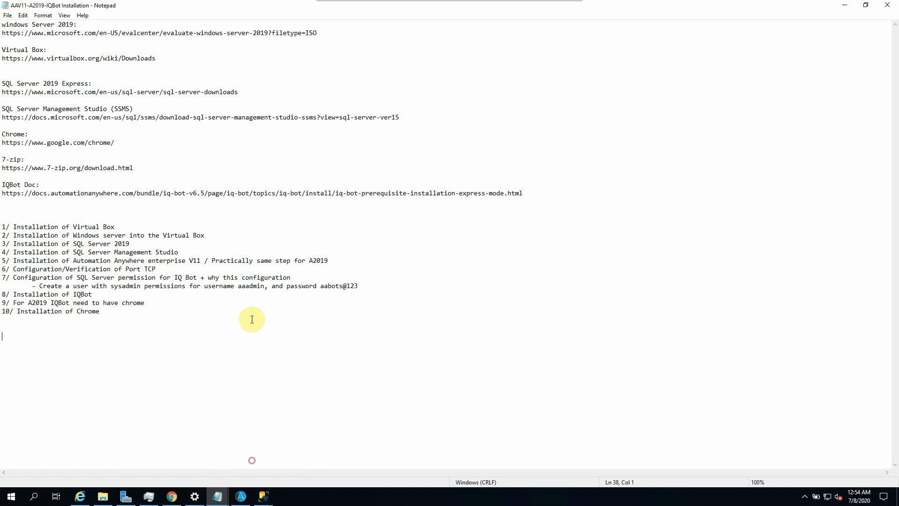
{"action": "double_click", "coordinate": [247, 286]}
{"action": "left_click", "coordinate": [257, 286]}
{"action": "left_click_drag", "start_coordinate": [241, 286], "coordinate": [257, 286]}
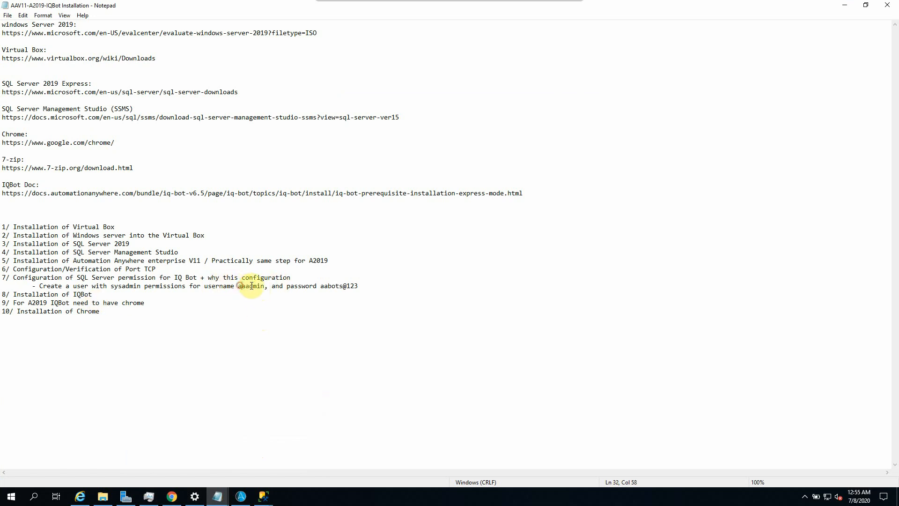
{"action": "double_click", "coordinate": [239, 286]}
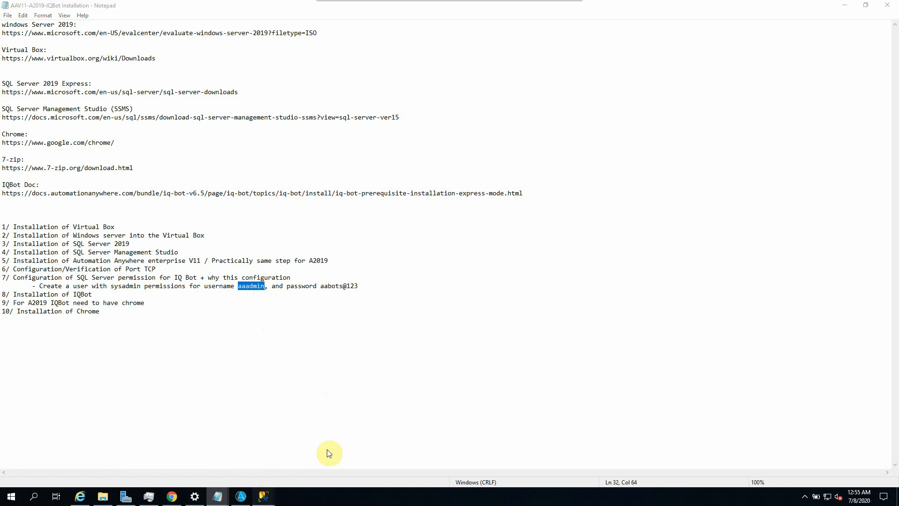
{"action": "mouse_move", "coordinate": [279, 493]}
{"action": "left_click", "coordinate": [303, 462]}
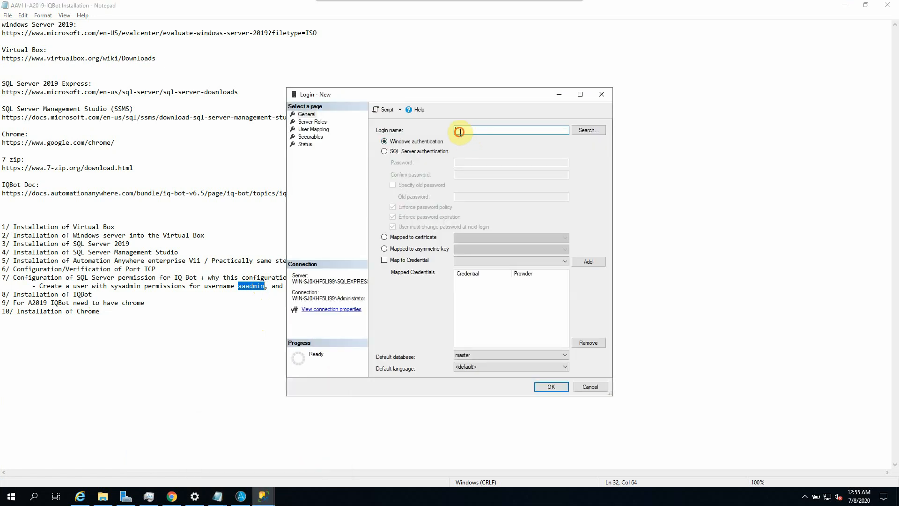
Step: Choose SQL Server authentication and enter the password from the notes, including confirmation
{"action": "left_click", "coordinate": [398, 152]}
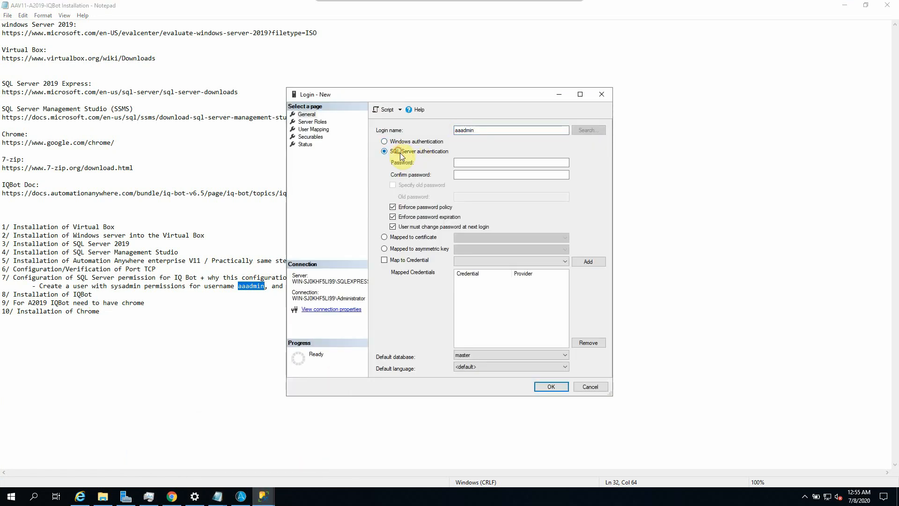
{"action": "left_click", "coordinate": [246, 318]}
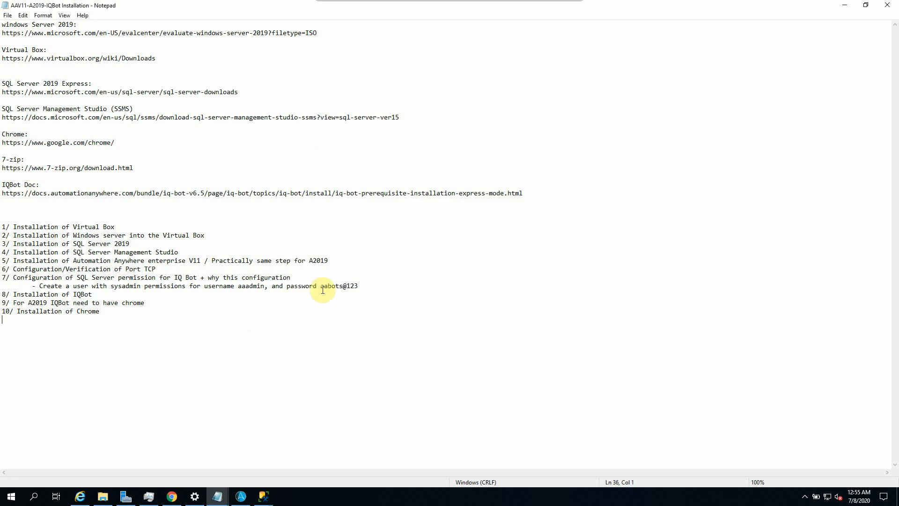
{"action": "left_click_drag", "start_coordinate": [322, 285], "coordinate": [356, 285]}
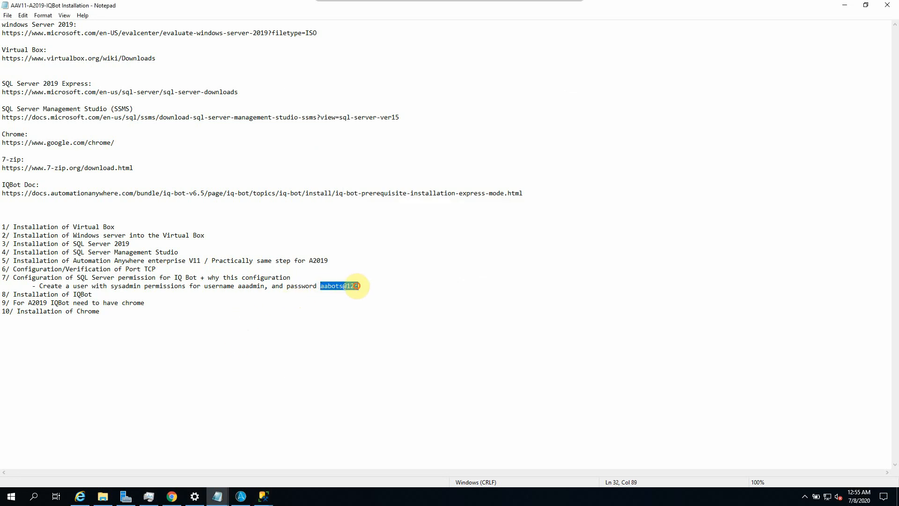
{"action": "mouse_move", "coordinate": [264, 496]}
{"action": "left_click", "coordinate": [328, 427]}
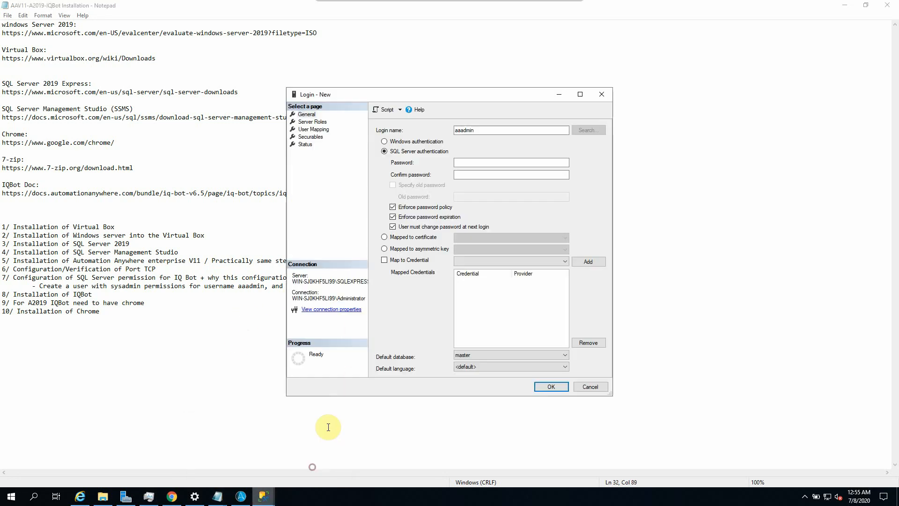
{"action": "left_click", "coordinate": [470, 162]}
{"action": "left_click", "coordinate": [462, 174]}
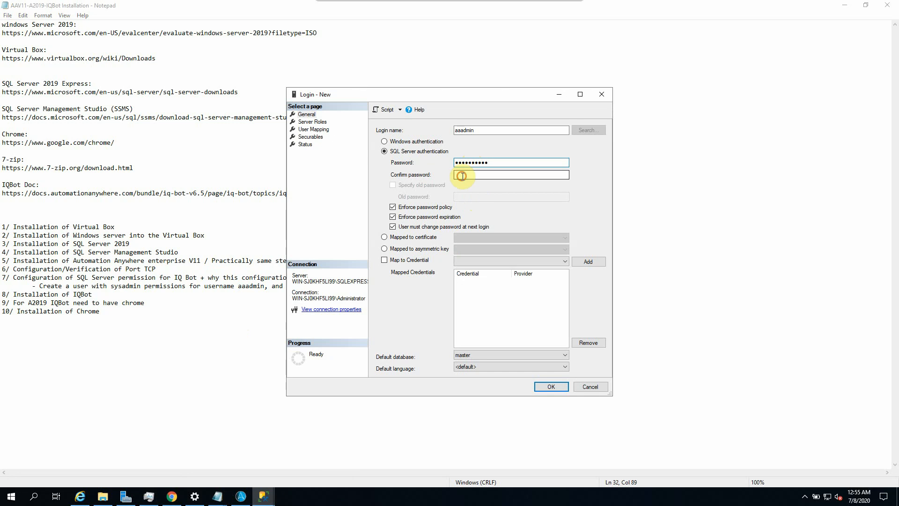
{"action": "key", "text": "ctrl+v"}
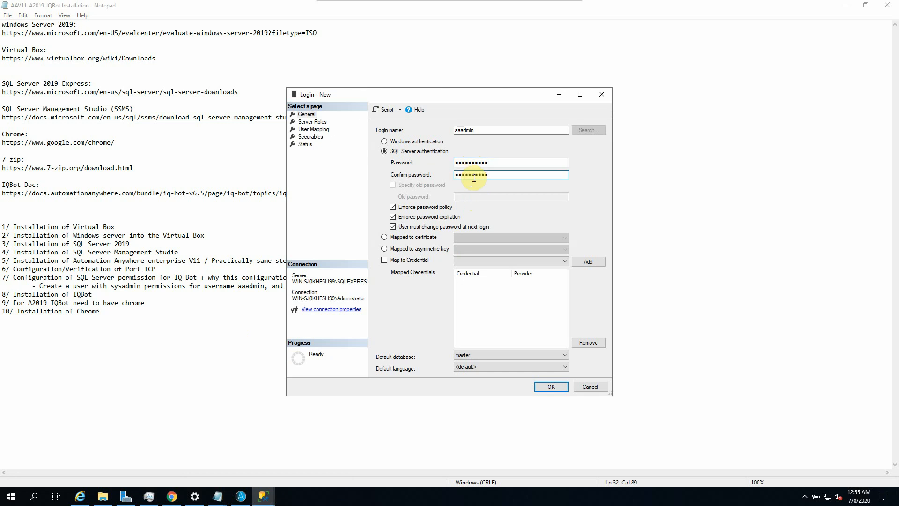
Step: Grant the sysadmin server role and create the login
{"action": "left_click", "coordinate": [310, 123]}
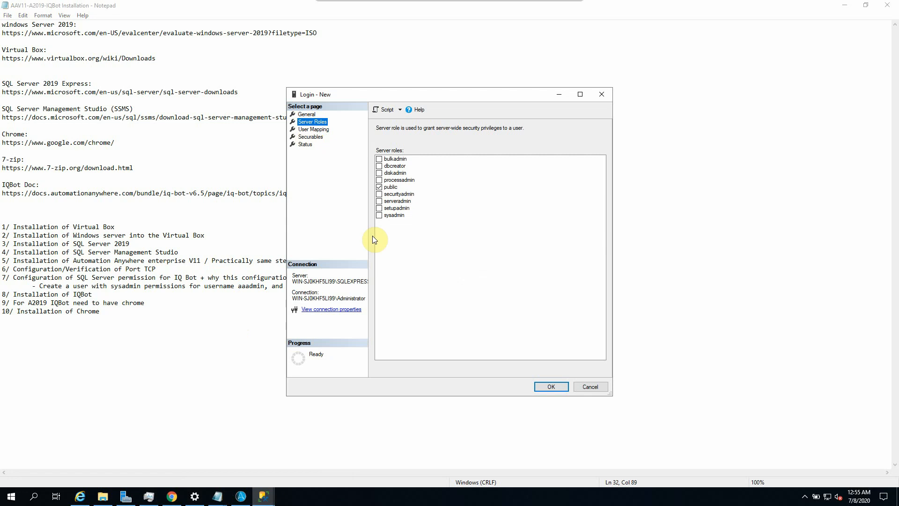
{"action": "mouse_move", "coordinate": [218, 496]}
{"action": "left_click", "coordinate": [281, 433]}
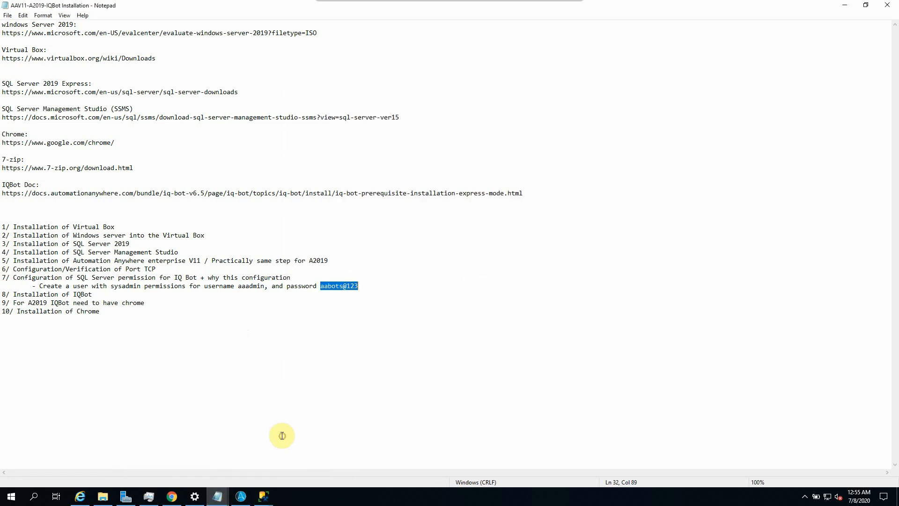
{"action": "double_click", "coordinate": [126, 285]}
{"action": "left_click", "coordinate": [389, 345]}
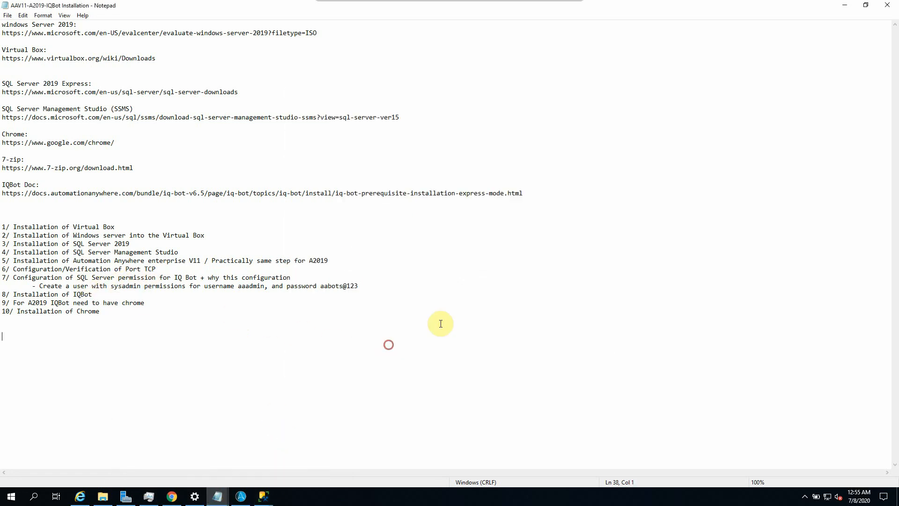
{"action": "left_click", "coordinate": [841, 5]}
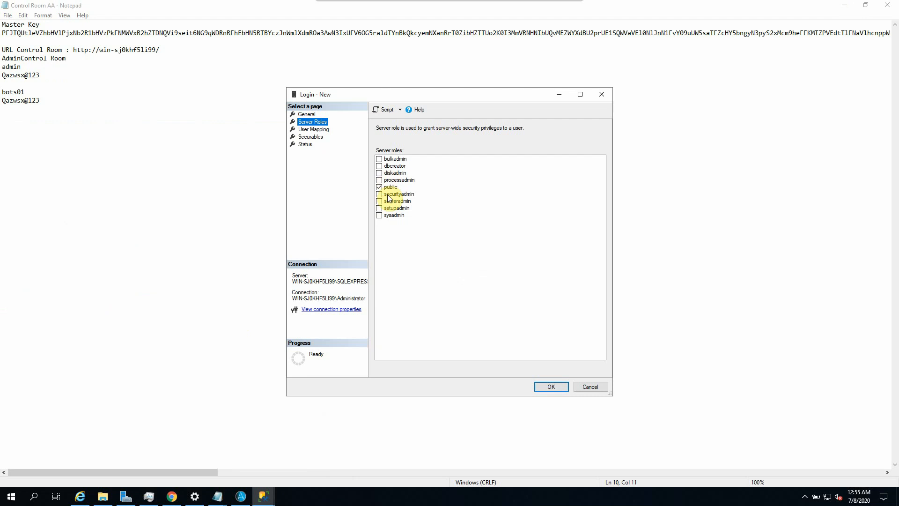
{"action": "left_click", "coordinate": [380, 217]}
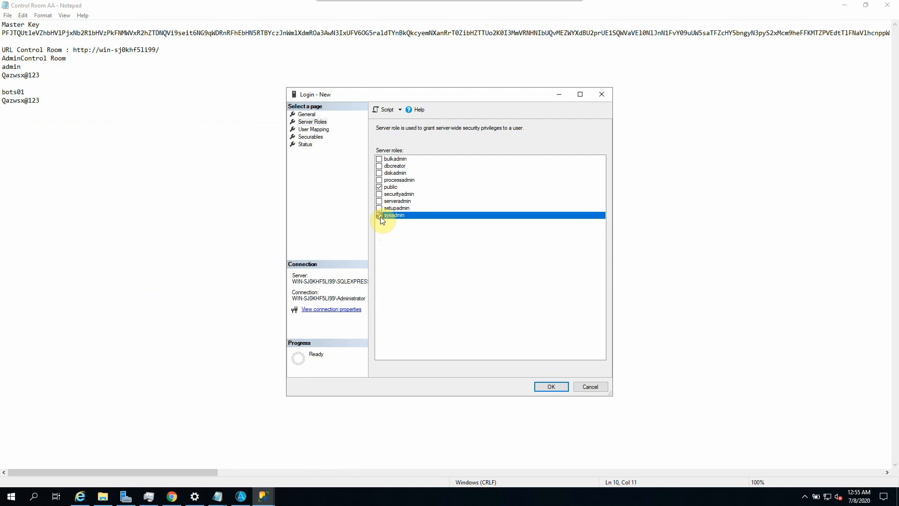
{"action": "left_click", "coordinate": [549, 385]}
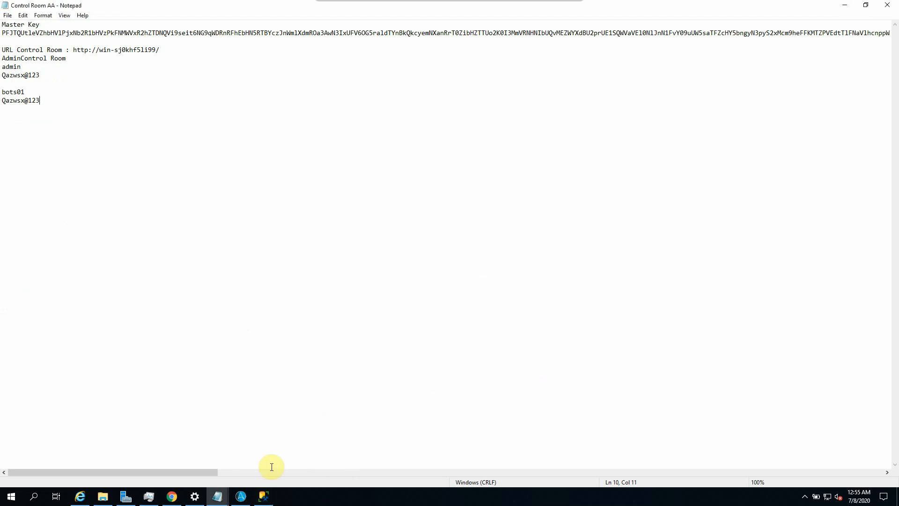
{"action": "left_click", "coordinate": [262, 495]}
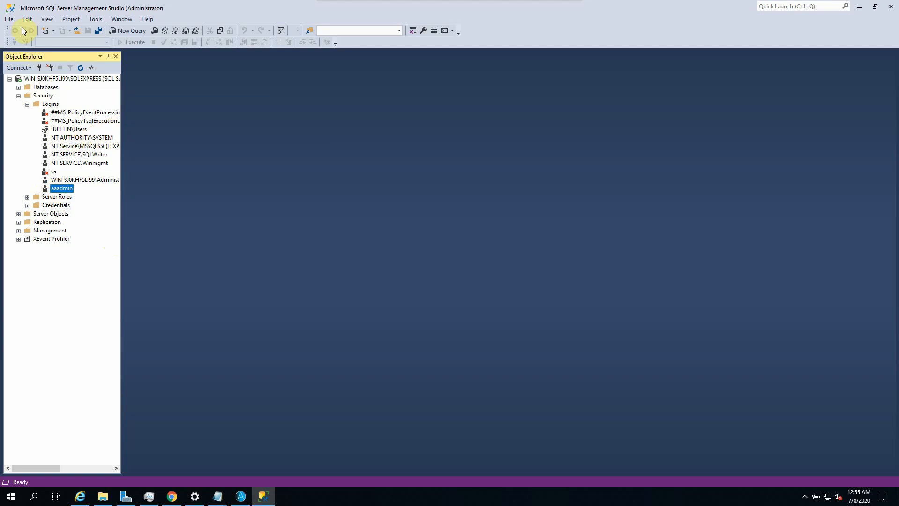
Step: Open the NT AUTHORITY\SYSTEM login properties, cancelling an accidental rename of the login
{"action": "left_click", "coordinate": [85, 139]}
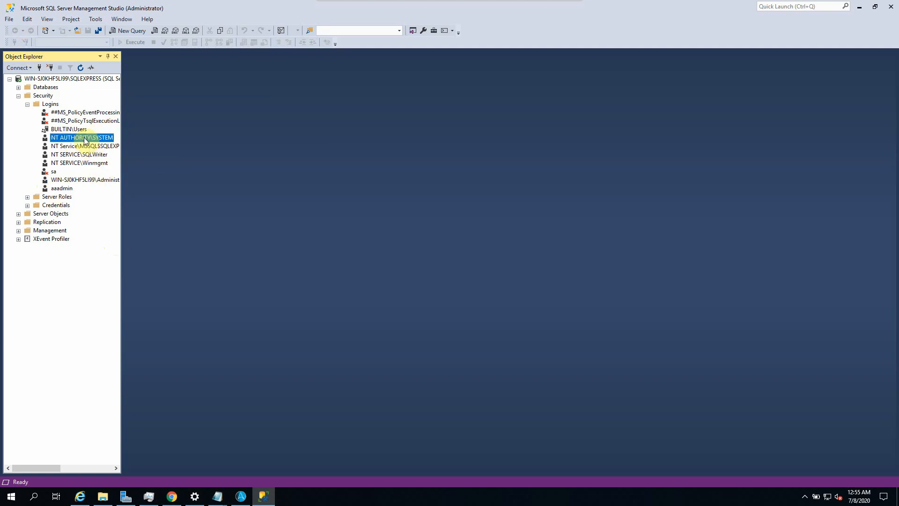
{"action": "right_click", "coordinate": [85, 139]}
{"action": "left_click", "coordinate": [113, 248]}
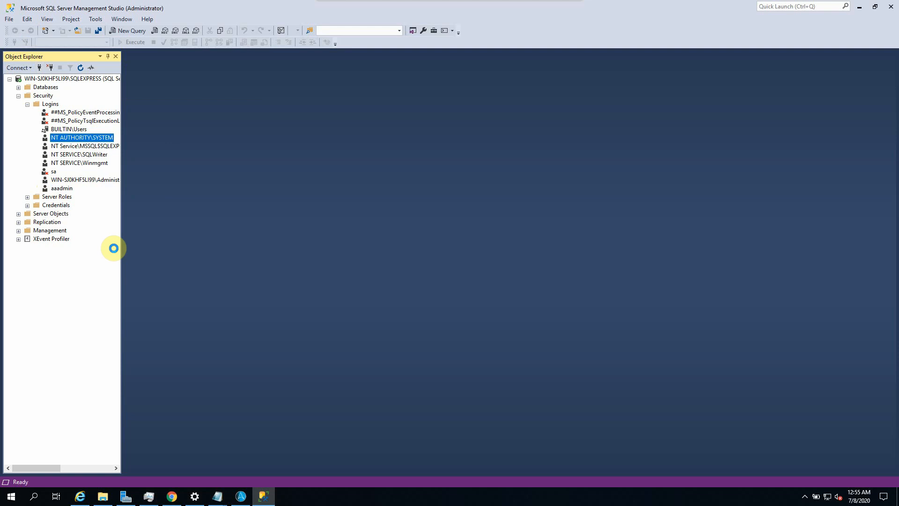
{"action": "left_click", "coordinate": [72, 139]}
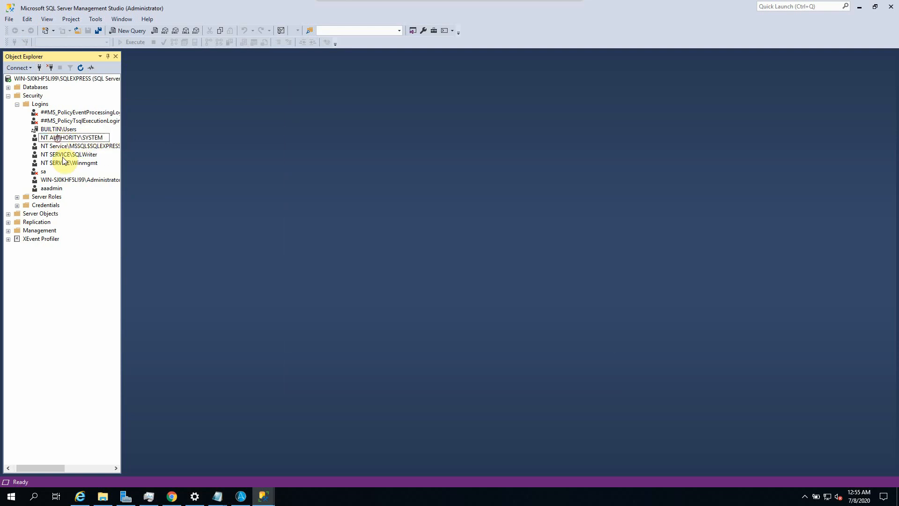
{"action": "key", "text": "Escape"}
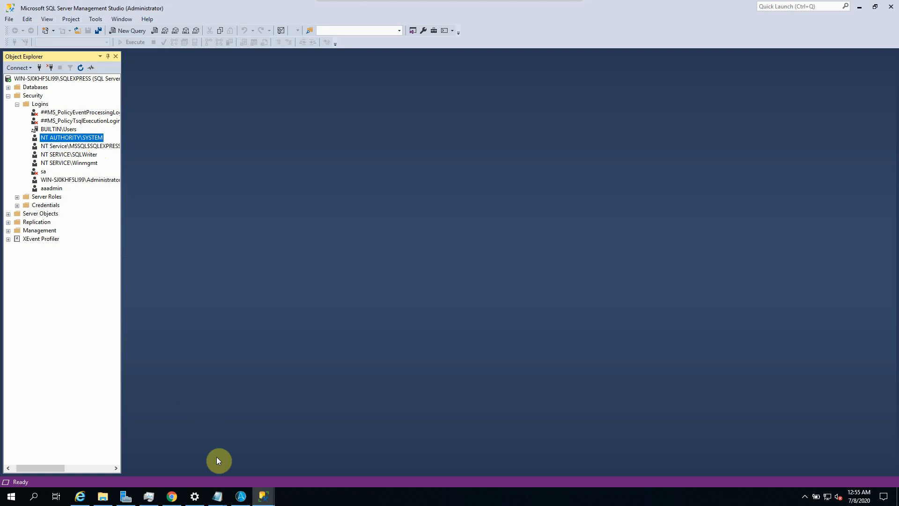
{"action": "mouse_move", "coordinate": [263, 495]}
{"action": "left_click", "coordinate": [321, 442]}
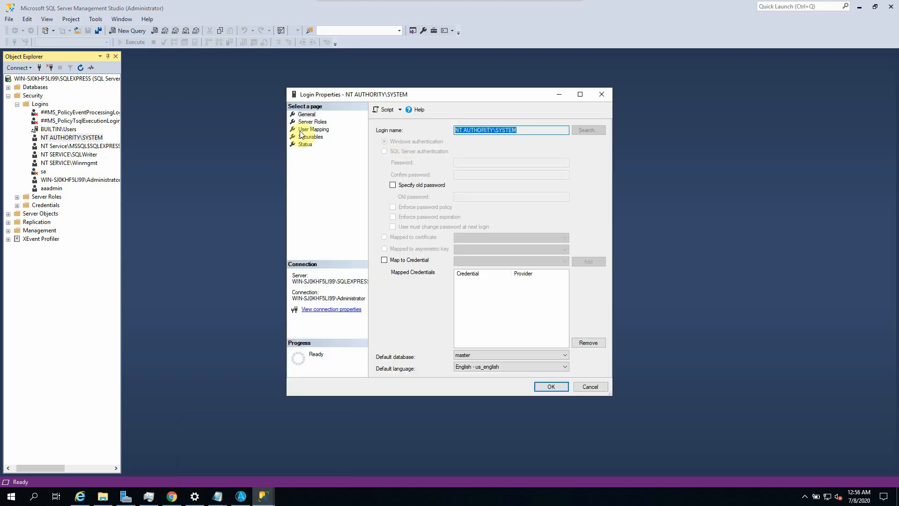
Step: Tick sysadmin in the system login's server roles, close the dialog and select SQLEXPRESS
{"action": "left_click", "coordinate": [313, 122]}
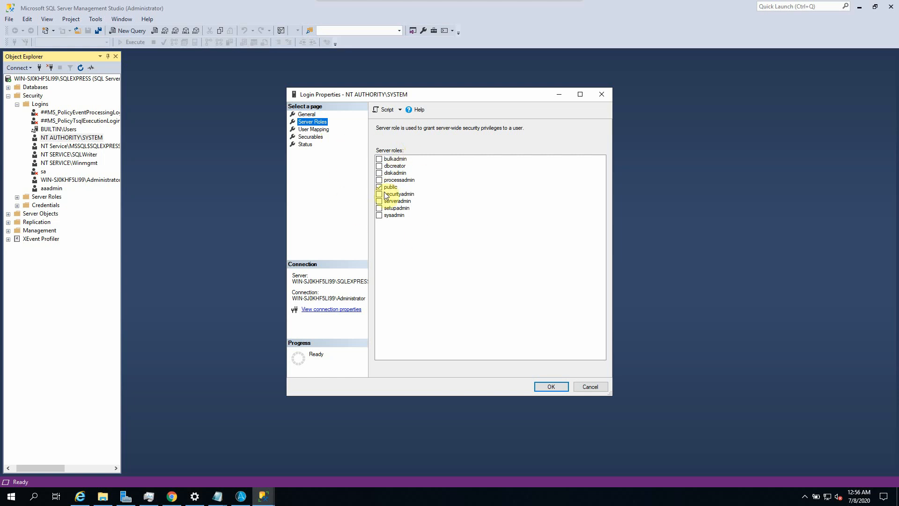
{"action": "left_click", "coordinate": [394, 216]}
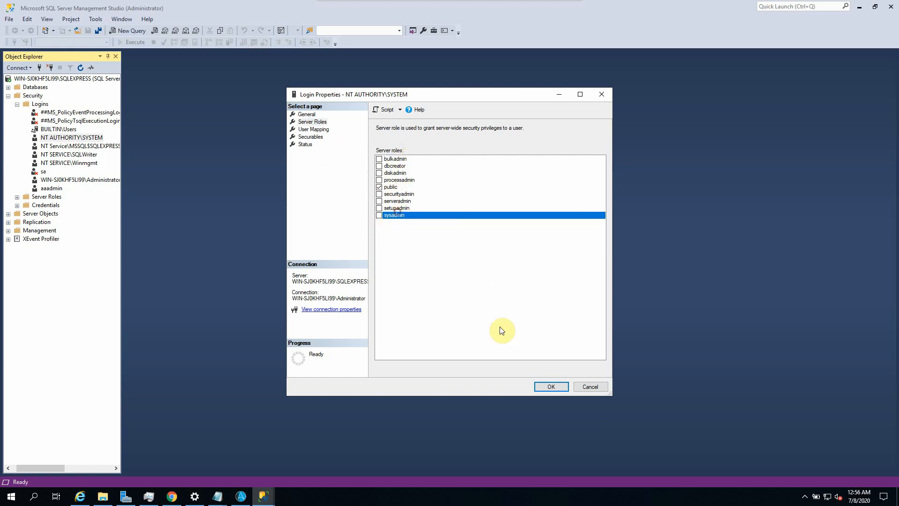
{"action": "left_click", "coordinate": [589, 386]}
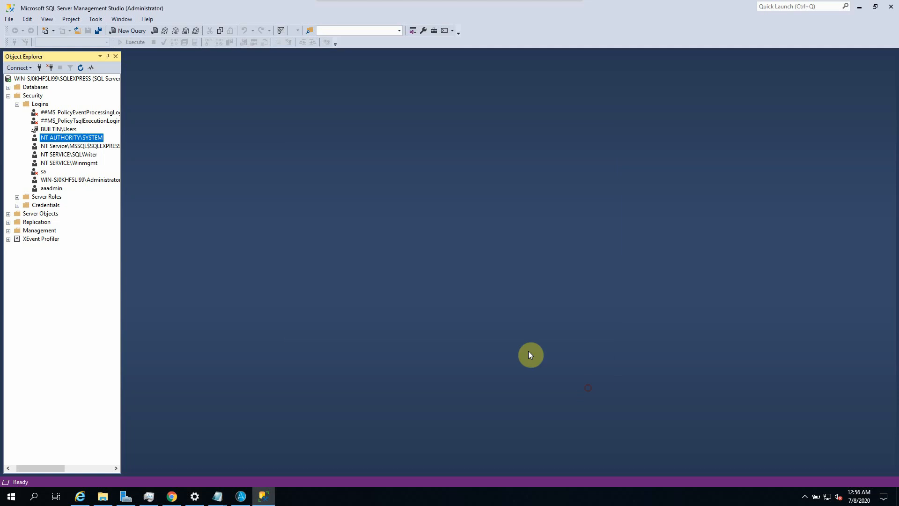
{"action": "left_click", "coordinate": [41, 78]}
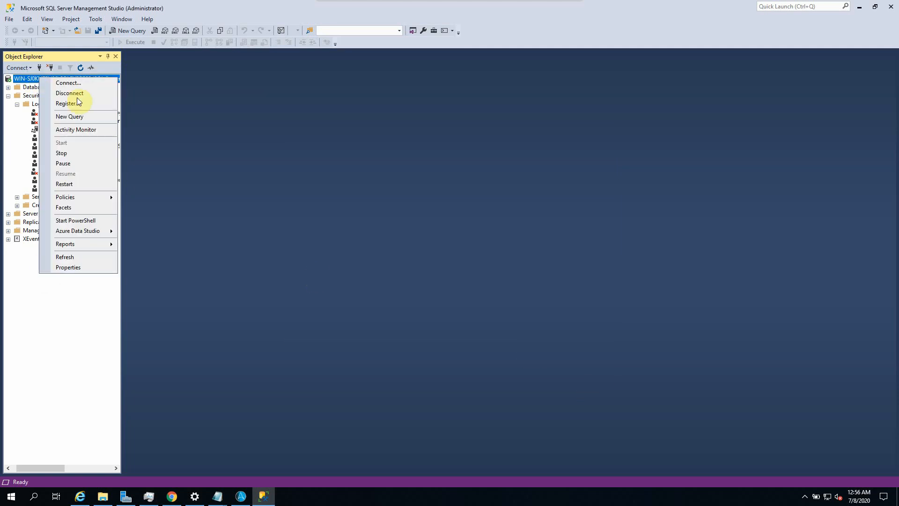
Step: Restart the MSSQL$SQLEXPRESS service, then bring the Control Room AA notes to the front
{"action": "left_click", "coordinate": [67, 187]}
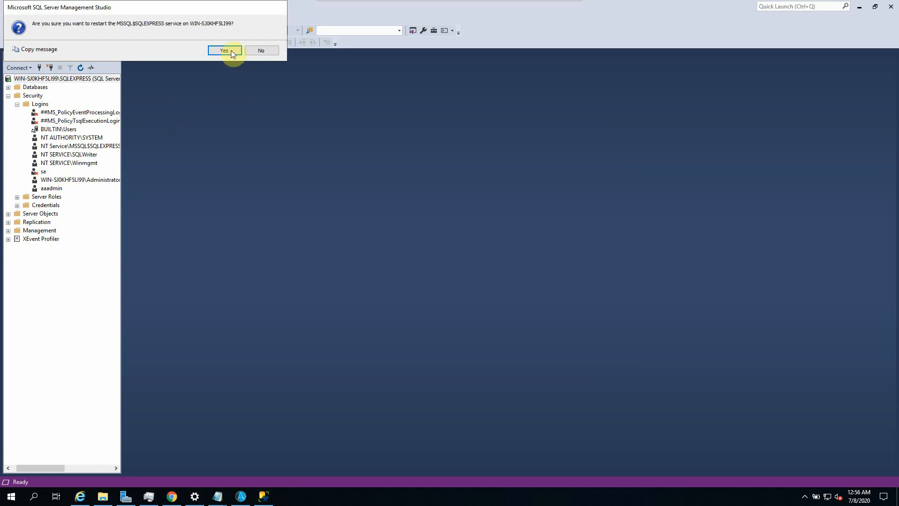
{"action": "left_click", "coordinate": [224, 50]}
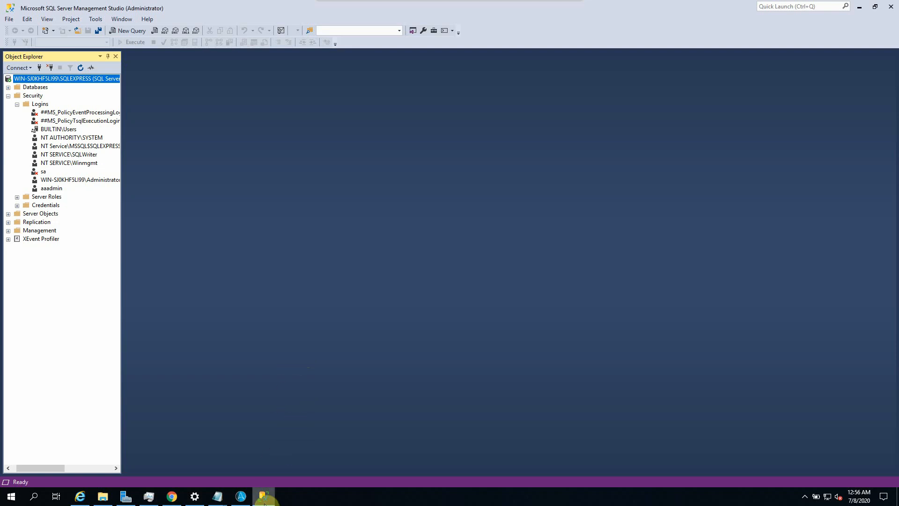
{"action": "left_click", "coordinate": [217, 495]}
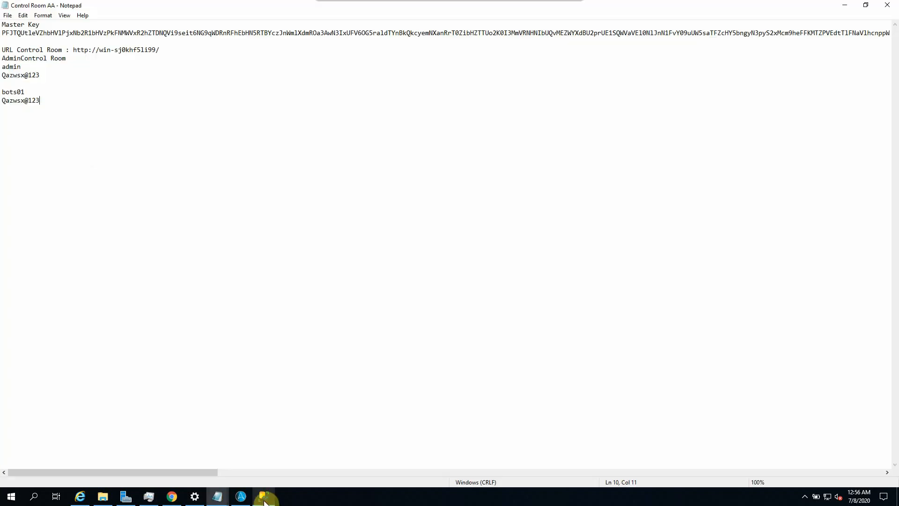
Step: In File Explorer, go to Downloads > AA_V11.3.5 > Automation_Anywhere_IQ_Bot_11.3.5 > Automation_Anywhere_IQ_Bot_11.3.5
{"action": "left_click", "coordinate": [845, 6]}
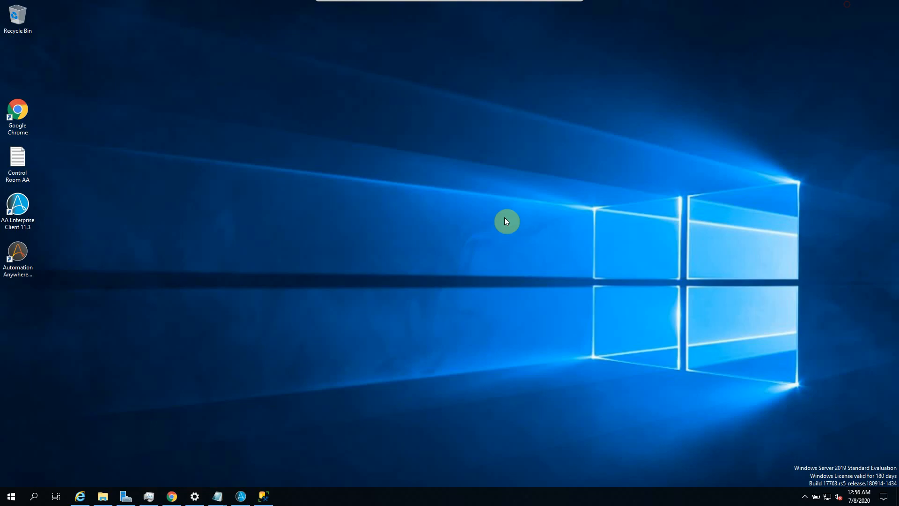
{"action": "left_click", "coordinate": [104, 496]}
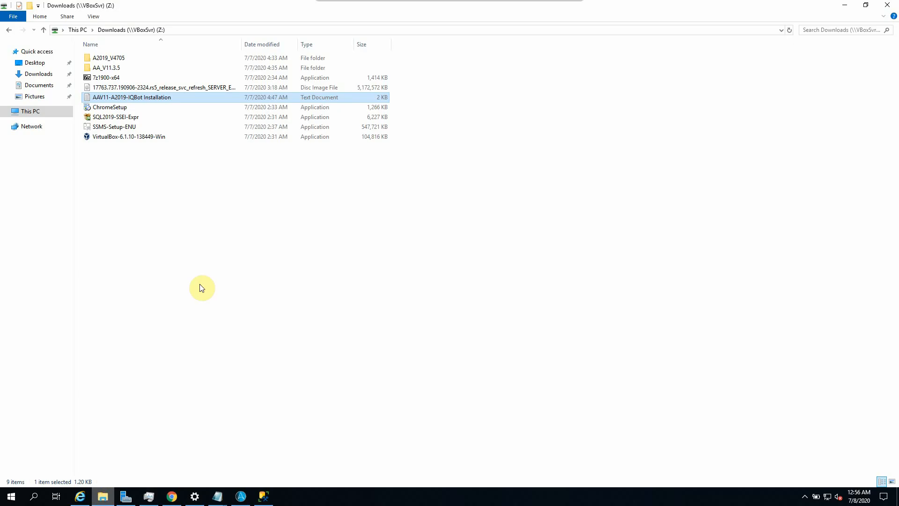
{"action": "left_click", "coordinate": [202, 287]}
{"action": "double_click", "coordinate": [109, 68]}
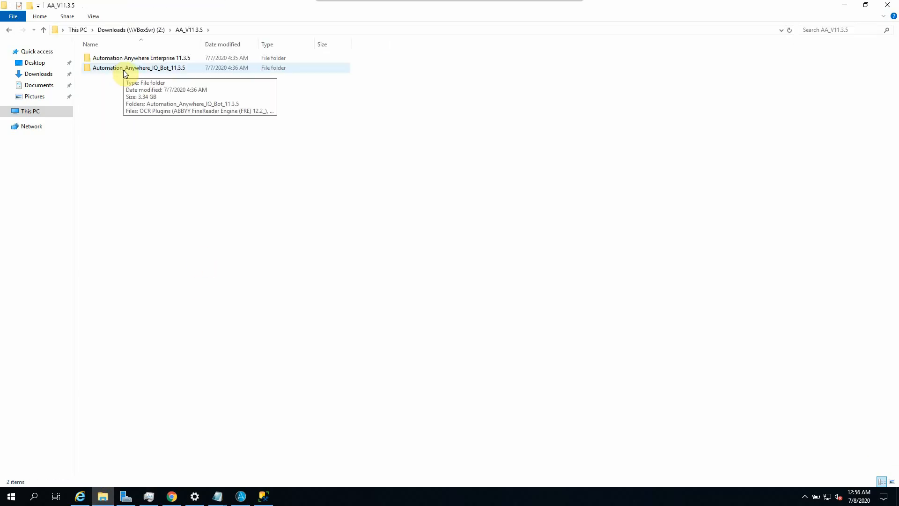
{"action": "double_click", "coordinate": [124, 71]}
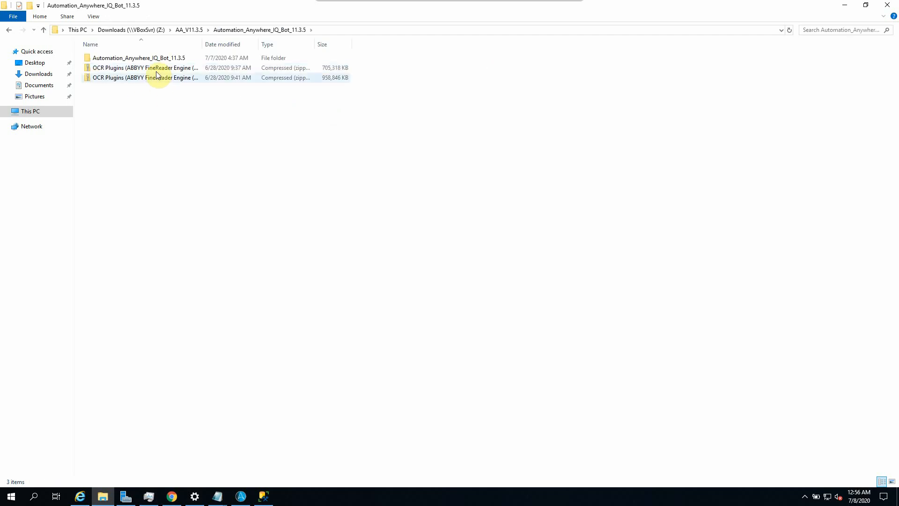
{"action": "double_click", "coordinate": [154, 58]}
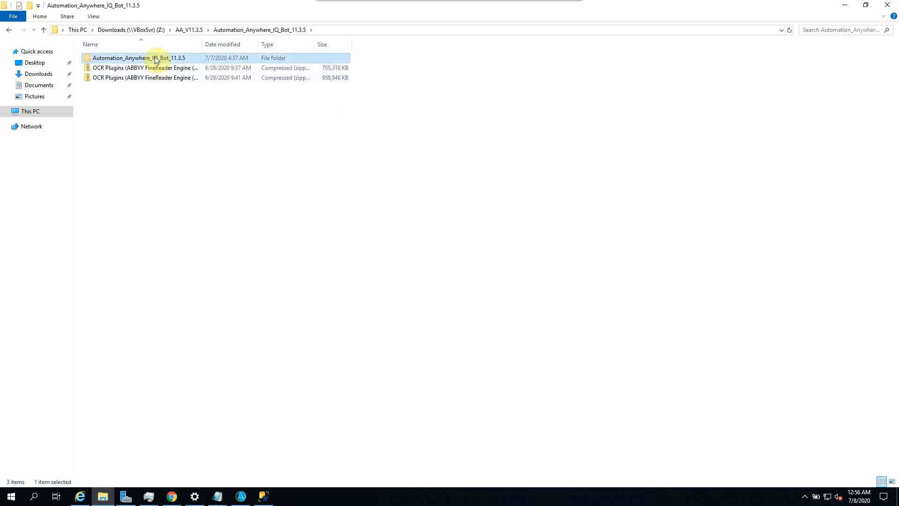
{"action": "double_click", "coordinate": [202, 44]}
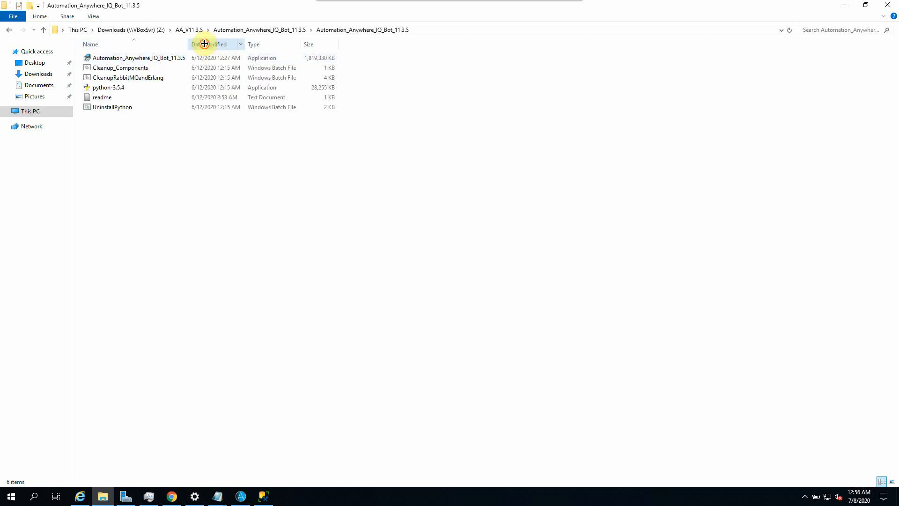
Step: Run the IQ Bot installer as administrator, then return to SQL Server Management Studio
{"action": "right_click", "coordinate": [127, 58]}
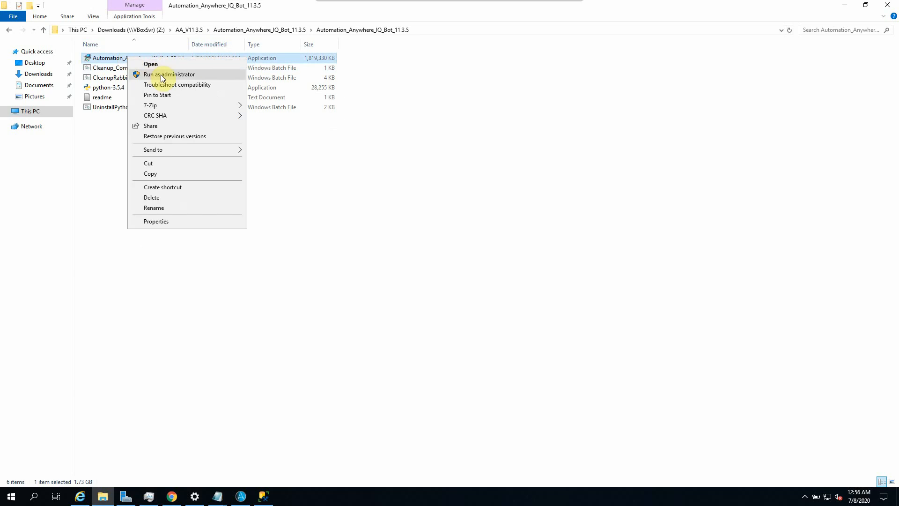
{"action": "left_click", "coordinate": [99, 159]}
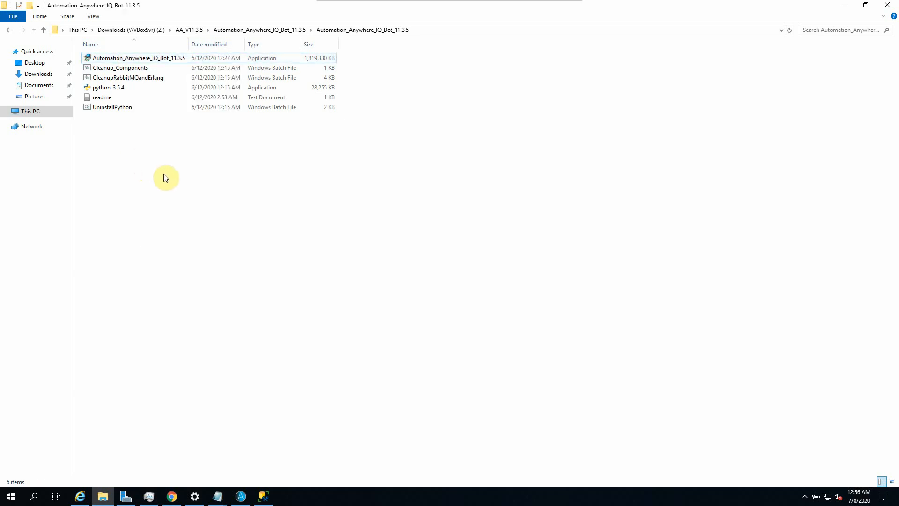
{"action": "left_click", "coordinate": [109, 78]}
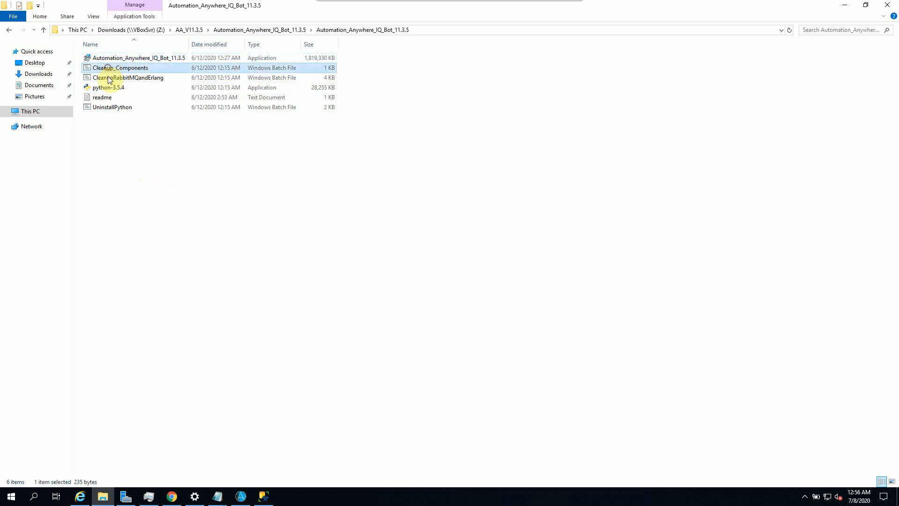
{"action": "left_click", "coordinate": [106, 107]}
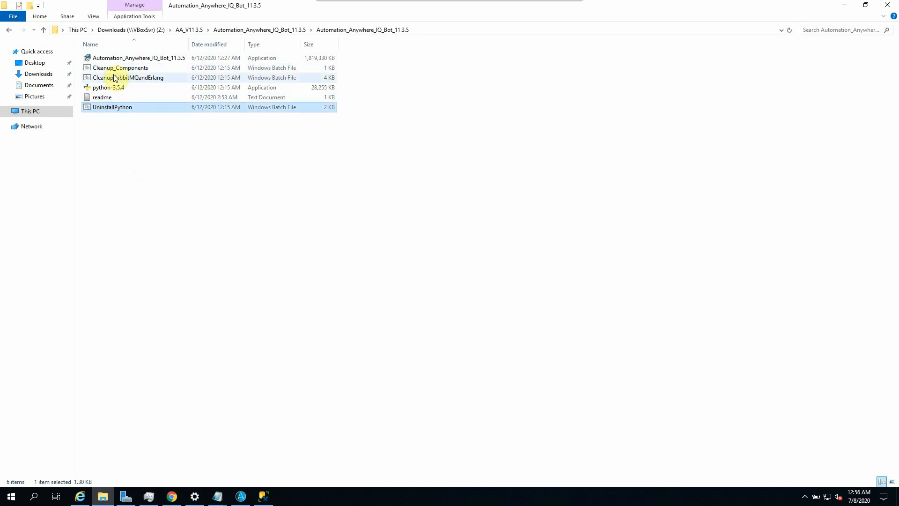
{"action": "left_click_drag", "start_coordinate": [156, 139], "coordinate": [104, 64]}
{"action": "left_click", "coordinate": [167, 141]}
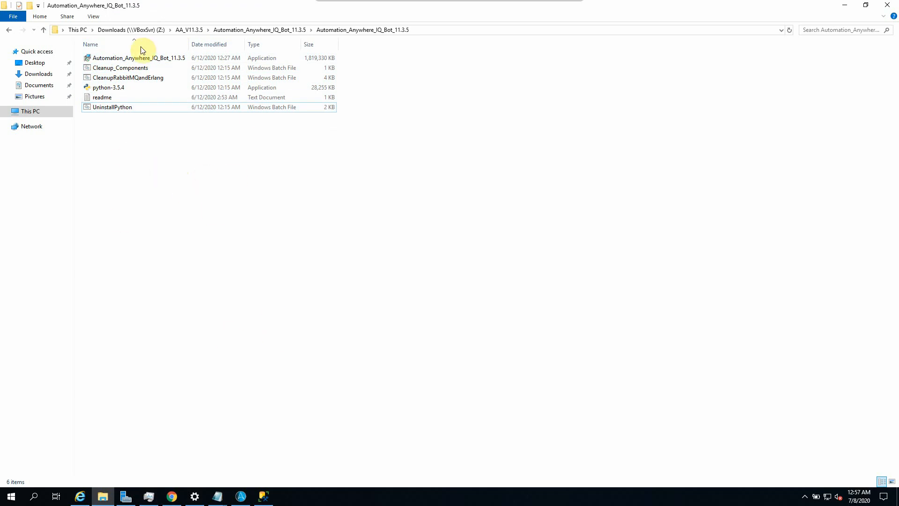
{"action": "right_click", "coordinate": [123, 60]}
{"action": "left_click", "coordinate": [164, 77]}
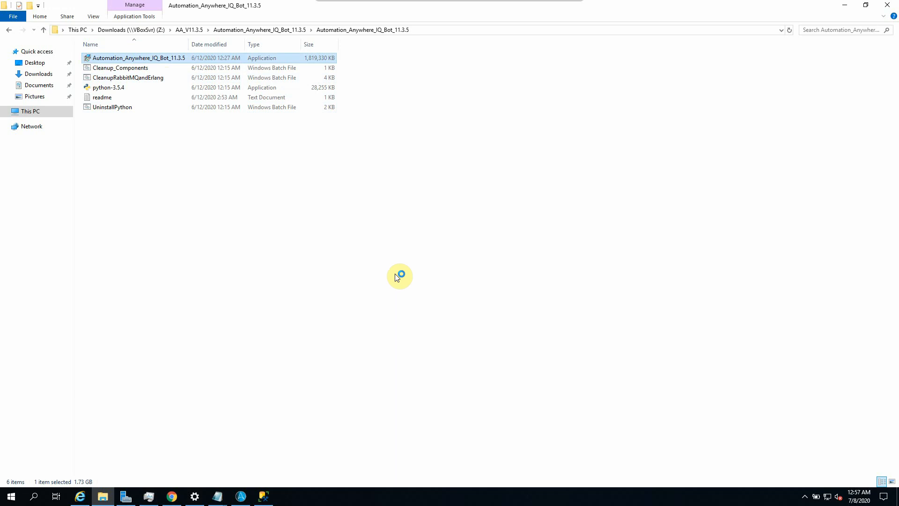
{"action": "left_click", "coordinate": [243, 497]}
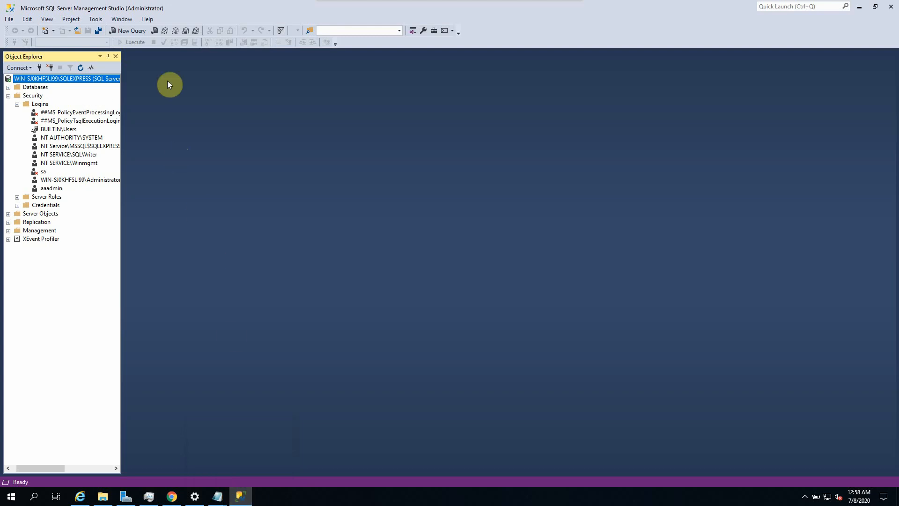
Step: Expand Databases to check BIVisualization, BIVisualization-scheduler and CRDB-NEW, then minimize Management Studio
{"action": "left_click", "coordinate": [8, 87]}
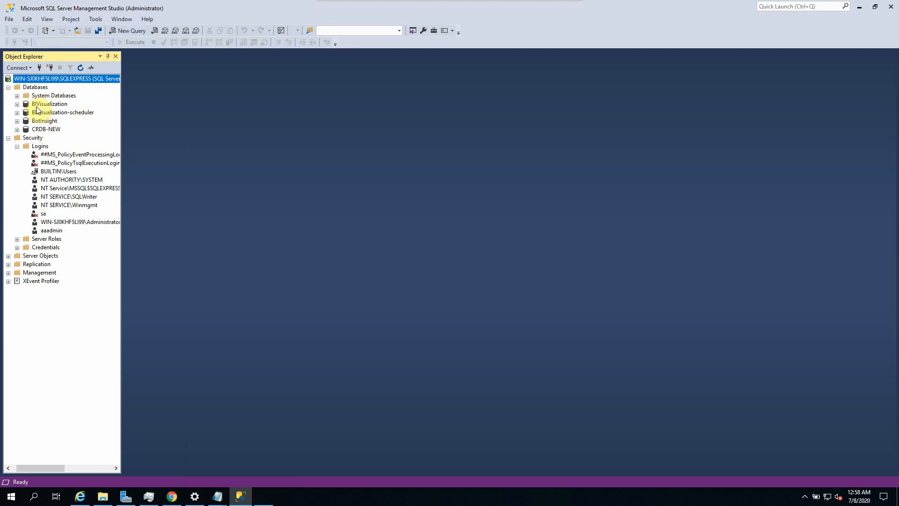
{"action": "left_click", "coordinate": [42, 104]}
{"action": "left_click", "coordinate": [39, 113]}
{"action": "left_click", "coordinate": [35, 130]}
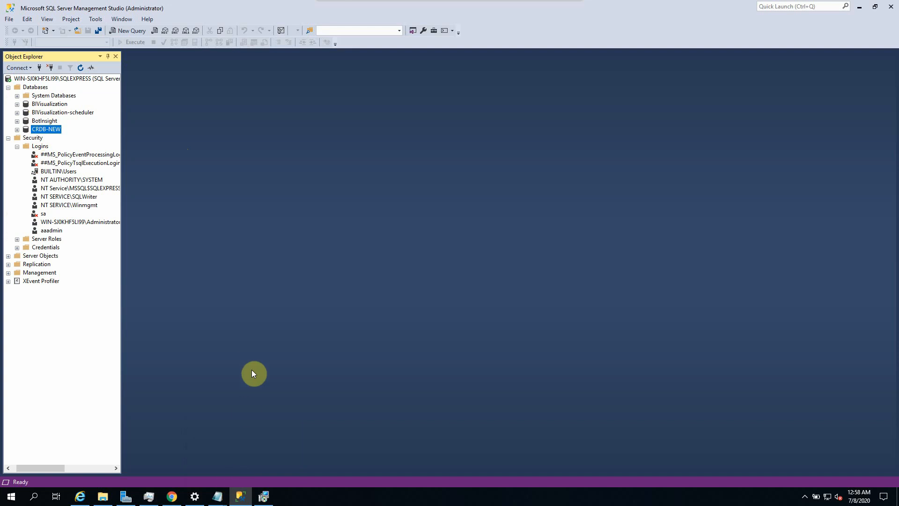
{"action": "left_click", "coordinate": [240, 495]}
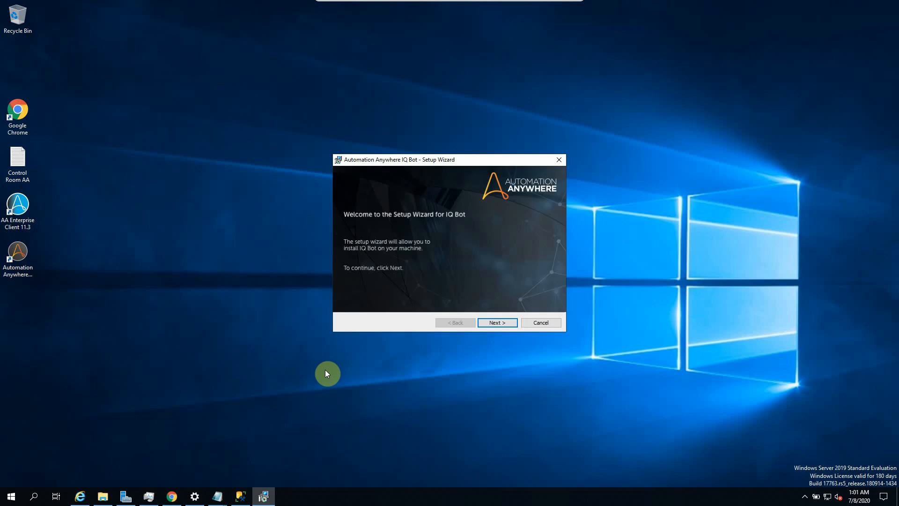
Step: Move past the IQ Bot Setup Wizard welcome page and accept the license terms
{"action": "left_click", "coordinate": [496, 322]}
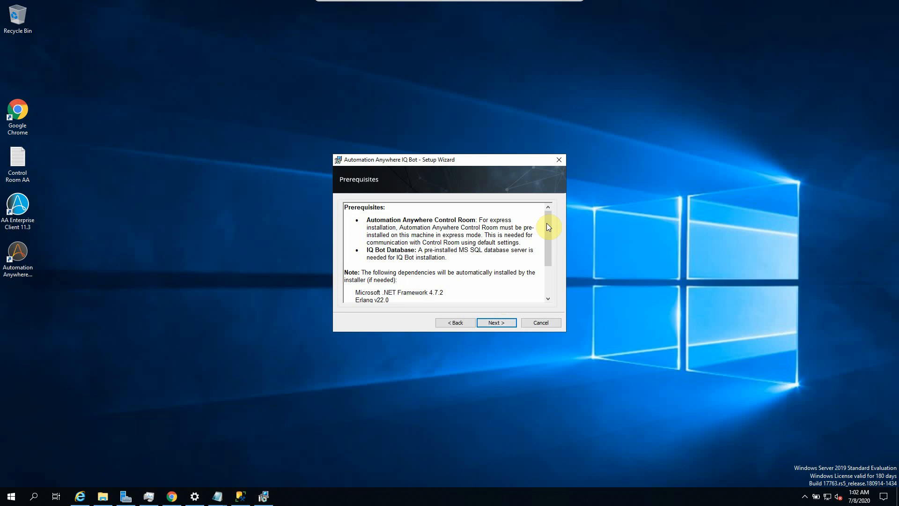
{"action": "left_click_drag", "start_coordinate": [548, 227], "coordinate": [547, 284]}
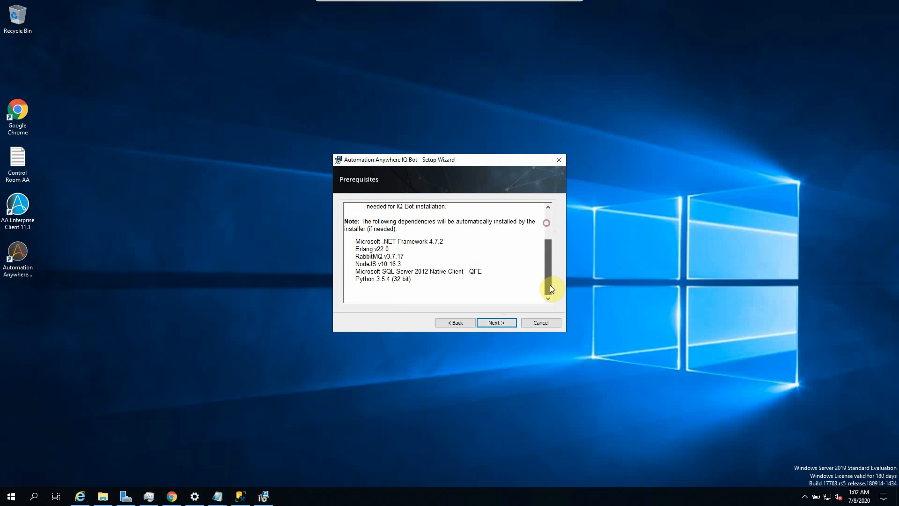
{"action": "left_click", "coordinate": [500, 322]}
{"action": "left_click", "coordinate": [375, 290]}
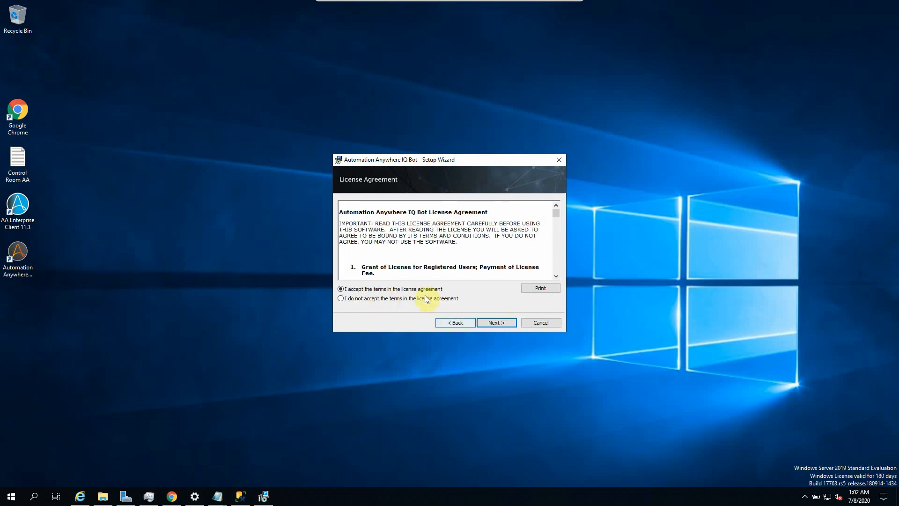
Step: Pass the pre-installation check and continue with the Express installation type
{"action": "left_click_drag", "start_coordinate": [557, 218], "coordinate": [556, 265]}
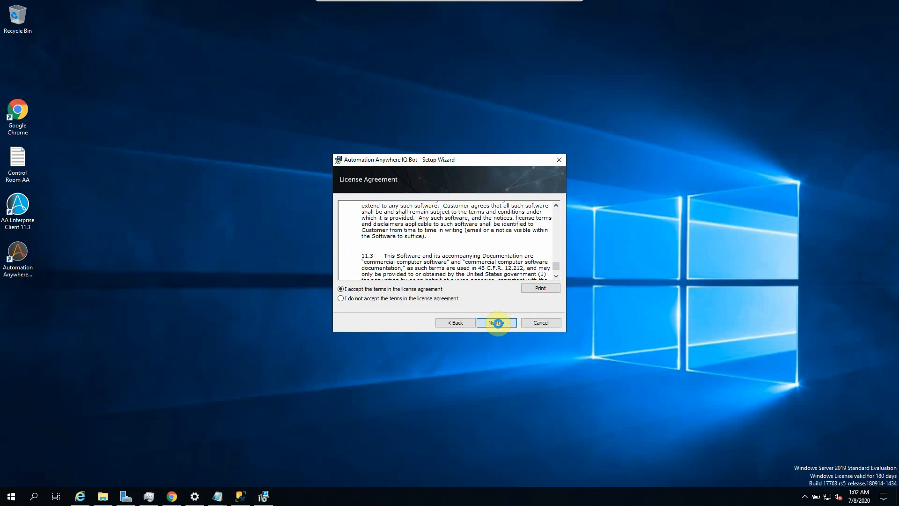
{"action": "left_click", "coordinate": [498, 323]}
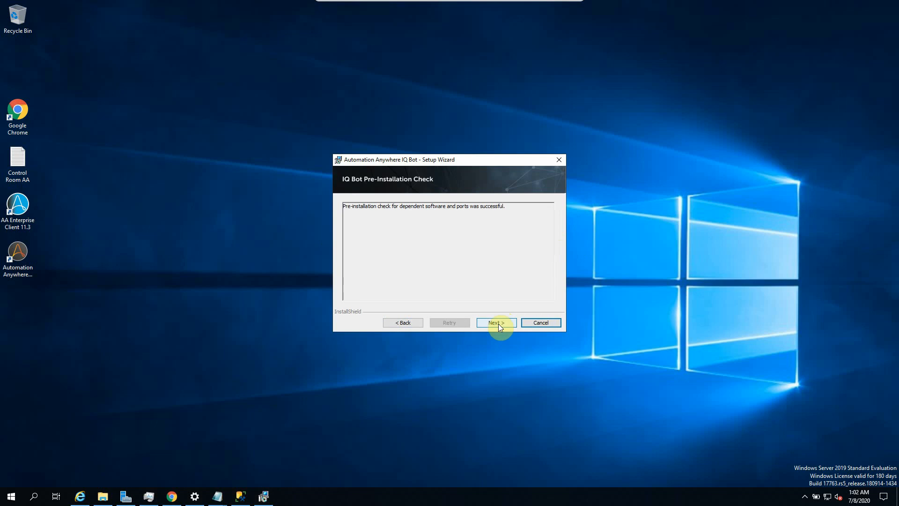
{"action": "left_click", "coordinate": [493, 322]}
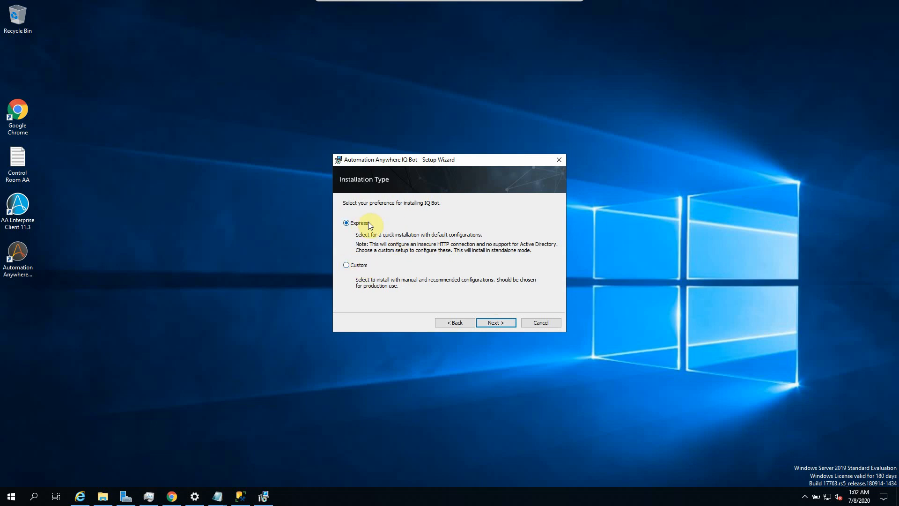
{"action": "left_click", "coordinate": [501, 320]}
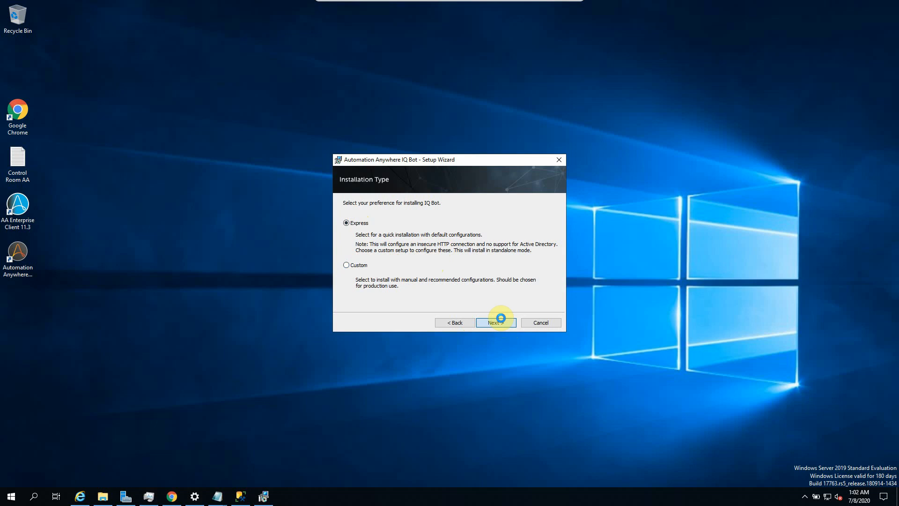
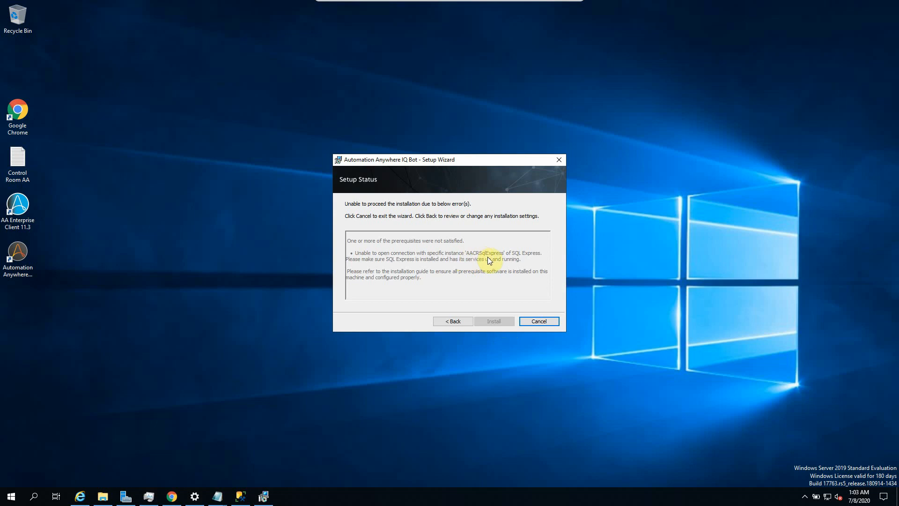
Step: Confirm in Task Manager's Services tab that MSSQL$SQLEXPRESS is running
{"action": "right_click", "coordinate": [404, 496]}
{"action": "left_click", "coordinate": [440, 448]}
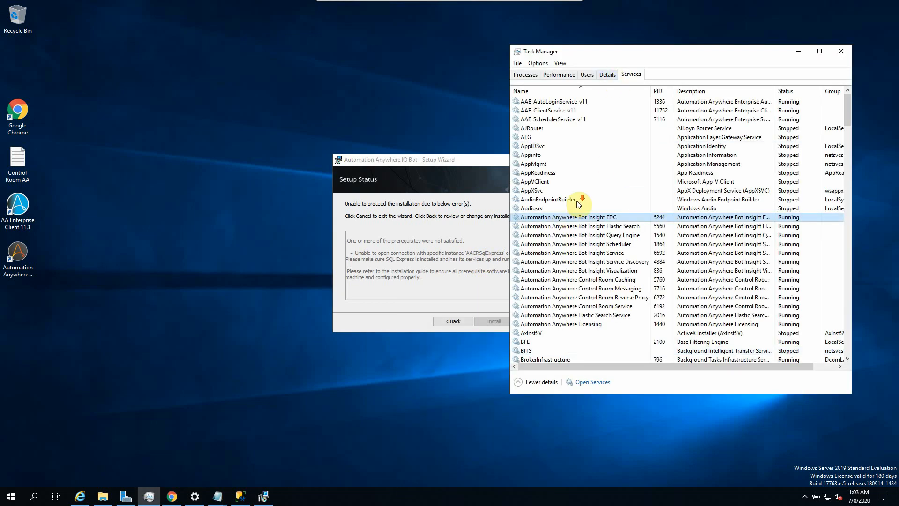
{"action": "scroll", "coordinate": [579, 202], "scroll_direction": "down", "scroll_amount": 20}
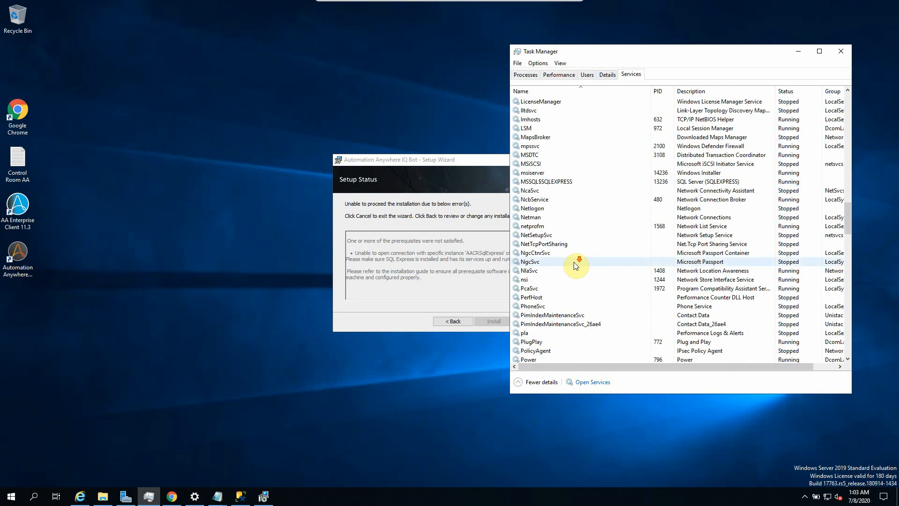
{"action": "scroll", "coordinate": [575, 265], "scroll_direction": "down", "scroll_amount": 1}
{"action": "left_click", "coordinate": [543, 155]}
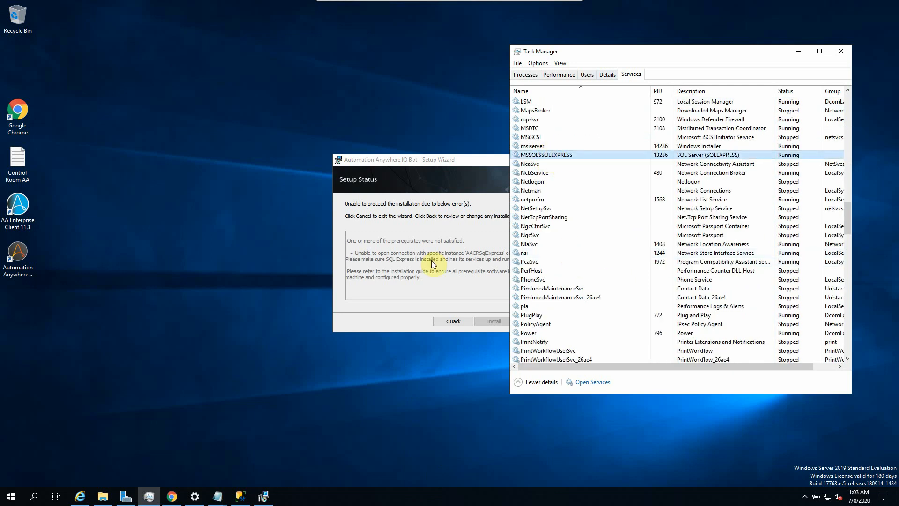
Step: Go back in the IQ Bot wizard, choose the Custom installation type, and continue
{"action": "left_click", "coordinate": [454, 261]}
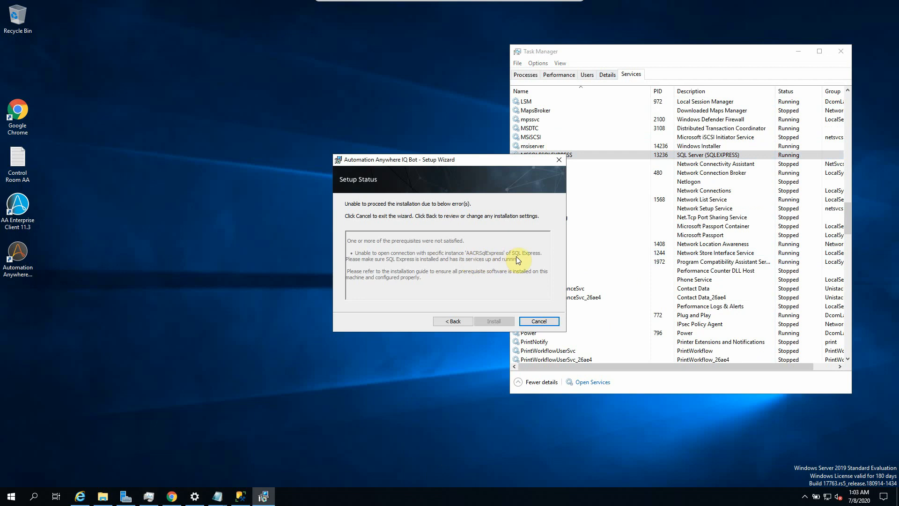
{"action": "left_click", "coordinate": [453, 322]}
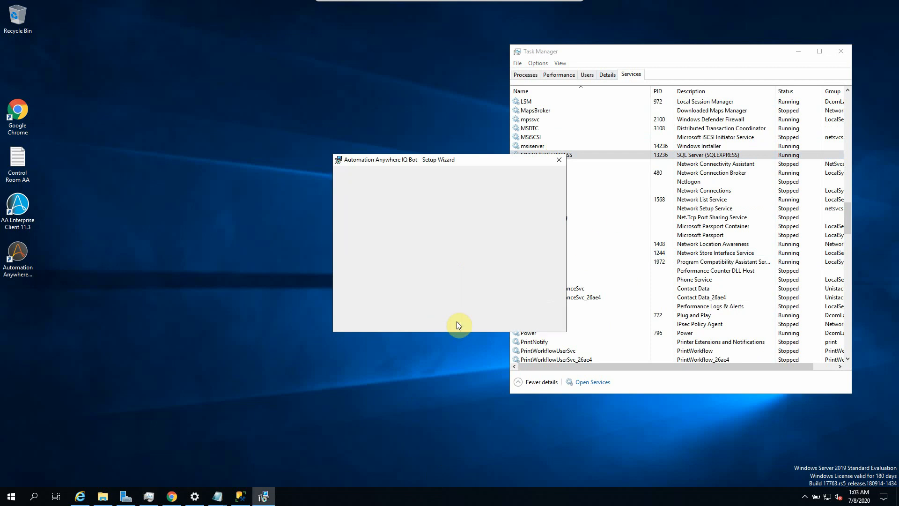
{"action": "left_click", "coordinate": [362, 264]}
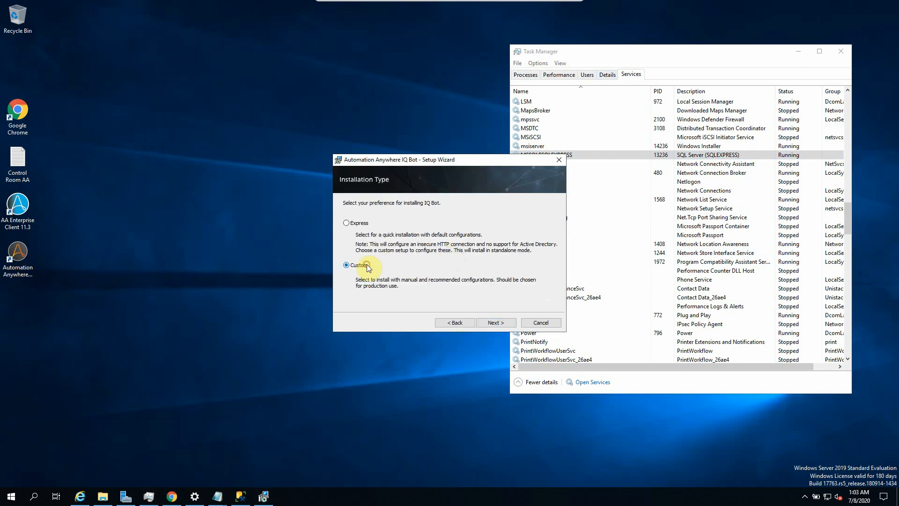
{"action": "left_click", "coordinate": [493, 322]}
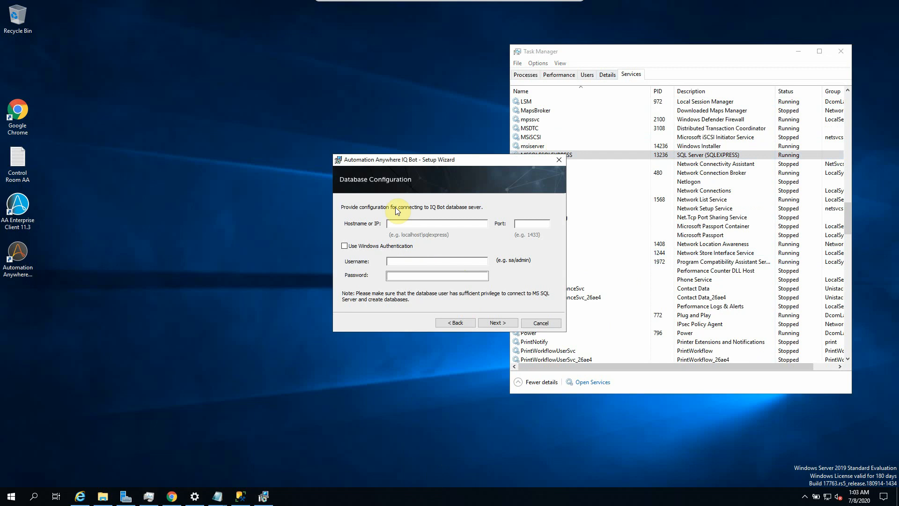
Step: Fill the database connection with host localhost and port 1433, then bring up the Control Room AA notes
{"action": "left_click_drag", "start_coordinate": [428, 160], "coordinate": [354, 159]}
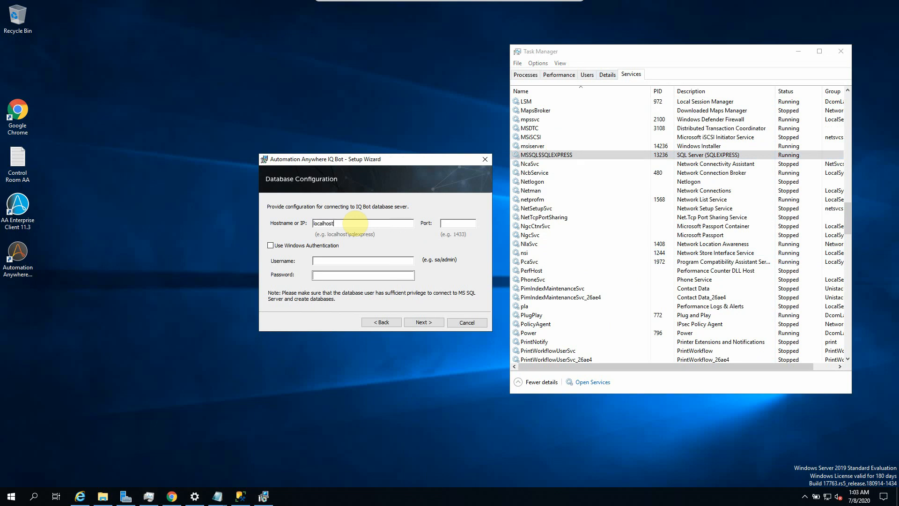
{"action": "left_click", "coordinate": [462, 221]}
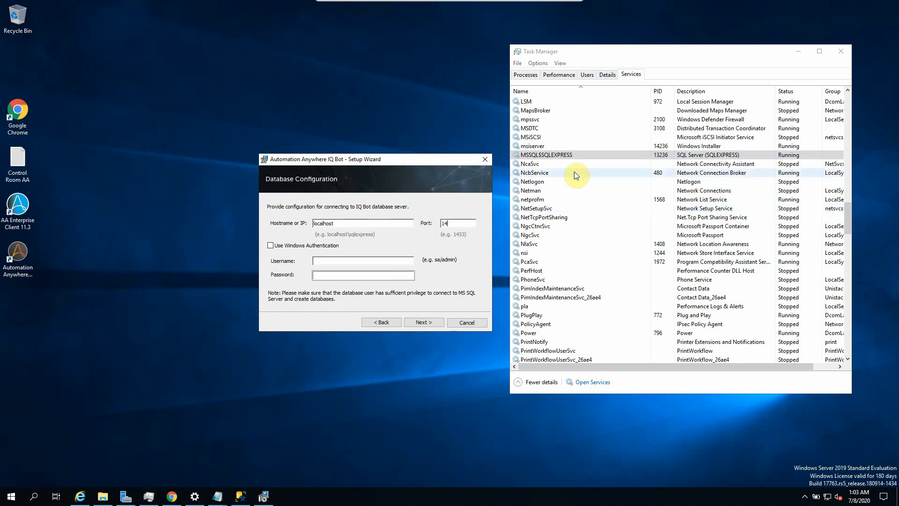
{"action": "type", "text": "1433"}
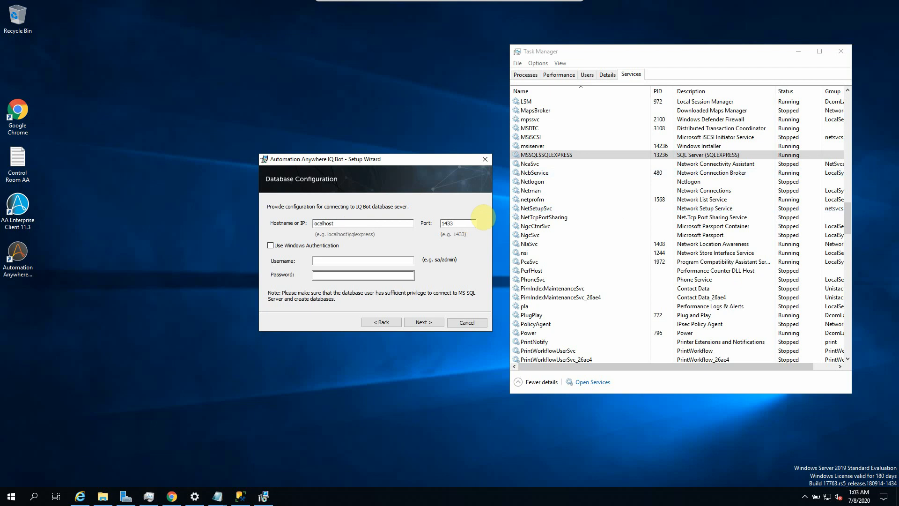
{"action": "left_click", "coordinate": [336, 262]}
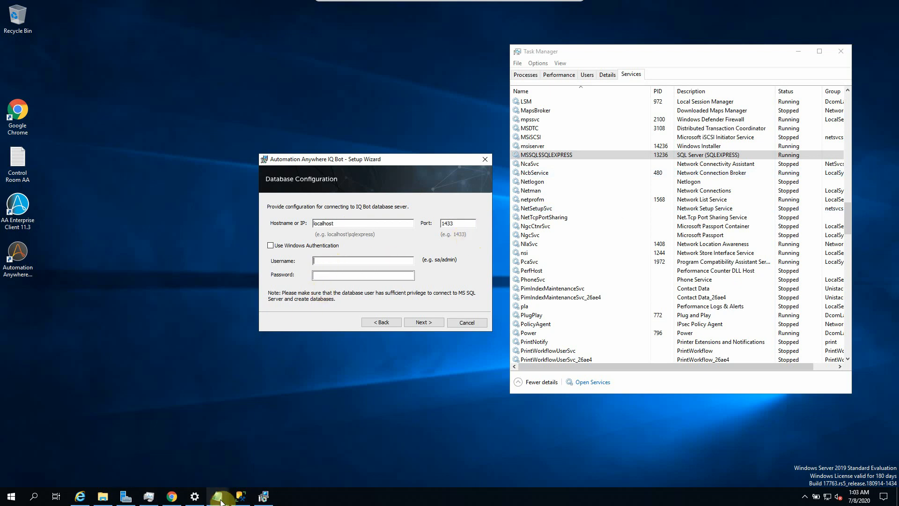
{"action": "mouse_move", "coordinate": [220, 500]}
{"action": "left_click", "coordinate": [181, 461]}
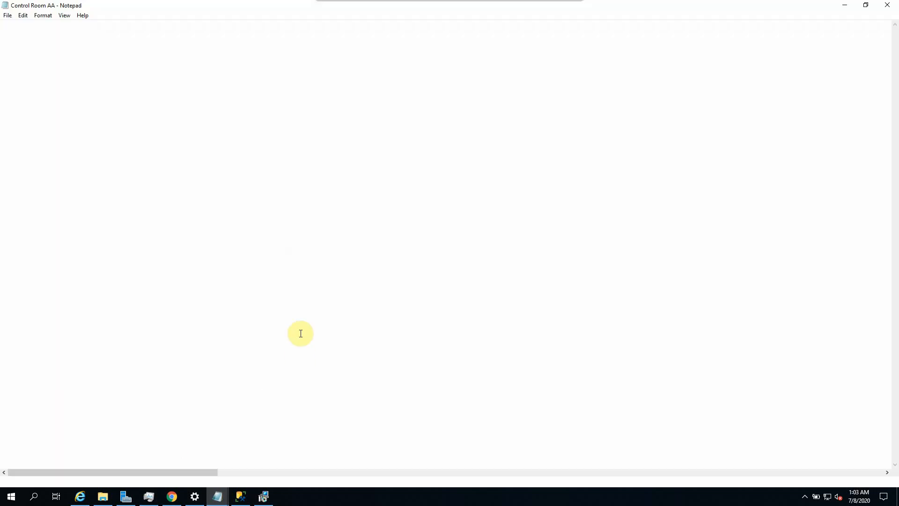
Step: Copy the sysadmin username from the IQBot Installation notes into the wizard's Username field
{"action": "mouse_move", "coordinate": [218, 495]}
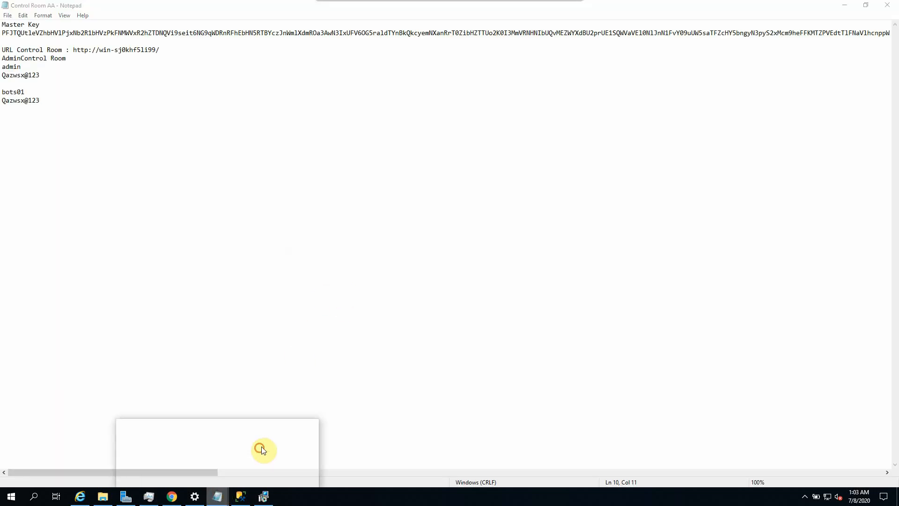
{"action": "left_click", "coordinate": [262, 451]}
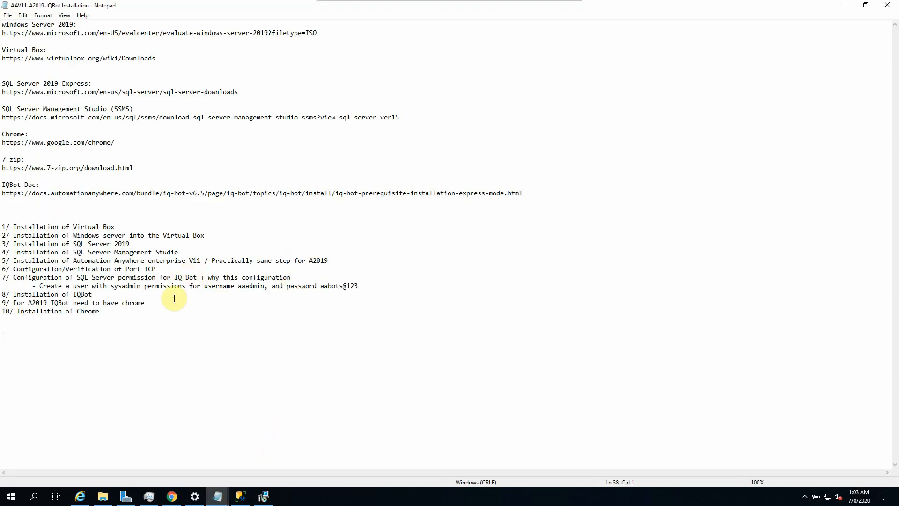
{"action": "left_click_drag", "start_coordinate": [238, 286], "coordinate": [266, 287]}
{"action": "key", "text": "ctrl+c"}
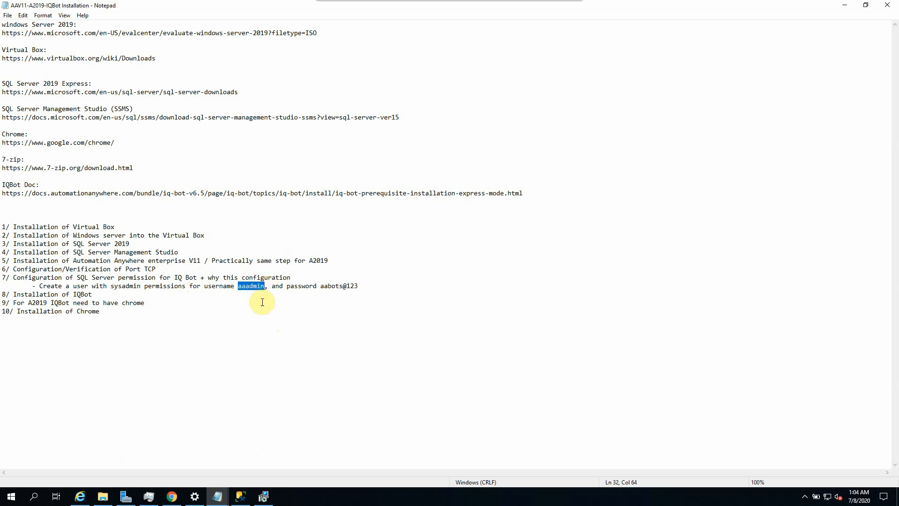
{"action": "left_click", "coordinate": [263, 496]}
{"action": "key", "text": "ctrl+v"}
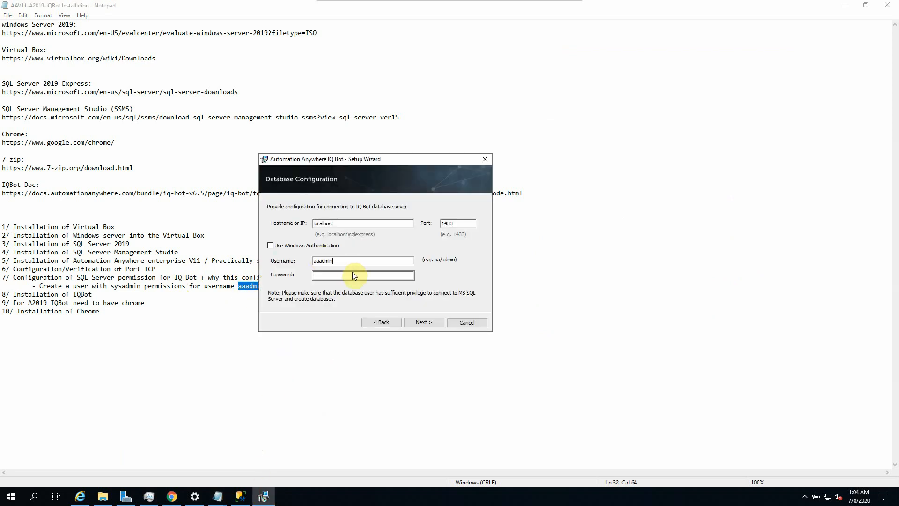
Step: Copy the database password from the notes into the Password field, then minimize Notepad
{"action": "left_click", "coordinate": [354, 276]}
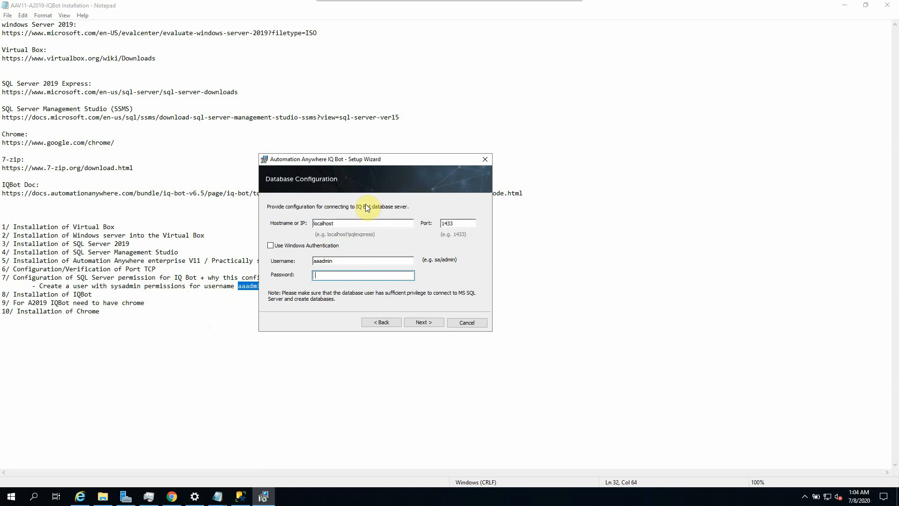
{"action": "left_click_drag", "start_coordinate": [445, 163], "coordinate": [539, 163]}
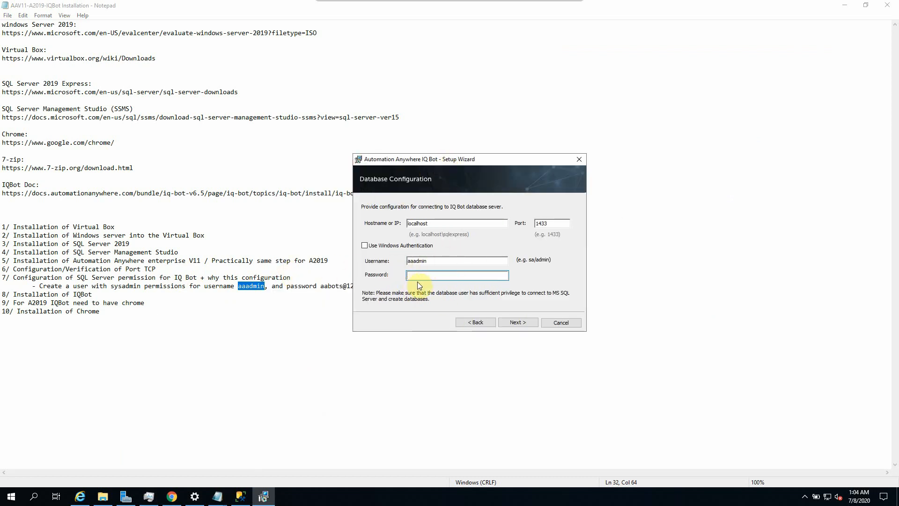
{"action": "left_click", "coordinate": [321, 286]}
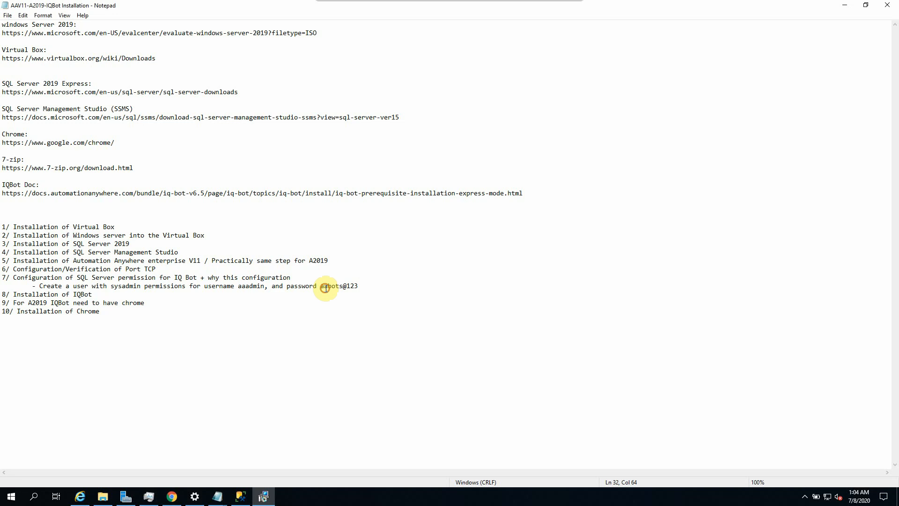
{"action": "left_click_drag", "start_coordinate": [321, 287], "coordinate": [359, 287]}
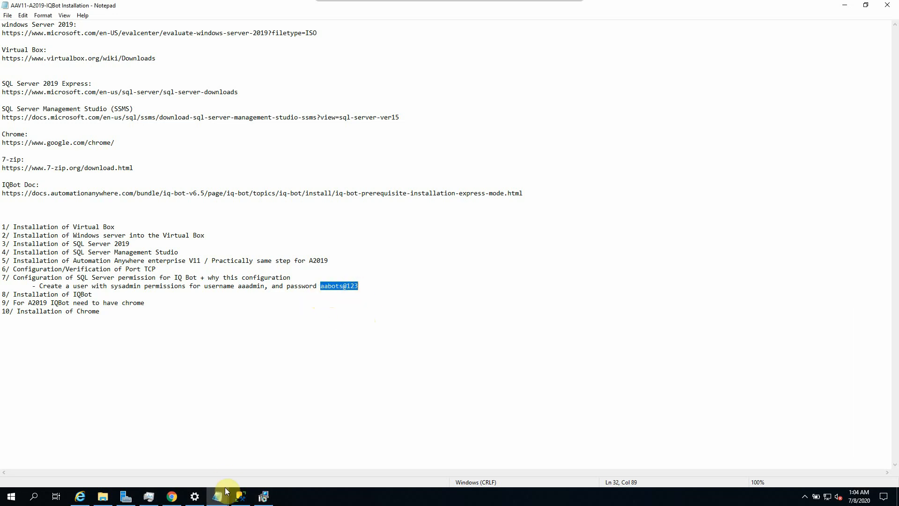
{"action": "left_click", "coordinate": [264, 496]}
{"action": "key", "text": "ctrl+v"}
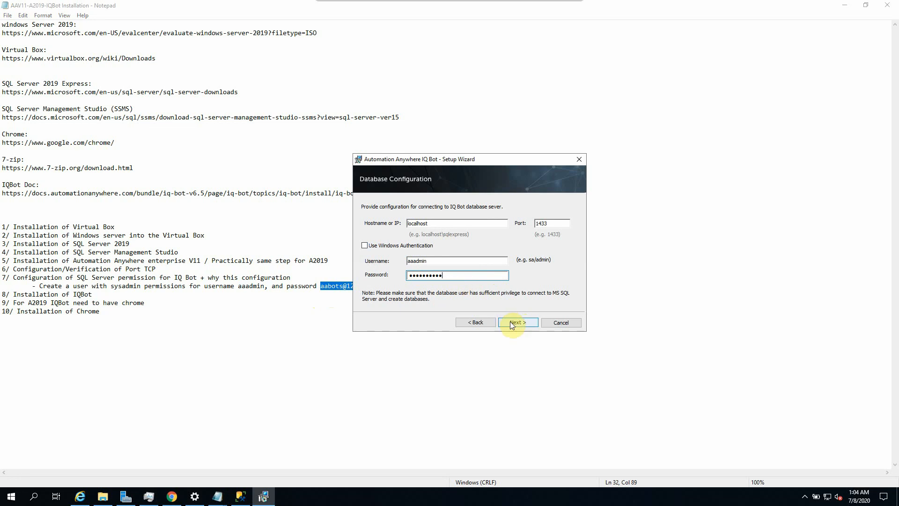
{"action": "left_click", "coordinate": [845, 4]}
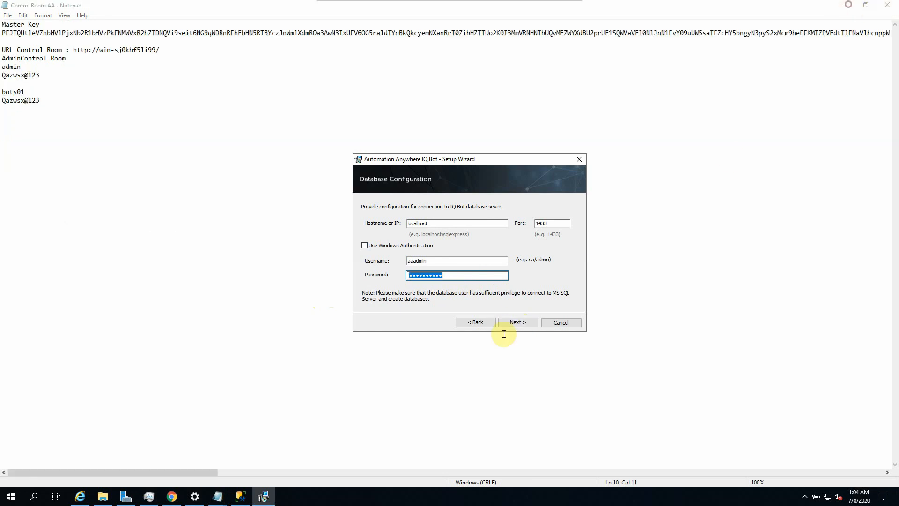
Step: Try connecting to the database on port 1433 twice, dismissing each SQL Server connection error
{"action": "left_click", "coordinate": [519, 323]}
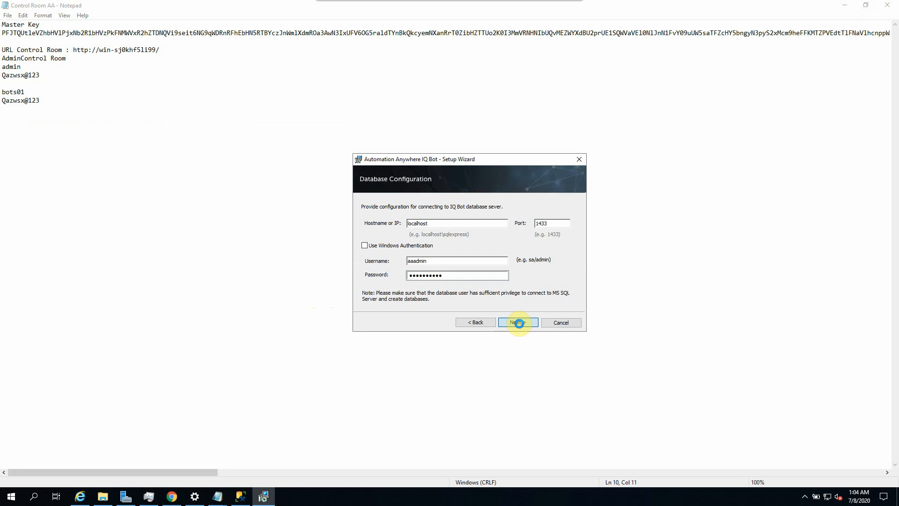
{"action": "left_click", "coordinate": [519, 323]}
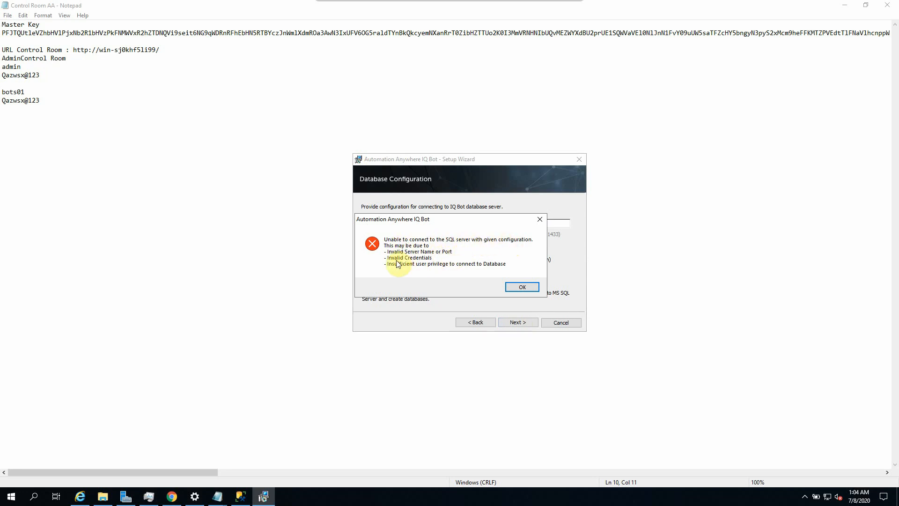
{"action": "left_click", "coordinate": [517, 286]}
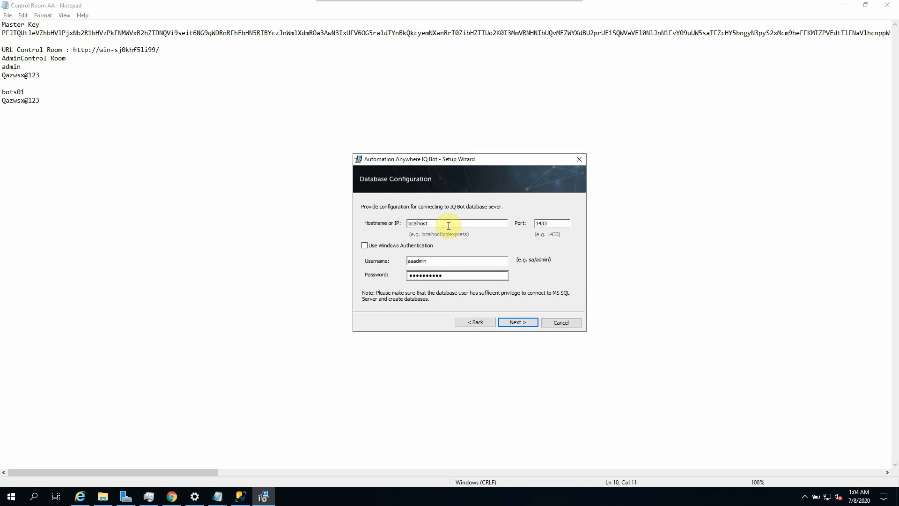
{"action": "left_click_drag", "start_coordinate": [448, 225], "coordinate": [351, 226]}
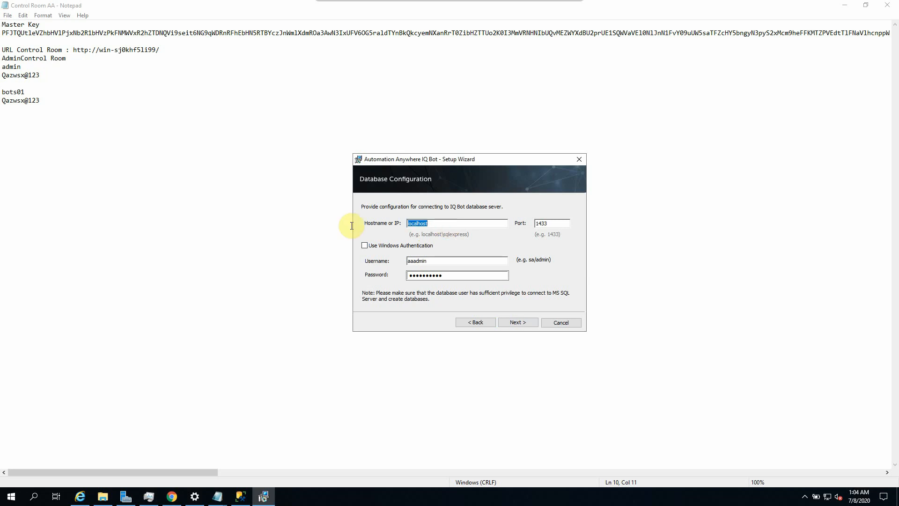
{"action": "key", "text": "Right"}
{"action": "left_click", "coordinate": [528, 323]}
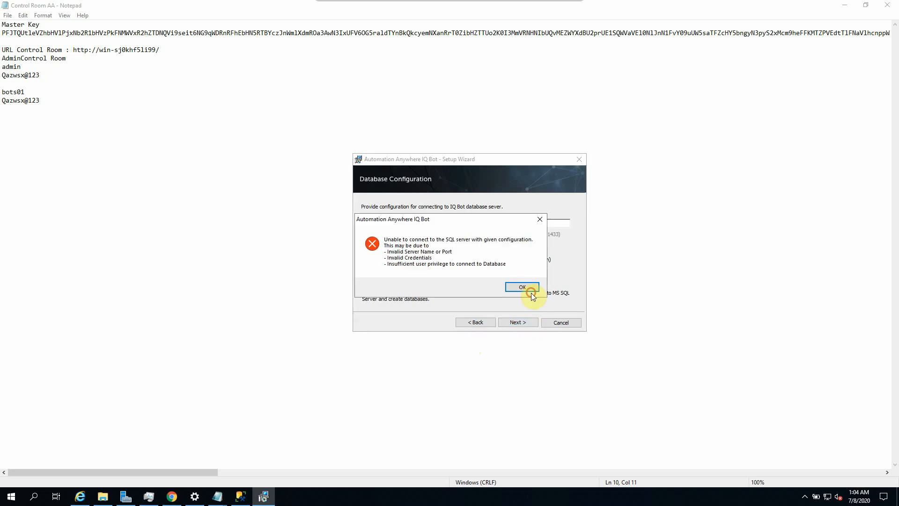
{"action": "left_click", "coordinate": [529, 293]}
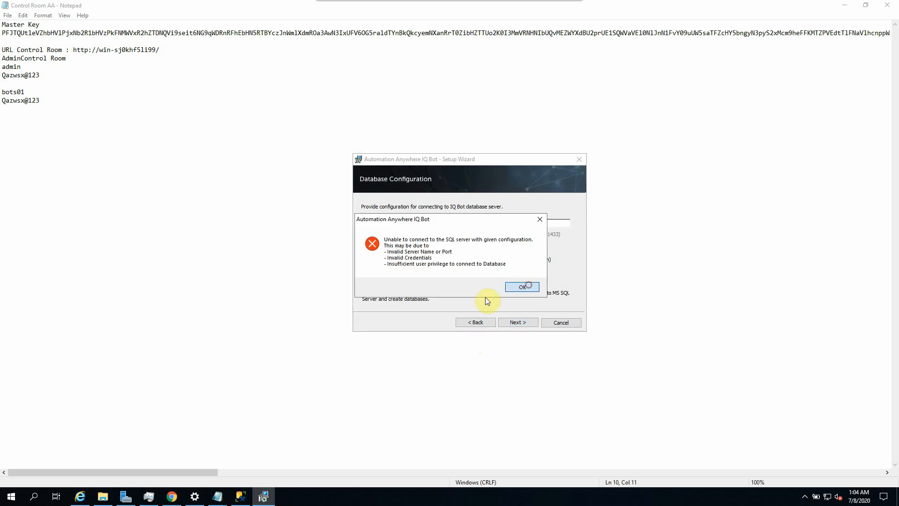
Step: Open Task Manager's Services tab and locate the SQL Server services
{"action": "right_click", "coordinate": [400, 500]}
{"action": "left_click", "coordinate": [437, 448]}
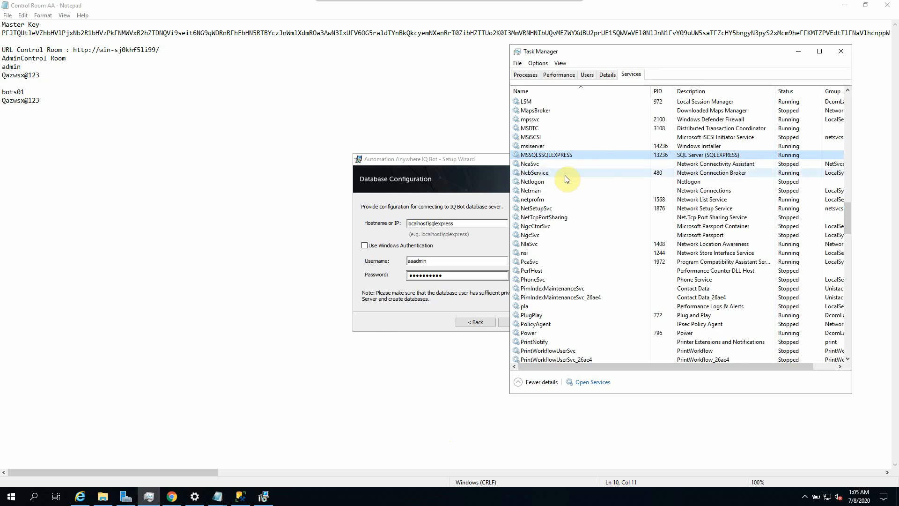
{"action": "scroll", "coordinate": [583, 258], "scroll_direction": "down", "scroll_amount": 19}
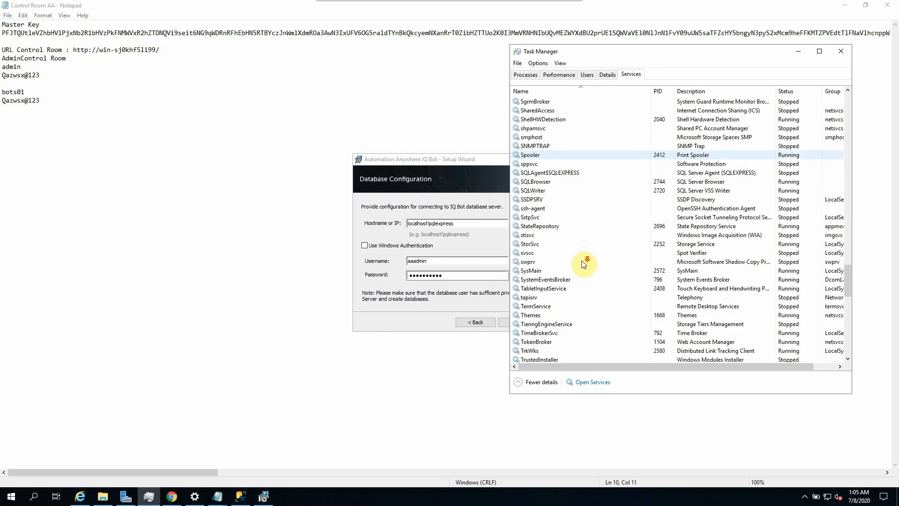
{"action": "scroll", "coordinate": [583, 264], "scroll_direction": "down", "scroll_amount": 7}
{"action": "scroll", "coordinate": [583, 264], "scroll_direction": "down", "scroll_amount": 11}
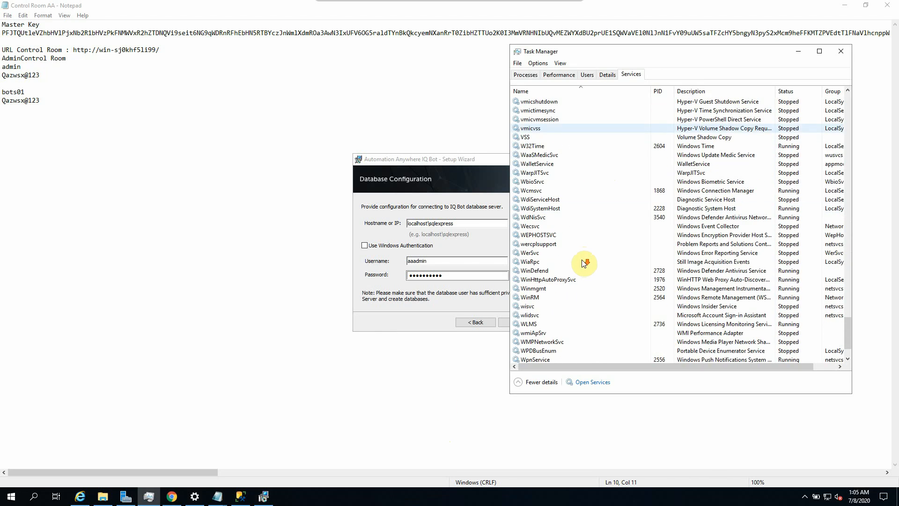
{"action": "scroll", "coordinate": [559, 309], "scroll_direction": "up", "scroll_amount": 2}
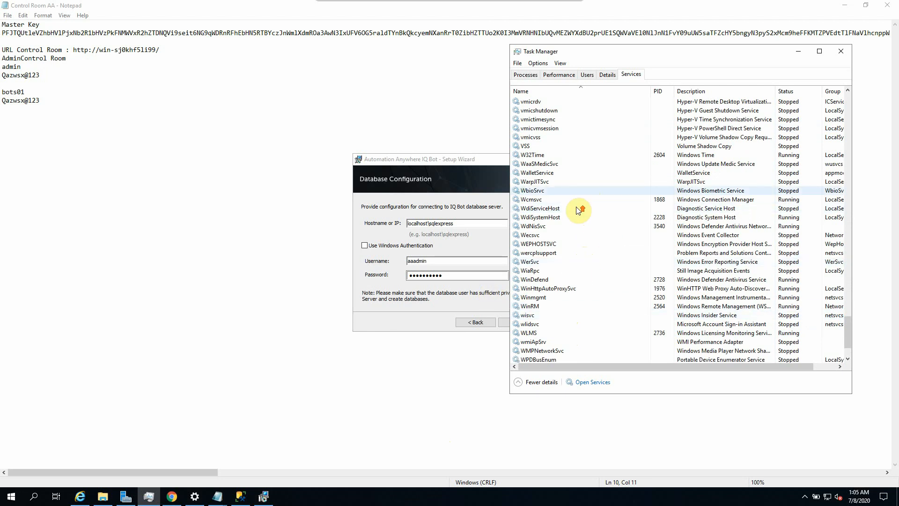
{"action": "scroll", "coordinate": [576, 208], "scroll_direction": "up", "scroll_amount": 19}
{"action": "left_click", "coordinate": [555, 261]}
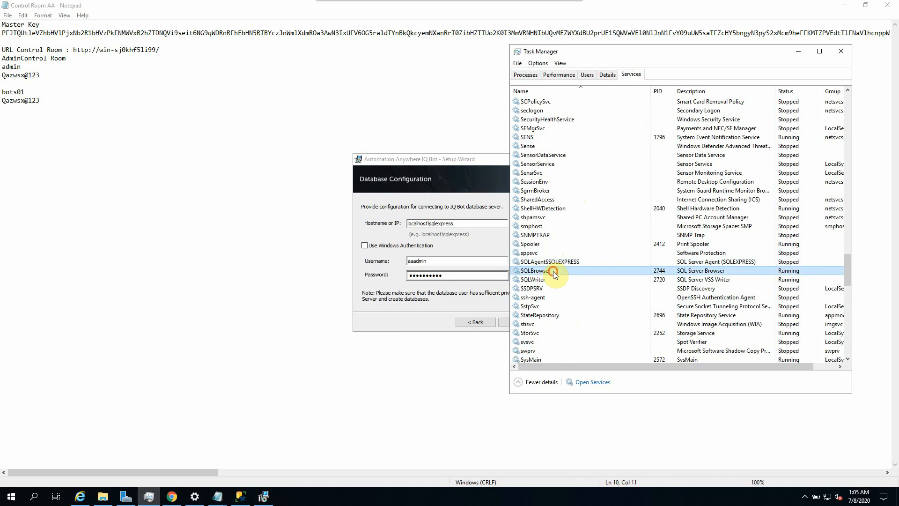
Step: Stop the SQLWriter service, then switch to SQL Server Management Studio
{"action": "left_click", "coordinate": [552, 280]}
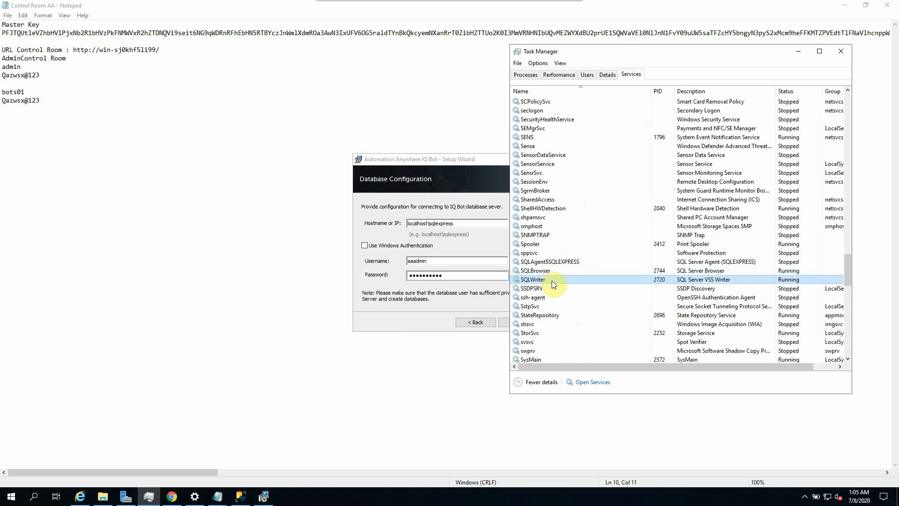
{"action": "right_click", "coordinate": [552, 280]}
{"action": "left_click", "coordinate": [580, 302]}
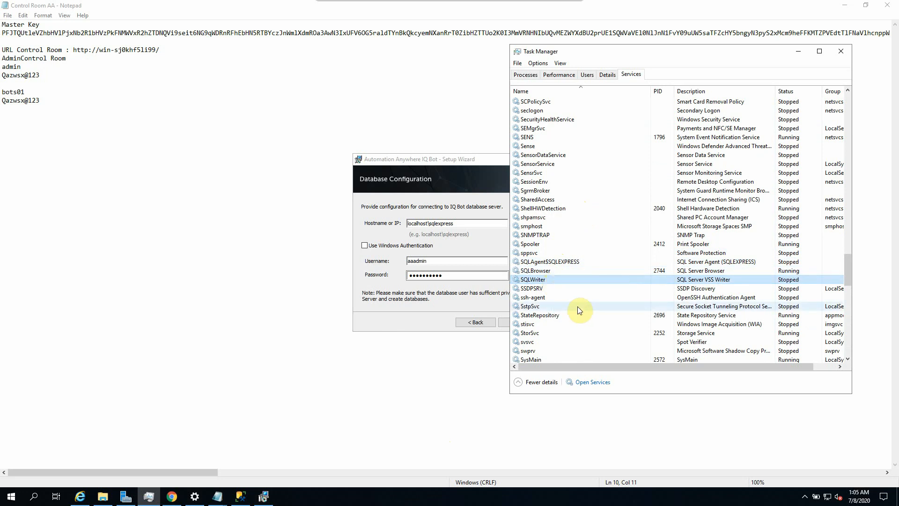
{"action": "left_click", "coordinate": [440, 236]}
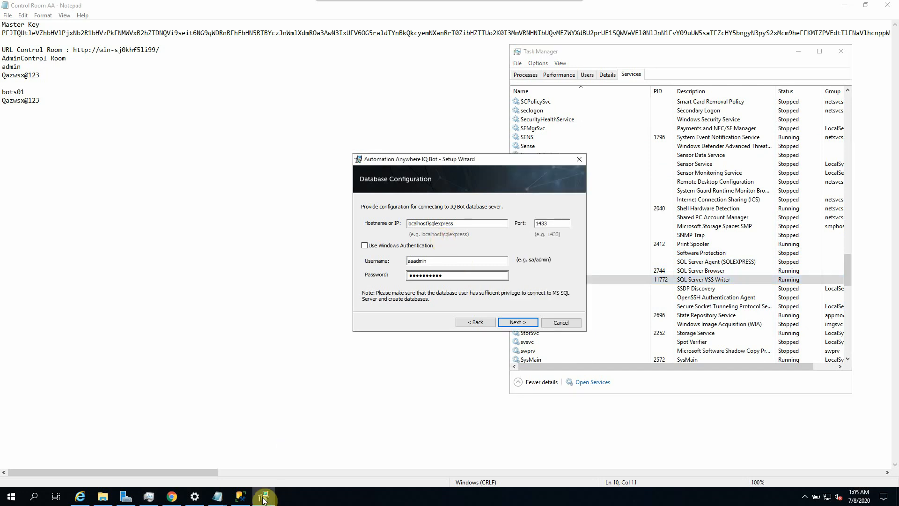
{"action": "left_click", "coordinate": [241, 496]}
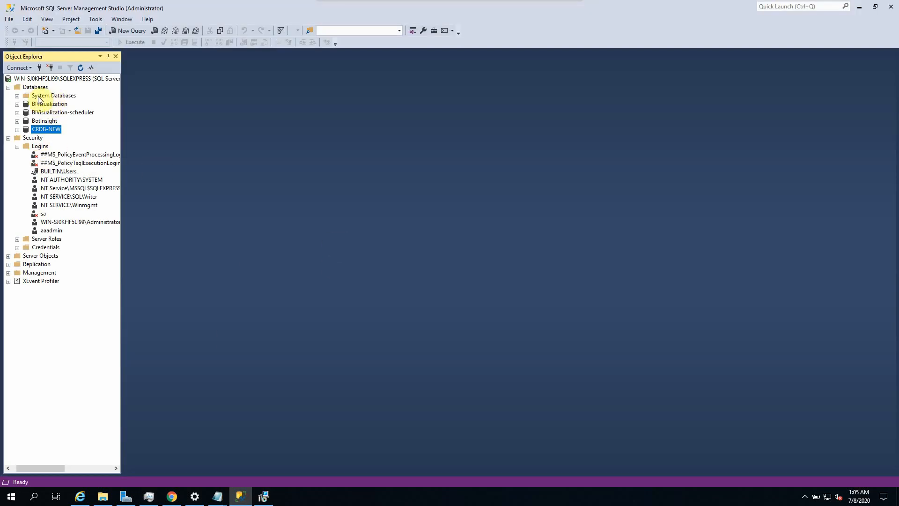
{"action": "double_click", "coordinate": [51, 231]}
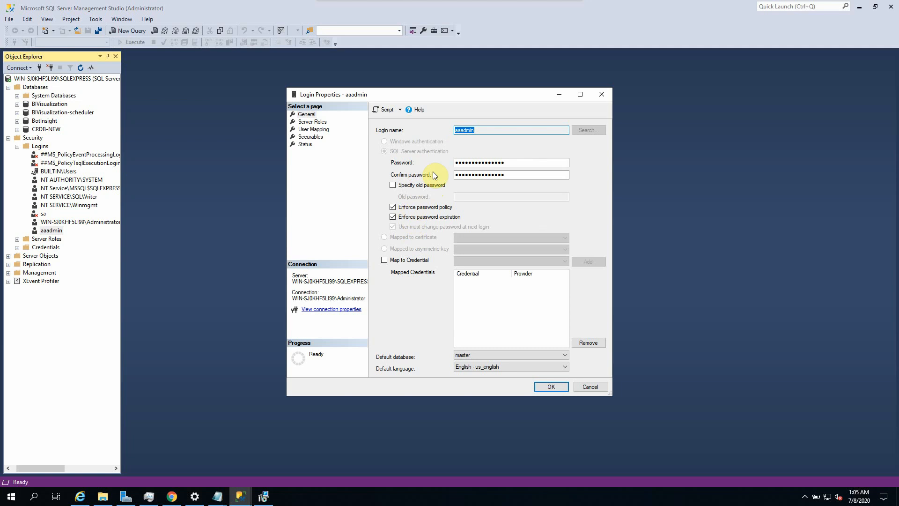
{"action": "left_click", "coordinate": [415, 219]}
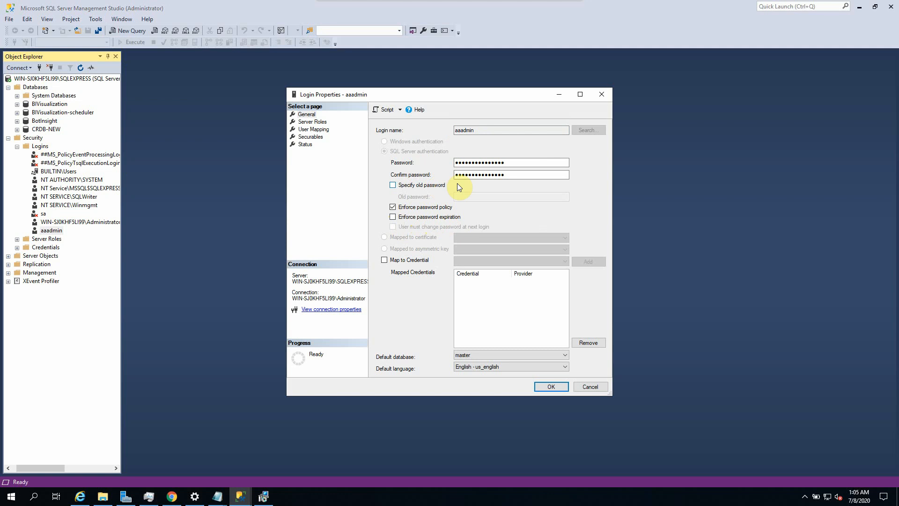
{"action": "left_click", "coordinate": [317, 122]}
{"action": "left_click", "coordinate": [312, 129]}
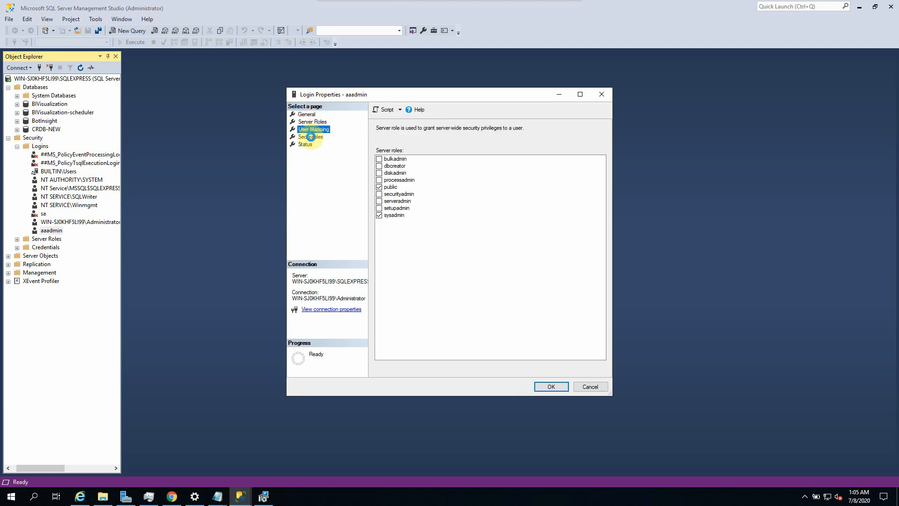
{"action": "left_click", "coordinate": [315, 137]}
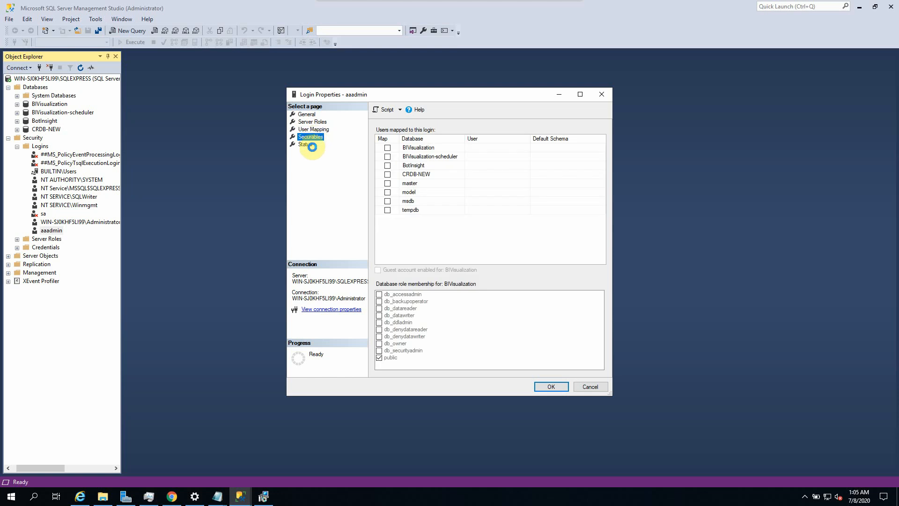
{"action": "left_click", "coordinate": [305, 148]}
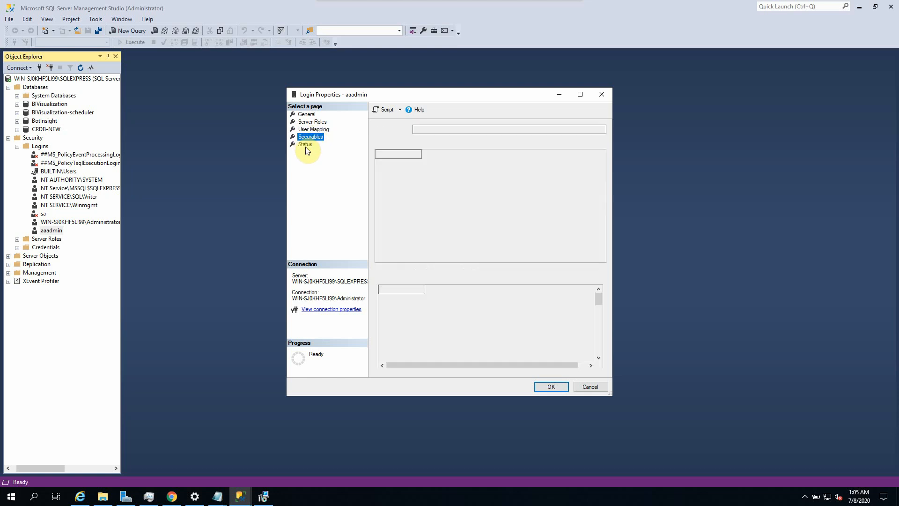
{"action": "left_click", "coordinate": [550, 387]}
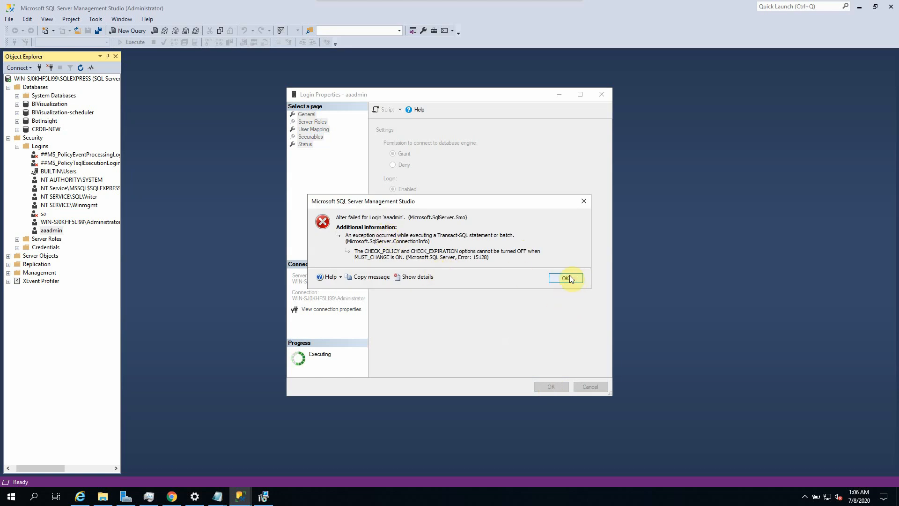
{"action": "left_click", "coordinate": [569, 276]}
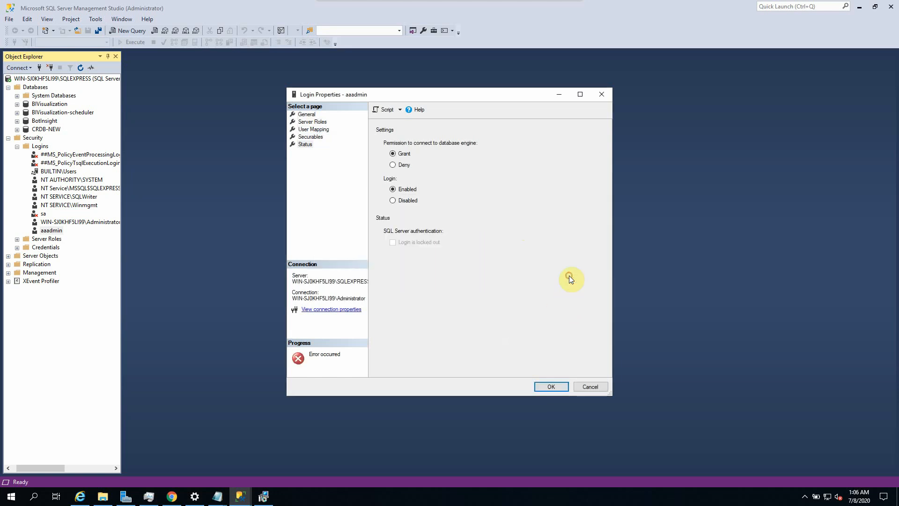
{"action": "left_click", "coordinate": [580, 388]}
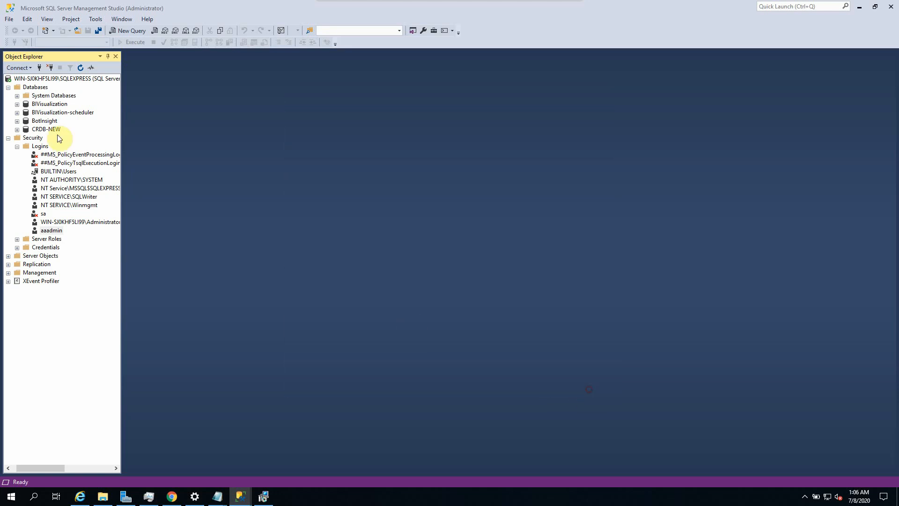
Step: Disconnect from SQLEXPRESS and reconnect using SQL Server Authentication with the aaadmin login
{"action": "left_click", "coordinate": [46, 79]}
{"action": "right_click", "coordinate": [45, 79]}
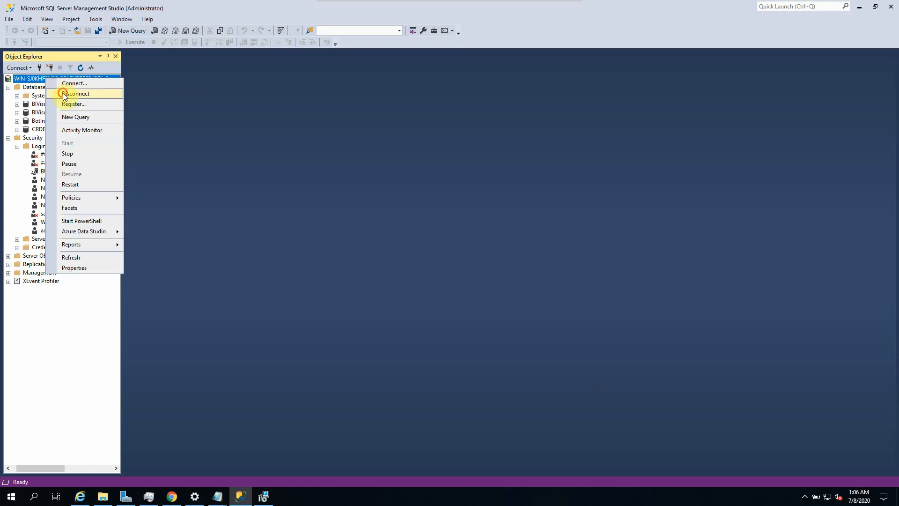
{"action": "left_click", "coordinate": [61, 93]}
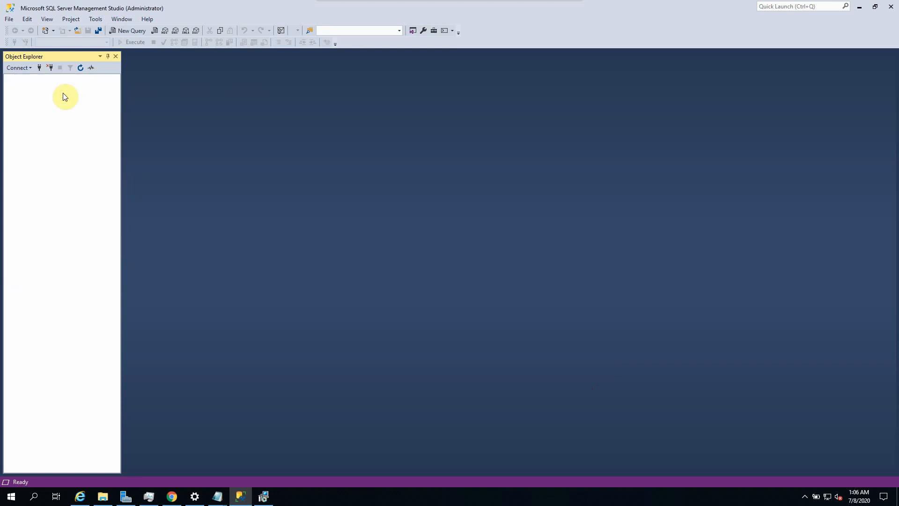
{"action": "left_click", "coordinate": [11, 19]}
{"action": "left_click", "coordinate": [25, 28]}
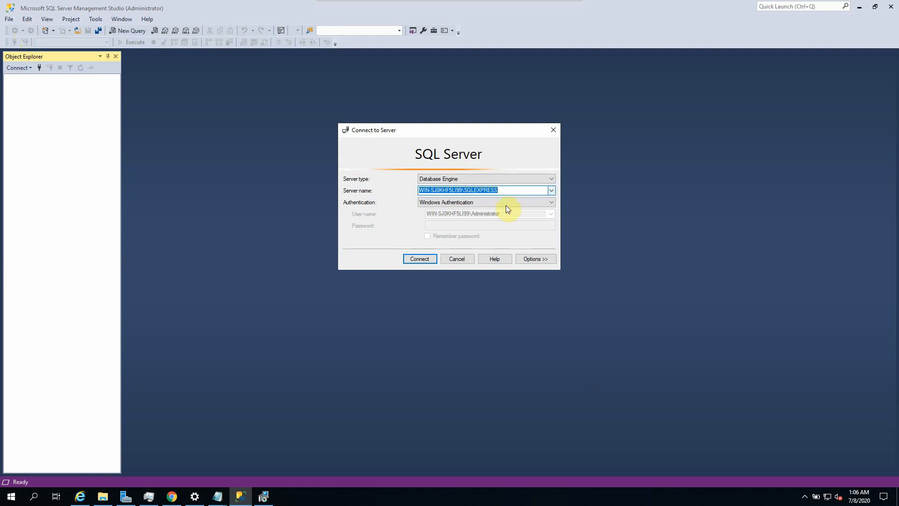
{"action": "left_click", "coordinate": [527, 201]}
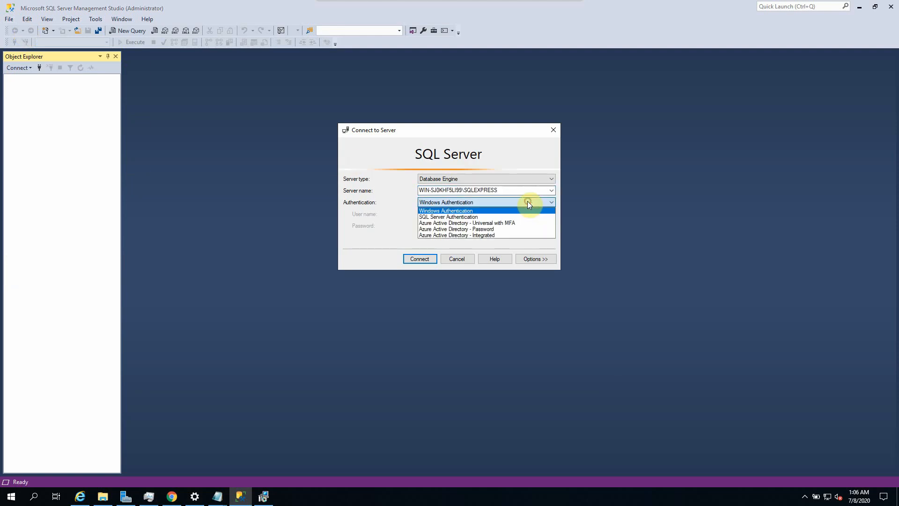
{"action": "left_click", "coordinate": [465, 216]}
{"action": "left_click", "coordinate": [449, 214]}
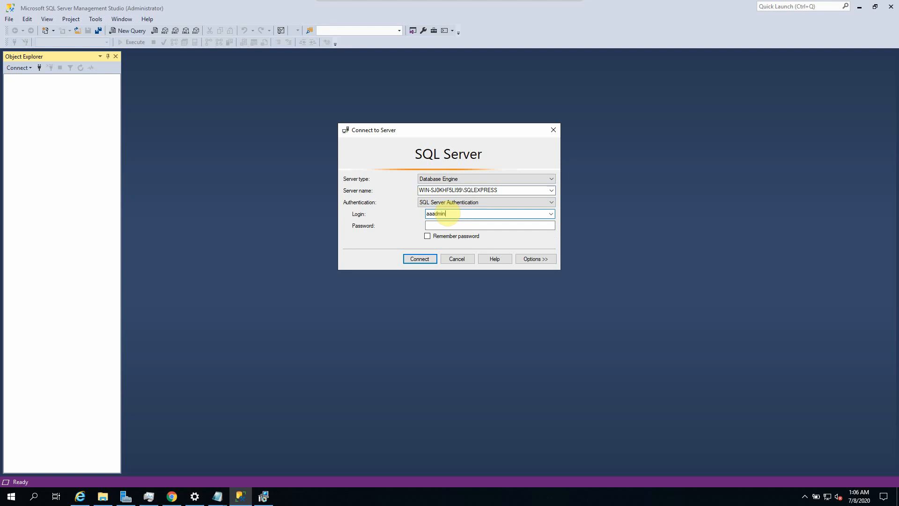
{"action": "key", "text": "Tab"}
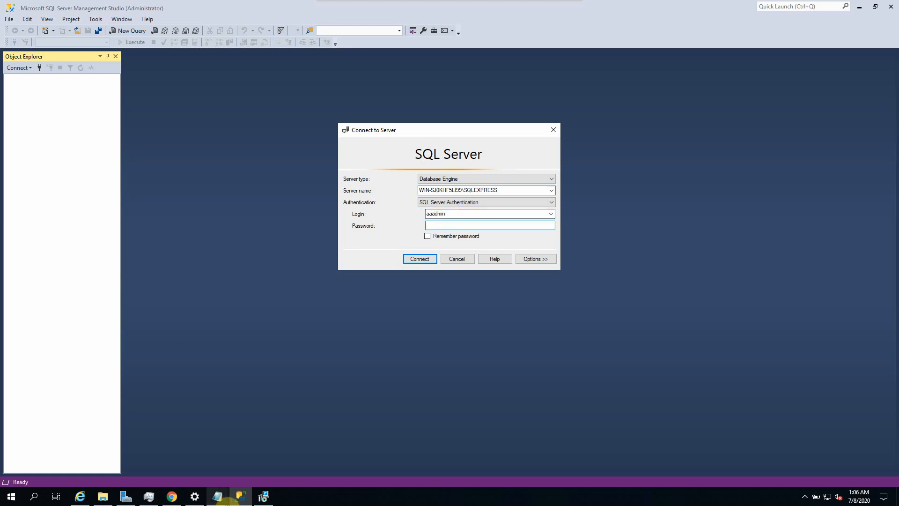
Step: Copy the noted database password from the installation notes and connect to the server
{"action": "left_click", "coordinate": [217, 496]}
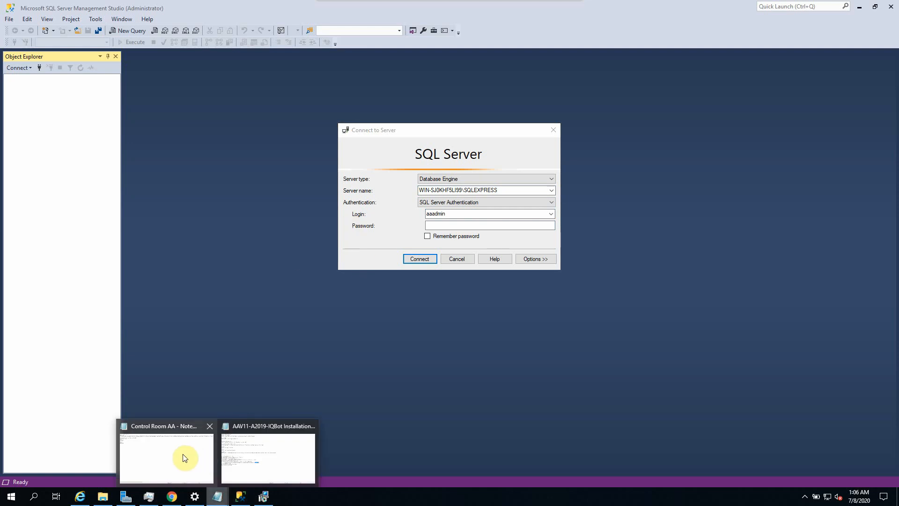
{"action": "left_click", "coordinate": [264, 453]}
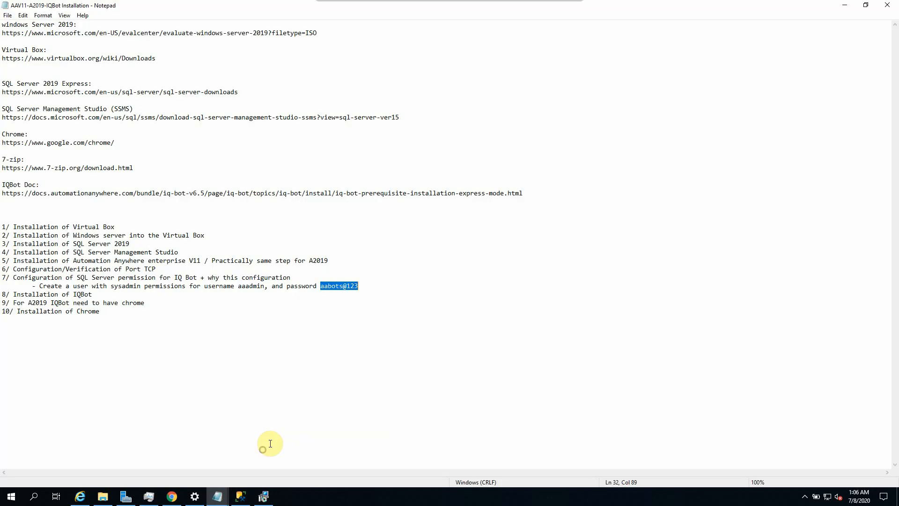
{"action": "left_click", "coordinate": [322, 286]}
{"action": "double_click", "coordinate": [331, 286]}
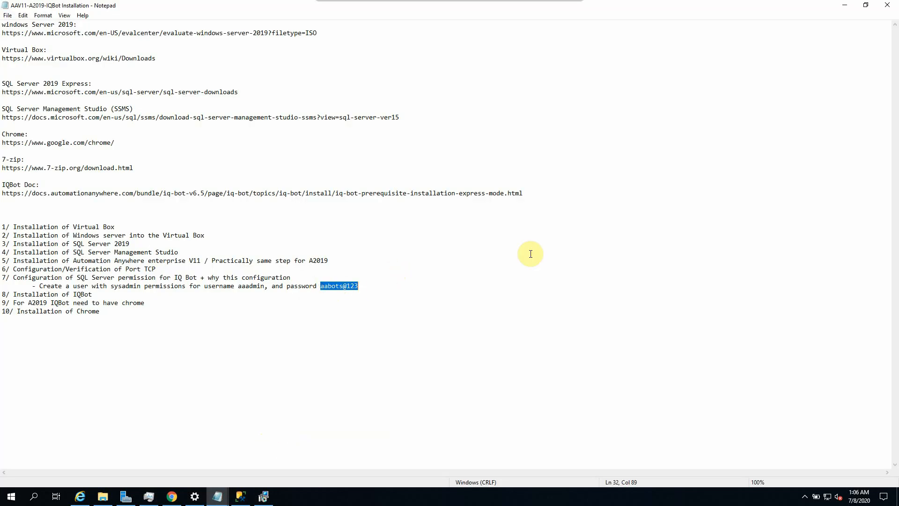
{"action": "left_click", "coordinate": [845, 5]}
{"action": "key", "text": "ctrl+v"}
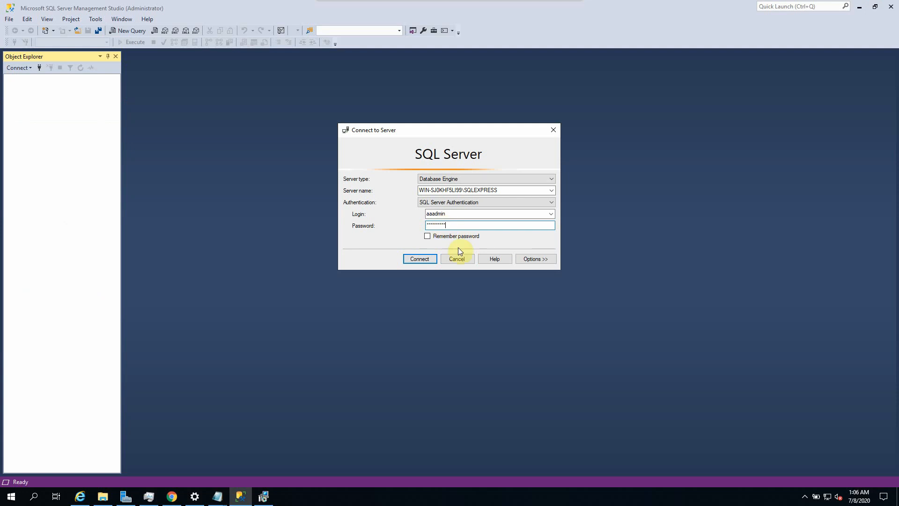
{"action": "left_click", "coordinate": [420, 258]}
Step: Replace the expired password by entering the noted password in New and Confirm Password
{"action": "key", "text": "ctrl+v"}
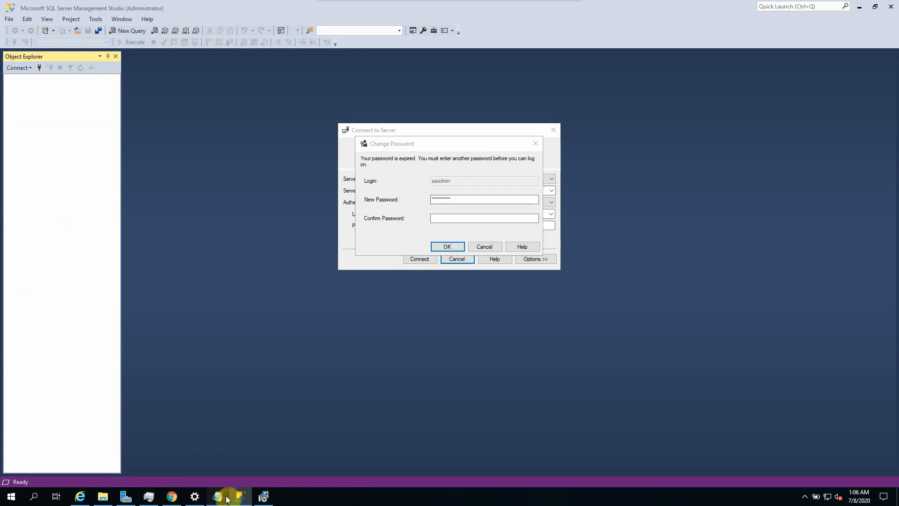
{"action": "mouse_move", "coordinate": [225, 495]}
{"action": "left_click", "coordinate": [295, 449]}
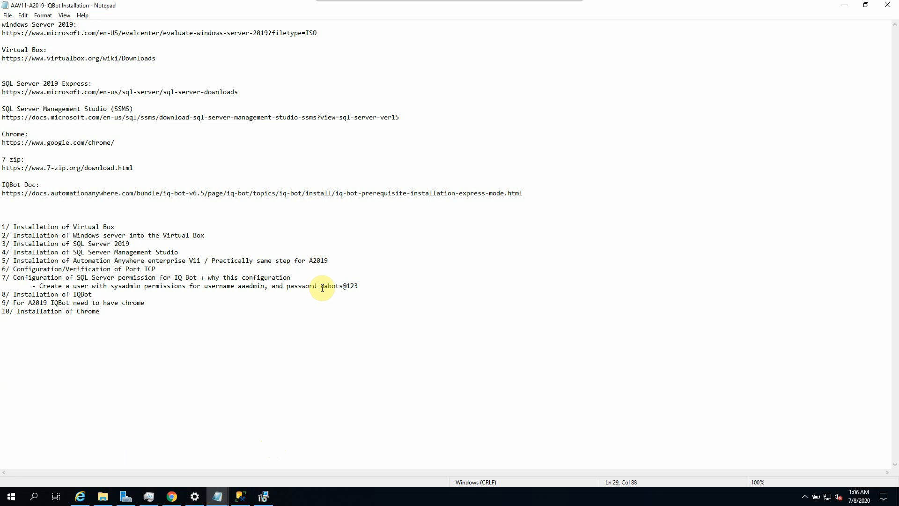
{"action": "left_click", "coordinate": [843, 6]}
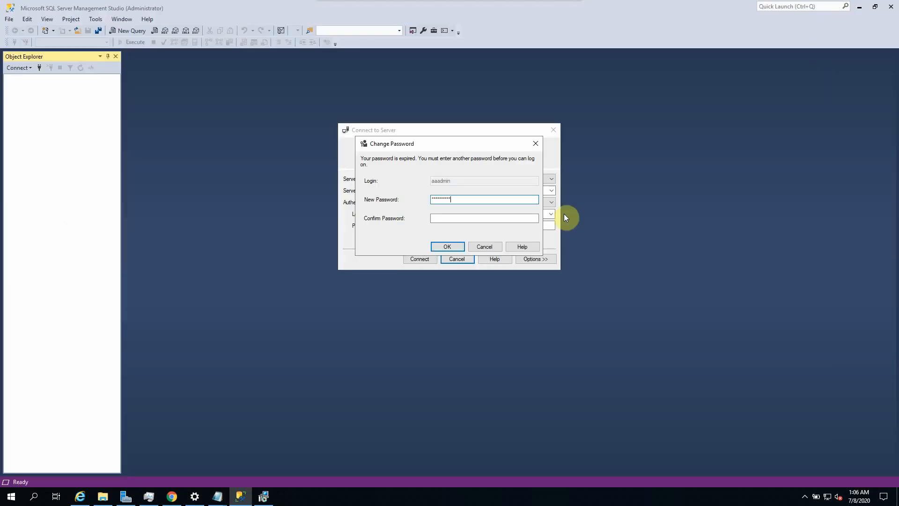
{"action": "left_click_drag", "start_coordinate": [456, 199], "coordinate": [428, 227]}
{"action": "left_click", "coordinate": [445, 218]}
{"action": "key", "text": "ctrl+v"}
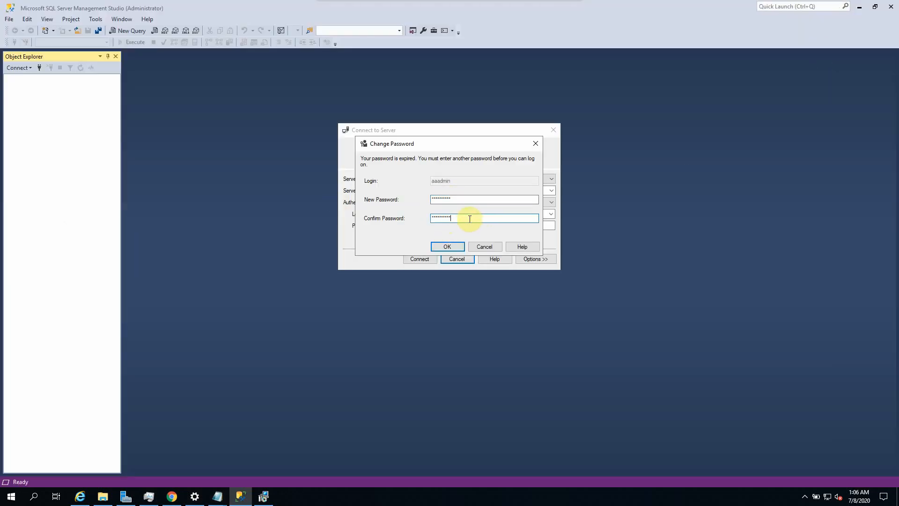
{"action": "left_click", "coordinate": [450, 250]}
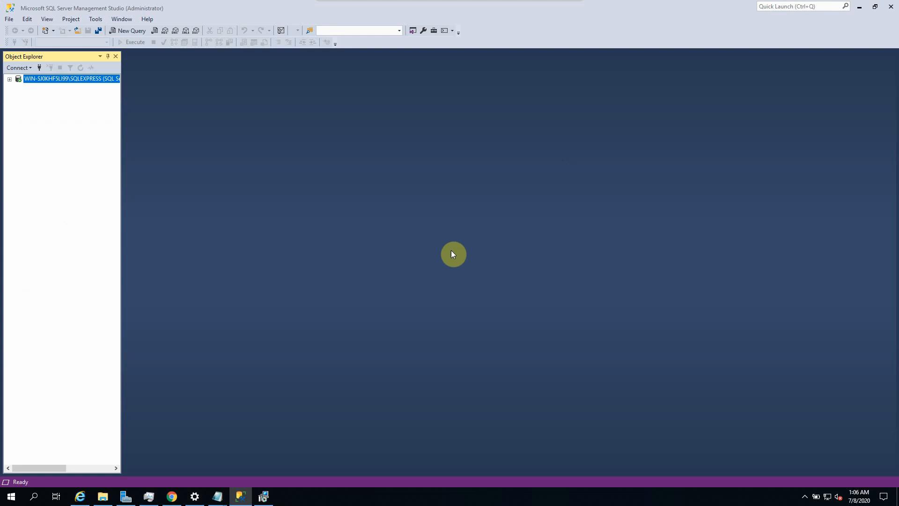
Step: Review the aaadmin login's properties under Security > Logins and close them unchanged
{"action": "left_click", "coordinate": [18, 96]}
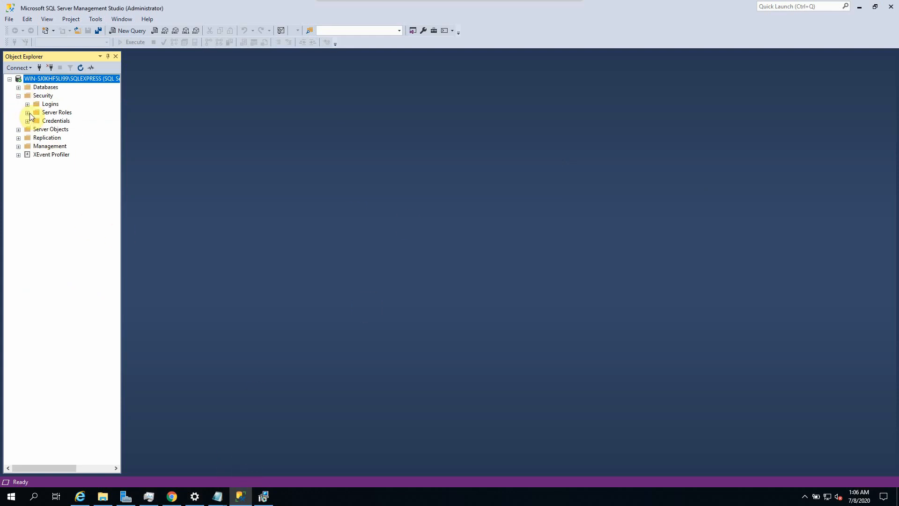
{"action": "left_click", "coordinate": [28, 104]}
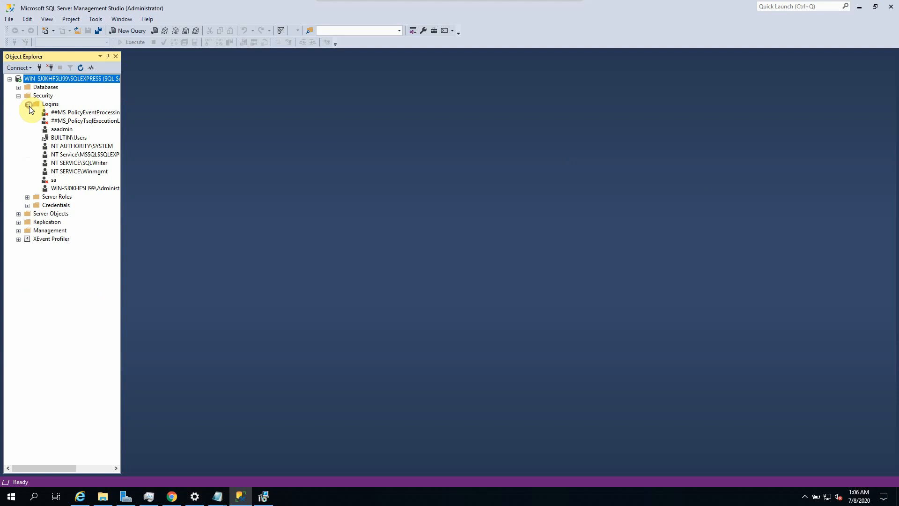
{"action": "left_click", "coordinate": [63, 128]}
{"action": "double_click", "coordinate": [64, 128]}
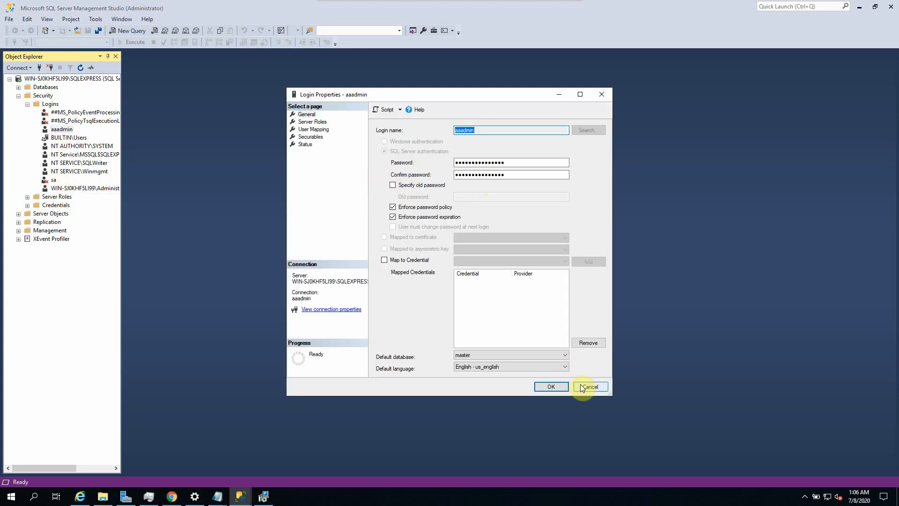
{"action": "left_click", "coordinate": [580, 387]}
{"action": "left_click", "coordinate": [263, 495]}
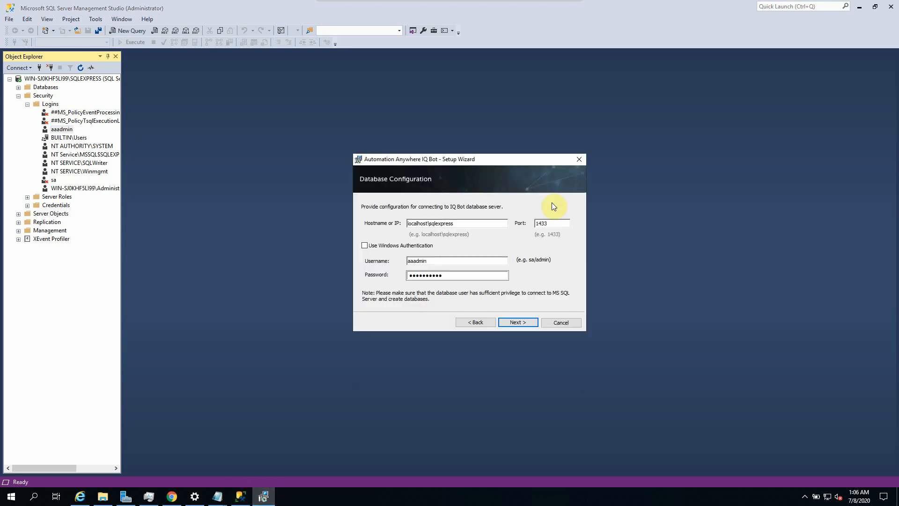
Step: Replace the database hostname with localhost
{"action": "left_click_drag", "start_coordinate": [491, 224], "coordinate": [327, 224]}
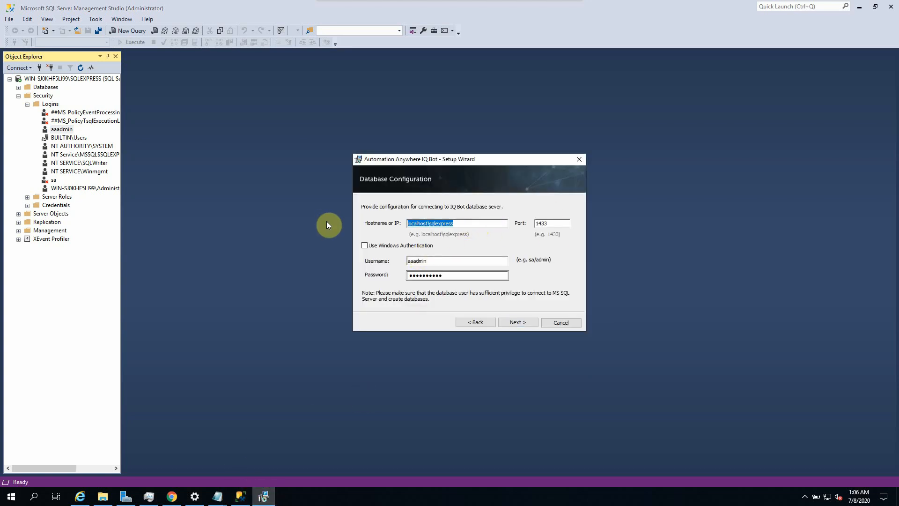
{"action": "key", "text": "BackSpace"}
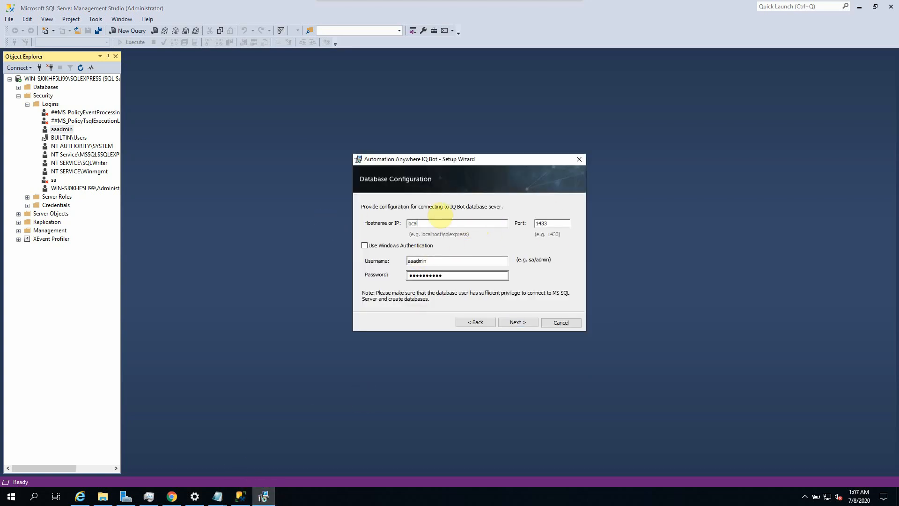
{"action": "type", "text": "localhost"}
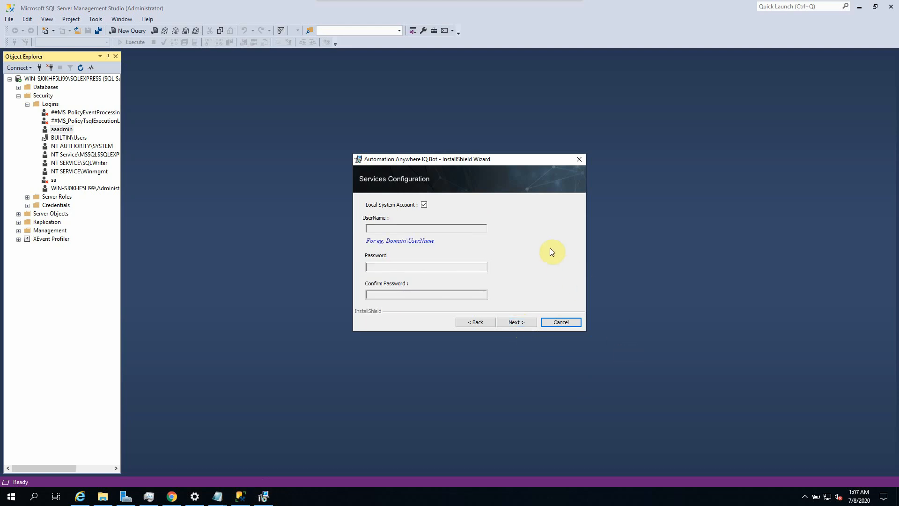
Step: Recheck the aaadmin login properties in SSMS, then accept the local system account for services
{"action": "double_click", "coordinate": [61, 129]}
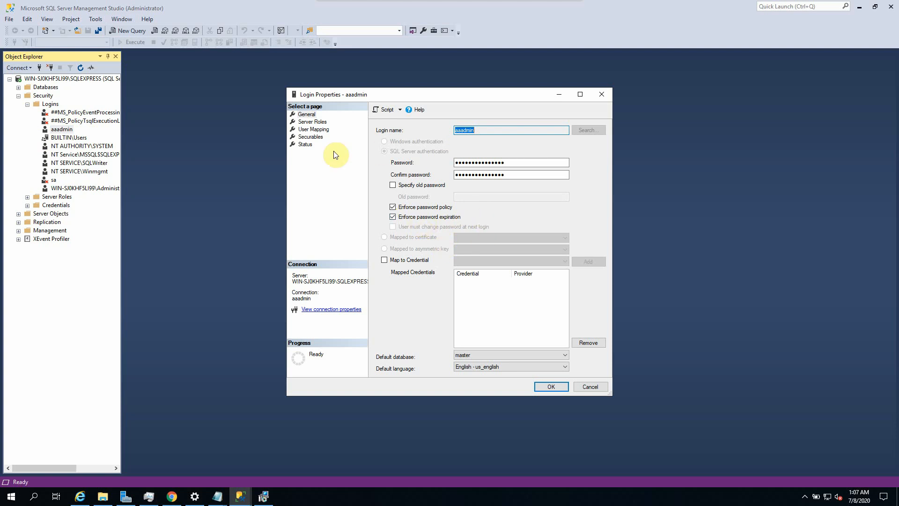
{"action": "left_click", "coordinate": [596, 387]}
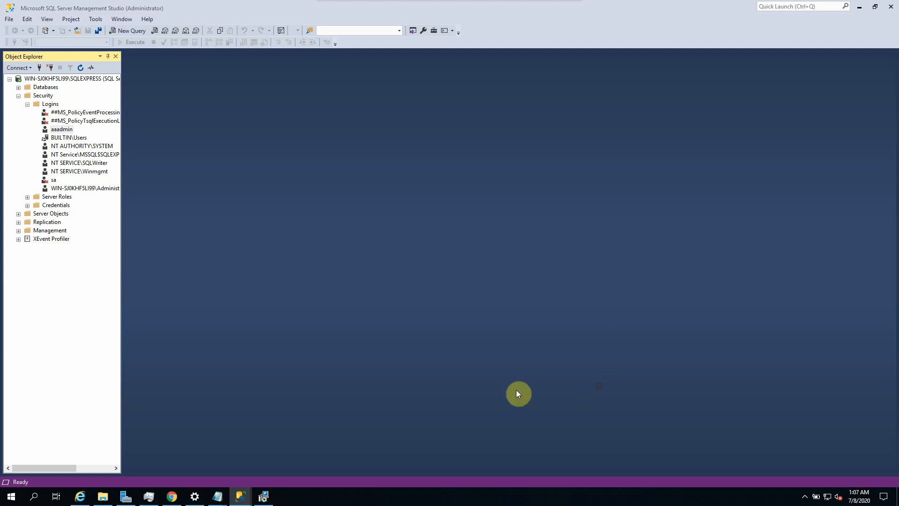
{"action": "left_click", "coordinate": [263, 496]}
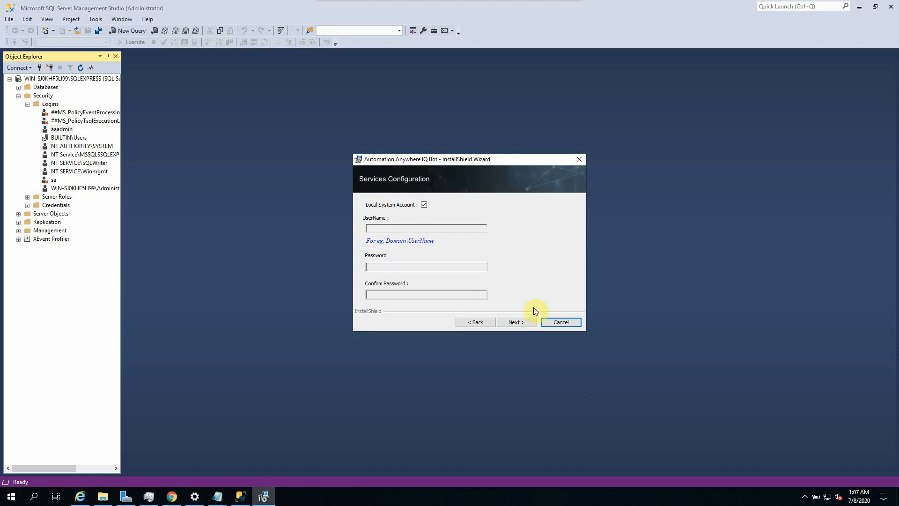
{"action": "left_click", "coordinate": [521, 325]}
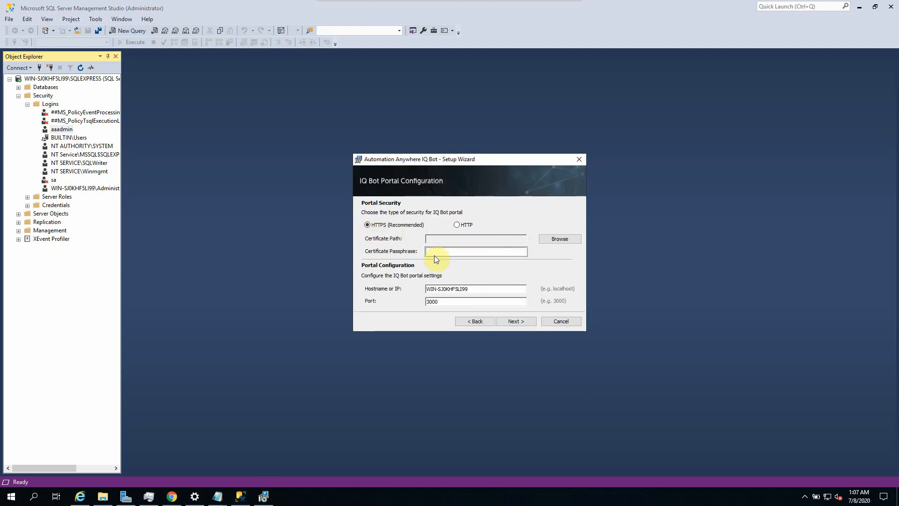
Step: Serve the IQ Bot portal over HTTP on host WIN-SJ0KHF5LI99, port 3000
{"action": "left_click", "coordinate": [462, 224]}
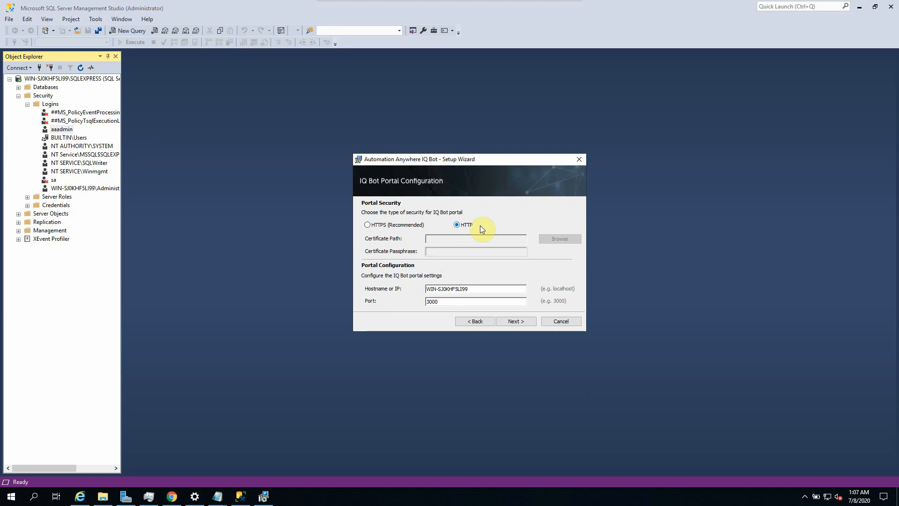
{"action": "double_click", "coordinate": [475, 288]}
{"action": "key", "text": "Tab"}
{"action": "left_click", "coordinate": [512, 320]}
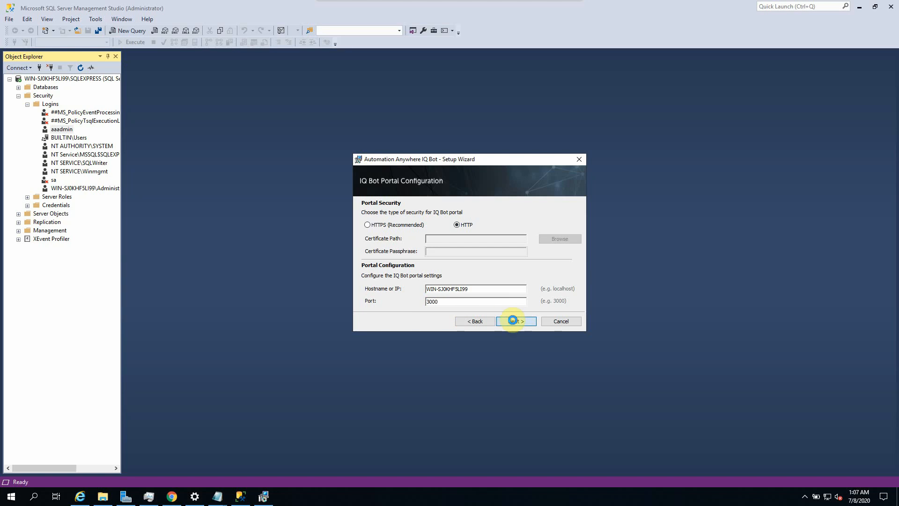
Step: Keep the load balancer same as the IQ Bot Portal and accept the default destination folders
{"action": "left_click", "coordinate": [512, 320]}
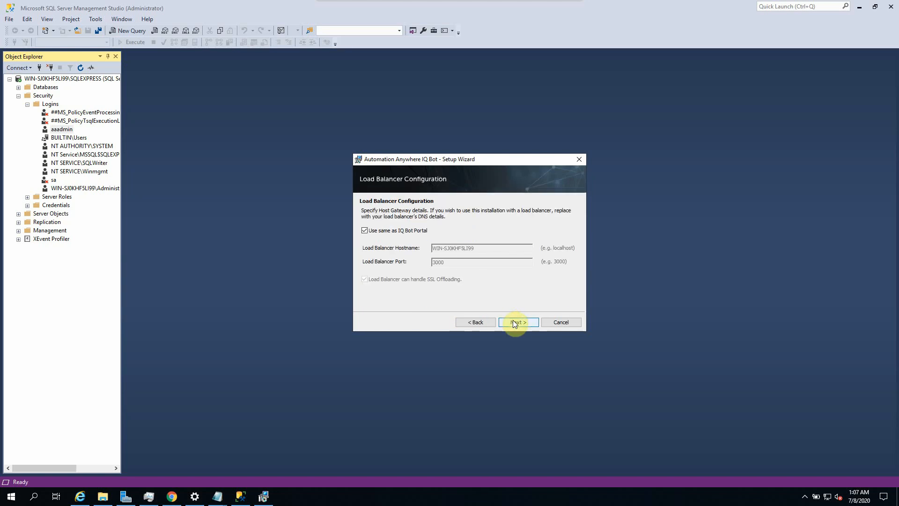
{"action": "left_click", "coordinate": [521, 320]}
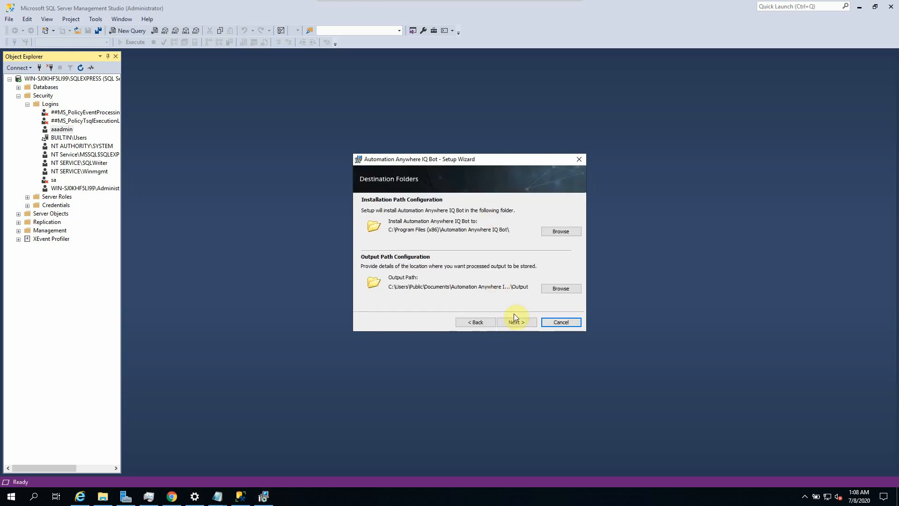
{"action": "left_click", "coordinate": [516, 320]}
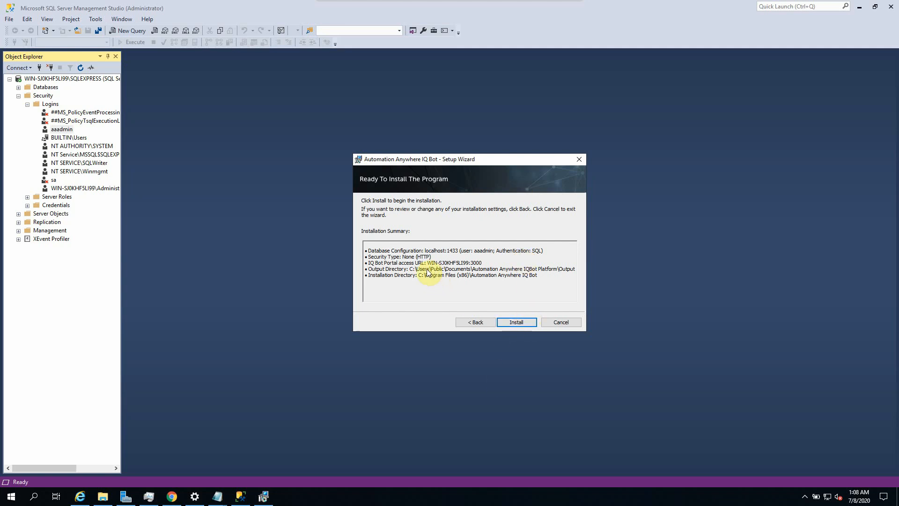
{"action": "left_click", "coordinate": [515, 321]}
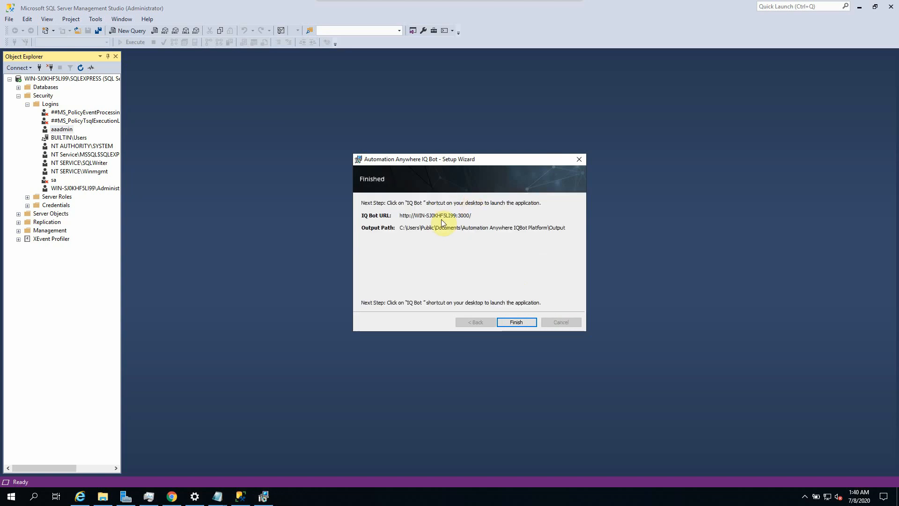
{"action": "left_click", "coordinate": [519, 322]}
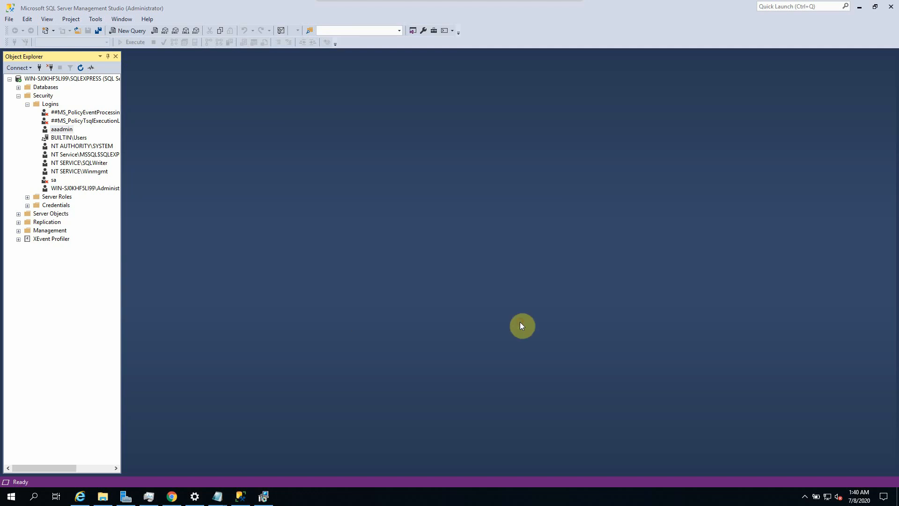
Step: Minimize SSMS, Task Manager and the Control Room notes, and move the IQ Bot 11.3.5.0 shortcut lower
{"action": "left_click", "coordinate": [859, 7]}
{"action": "left_click", "coordinate": [802, 52]}
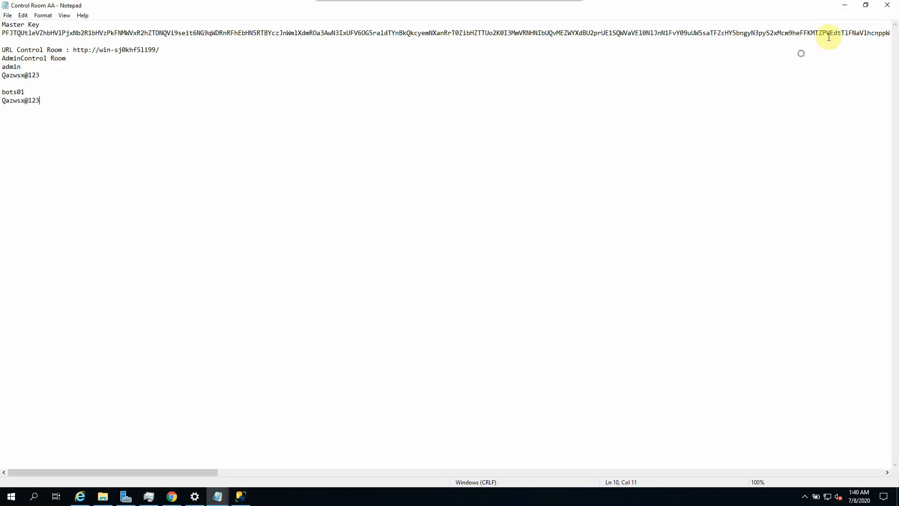
{"action": "left_click", "coordinate": [843, 7]}
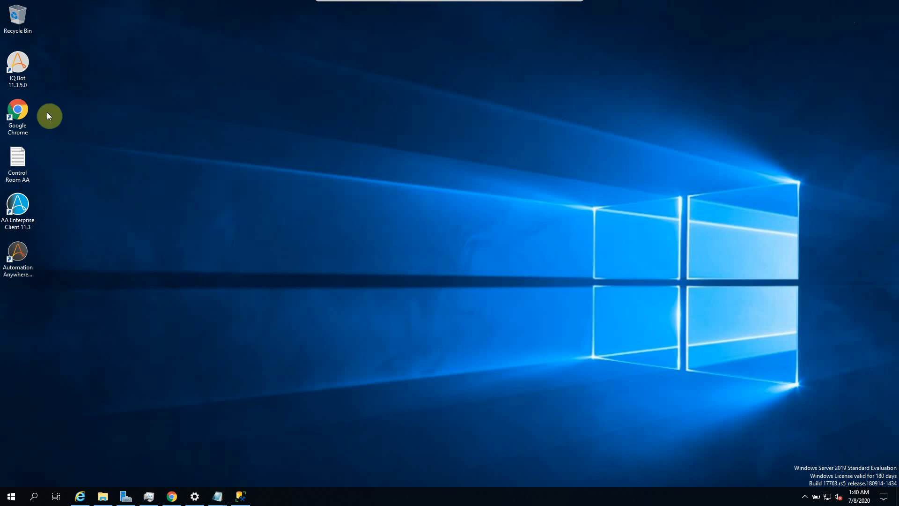
{"action": "left_click_drag", "start_coordinate": [22, 69], "coordinate": [28, 302]}
Step: Launch the IQ Bot portal, enable the Automation Anywhere add-on, and select the portal address
{"action": "double_click", "coordinate": [26, 298]}
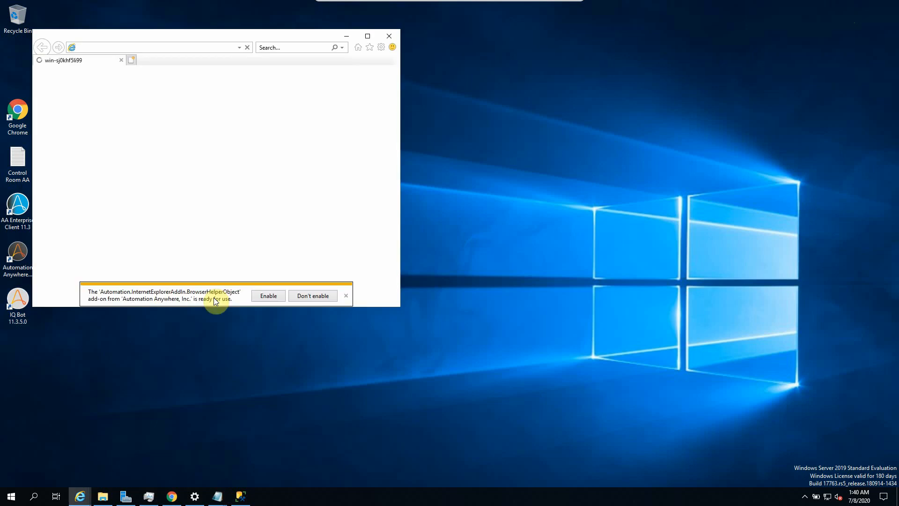
{"action": "left_click", "coordinate": [268, 297]}
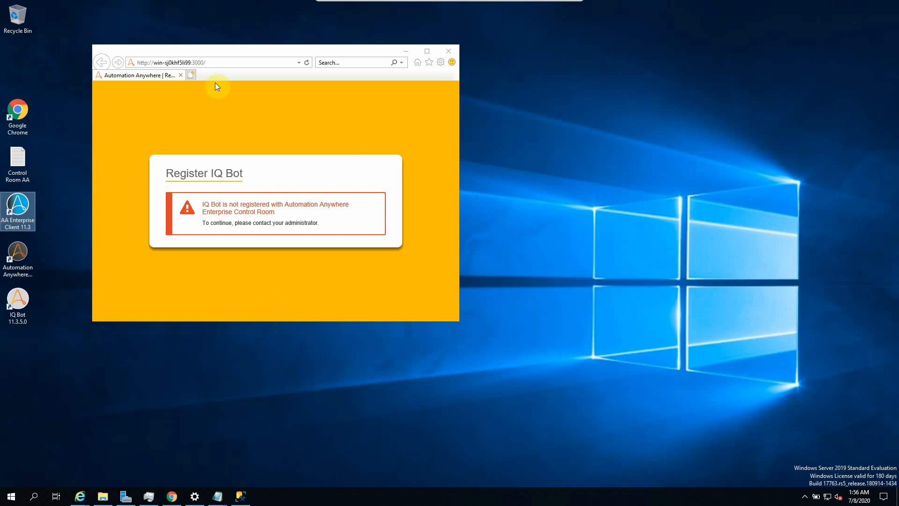
{"action": "left_click", "coordinate": [235, 61]}
{"action": "key", "text": "ctrl+c"}
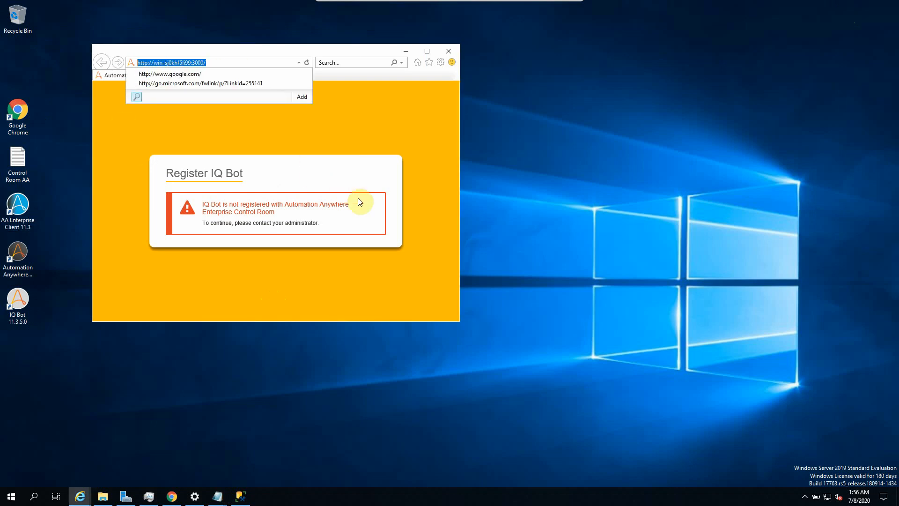
{"action": "left_click", "coordinate": [229, 430]}
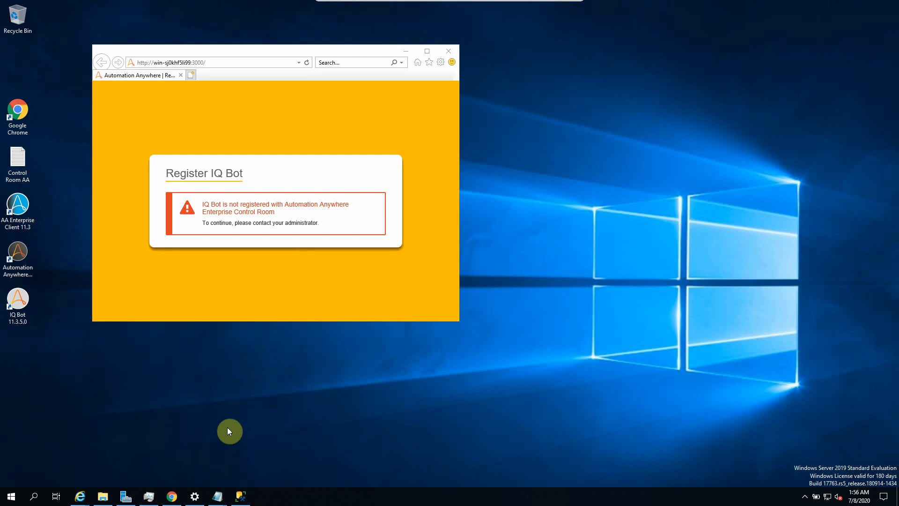
Step: Log in to Control Room with the administrator account and its password
{"action": "left_click", "coordinate": [171, 497]}
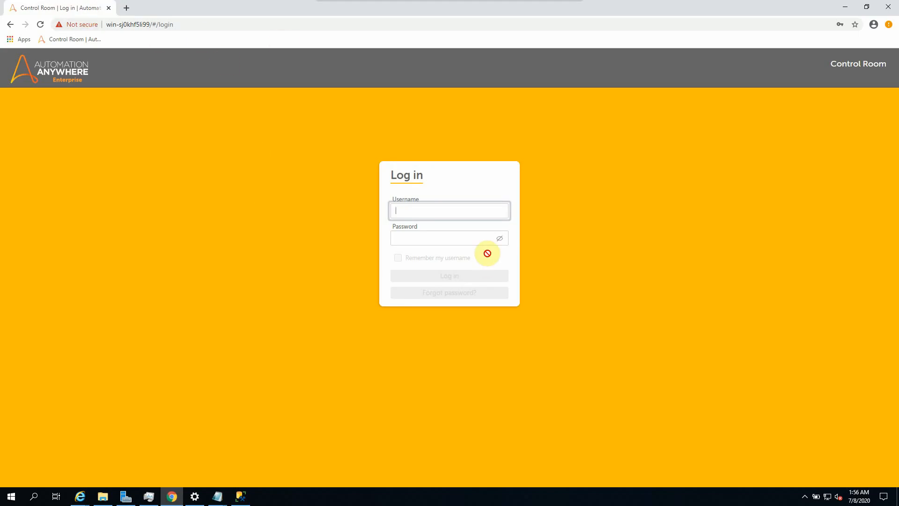
{"action": "type", "text": "ad"}
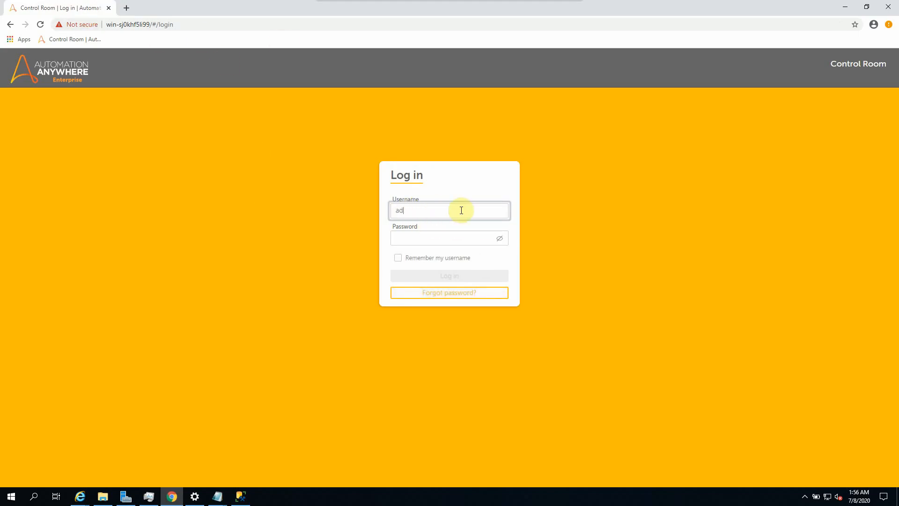
{"action": "type", "text": "dmiin"}
{"action": "key", "text": "BackSpace"}
{"action": "key", "text": "Tab"}
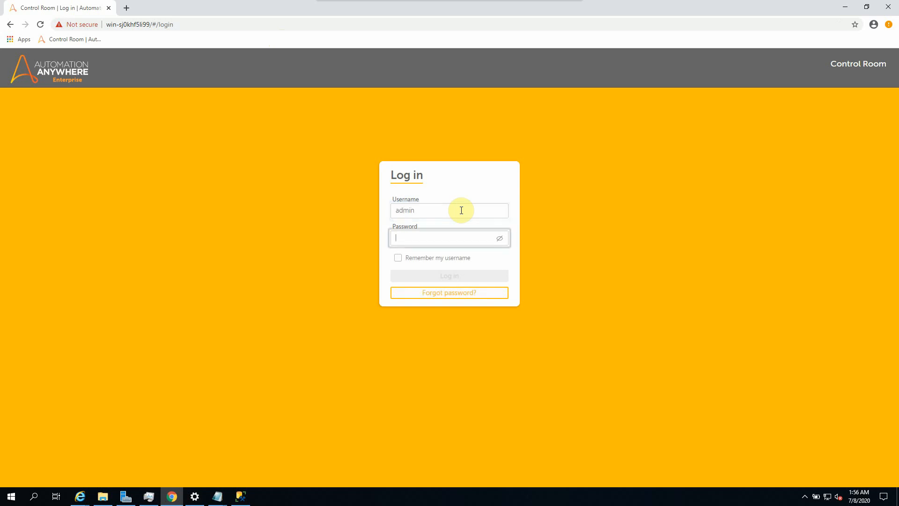
{"action": "type", "text": "••••••"}
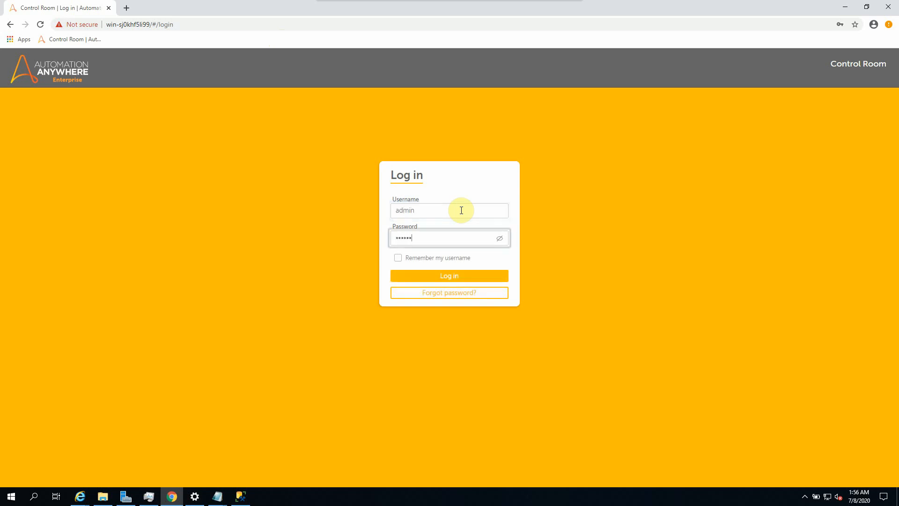
{"action": "type", "text": "•"}
{"action": "key", "text": "Return"}
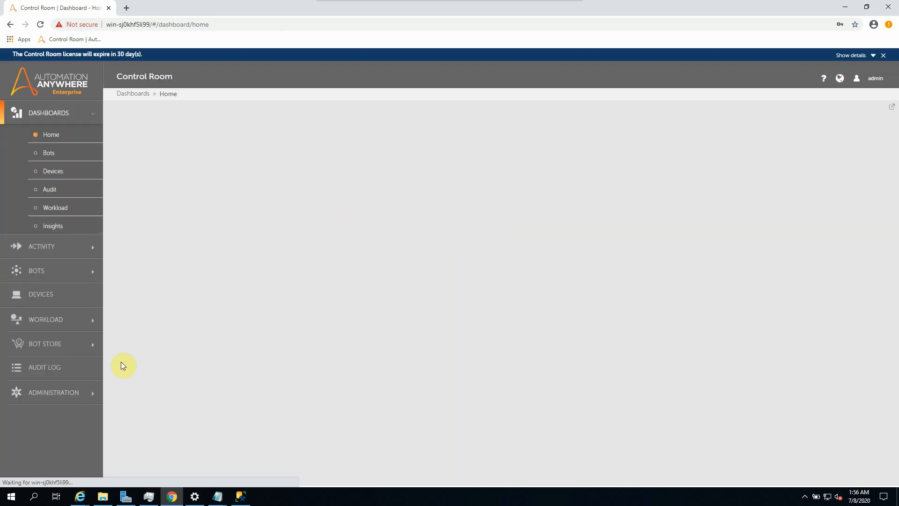
{"action": "left_click", "coordinate": [34, 396]}
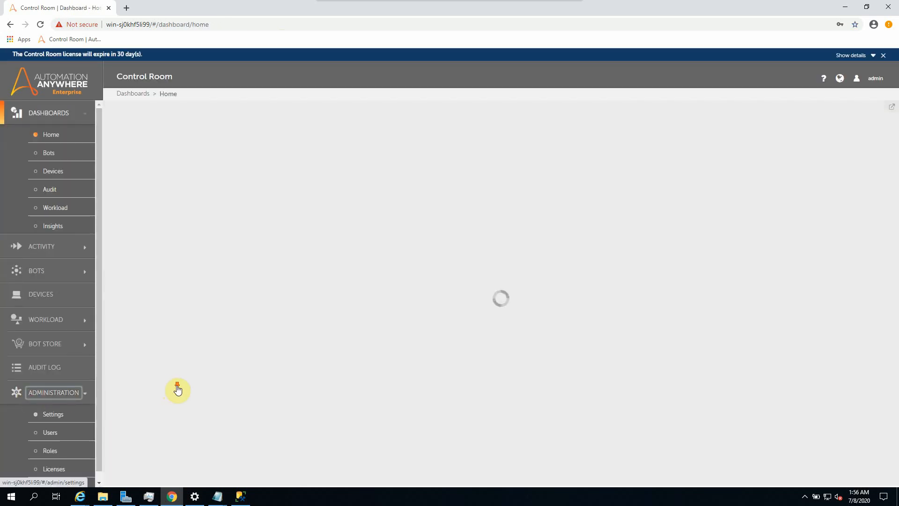
{"action": "left_click", "coordinate": [41, 412]}
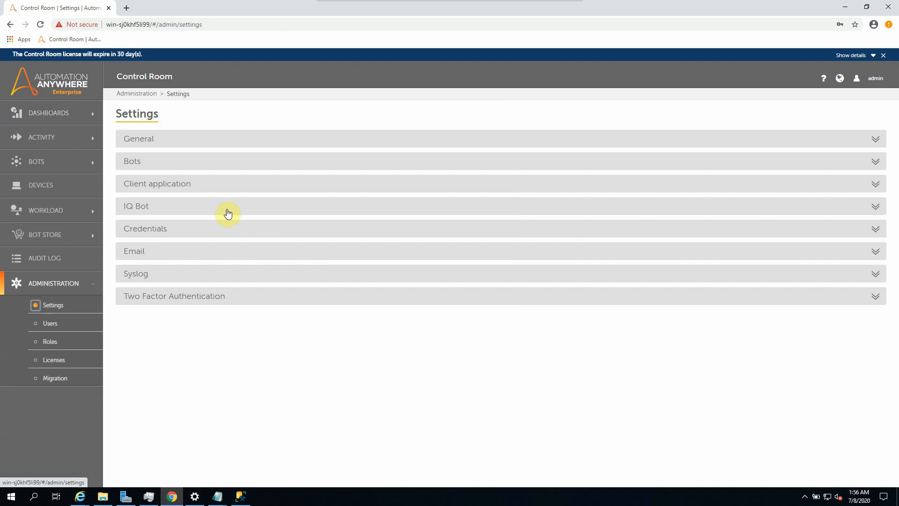
{"action": "left_click", "coordinate": [141, 211]}
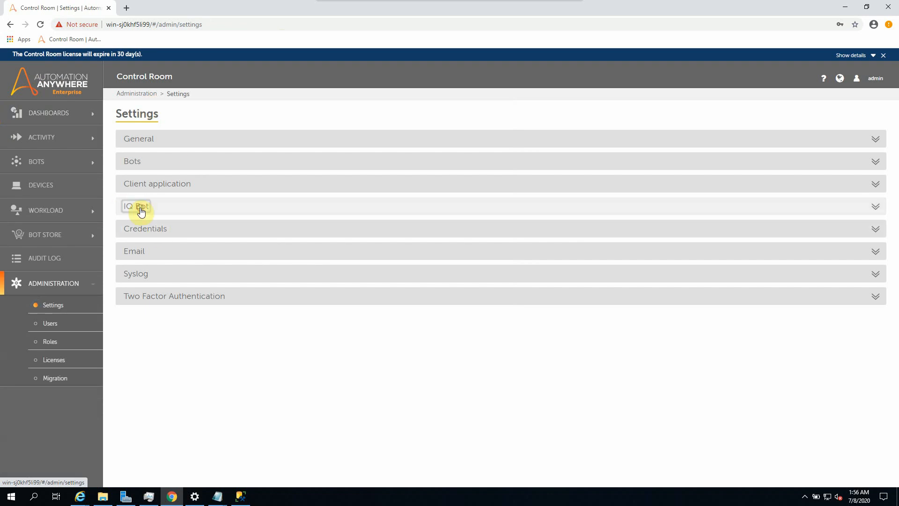
{"action": "left_click", "coordinate": [864, 229]}
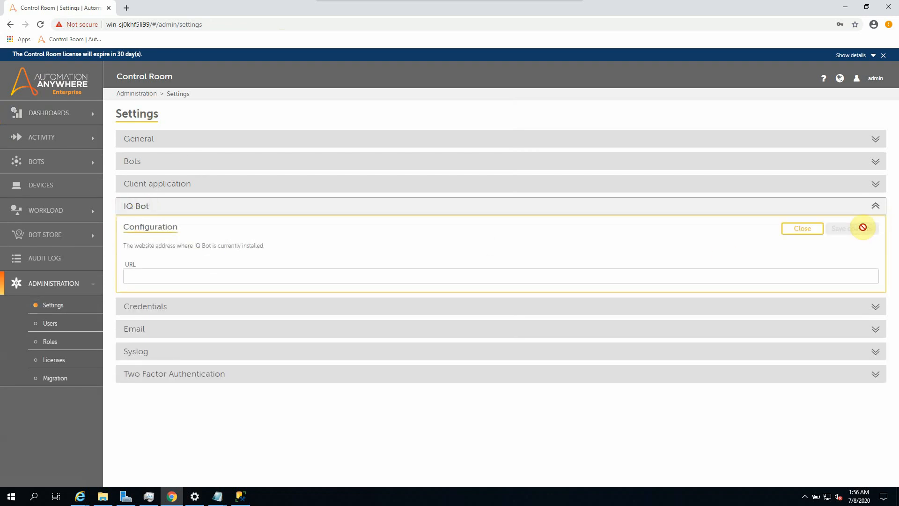
{"action": "left_click", "coordinate": [175, 278]}
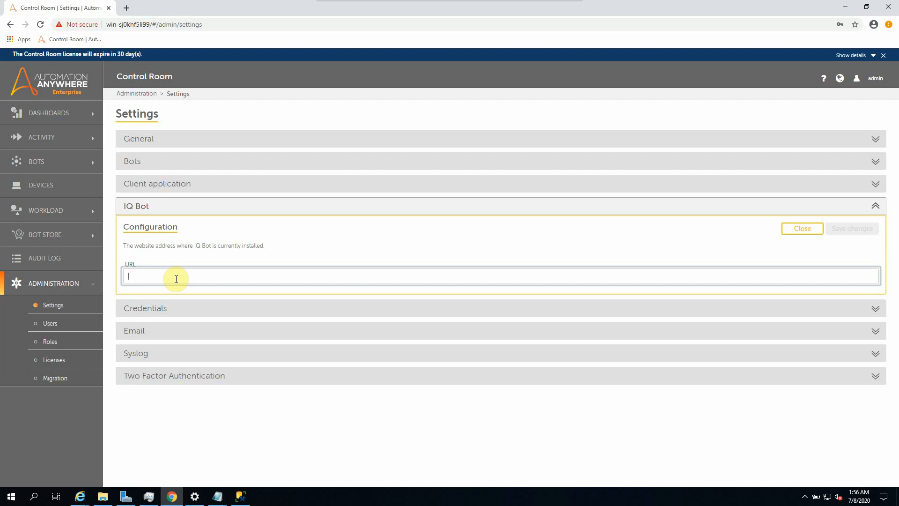
{"action": "key", "text": "ctrl+v"}
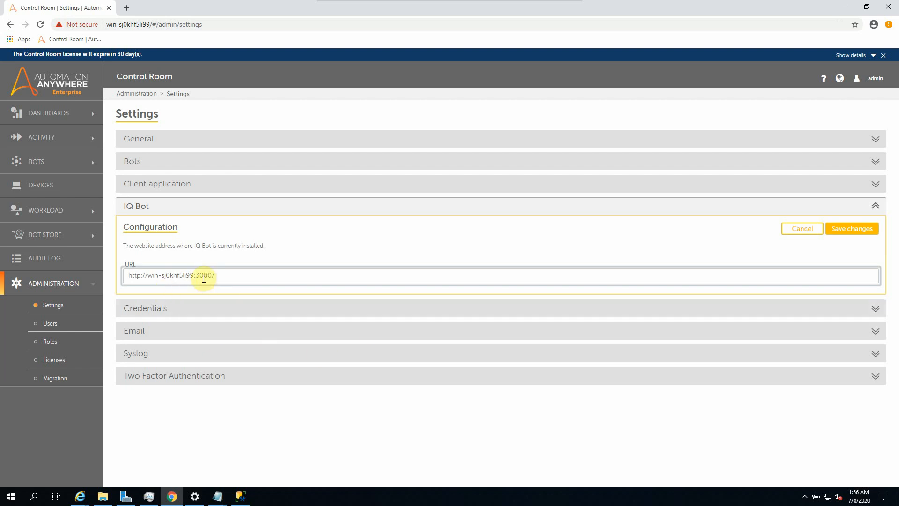
{"action": "left_click", "coordinate": [859, 230]}
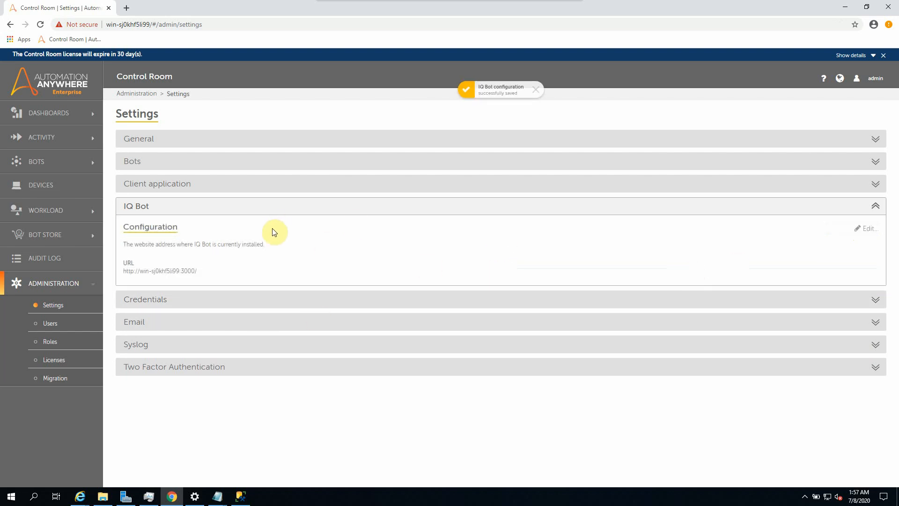
Step: Log the administrator out of Control Room and close Chrome
{"action": "left_click", "coordinate": [53, 324]}
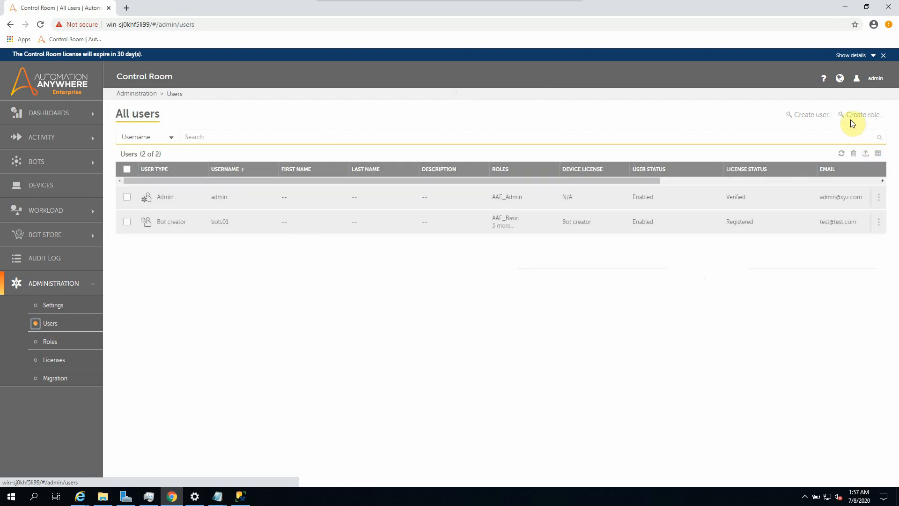
{"action": "left_click", "coordinate": [872, 79]}
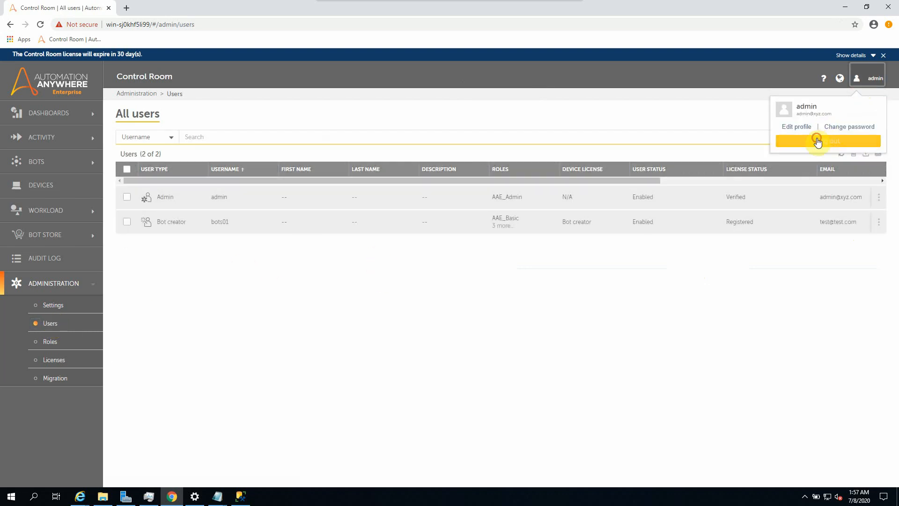
{"action": "left_click", "coordinate": [816, 141]}
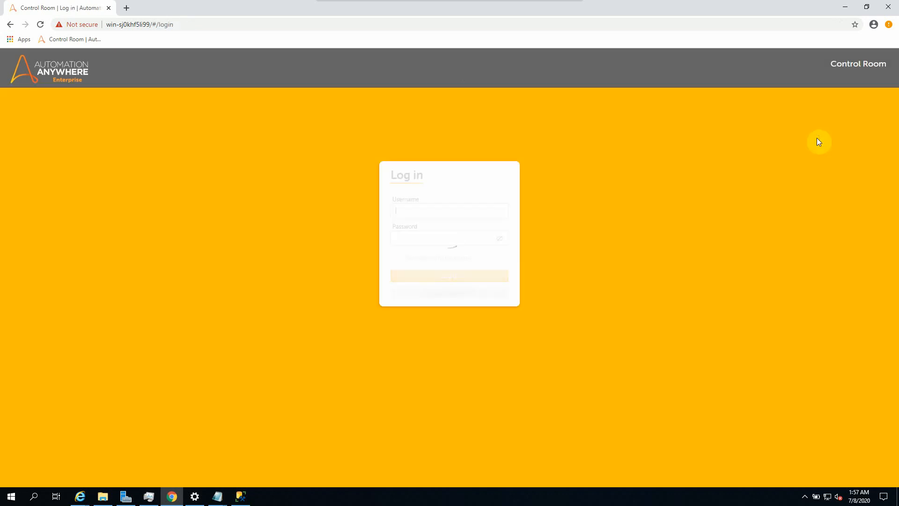
{"action": "left_click", "coordinate": [888, 9]}
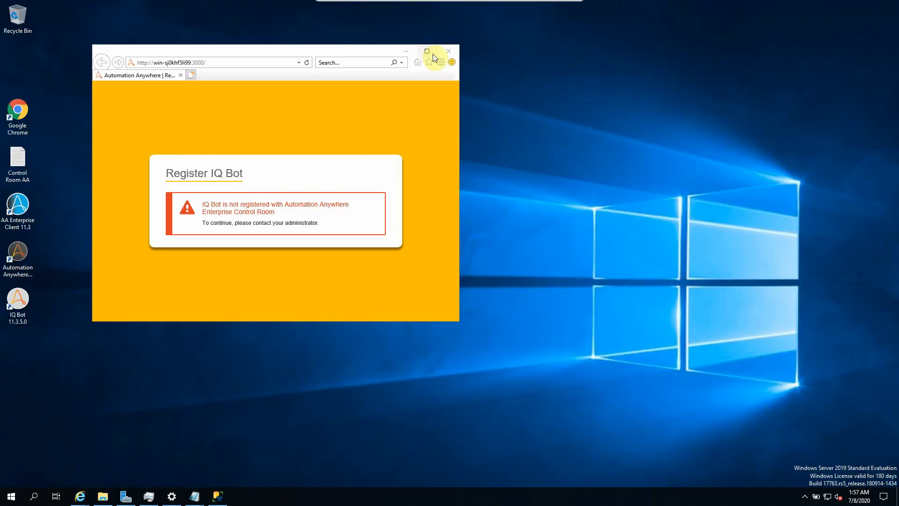
Step: Close the unregistered IQ Bot page, relaunch IQ Bot from the desktop, and maximize the browser
{"action": "left_click", "coordinate": [448, 51]}
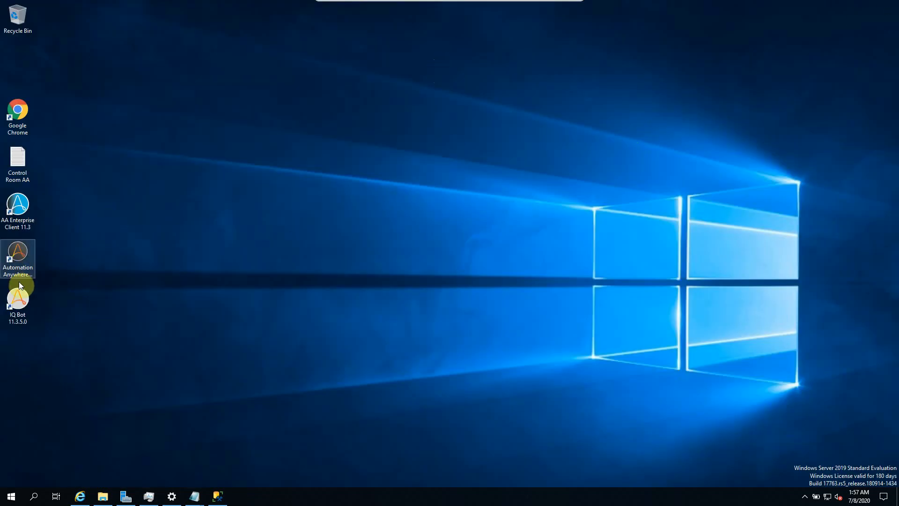
{"action": "double_click", "coordinate": [19, 295]}
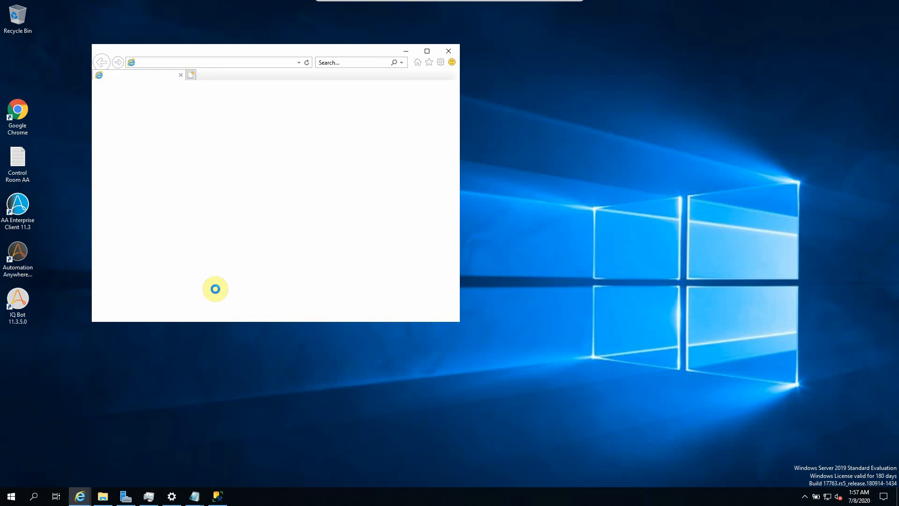
{"action": "left_click", "coordinate": [428, 50]}
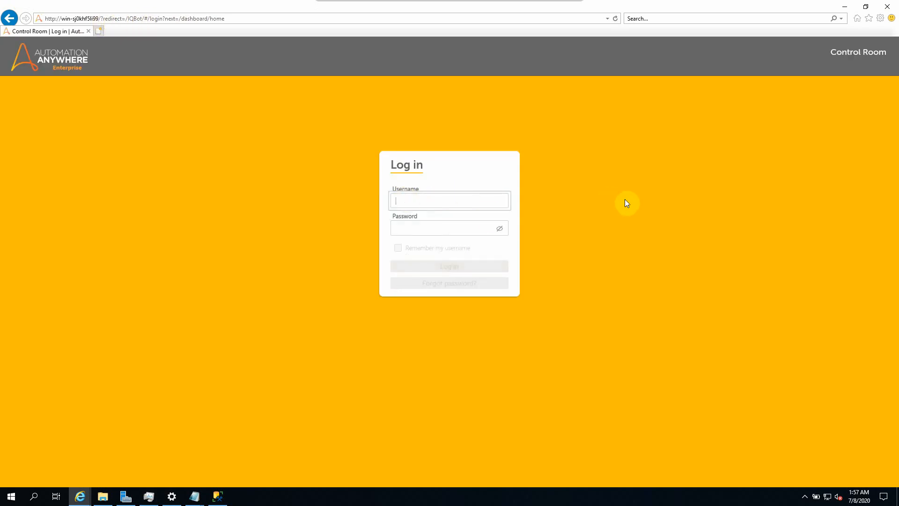
Step: Sign in to IQ Bot as the bot creator user bots01 with its password
{"action": "type", "text": "bots0"}
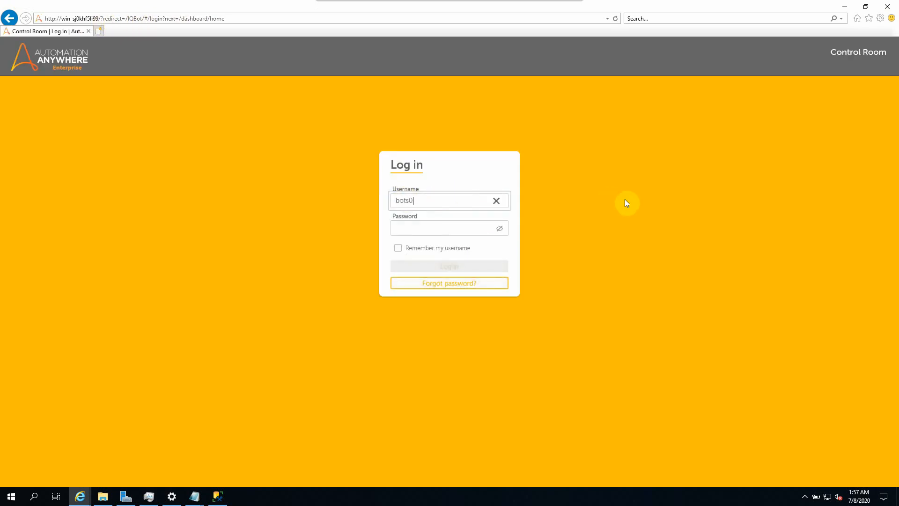
{"action": "type", "text": "1"}
{"action": "key", "text": "Tab"}
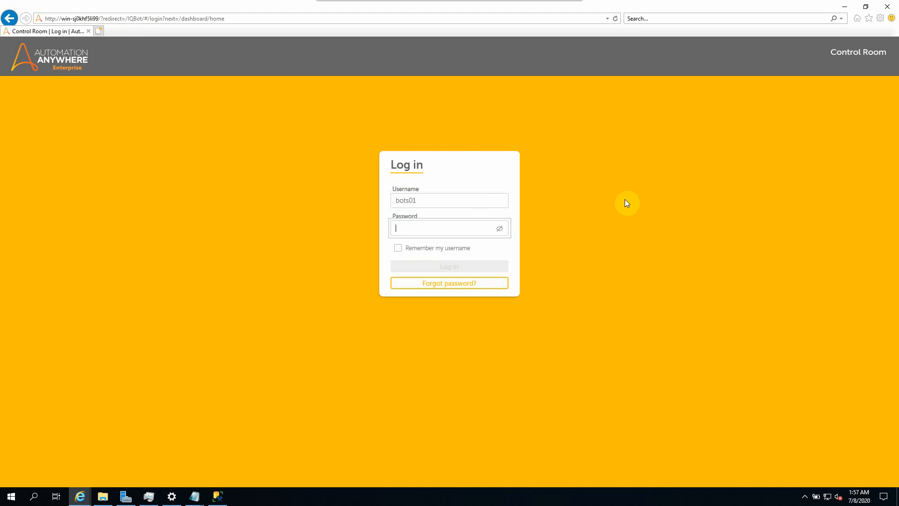
{"action": "type", "text": "••••••"}
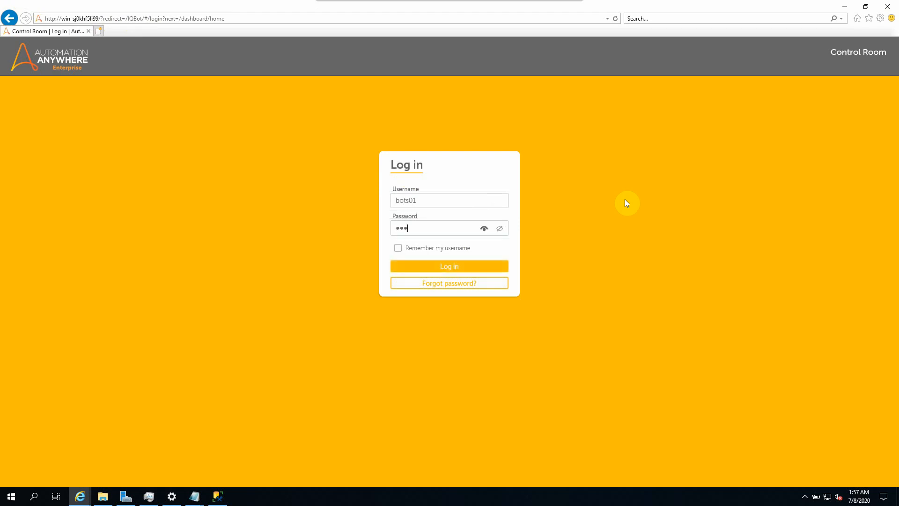
{"action": "type", "text": "••••"}
{"action": "left_click", "coordinate": [451, 267]}
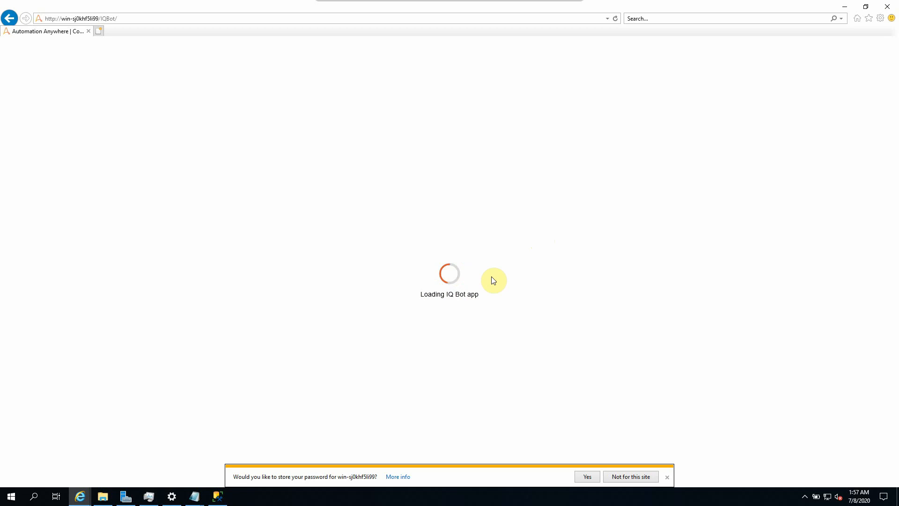
{"action": "mouse_move", "coordinate": [77, 495]}
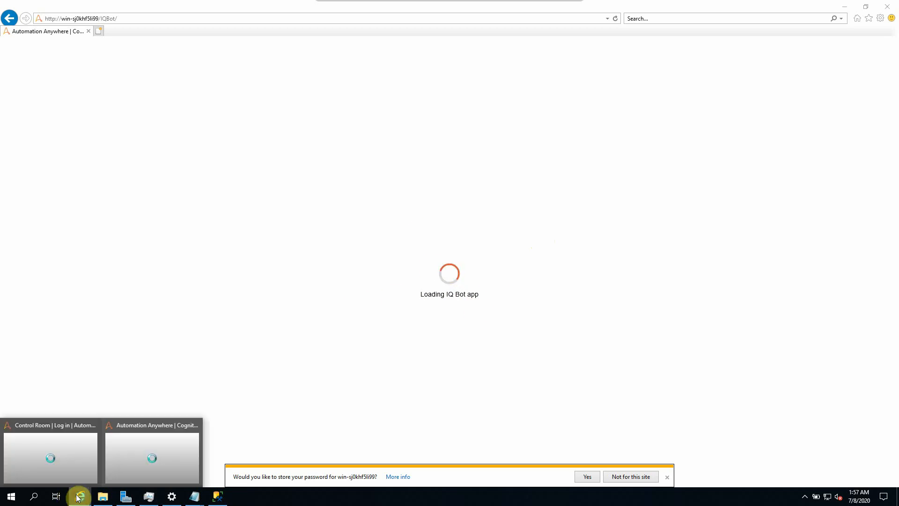